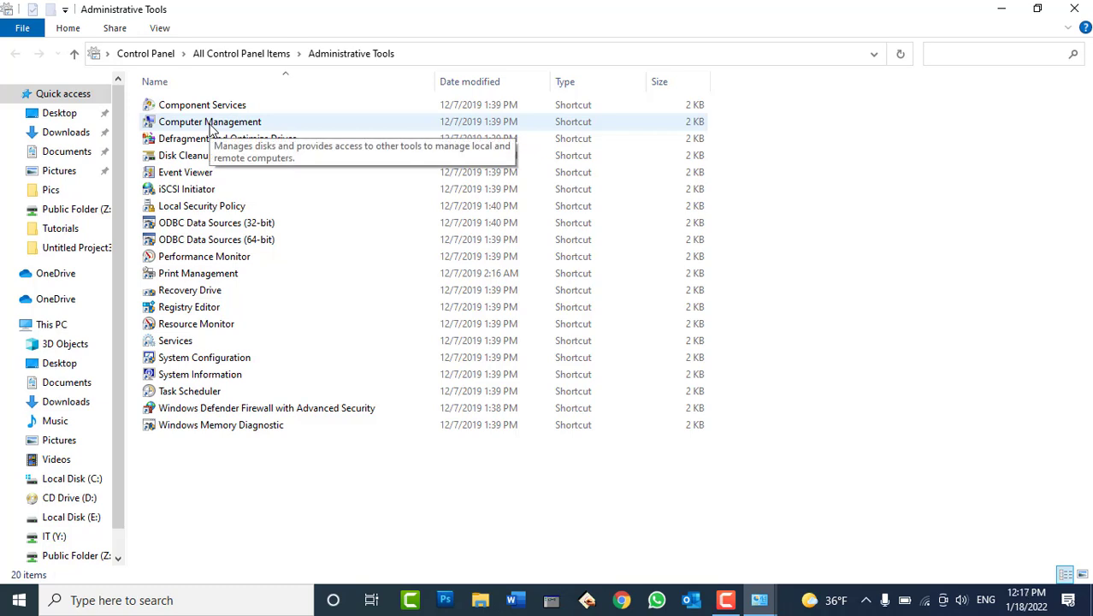
Open Computer Management from the Administrative Tools folder
{"action": "left_click", "coordinate": [205, 128]}
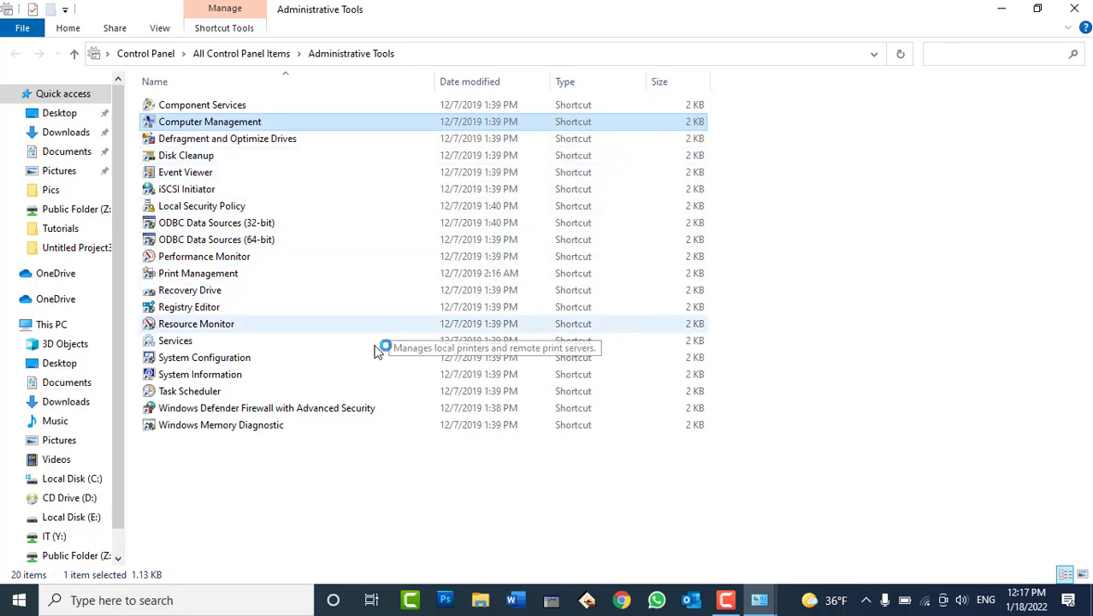
{"action": "key", "text": "Return"}
{"action": "left_click_drag", "start_coordinate": [401, 31], "coordinate": [574, 21]}
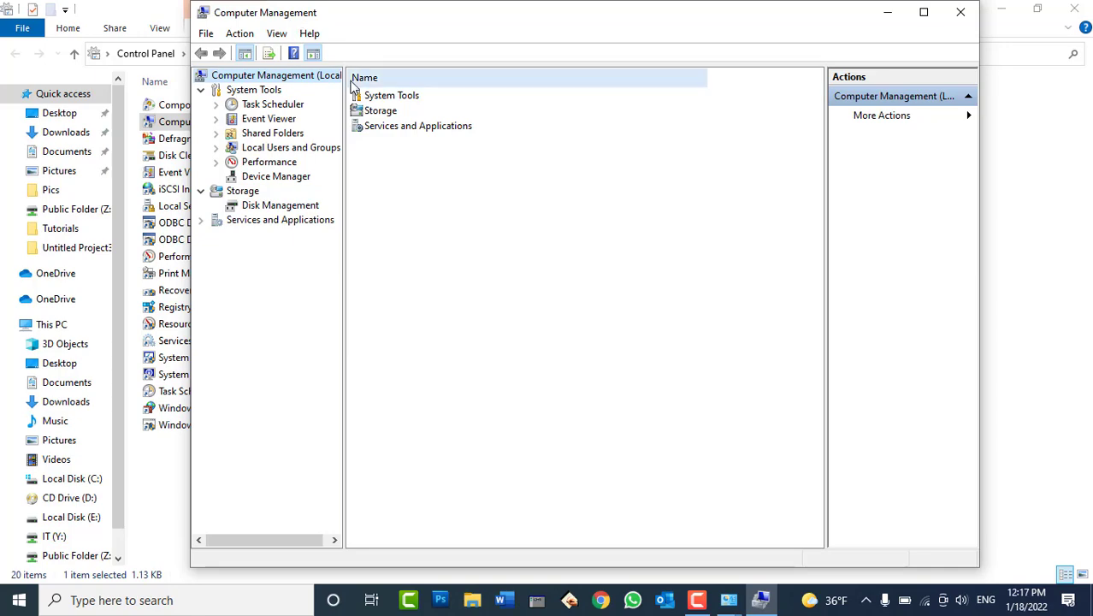
Close the Computer Management, Administrative Tools and Control Panel windows
{"action": "left_click", "coordinate": [960, 12]}
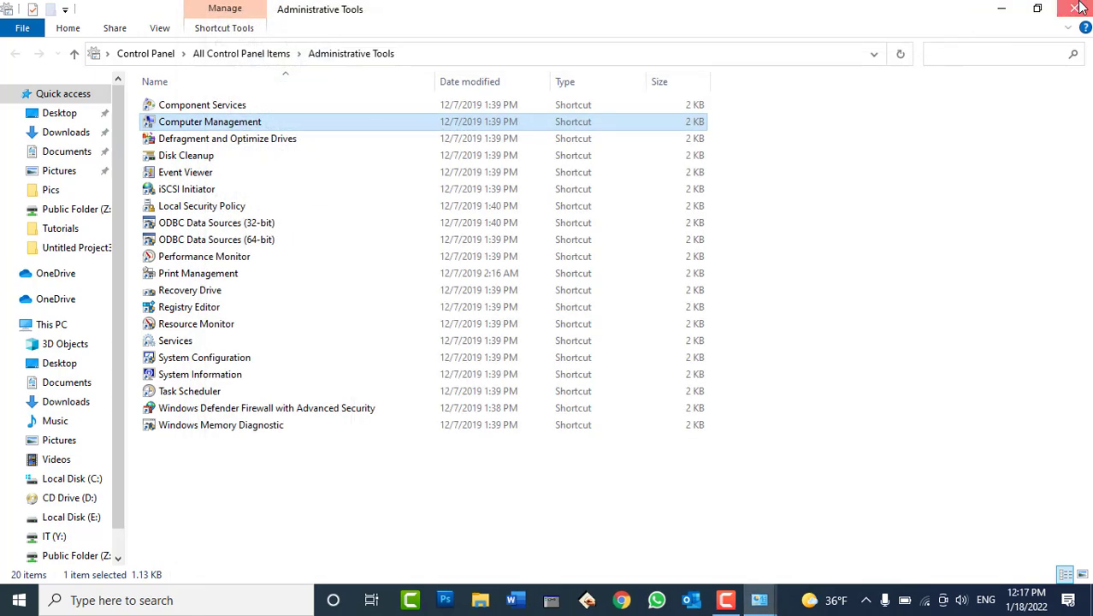
{"action": "left_click", "coordinate": [1074, 8]}
{"action": "left_click", "coordinate": [1074, 10]}
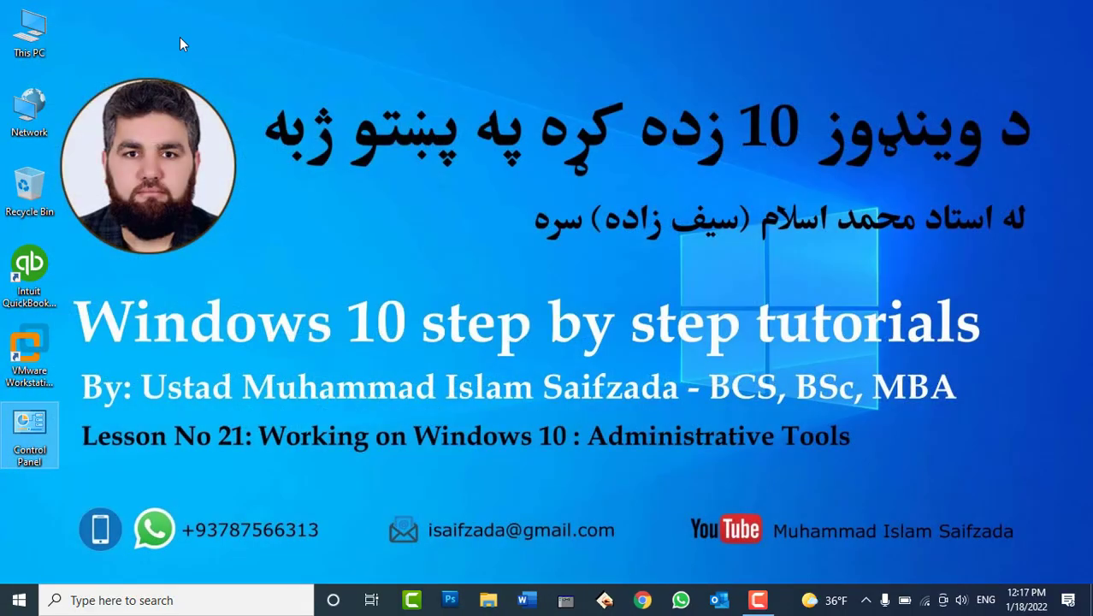
Launch Computer Management through This PC's Manage option and expand Local Users and Groups
{"action": "right_click", "coordinate": [34, 28]}
{"action": "left_click", "coordinate": [78, 72]}
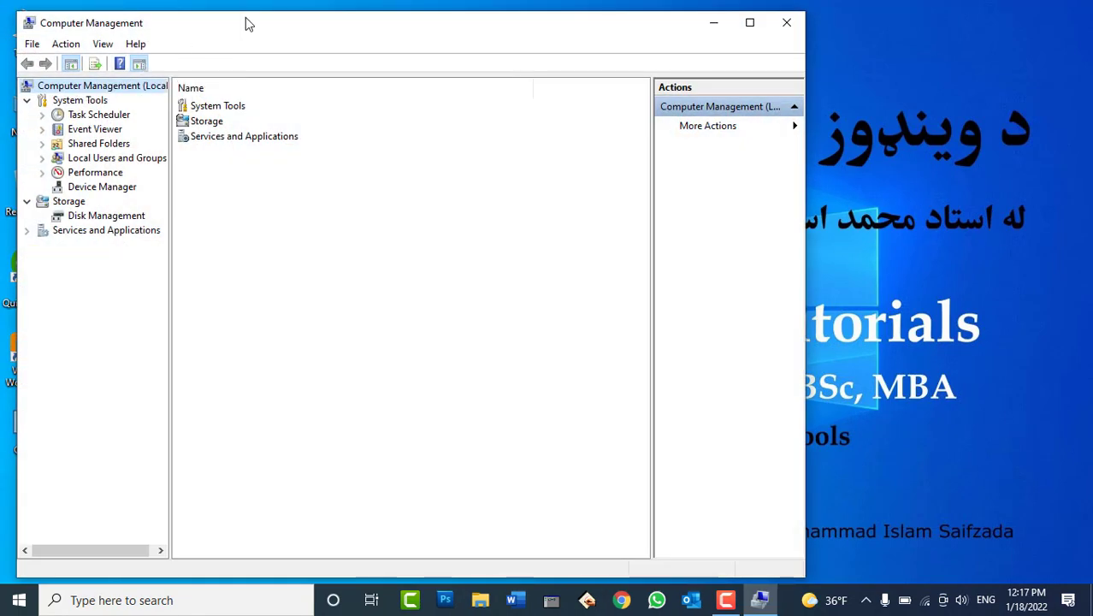
{"action": "left_click_drag", "start_coordinate": [247, 24], "coordinate": [362, 17]}
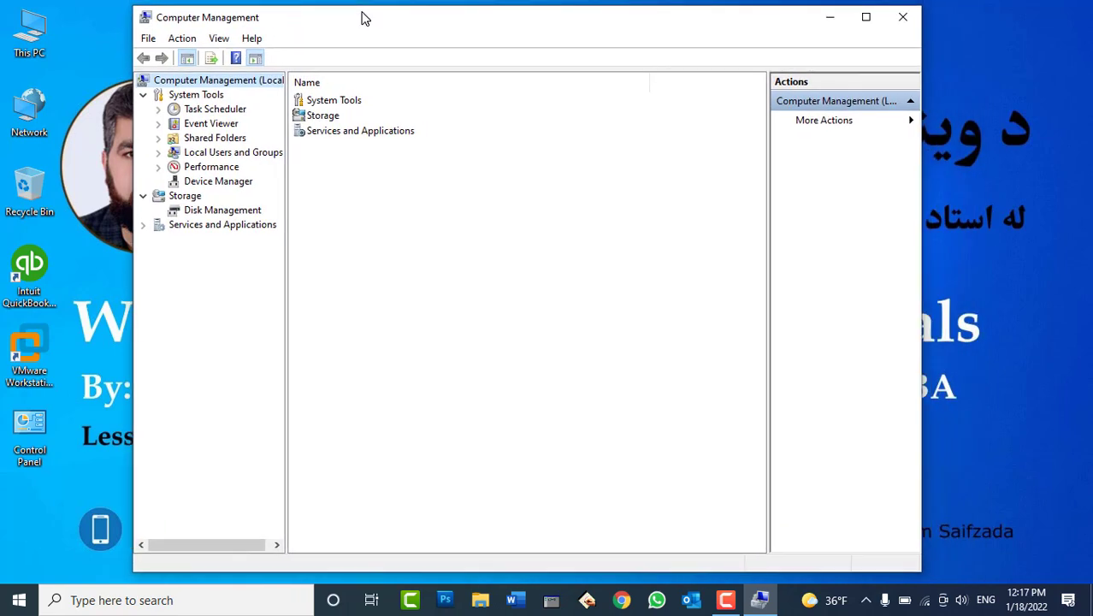
{"action": "left_click", "coordinate": [212, 154]}
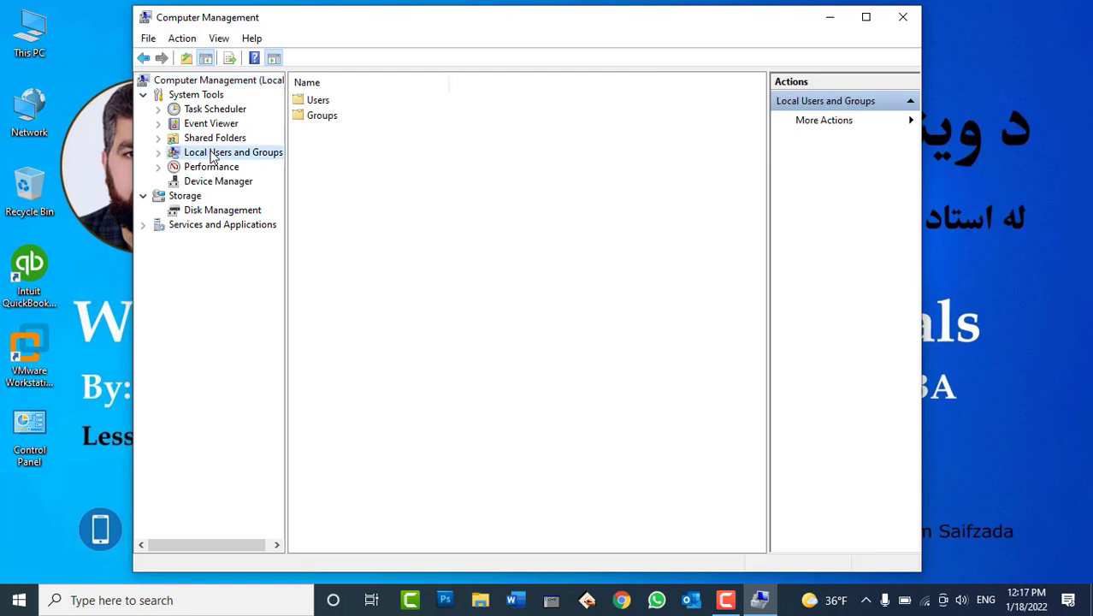
{"action": "left_click", "coordinate": [158, 154]}
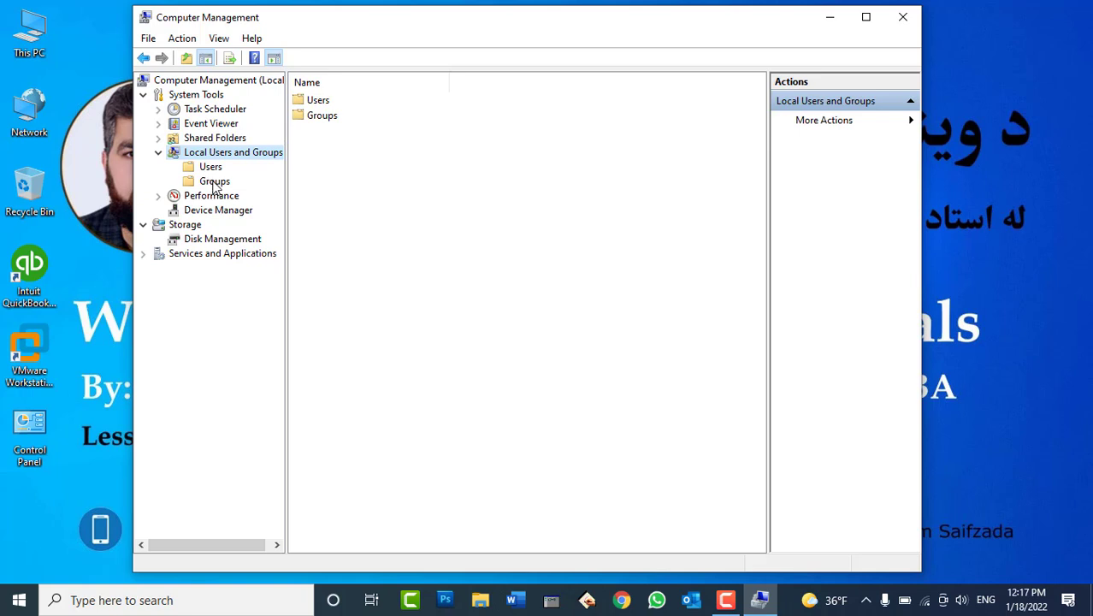
Show the Users folder with a wider Name column and review each listed account
{"action": "left_click", "coordinate": [211, 167]}
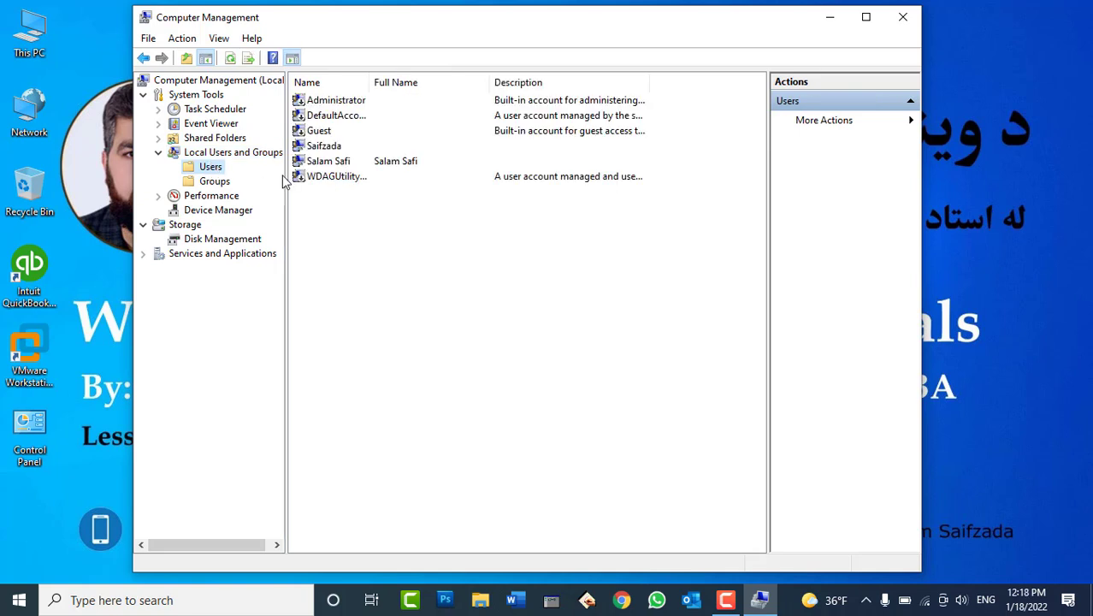
{"action": "left_click_drag", "start_coordinate": [369, 82], "coordinate": [448, 82]}
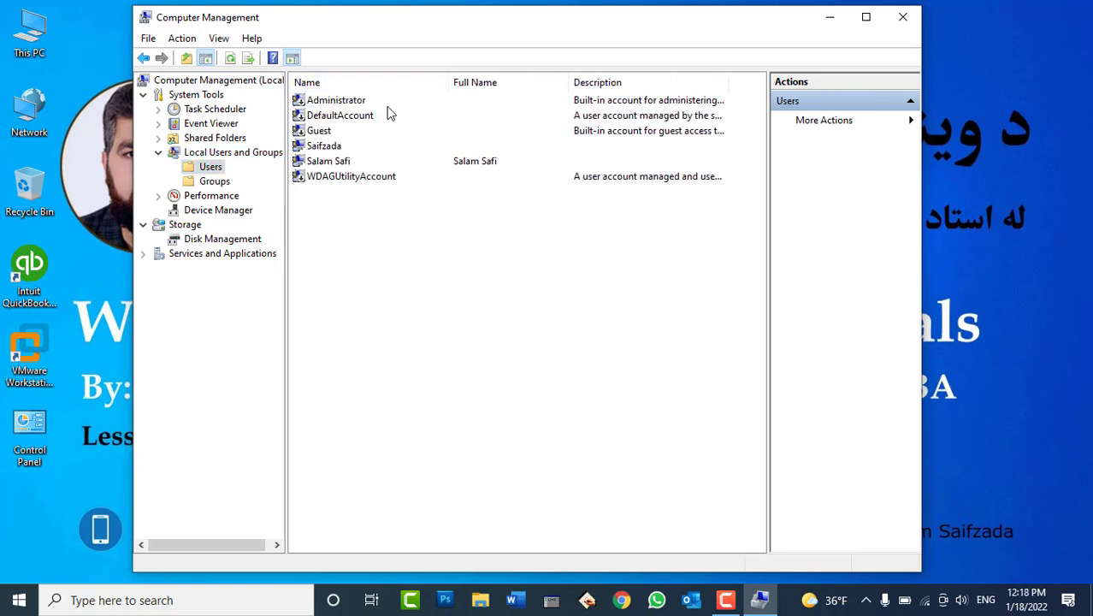
{"action": "left_click", "coordinate": [352, 100]}
{"action": "left_click", "coordinate": [353, 116]}
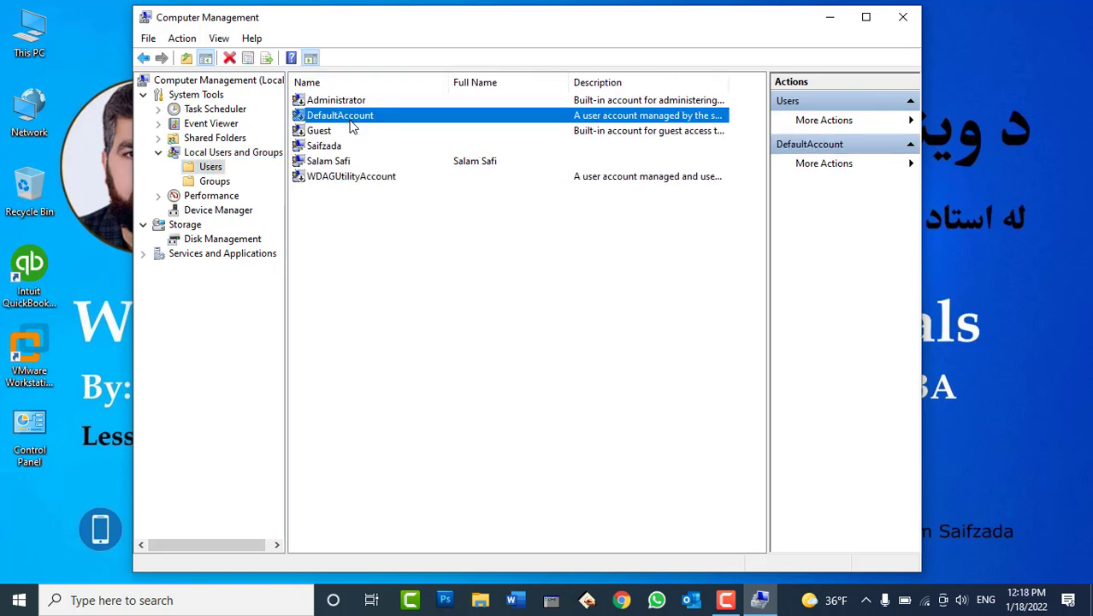
{"action": "left_click", "coordinate": [334, 134]}
{"action": "left_click", "coordinate": [336, 147]}
{"action": "left_click", "coordinate": [339, 162]}
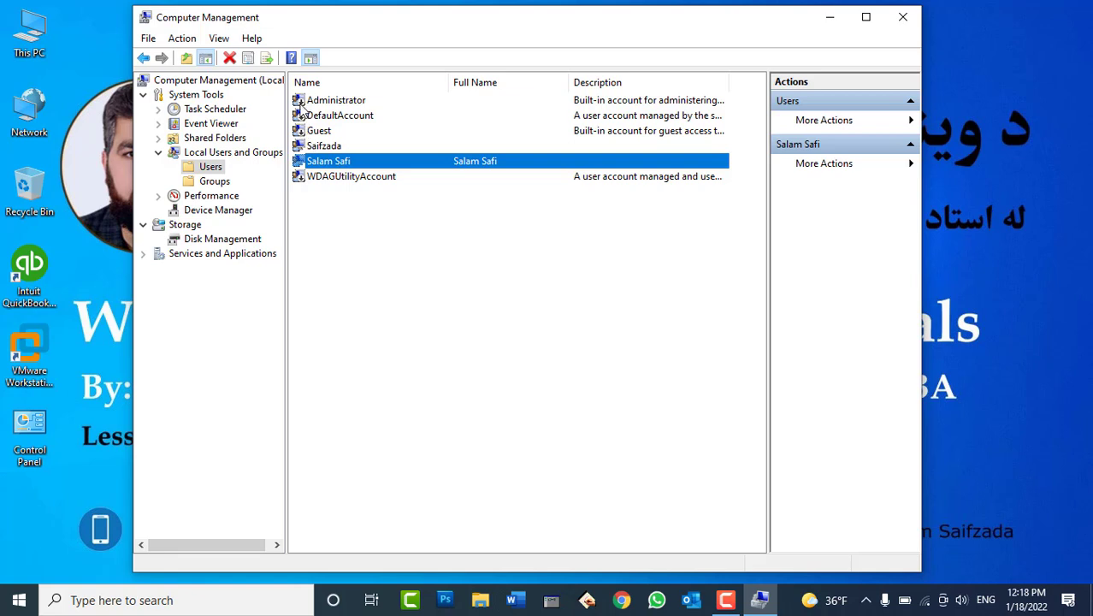
{"action": "left_click", "coordinate": [301, 104]}
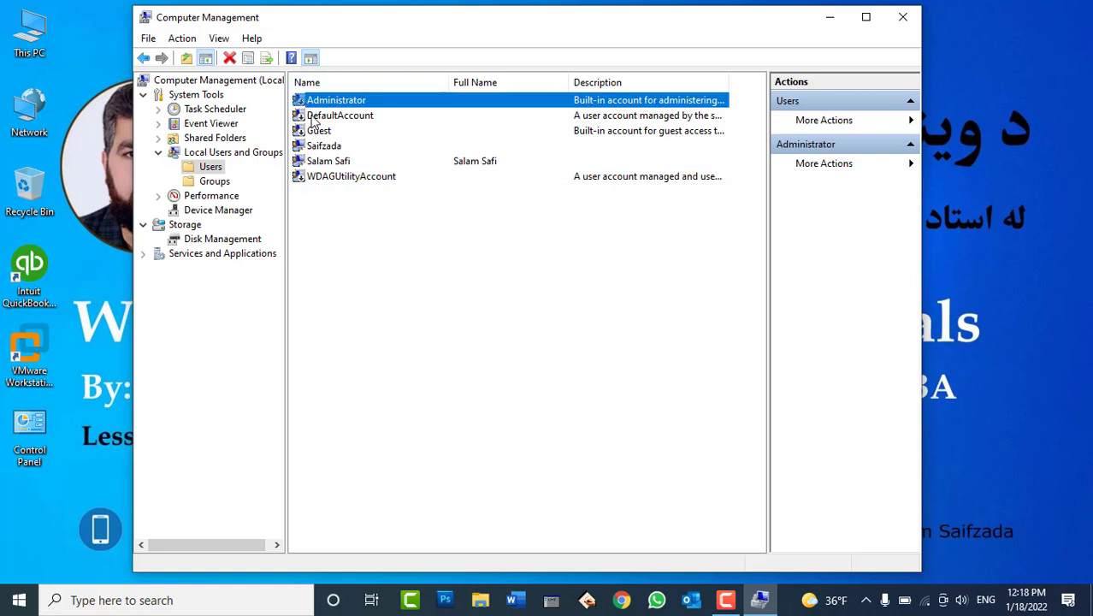
{"action": "left_click", "coordinate": [313, 118]}
{"action": "left_click", "coordinate": [317, 132]}
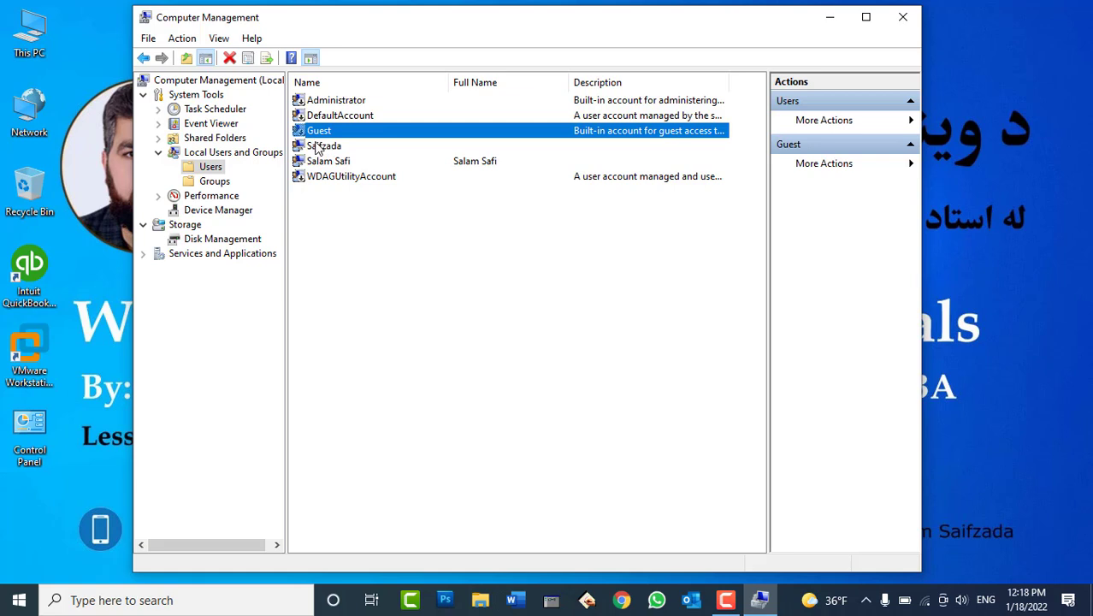
{"action": "left_click", "coordinate": [318, 148]}
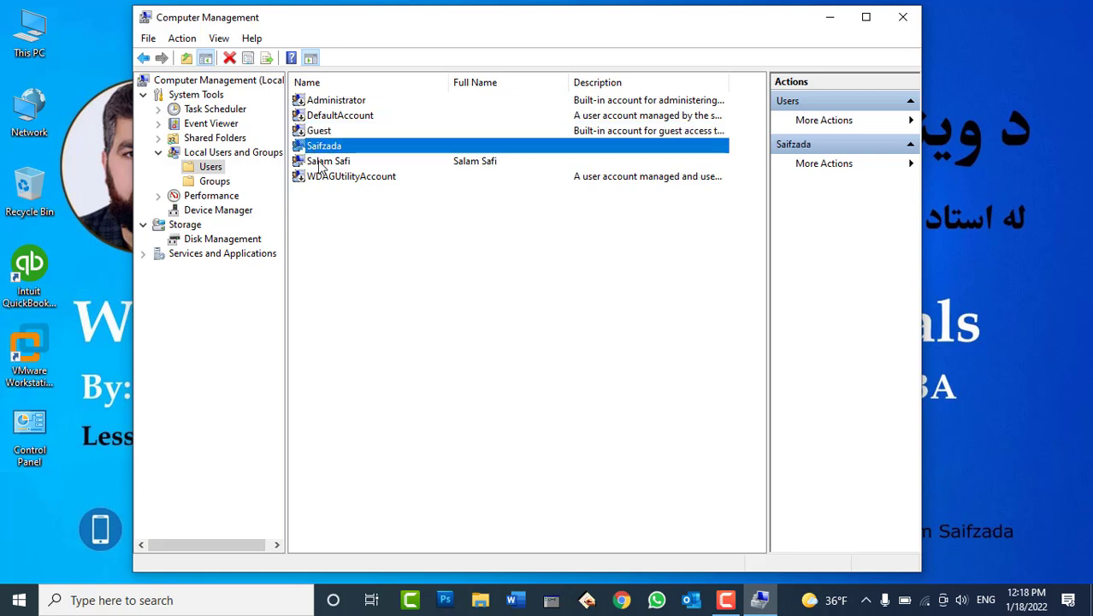
{"action": "left_click", "coordinate": [320, 162]}
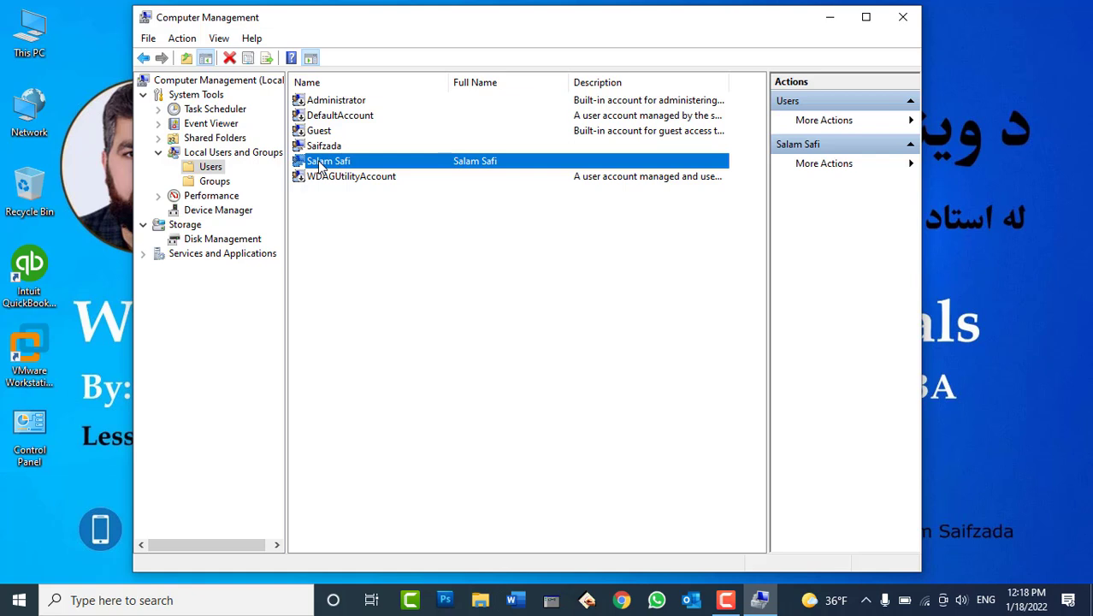
{"action": "left_click", "coordinate": [340, 227]}
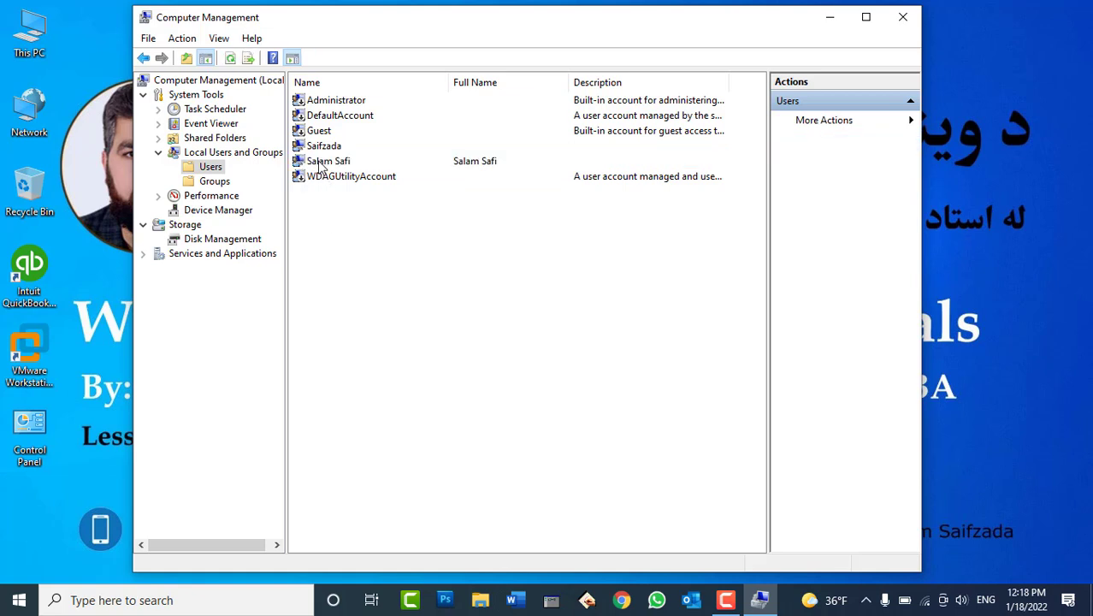
{"action": "left_click", "coordinate": [318, 164]}
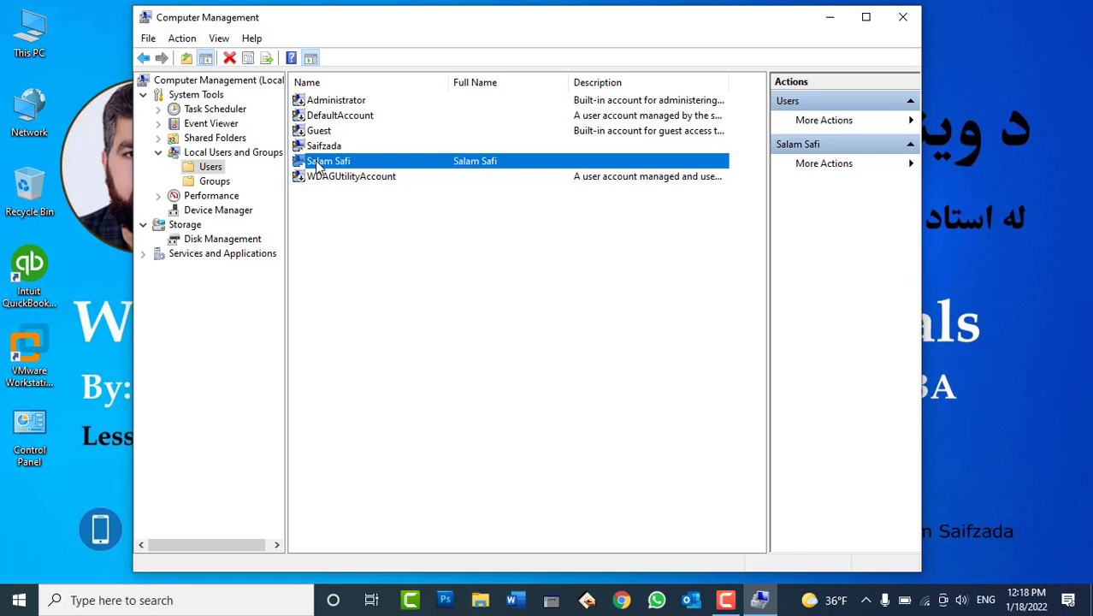
Delete the user account that has a full name, confirming with Yes
{"action": "right_click", "coordinate": [317, 162]}
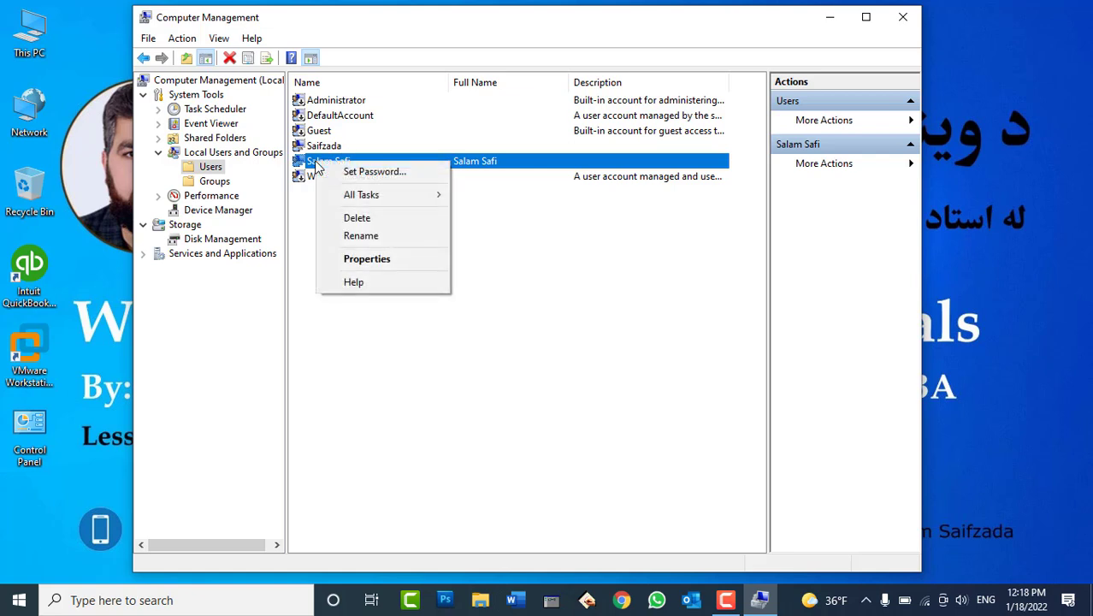
{"action": "left_click", "coordinate": [356, 219]}
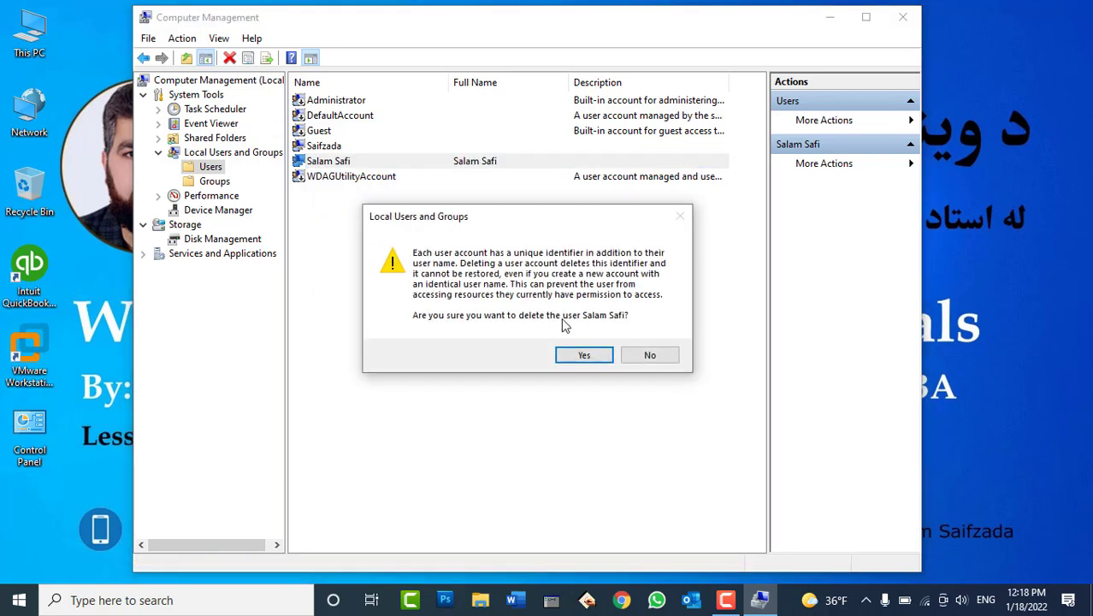
{"action": "left_click", "coordinate": [585, 356]}
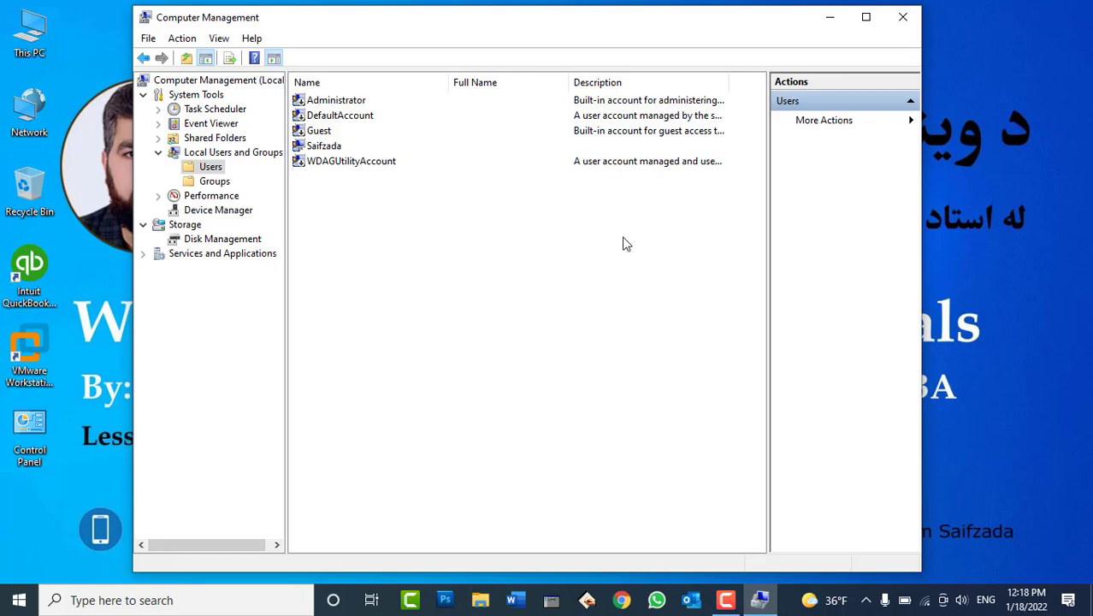
{"action": "left_click_drag", "start_coordinate": [579, 23], "coordinate": [615, 26]}
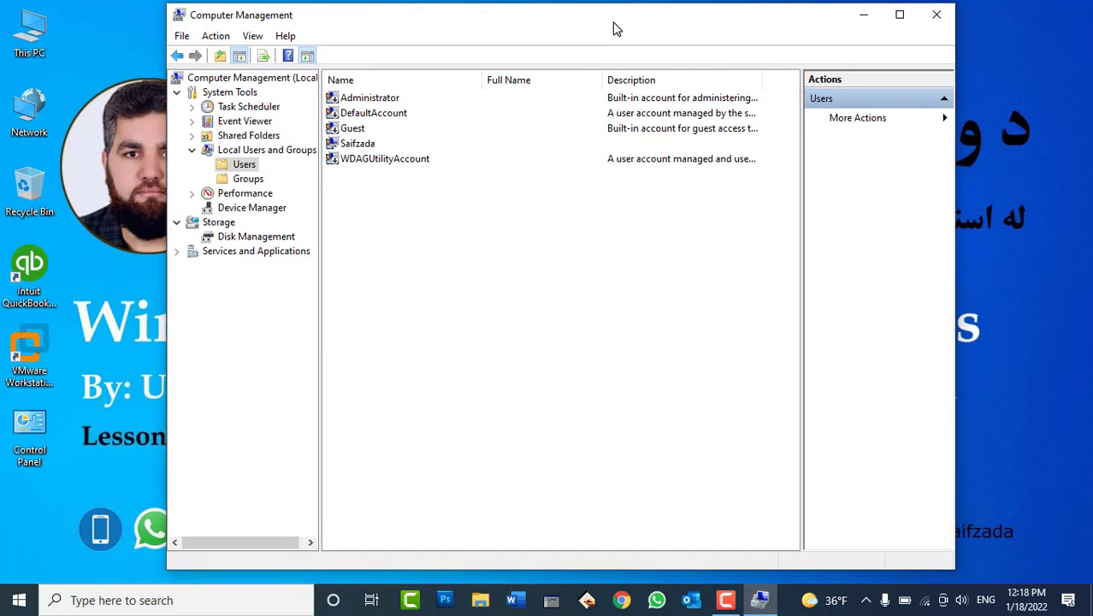
Launch Command Prompt as administrator from a taskbar search for cmd
{"action": "left_click", "coordinate": [154, 599]}
{"action": "type", "text": "cmd"}
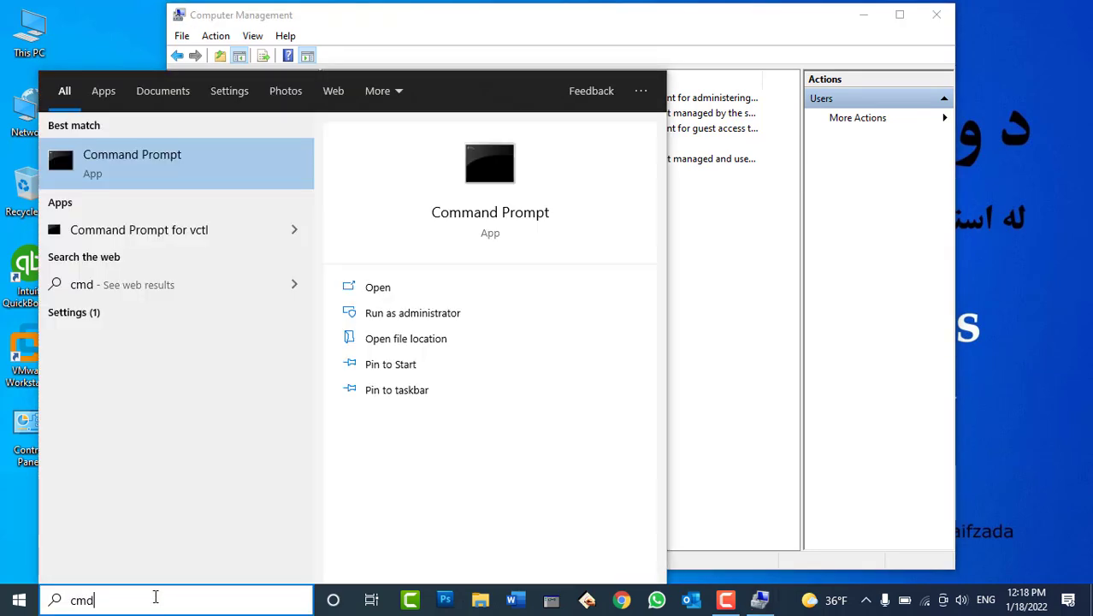
{"action": "left_click", "coordinate": [425, 314]}
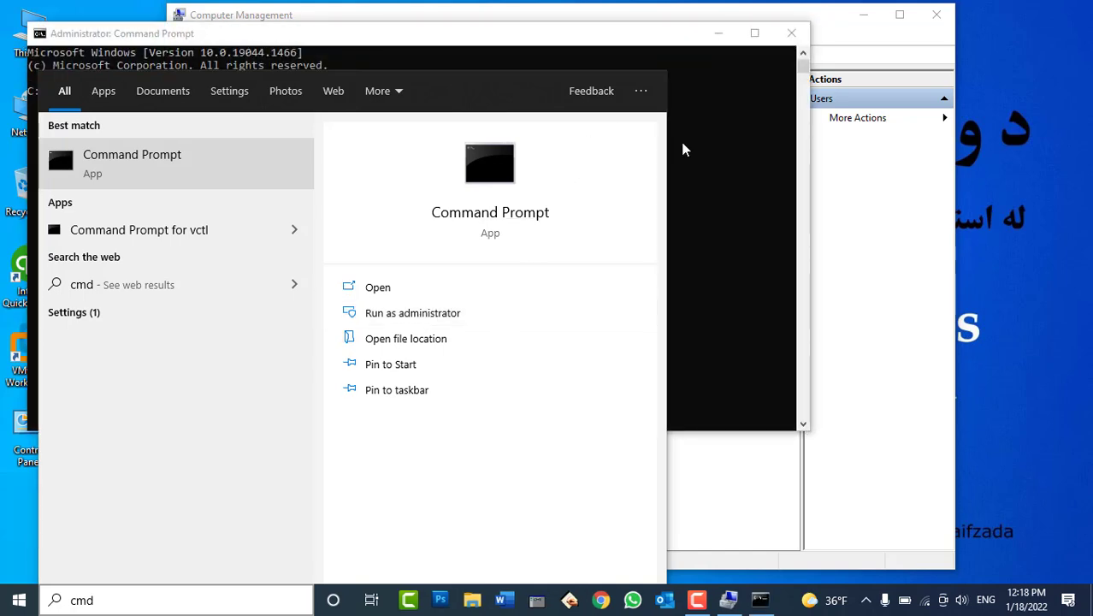
{"action": "left_click", "coordinate": [684, 148]}
{"action": "left_click_drag", "start_coordinate": [545, 40], "coordinate": [762, 174]}
Run net user to list the local accounts, then return to Computer Management
{"action": "type", "text": "net"}
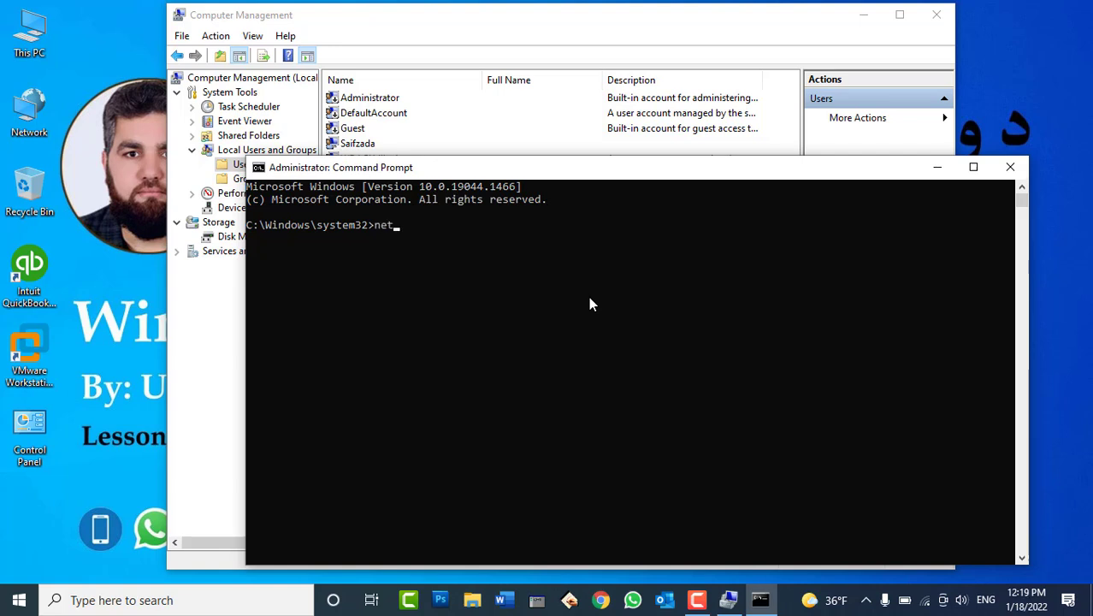
{"action": "type", "text": " user"}
{"action": "key", "text": "Return"}
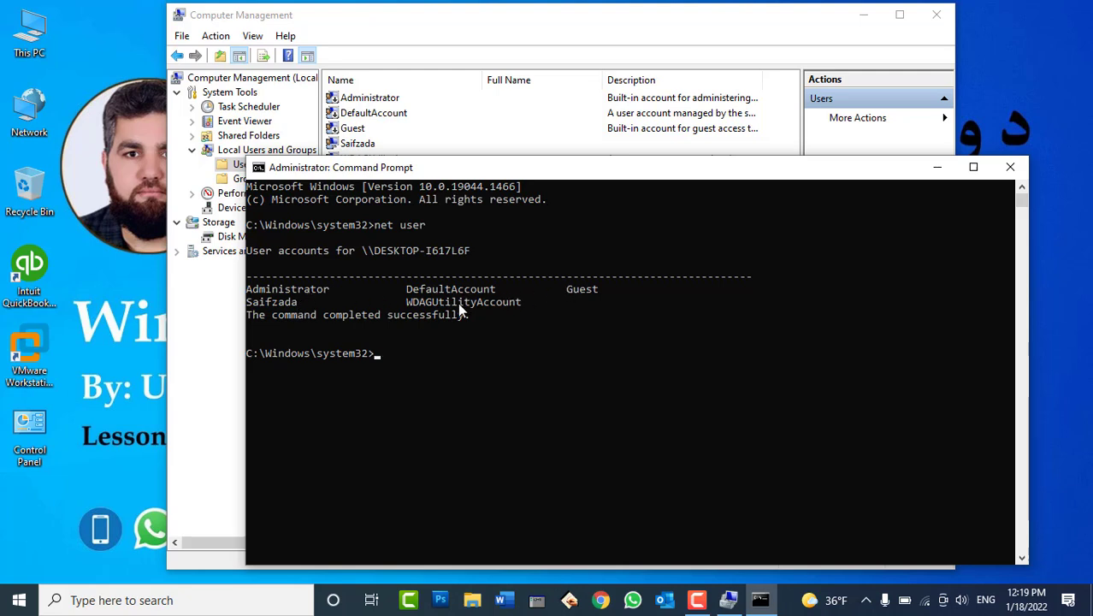
{"action": "left_click", "coordinate": [570, 30]}
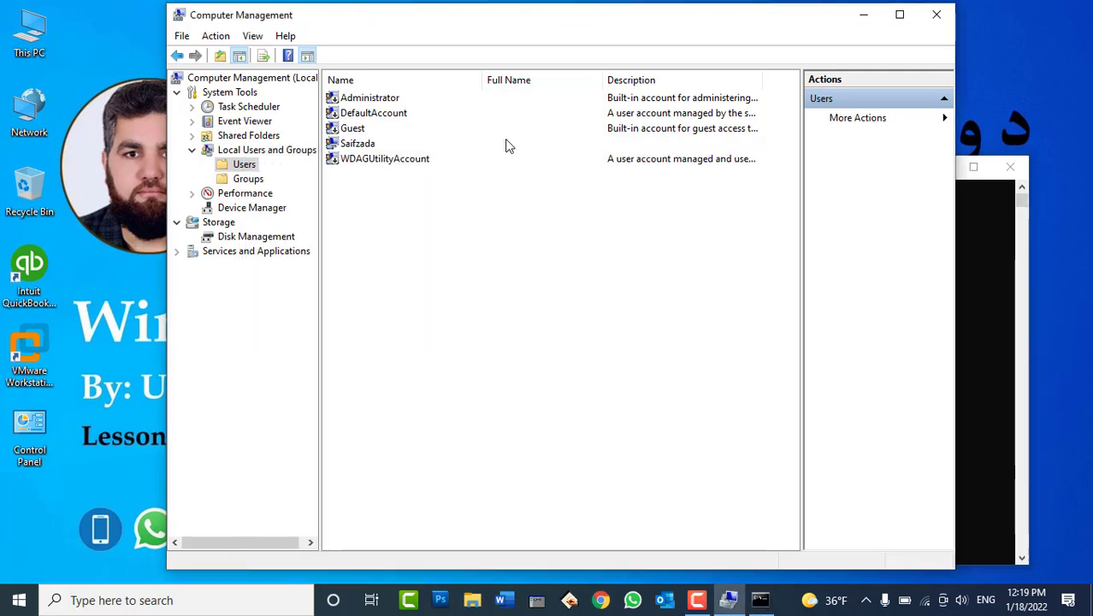
Start a new local user from the Users list's context menu
{"action": "right_click", "coordinate": [441, 236]}
{"action": "left_click", "coordinate": [408, 267]}
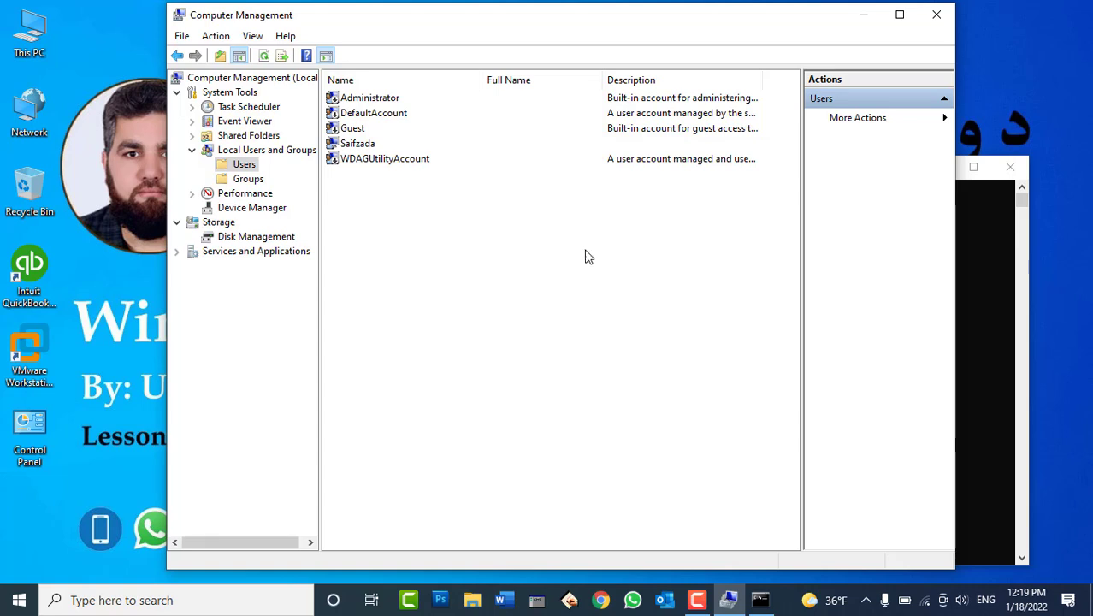
{"action": "right_click", "coordinate": [556, 260]}
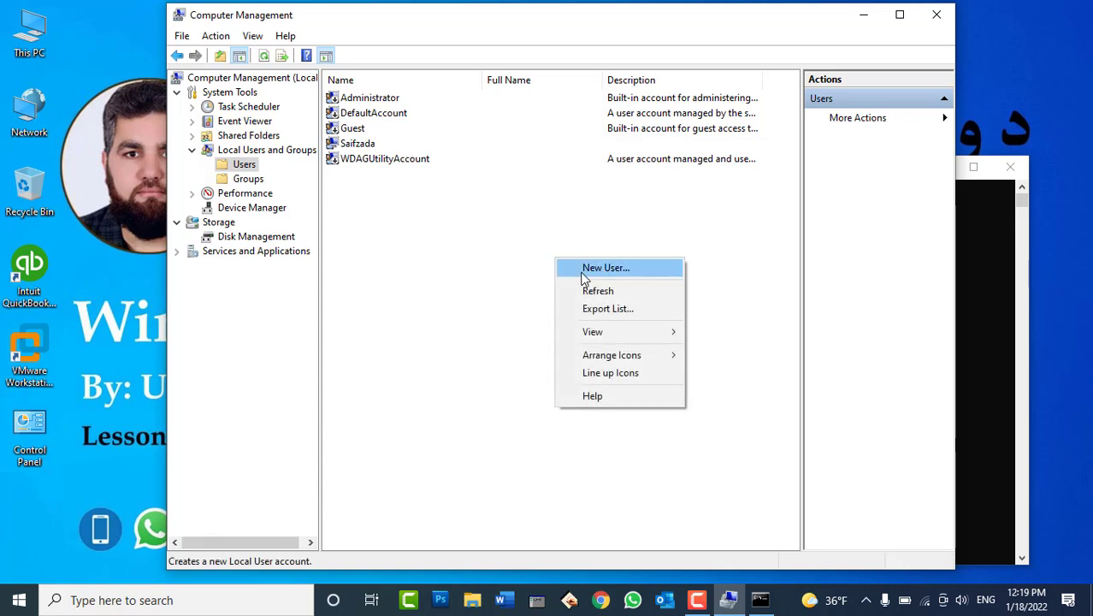
{"action": "left_click", "coordinate": [582, 272]}
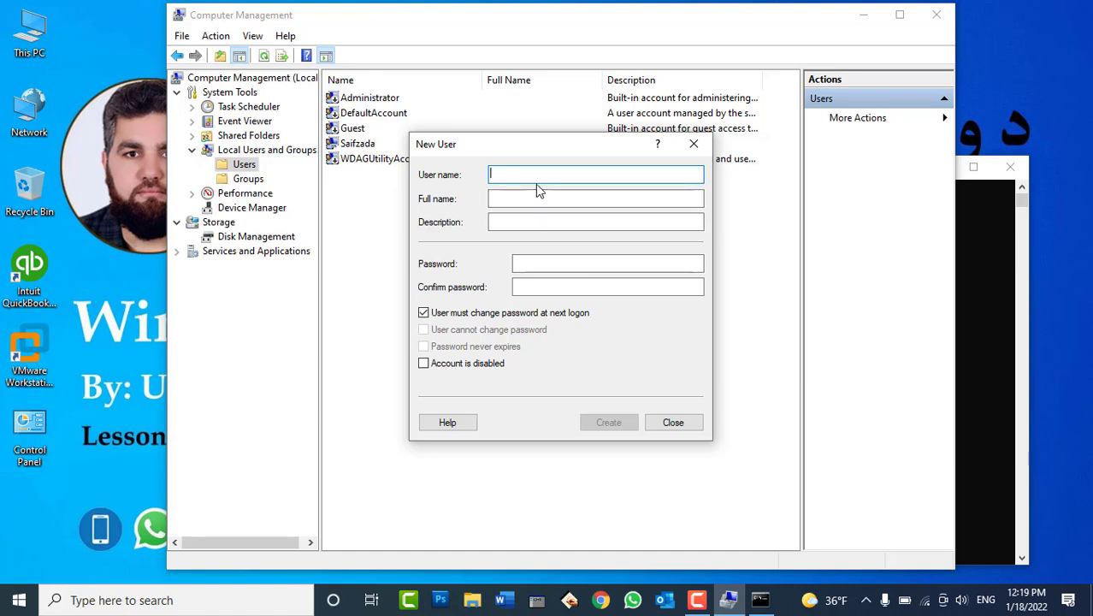
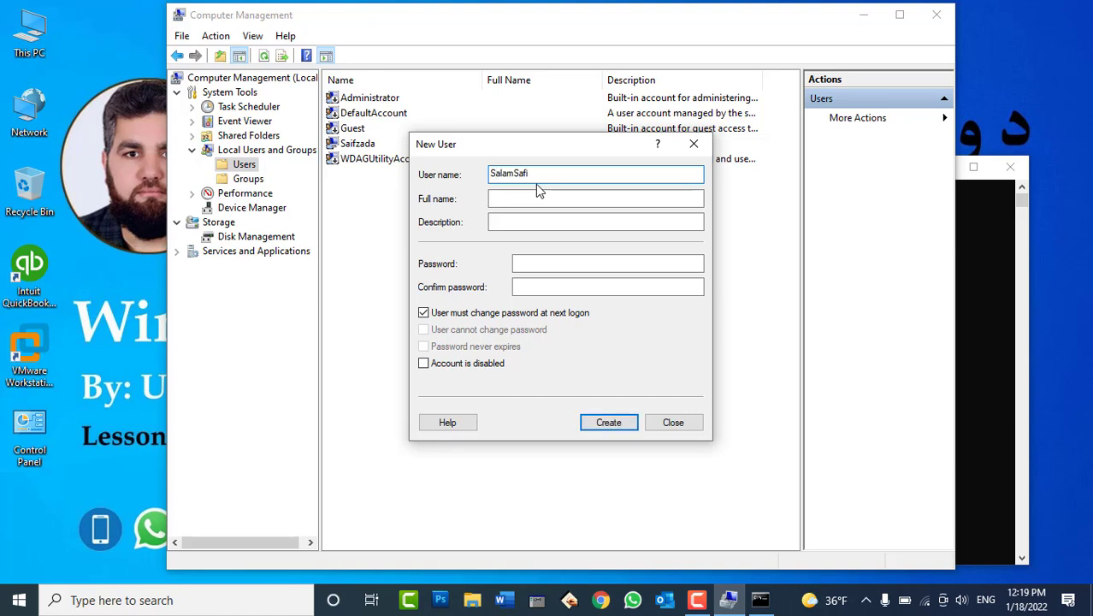
Enter the new user's name and full name, then type and confirm the password
{"action": "key", "text": "Tab"}
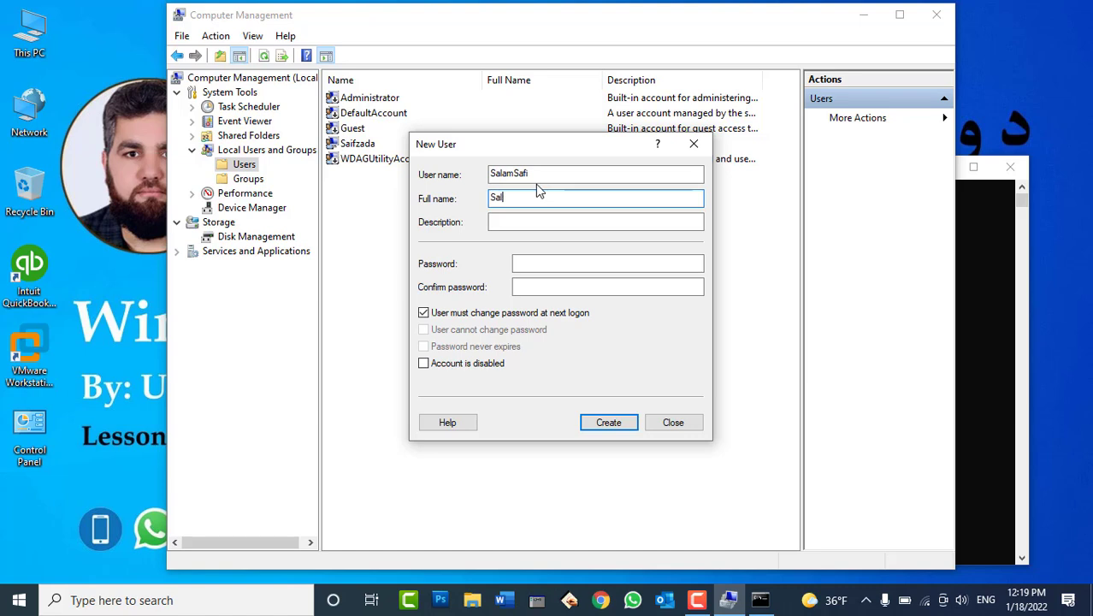
{"action": "key", "text": "Tab"}
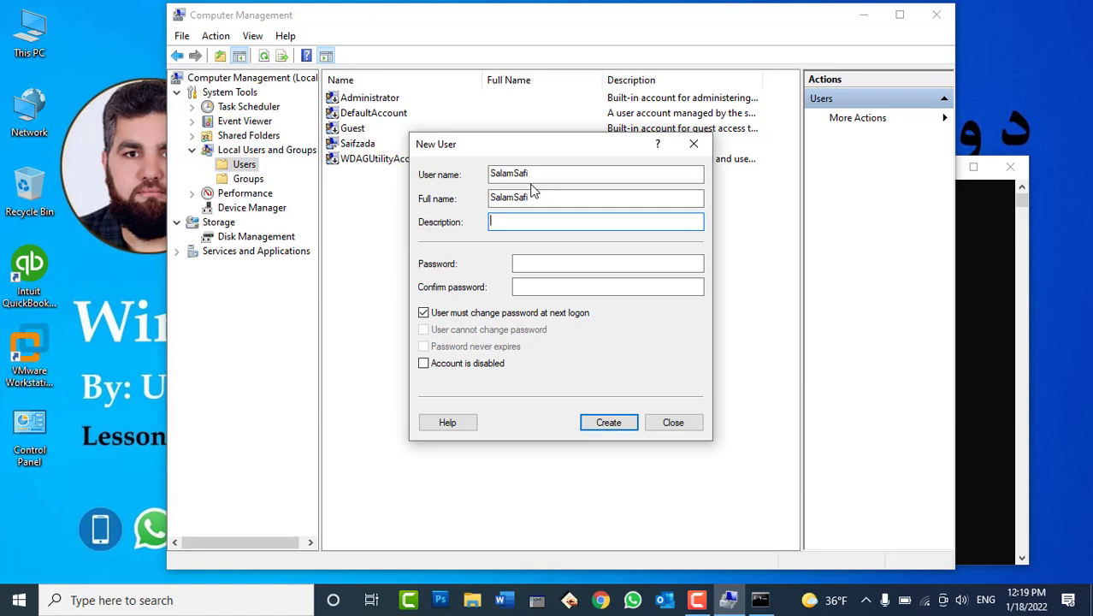
{"action": "left_click", "coordinate": [523, 263]}
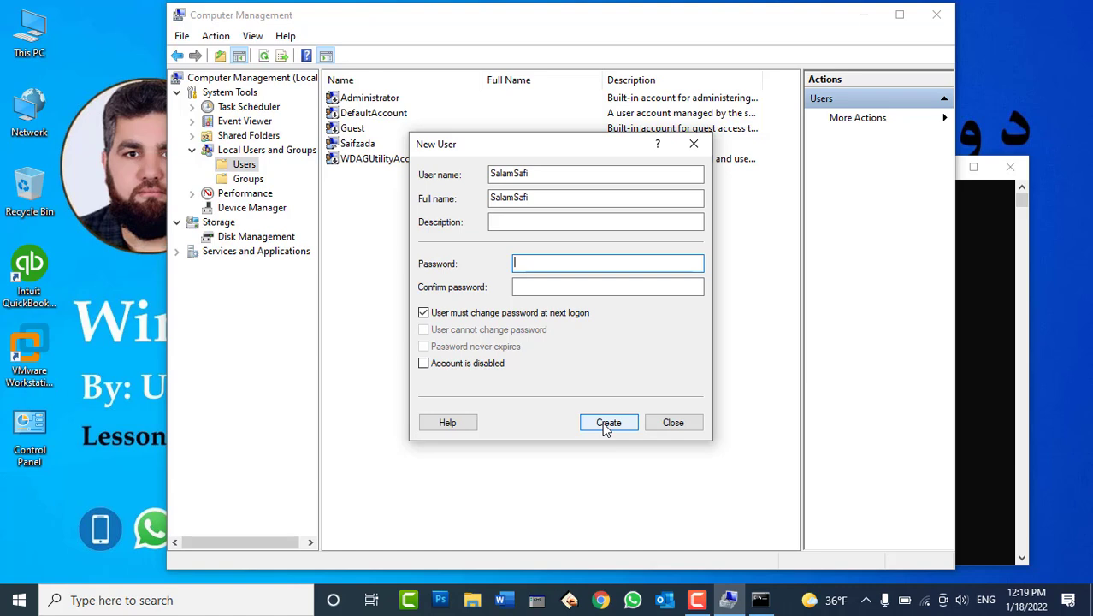
{"action": "type", "text": "123"}
{"action": "left_click", "coordinate": [530, 287]}
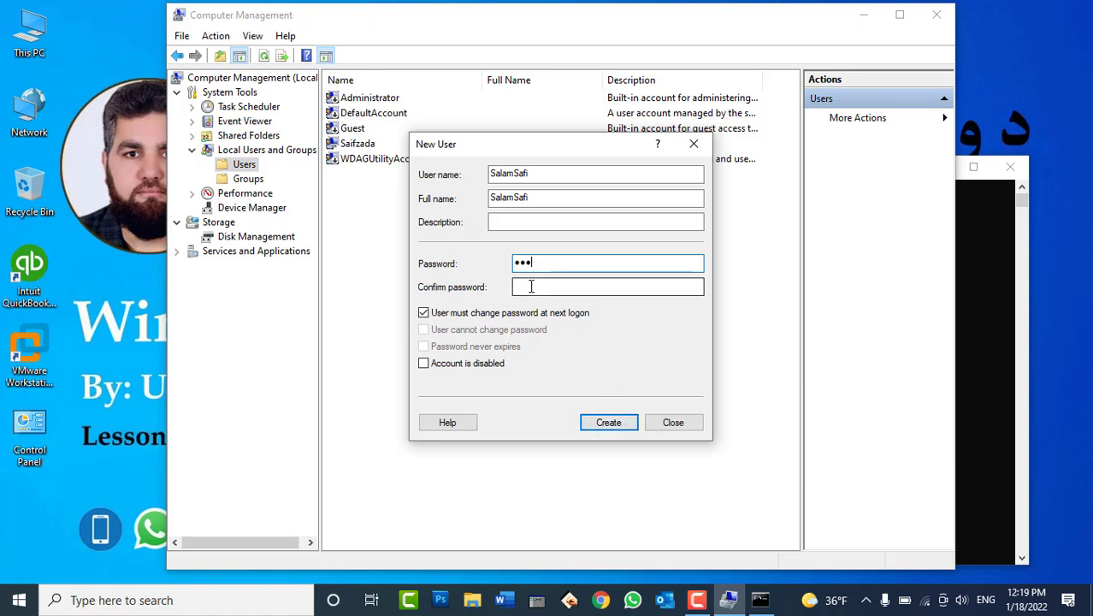
{"action": "type", "text": "123"}
{"action": "left_click_drag", "start_coordinate": [542, 262], "coordinate": [500, 289]}
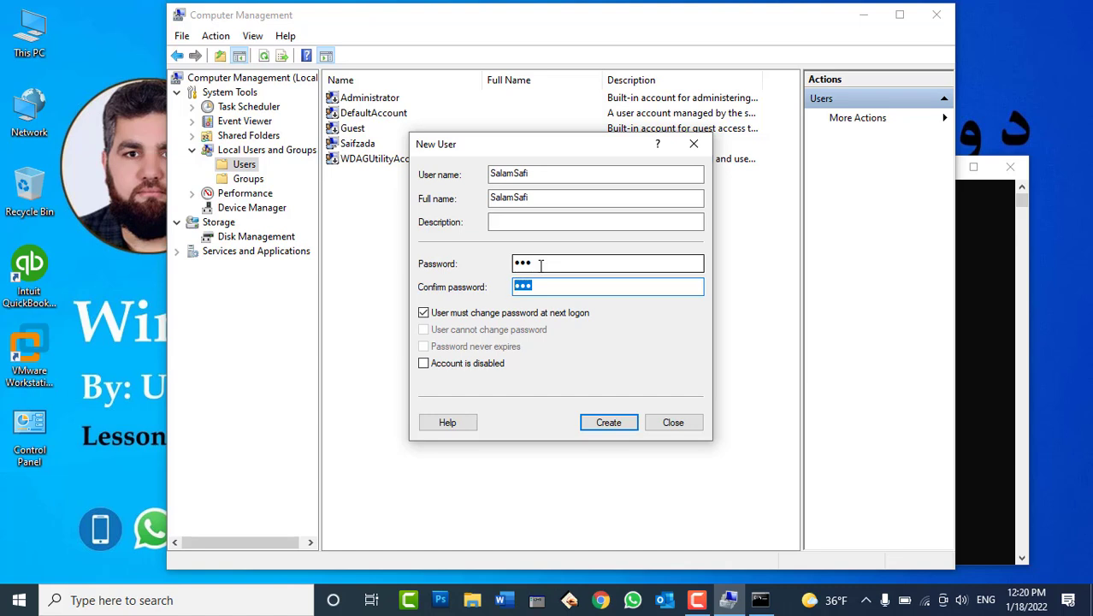
{"action": "left_click", "coordinate": [540, 266]}
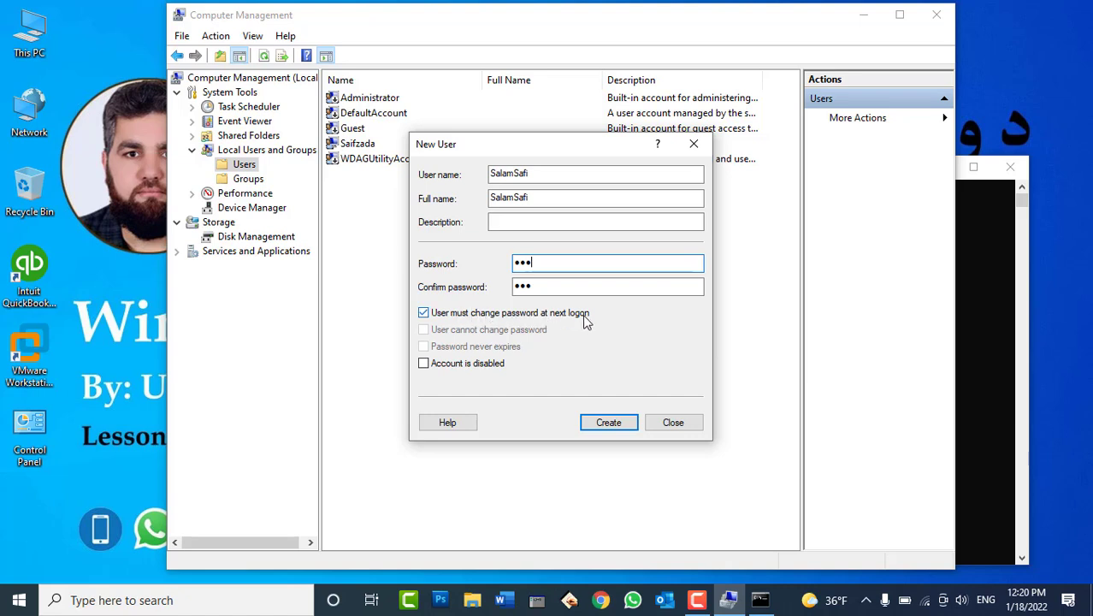
Try the password option checkboxes and leave all of them unchecked
{"action": "left_click", "coordinate": [586, 286]}
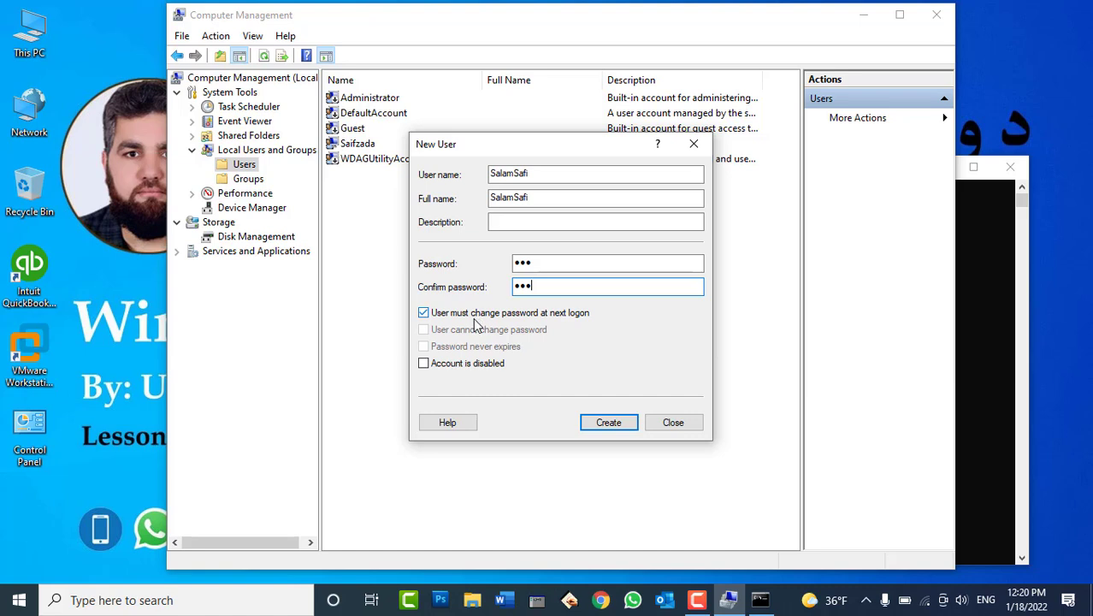
{"action": "key", "text": "Tab"}
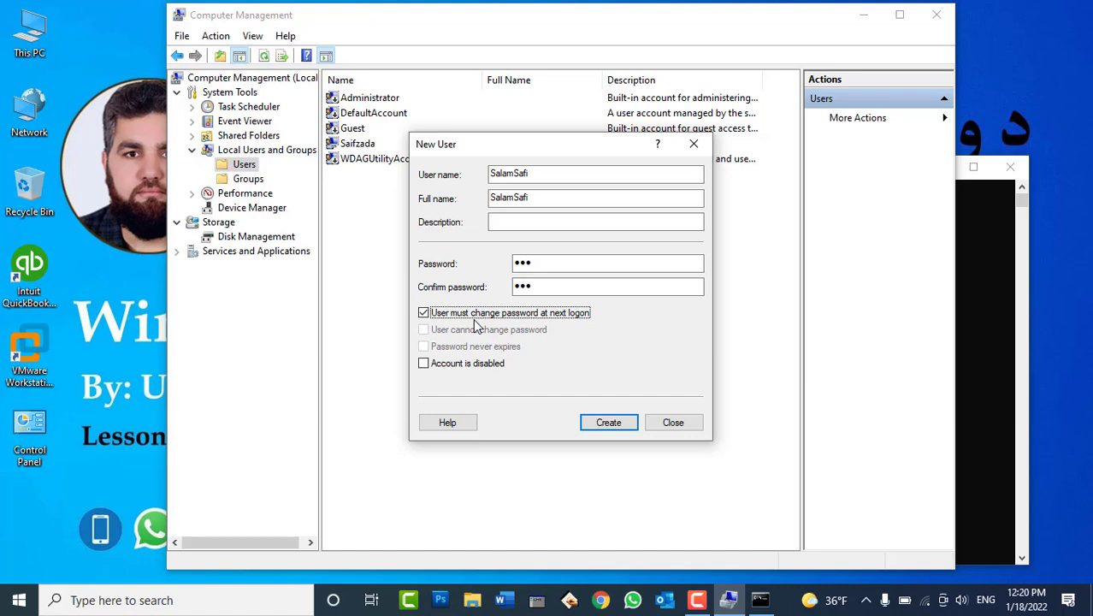
{"action": "left_click", "coordinate": [461, 315]}
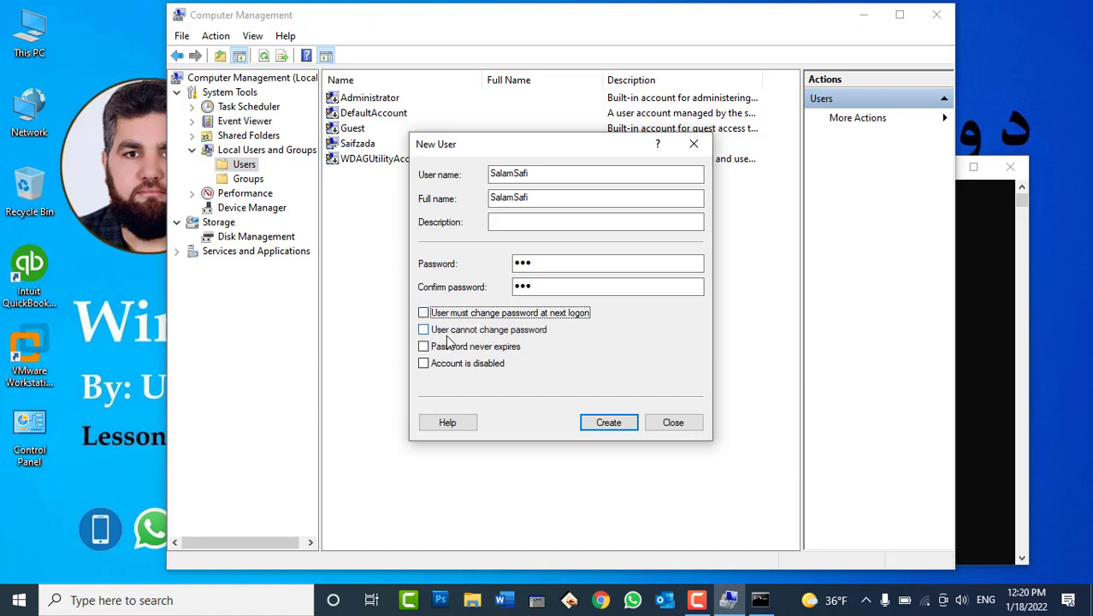
{"action": "left_click", "coordinate": [525, 336]}
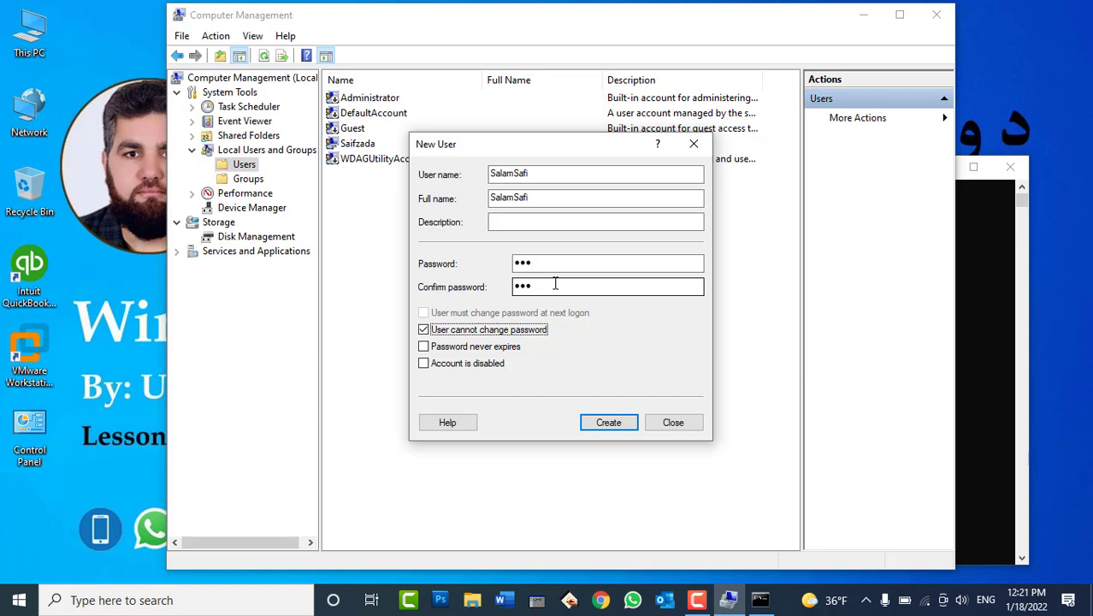
{"action": "left_click", "coordinate": [484, 352]}
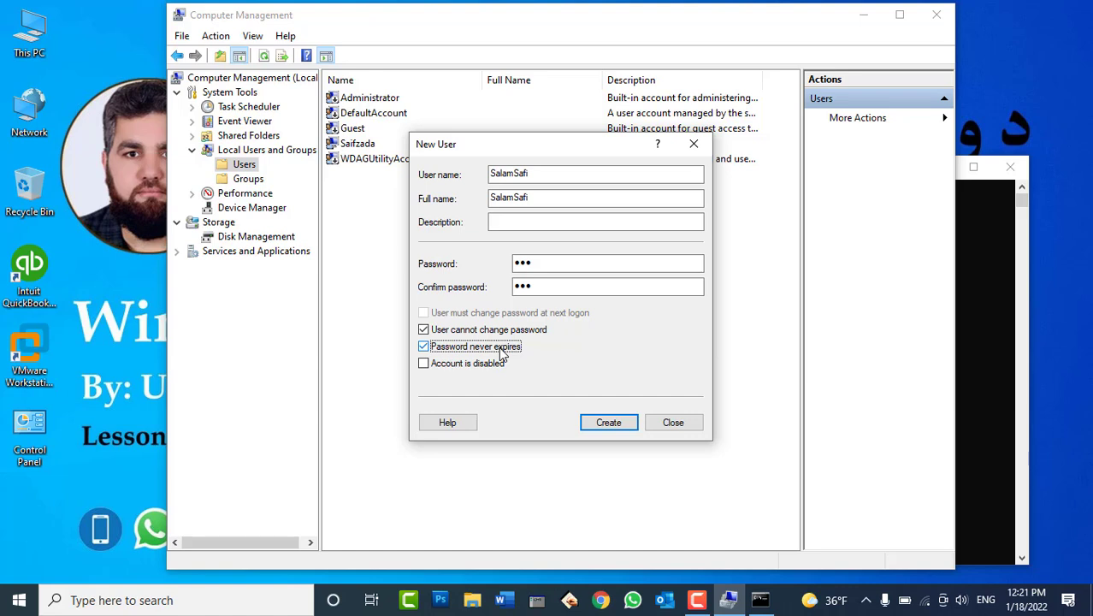
{"action": "left_click", "coordinate": [501, 353]}
{"action": "left_click", "coordinate": [489, 332]}
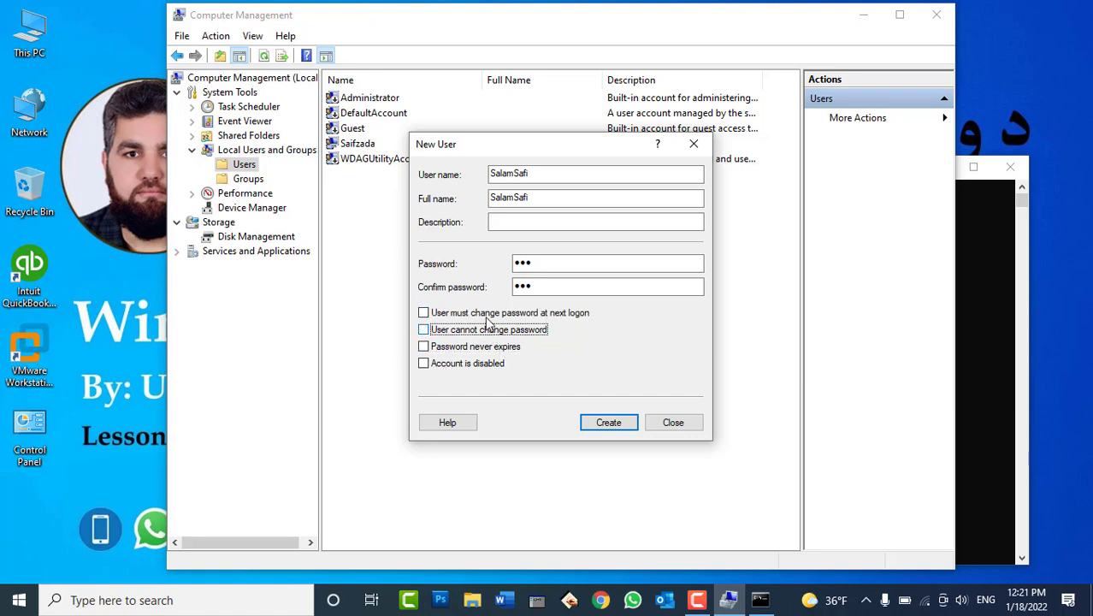
Create the account, close the New User dialog, and select it in the list
{"action": "left_click", "coordinate": [609, 430]}
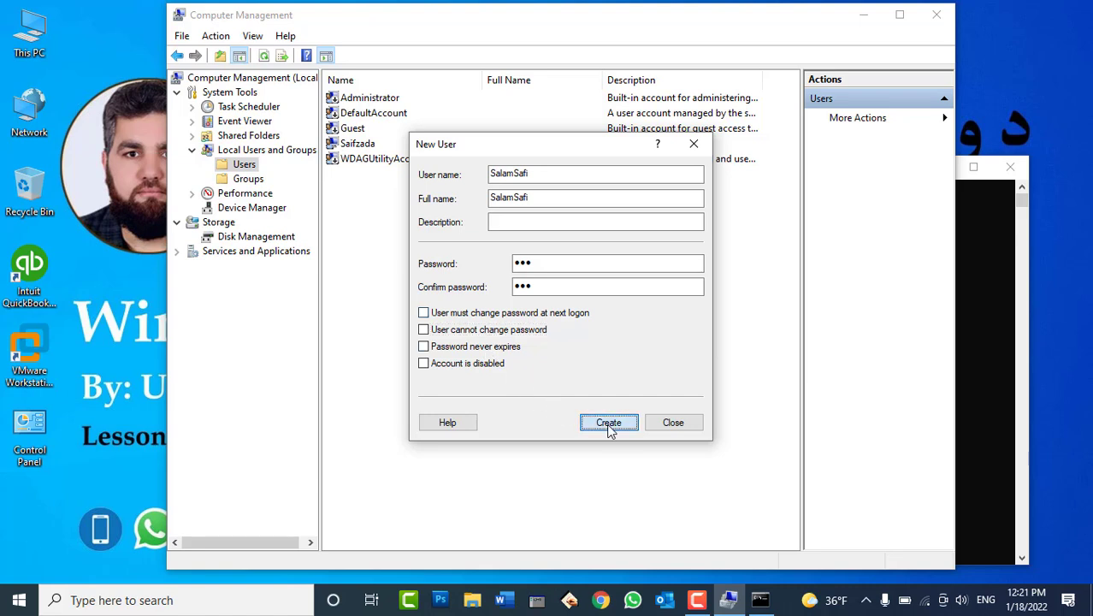
{"action": "left_click", "coordinate": [672, 422]}
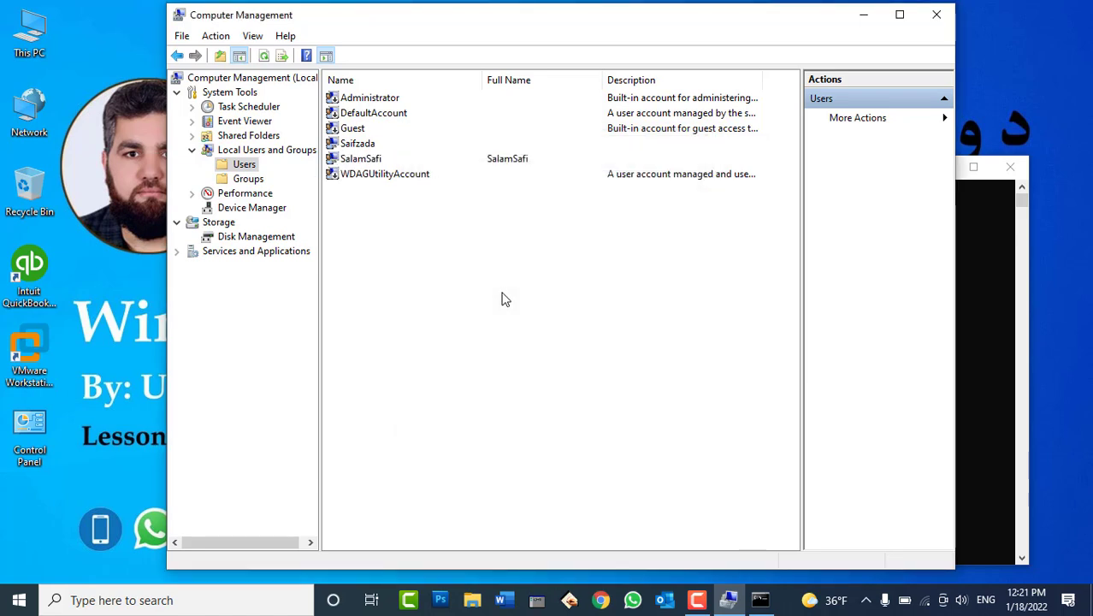
{"action": "left_click", "coordinate": [368, 160]}
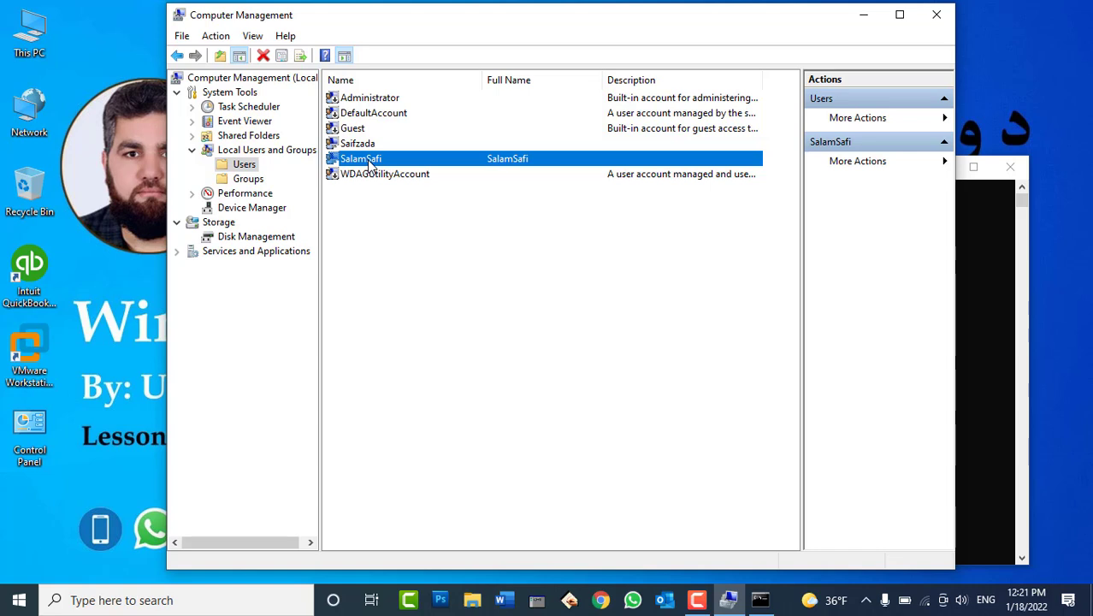
Rerun net user in Command Prompt and highlight the new account in the listing
{"action": "left_click", "coordinate": [758, 600]}
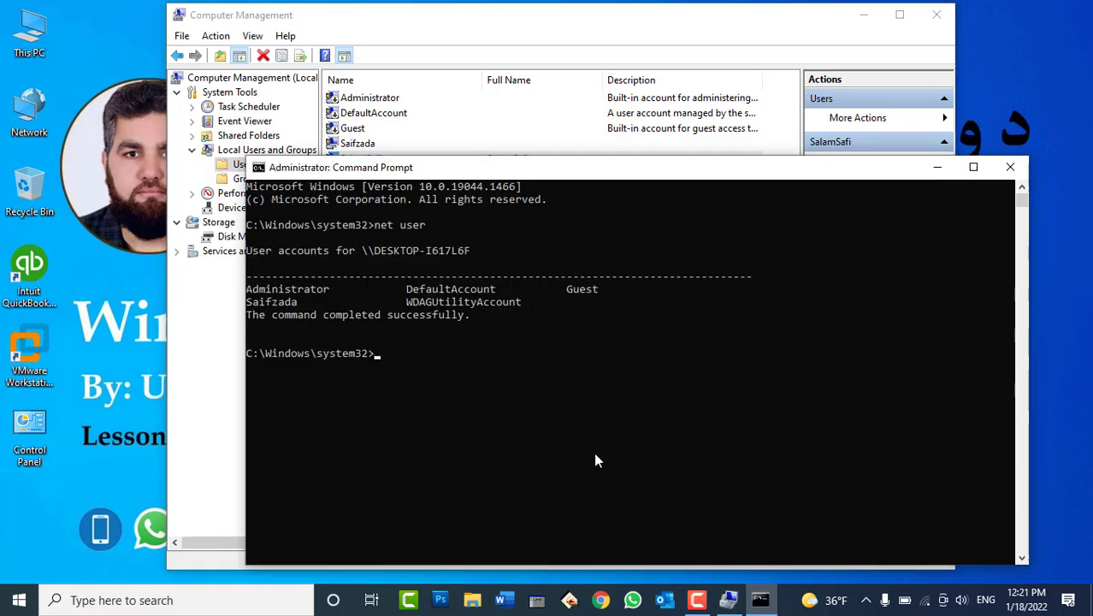
{"action": "type", "text": "net user"}
{"action": "key", "text": "Return"}
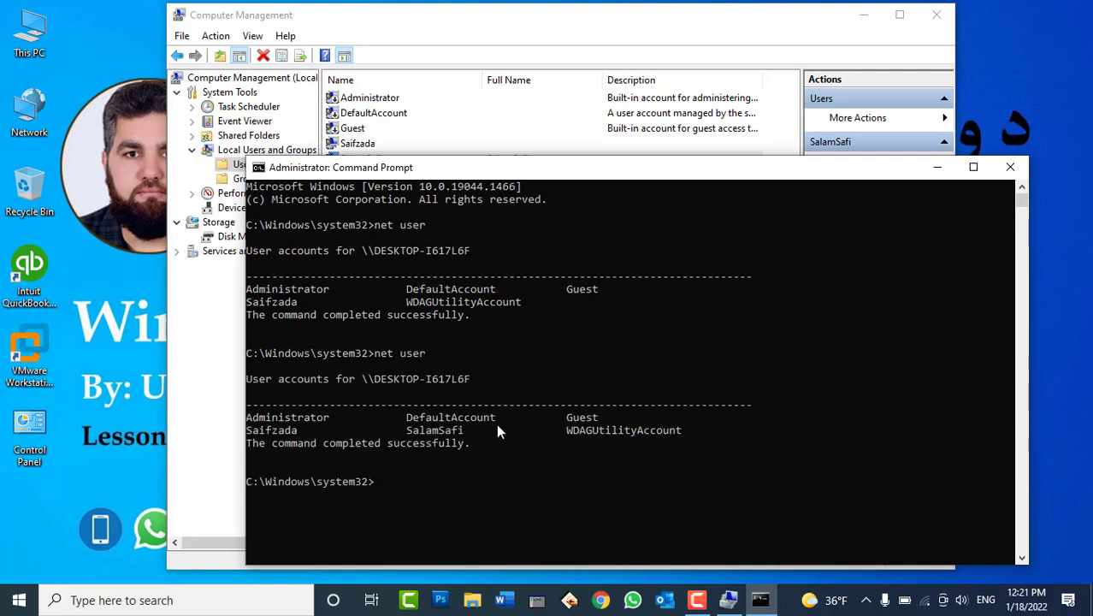
{"action": "left_click", "coordinate": [443, 431]}
{"action": "left_click", "coordinate": [488, 431]}
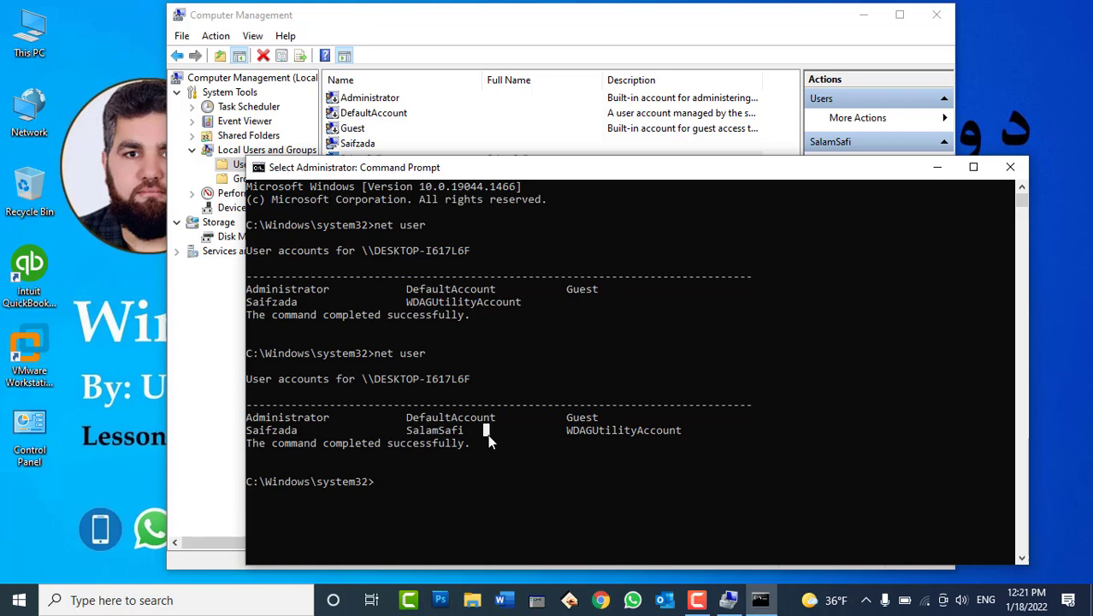
{"action": "left_click", "coordinate": [19, 600]}
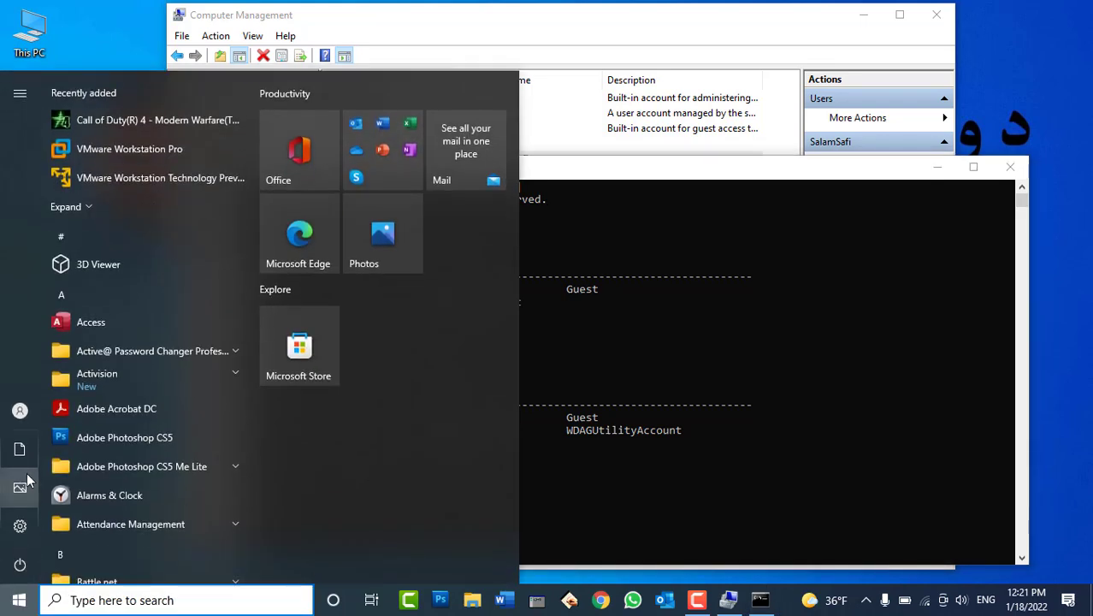
Check the Start menu's account flyout for the new user, then close Command Prompt
{"action": "left_click", "coordinate": [12, 417]}
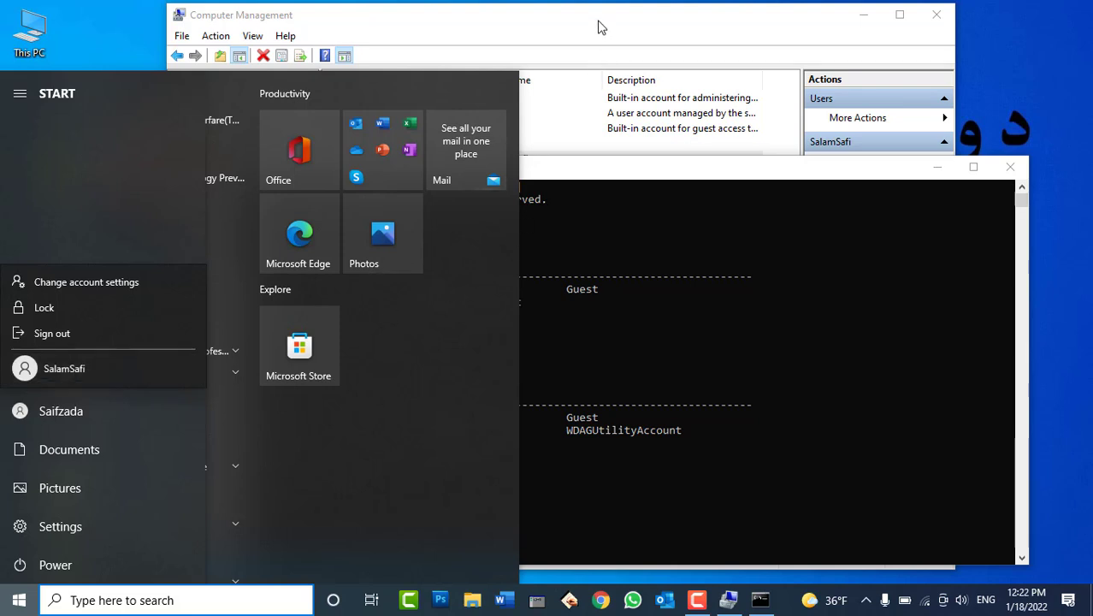
{"action": "left_click", "coordinate": [1009, 169]}
Use Set Password to give the new account a new password and acknowledge the success message
{"action": "right_click", "coordinate": [354, 162]}
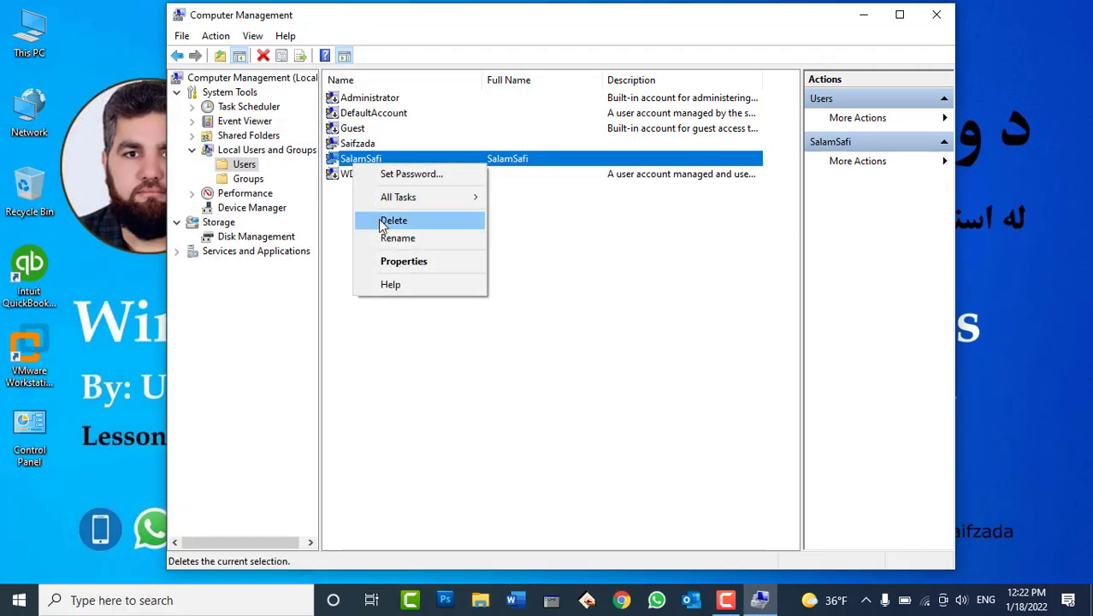
{"action": "left_click", "coordinate": [659, 266]}
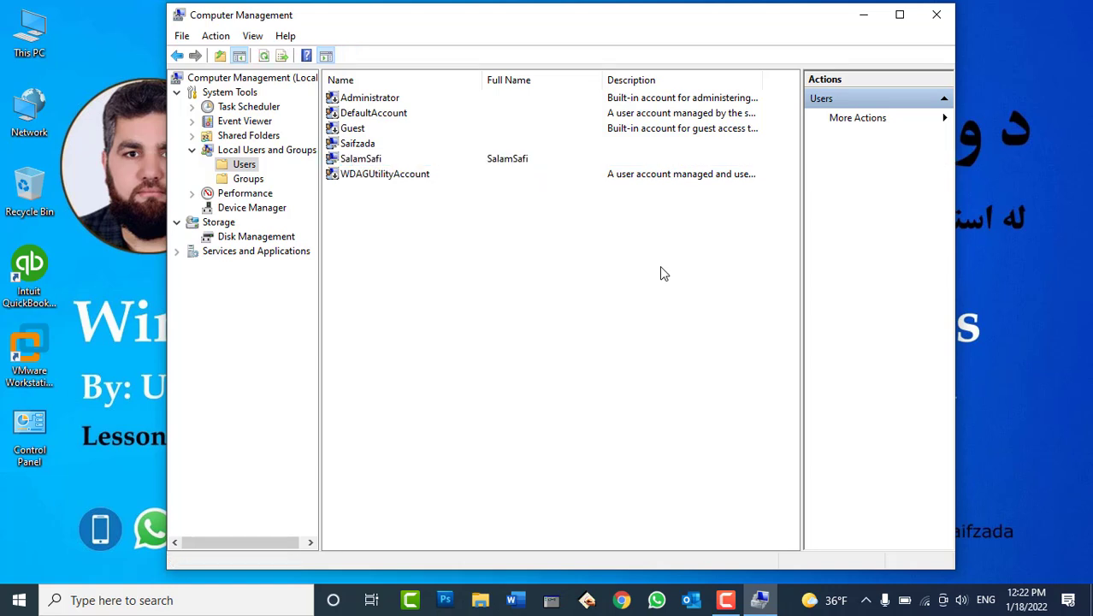
{"action": "right_click", "coordinate": [366, 160]}
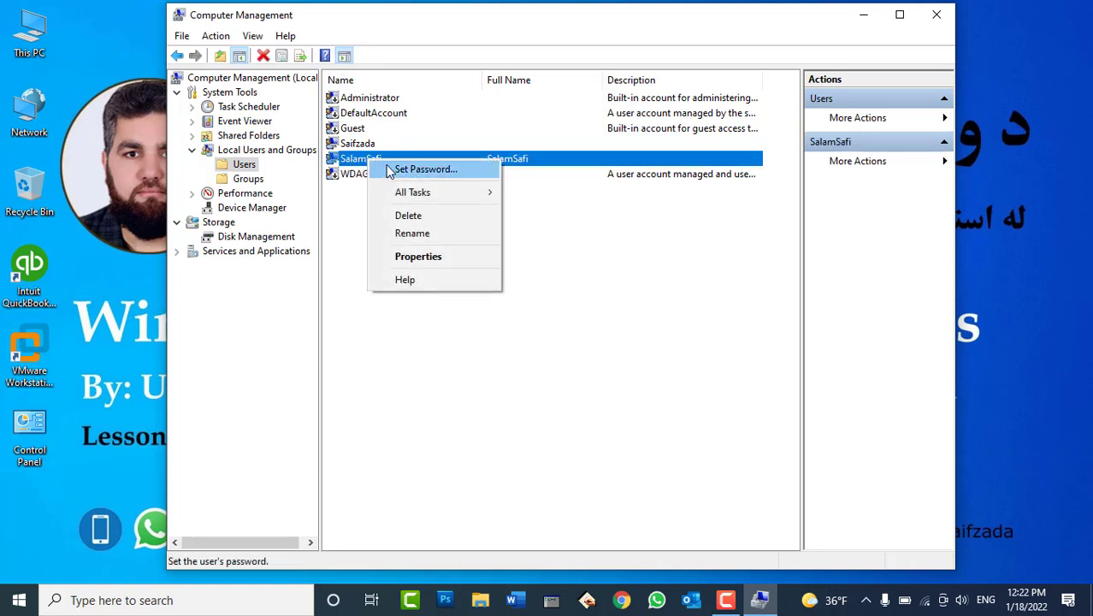
{"action": "left_click", "coordinate": [390, 170]}
{"action": "left_click", "coordinate": [489, 374]}
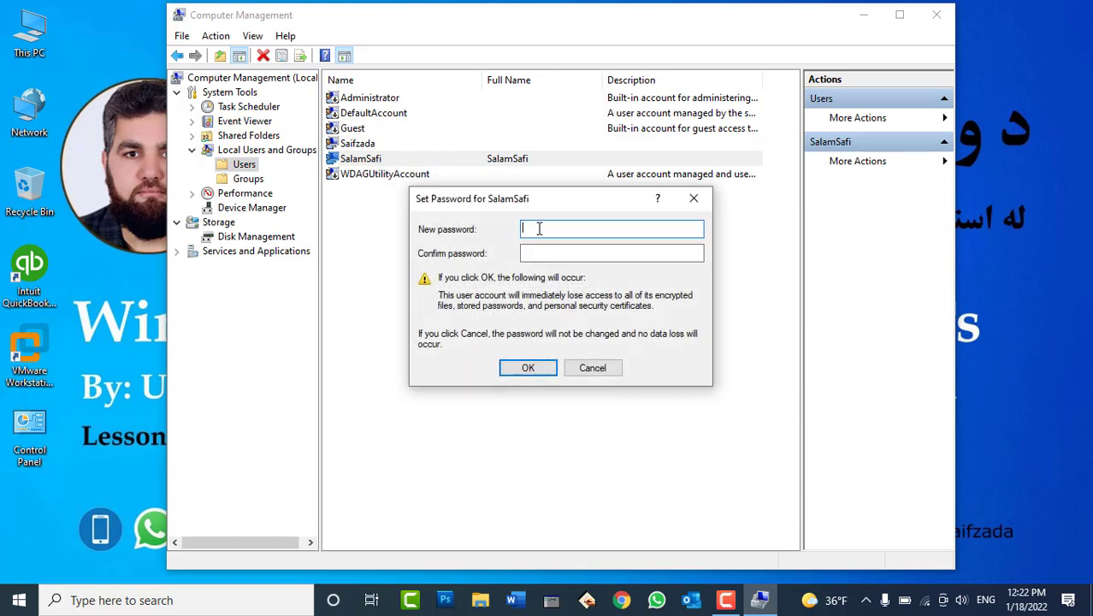
{"action": "type", "text": "1"}
{"action": "key", "text": "Tab"}
{"action": "type", "text": "1"}
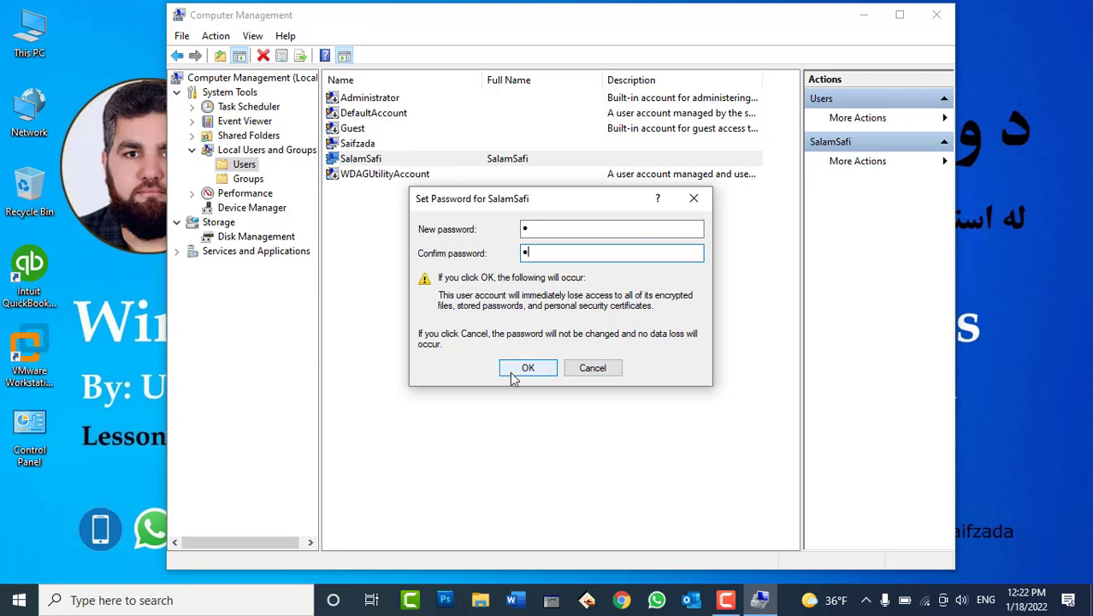
{"action": "left_click", "coordinate": [516, 371]}
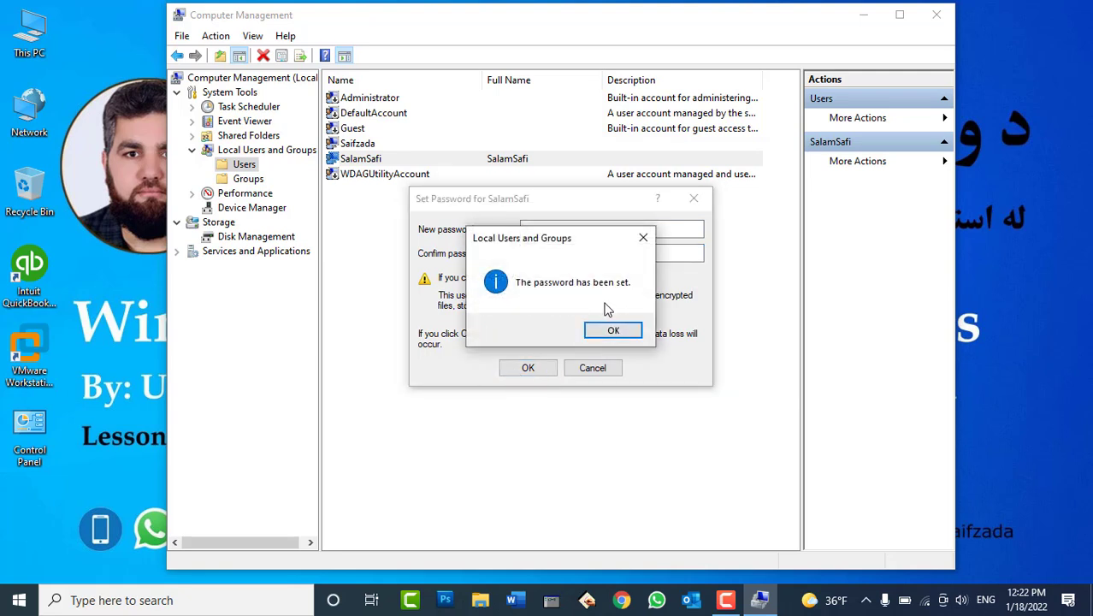
{"action": "left_click", "coordinate": [612, 331]}
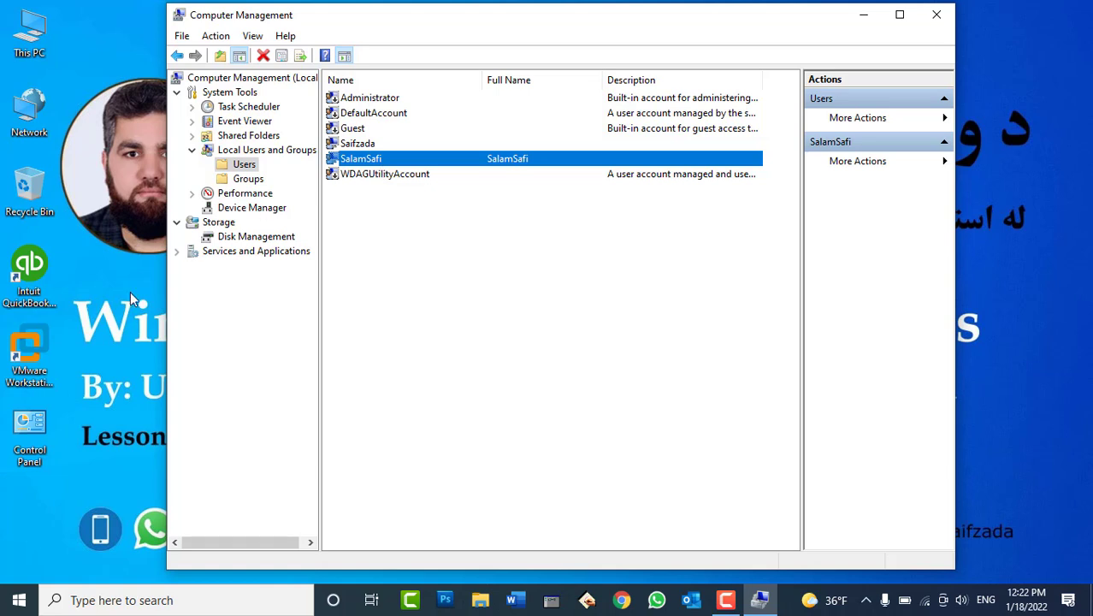
{"action": "left_click", "coordinate": [21, 599]}
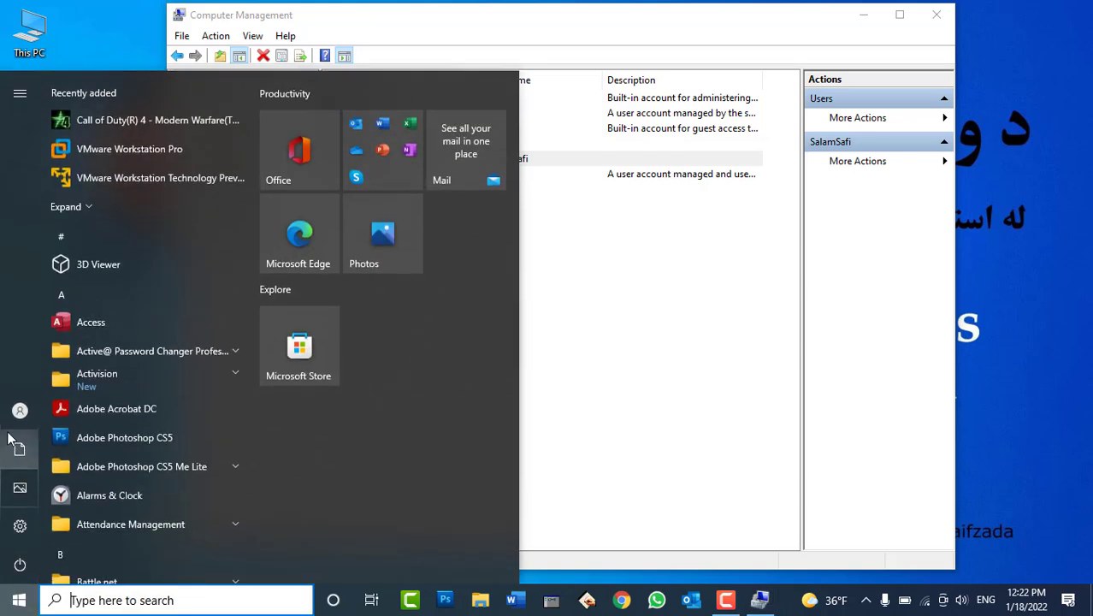
{"action": "left_click", "coordinate": [21, 410]}
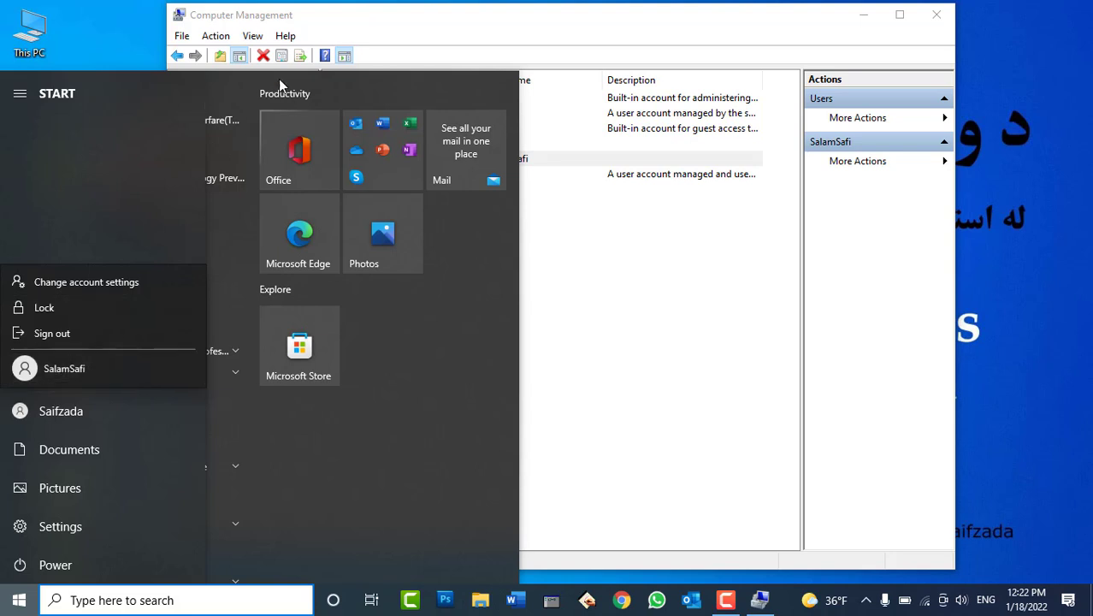
{"action": "left_click", "coordinate": [556, 196]}
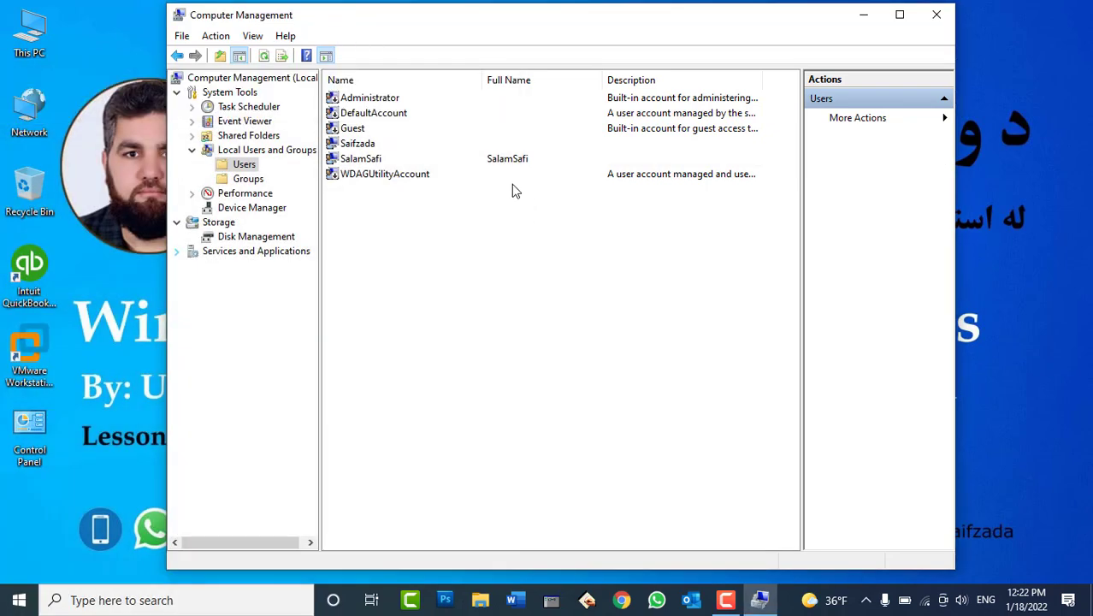
{"action": "left_click", "coordinate": [374, 163]}
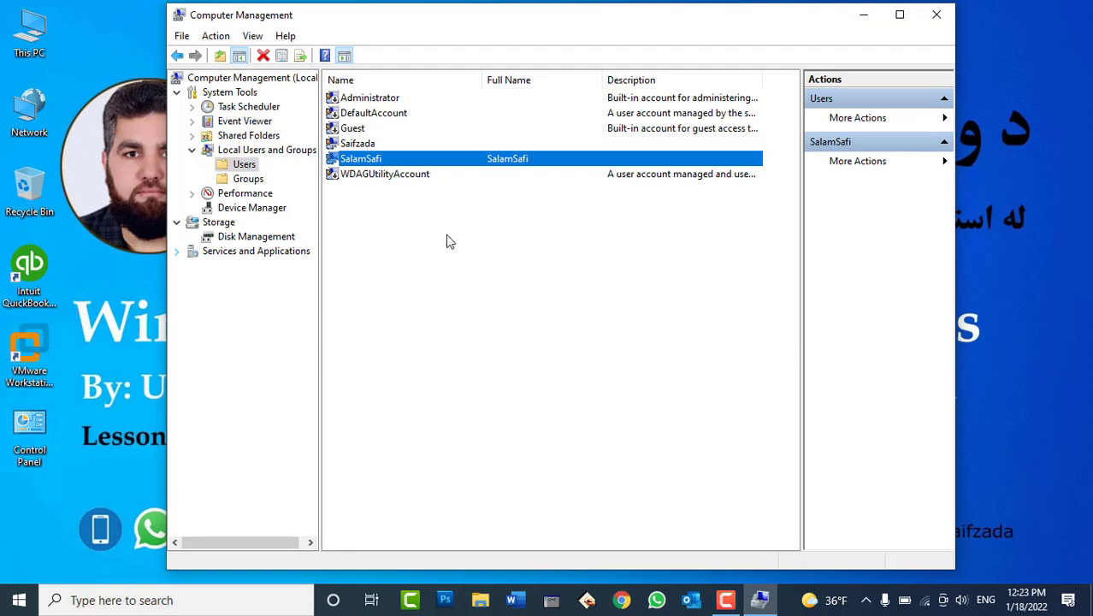
{"action": "left_click", "coordinate": [19, 599]}
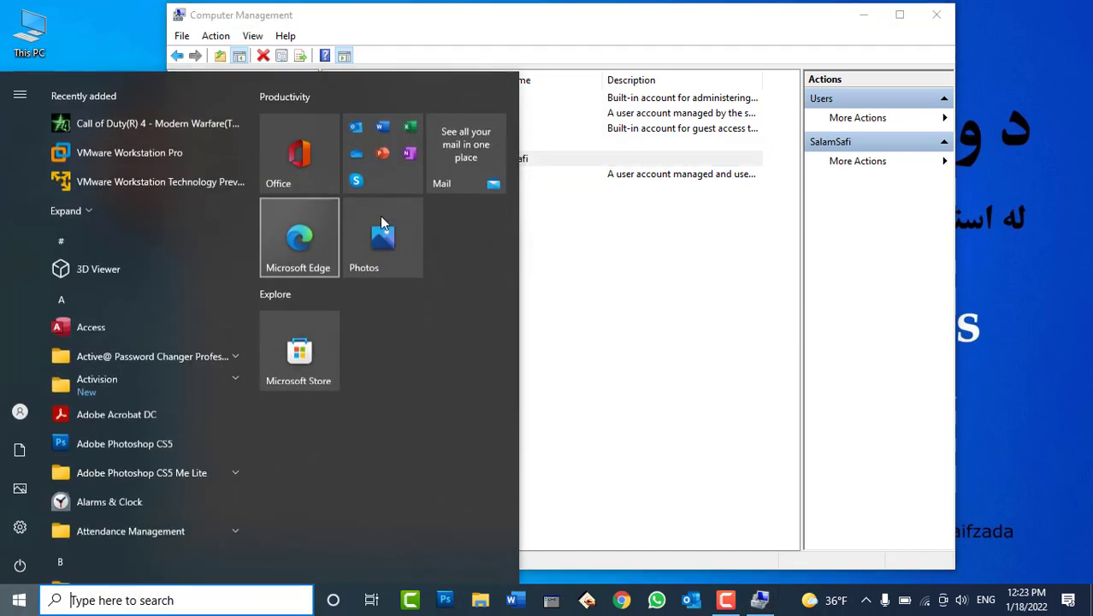
{"action": "left_click", "coordinate": [587, 249]}
{"action": "left_click", "coordinate": [381, 99]}
{"action": "left_click", "coordinate": [355, 129]}
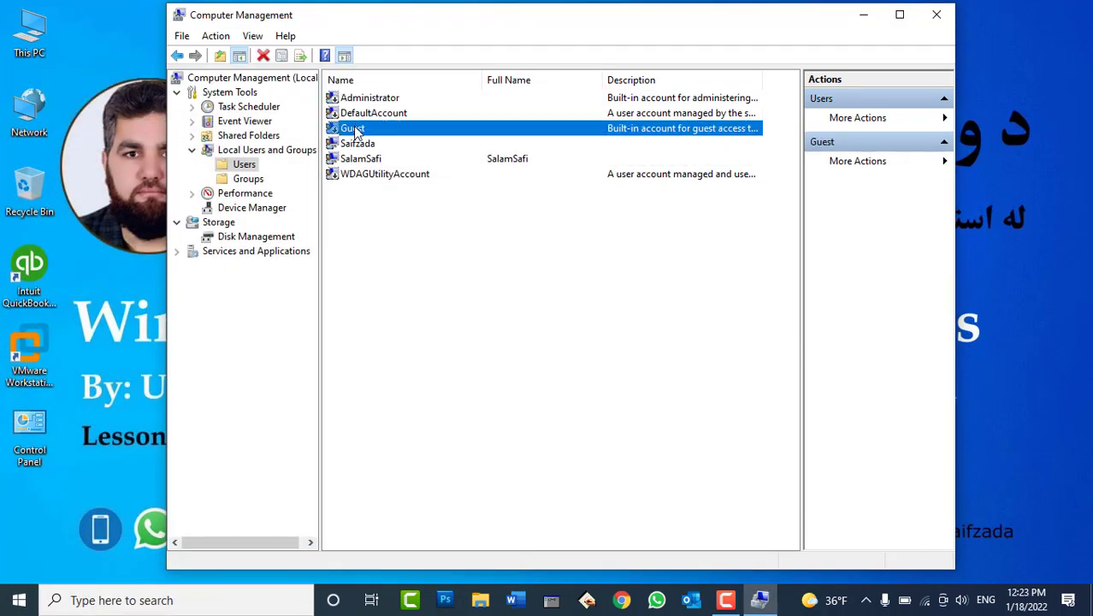
{"action": "left_click", "coordinate": [19, 600]}
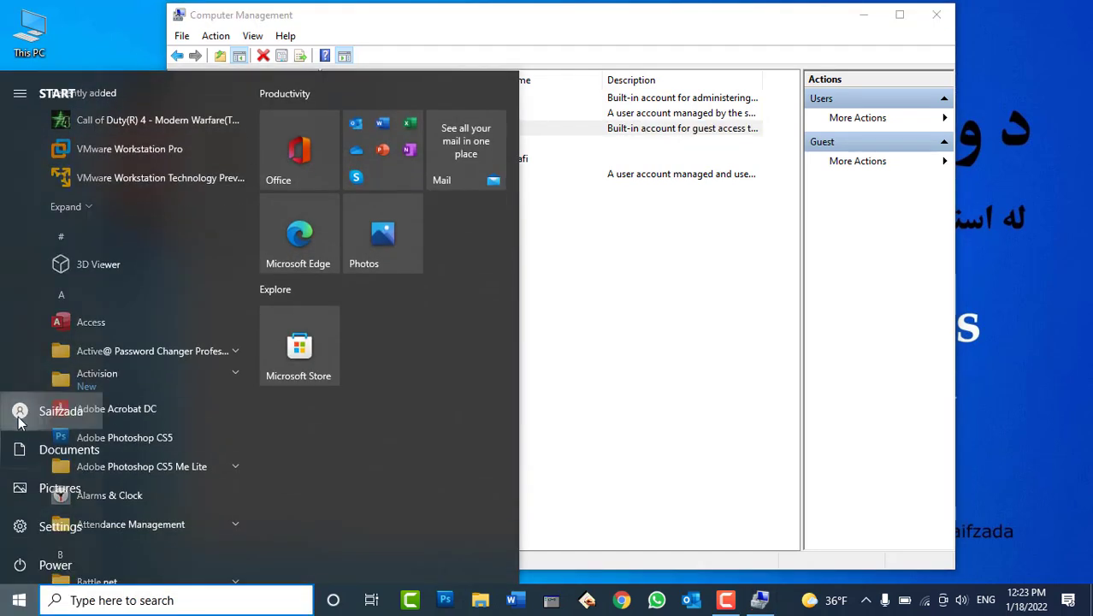
{"action": "left_click", "coordinate": [20, 412]}
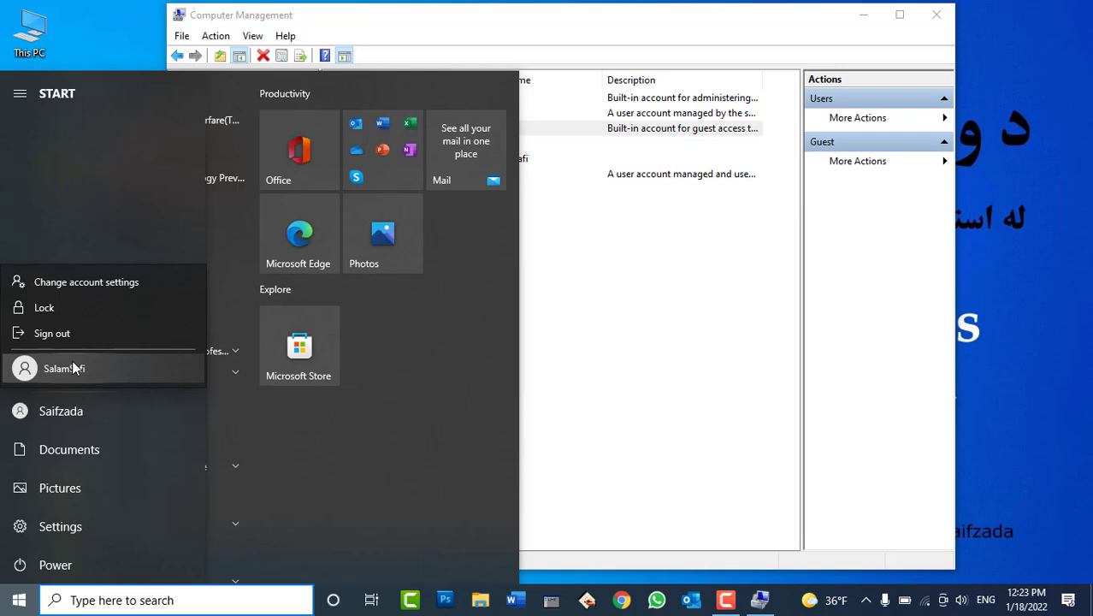
{"action": "left_click", "coordinate": [584, 321]}
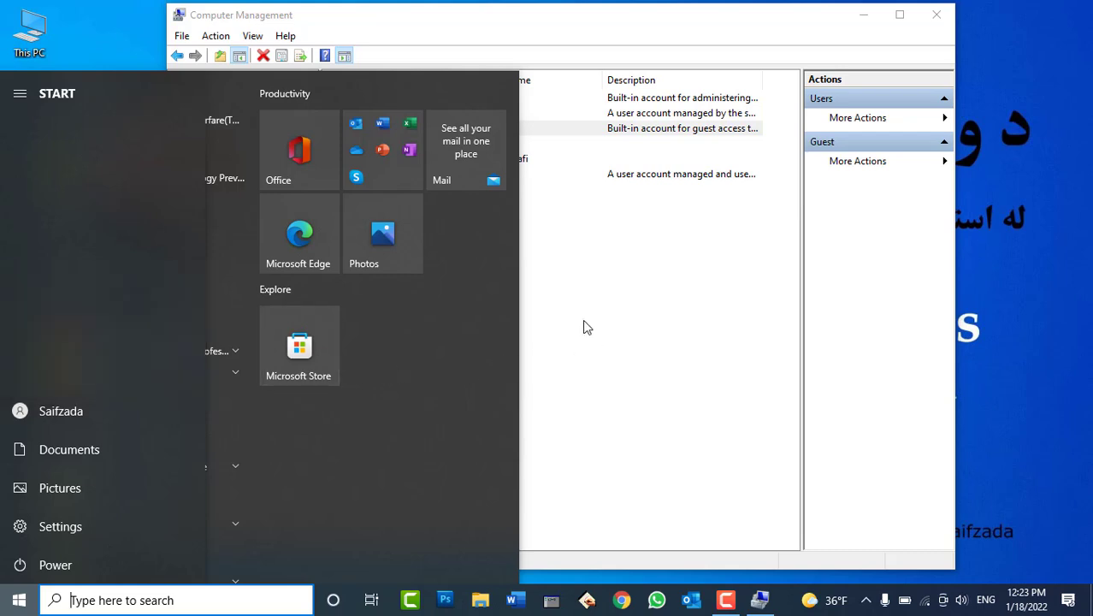
{"action": "left_click", "coordinate": [707, 260]}
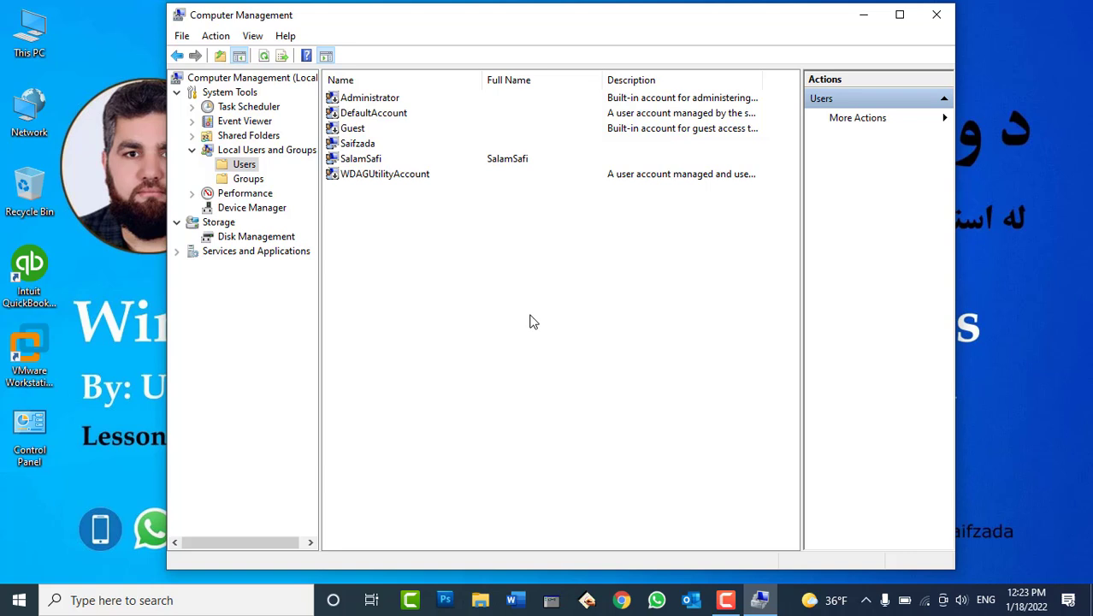
Enable the built-in Administrator account by clearing 'Account is disabled' in its Properties
{"action": "right_click", "coordinate": [334, 99]}
{"action": "left_click", "coordinate": [390, 196]}
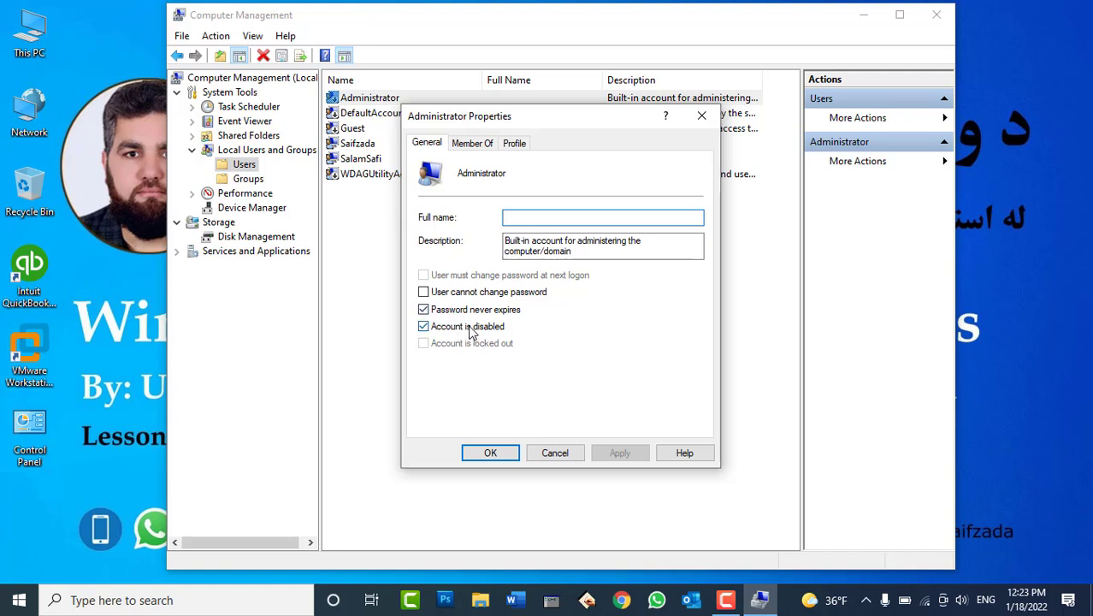
{"action": "left_click", "coordinate": [469, 330]}
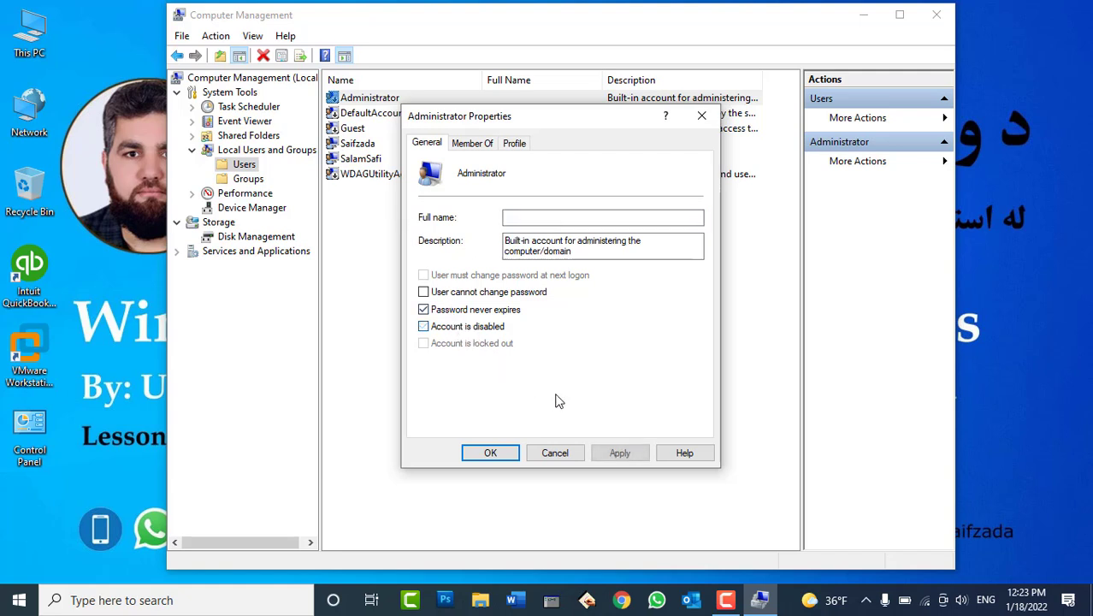
{"action": "left_click", "coordinate": [500, 455]}
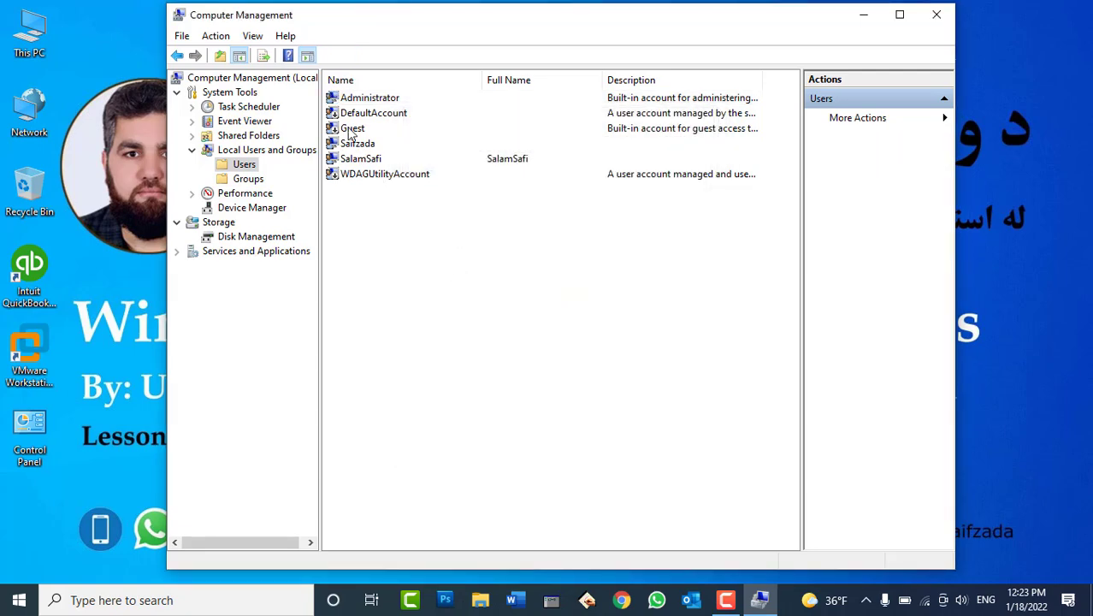
Enable the Guest account by clearing 'Account is disabled' and applying the change
{"action": "right_click", "coordinate": [351, 130]}
{"action": "left_click", "coordinate": [400, 226]}
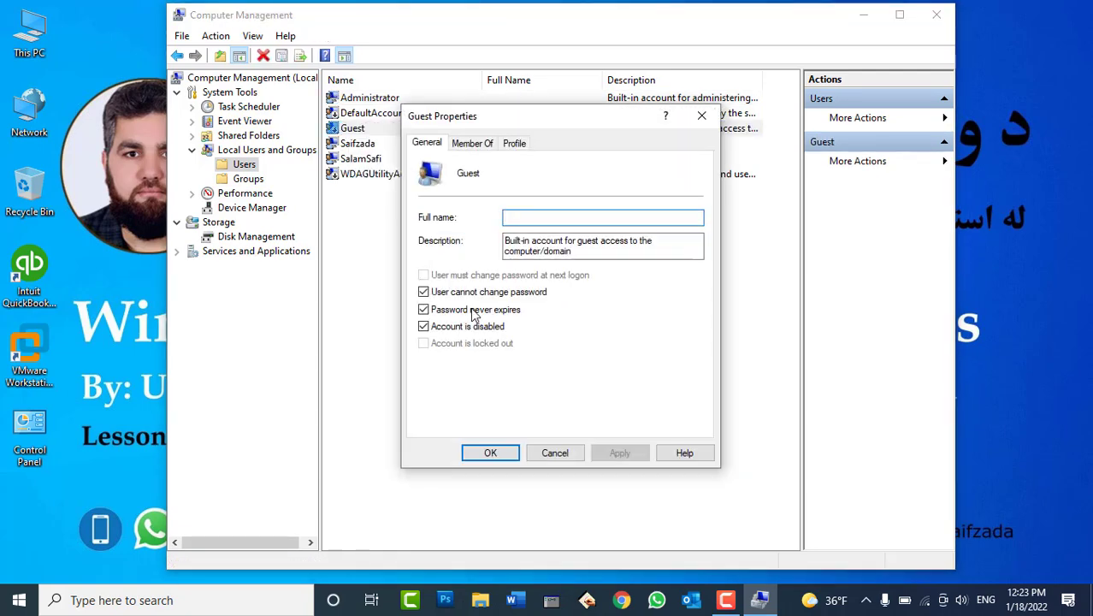
{"action": "left_click", "coordinate": [470, 330]}
{"action": "left_click", "coordinate": [609, 453]}
{"action": "left_click", "coordinate": [500, 454]}
{"action": "left_click", "coordinate": [18, 599]}
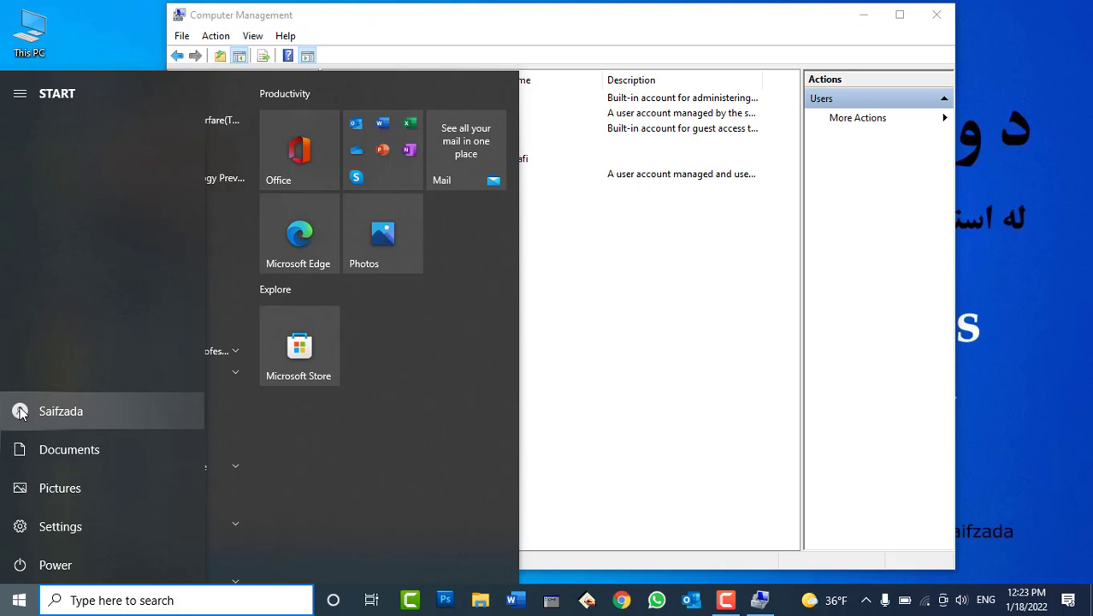
Check that Administrator, Guest and SalamSafi are listed as switchable accounts in Start, then return to the user list
{"action": "left_click", "coordinate": [21, 413]}
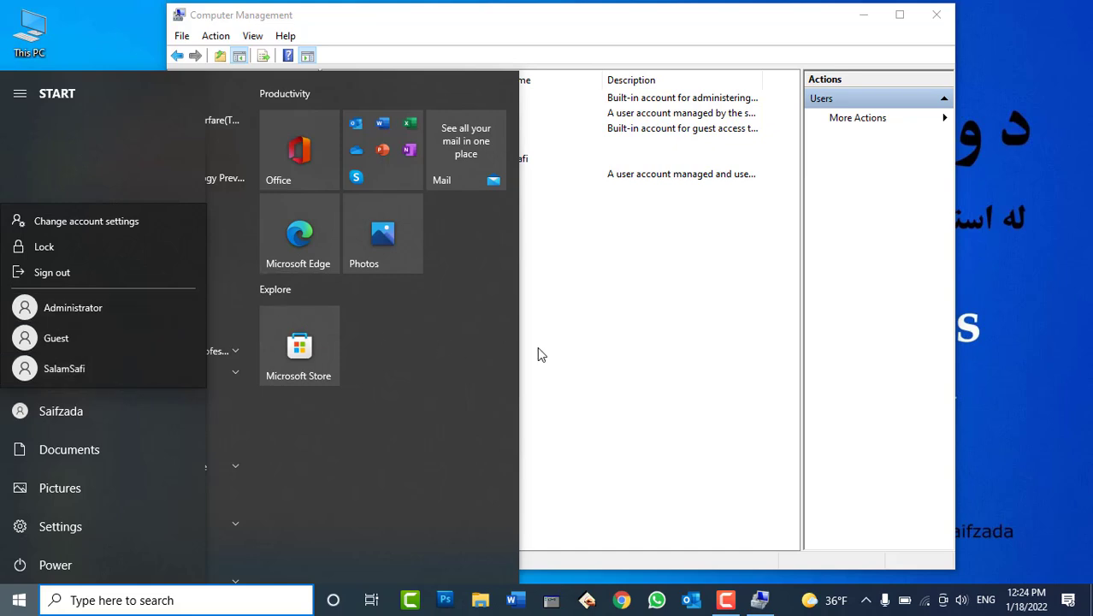
{"action": "left_click", "coordinate": [562, 336]}
{"action": "left_click", "coordinate": [611, 321]}
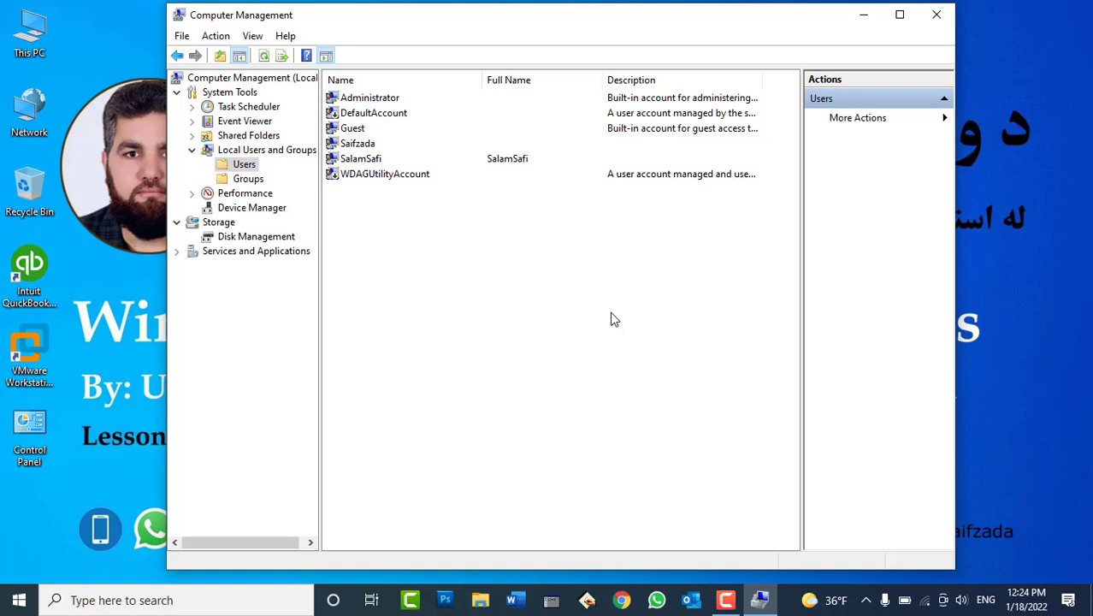
Mark the built-in Administrator account as disabled in its Properties, then search Windows for cmd
{"action": "right_click", "coordinate": [368, 97]}
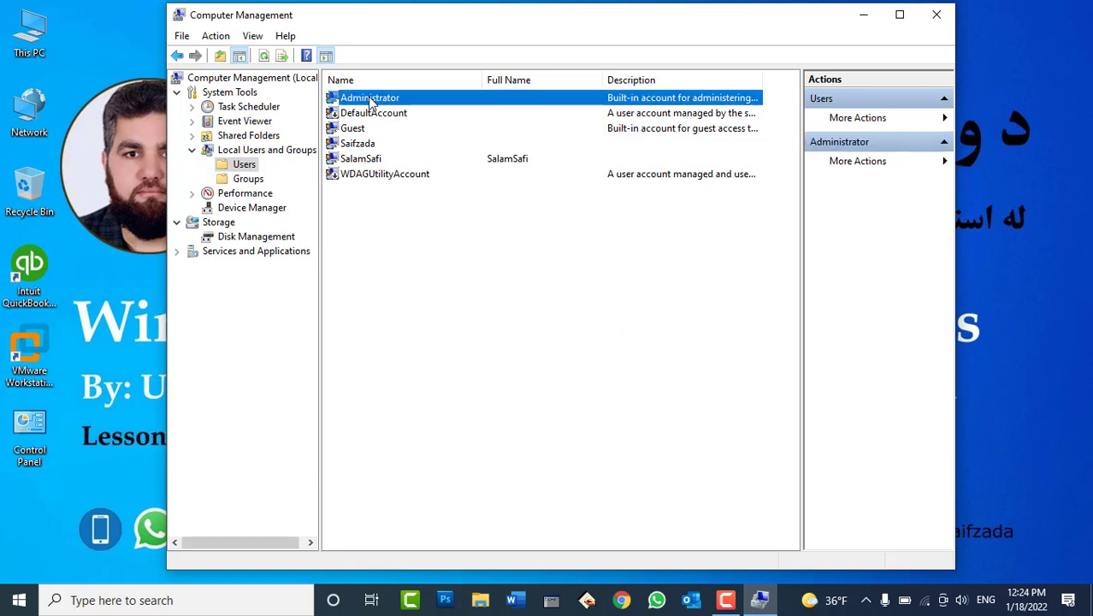
{"action": "left_click", "coordinate": [428, 196]}
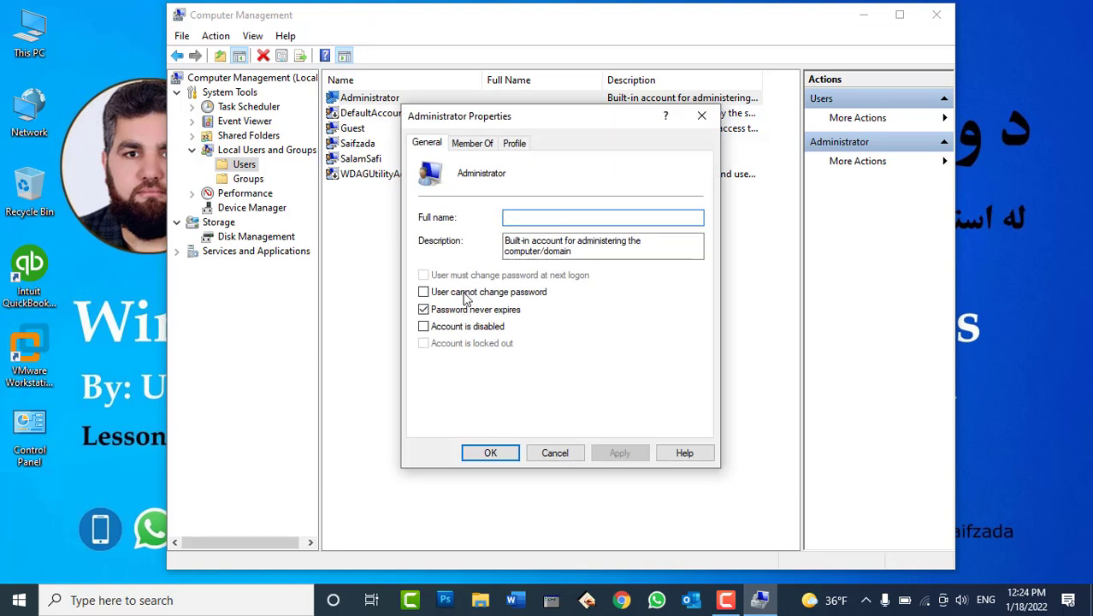
{"action": "left_click", "coordinate": [453, 329]}
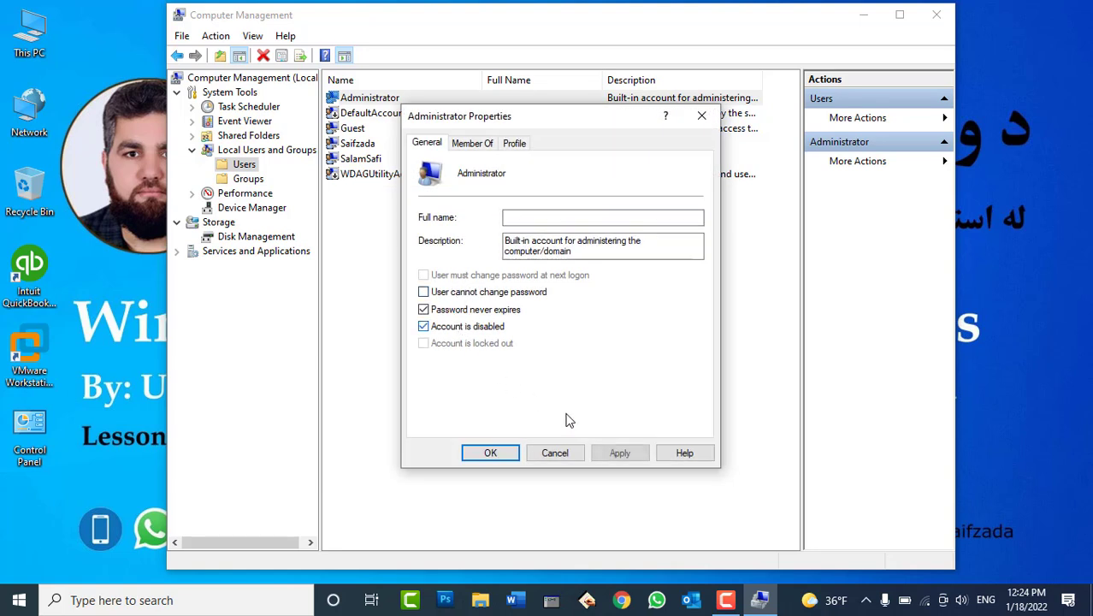
{"action": "left_click", "coordinate": [621, 455]}
{"action": "left_click", "coordinate": [506, 454]}
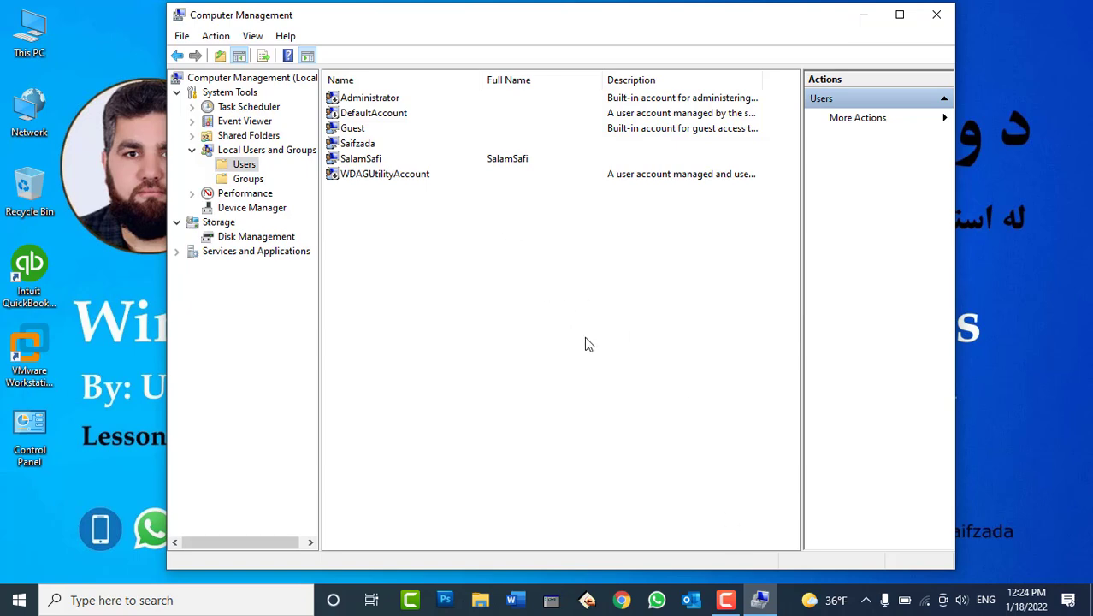
{"action": "key", "text": "super"}
{"action": "type", "text": "cmd"}
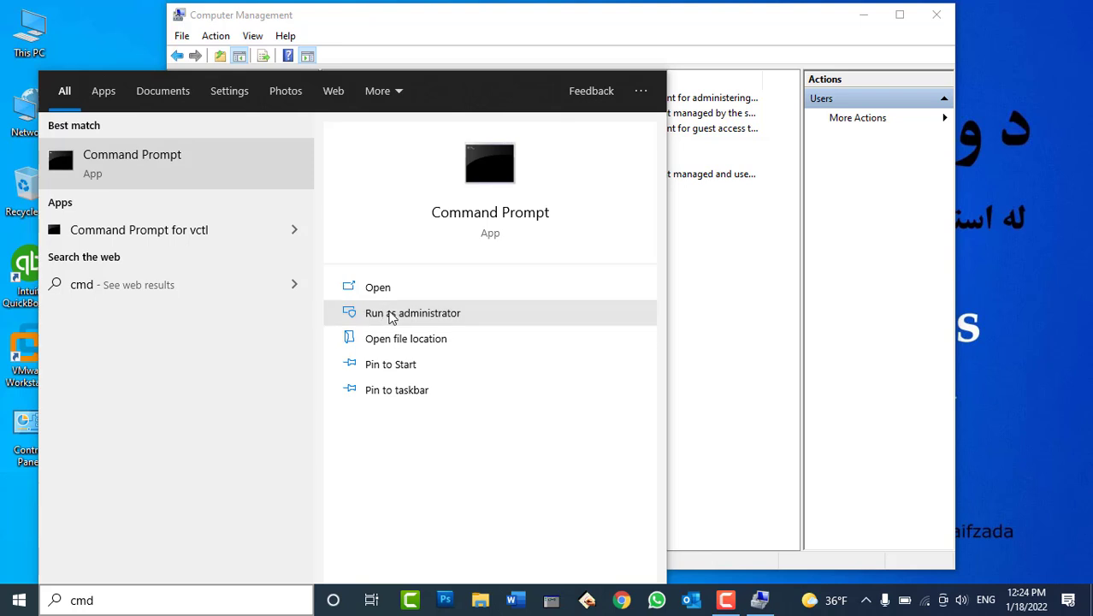
Launch Command Prompt as administrator and move it aside to uncover the user list
{"action": "left_click", "coordinate": [389, 317]}
{"action": "left_click", "coordinate": [712, 86]}
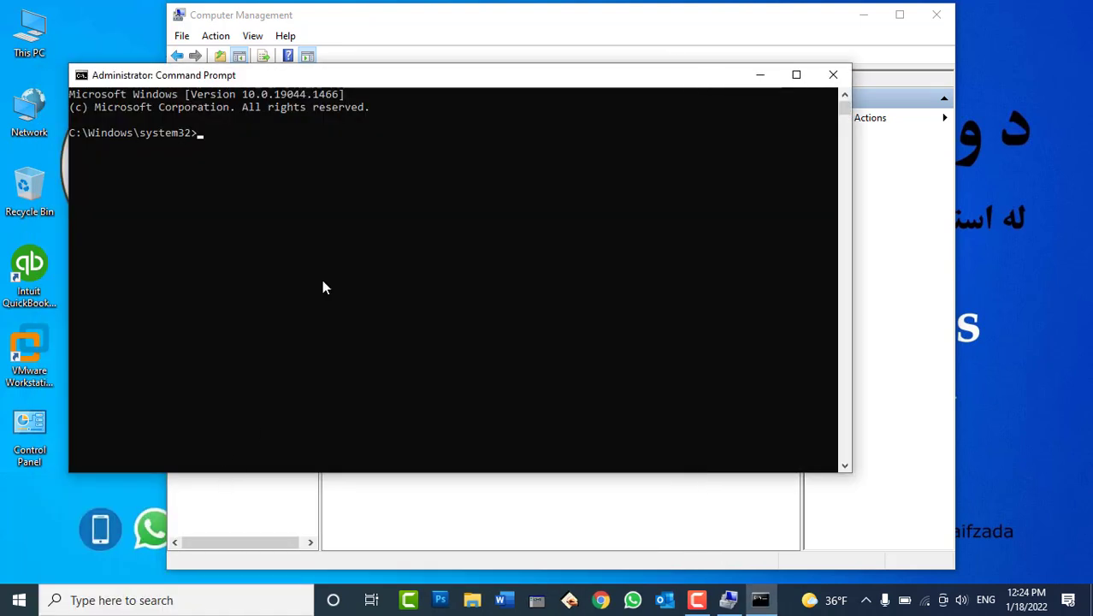
{"action": "left_click_drag", "start_coordinate": [410, 76], "coordinate": [618, 221]}
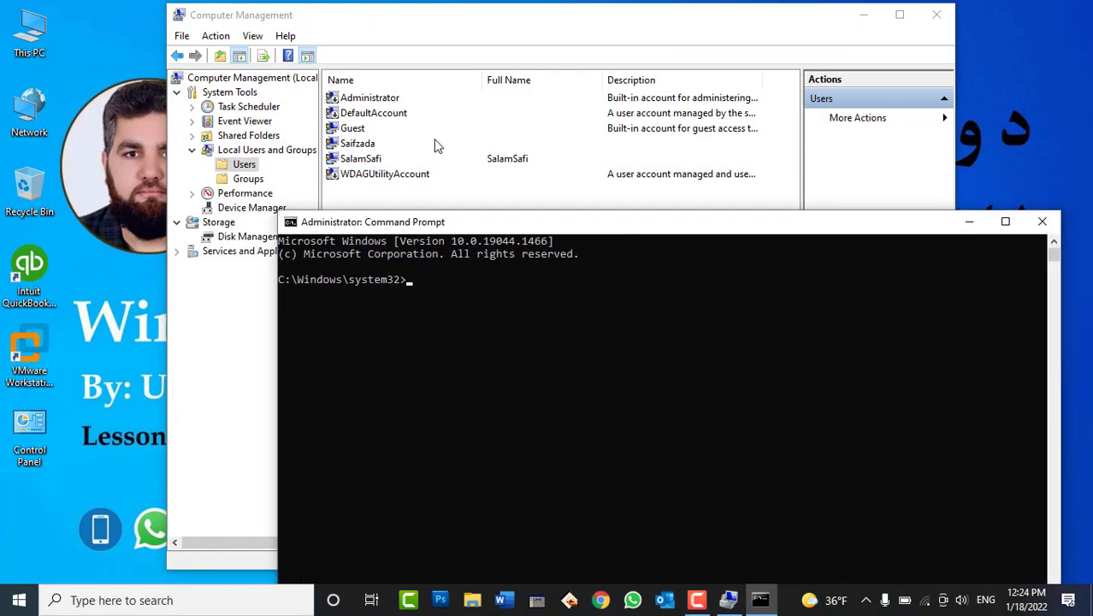
Re-enable the built-in Administrator account by clearing 'Account is disabled' in its Properties
{"action": "right_click", "coordinate": [362, 100]}
{"action": "left_click", "coordinate": [415, 193]}
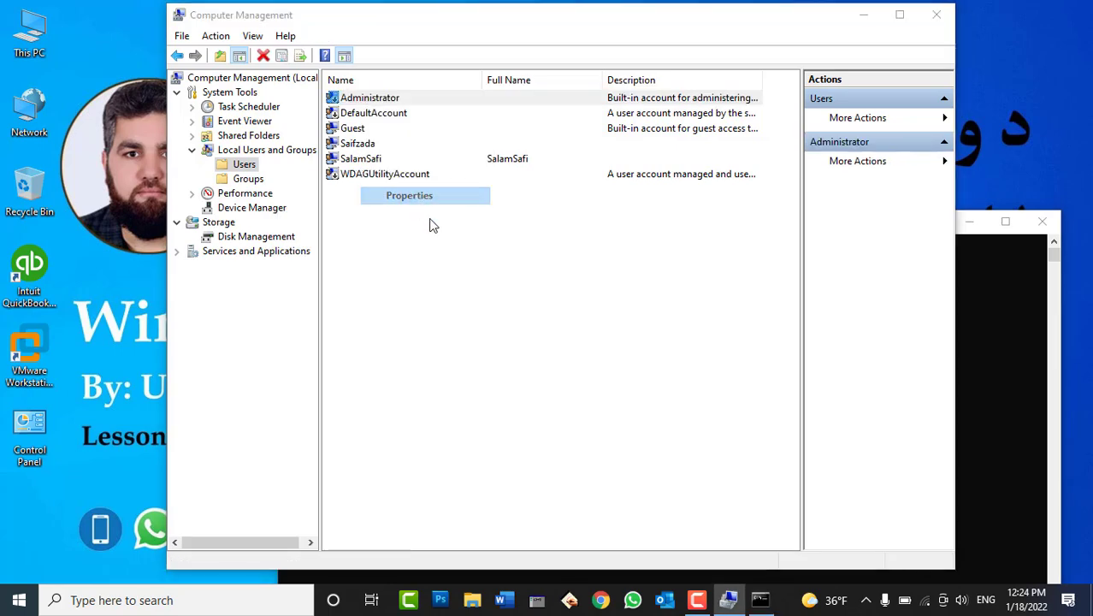
{"action": "left_click", "coordinate": [468, 329]}
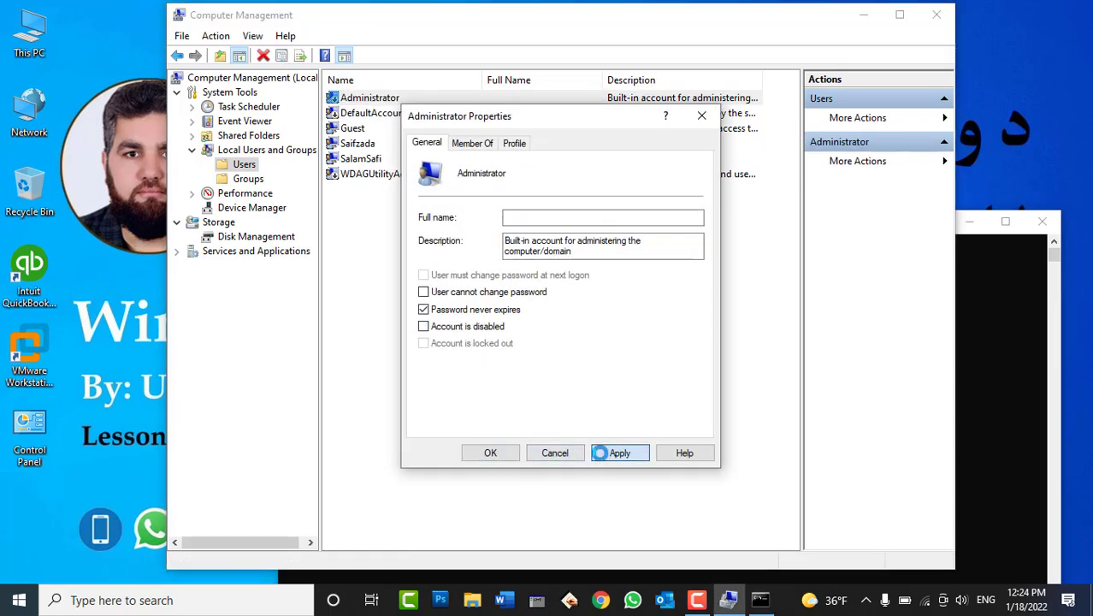
{"action": "left_click", "coordinate": [603, 452]}
{"action": "left_click", "coordinate": [490, 453]}
Check the Start menu's switchable accounts list for Administrator
{"action": "left_click", "coordinate": [962, 378]}
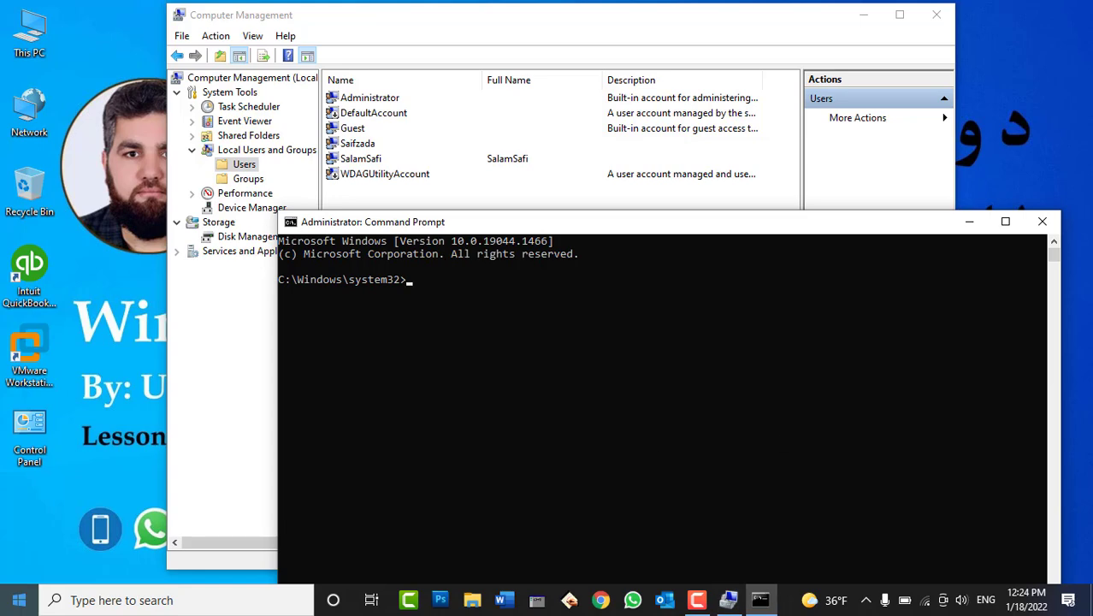
{"action": "left_click", "coordinate": [19, 599]}
{"action": "left_click", "coordinate": [20, 410]}
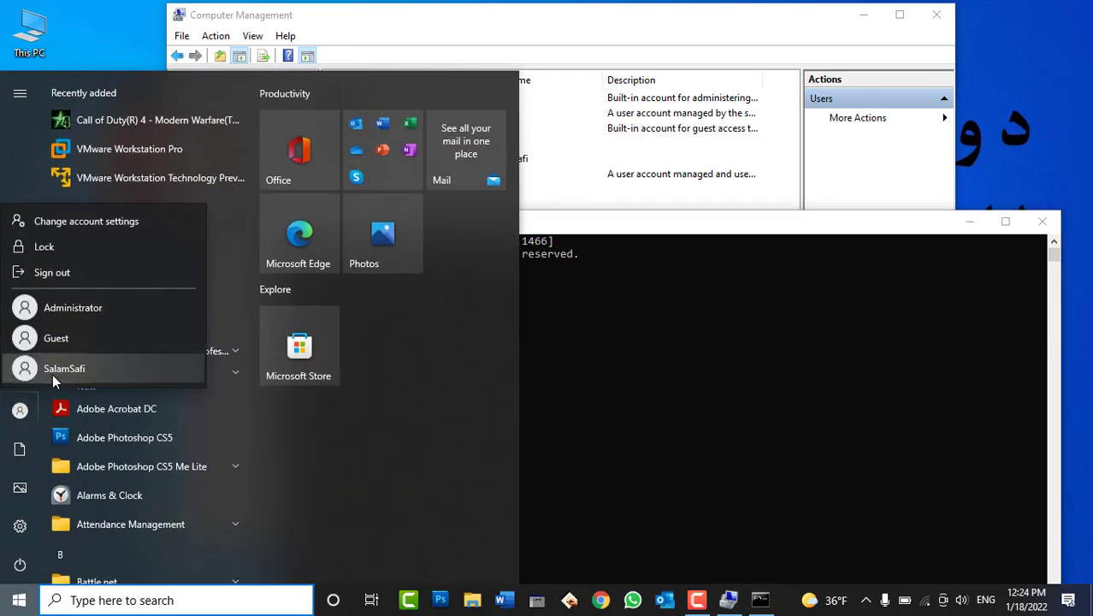
{"action": "left_click", "coordinate": [758, 353]}
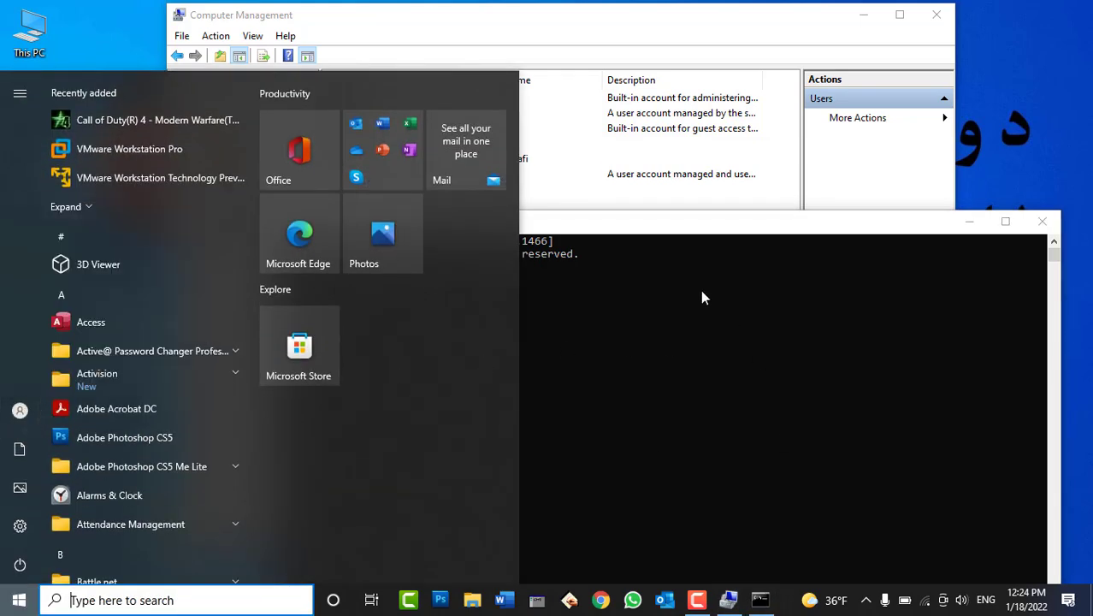
Start typing 'net user administrator /' in the admin Command Prompt, then bring up the Run dialog
{"action": "left_click", "coordinate": [663, 225]}
{"action": "left_click_drag", "start_coordinate": [664, 225], "coordinate": [657, 307]}
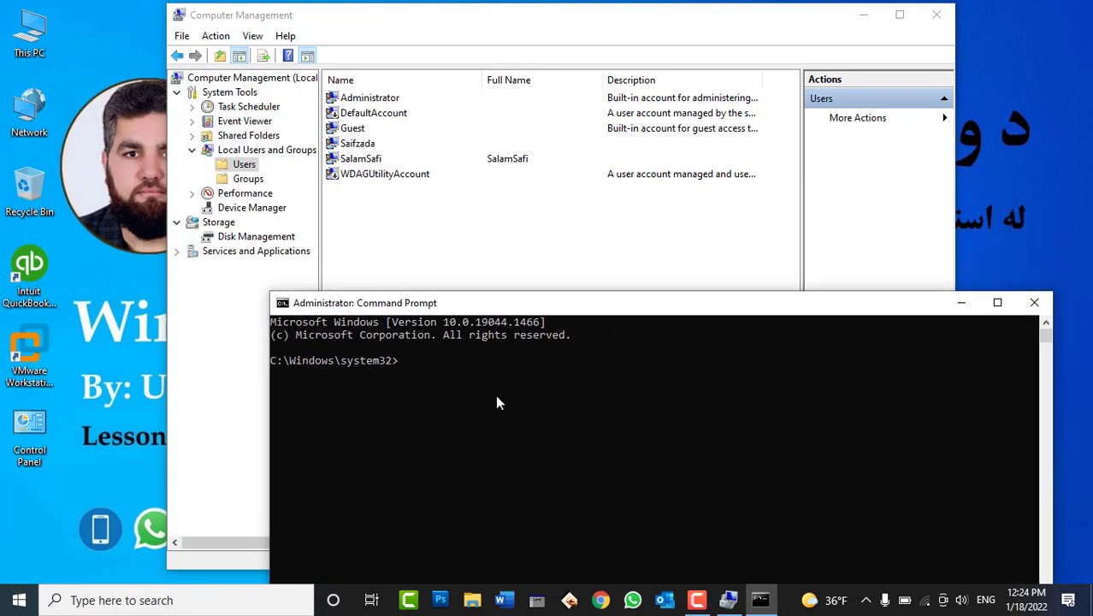
{"action": "type", "text": "net user administrator "}
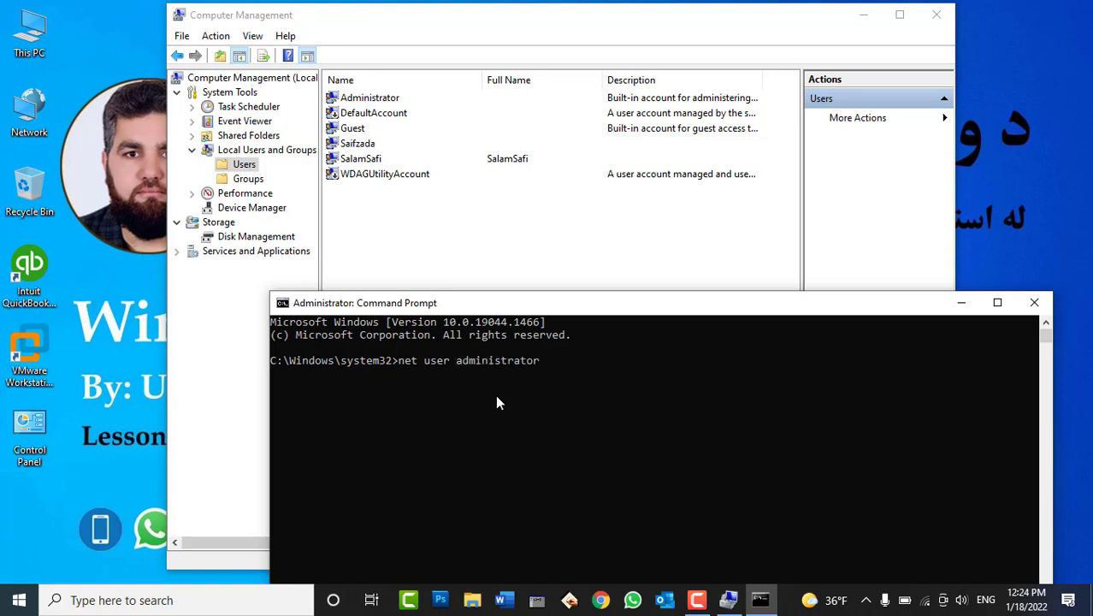
{"action": "type", "text": "/"}
{"action": "key", "text": "super+r"}
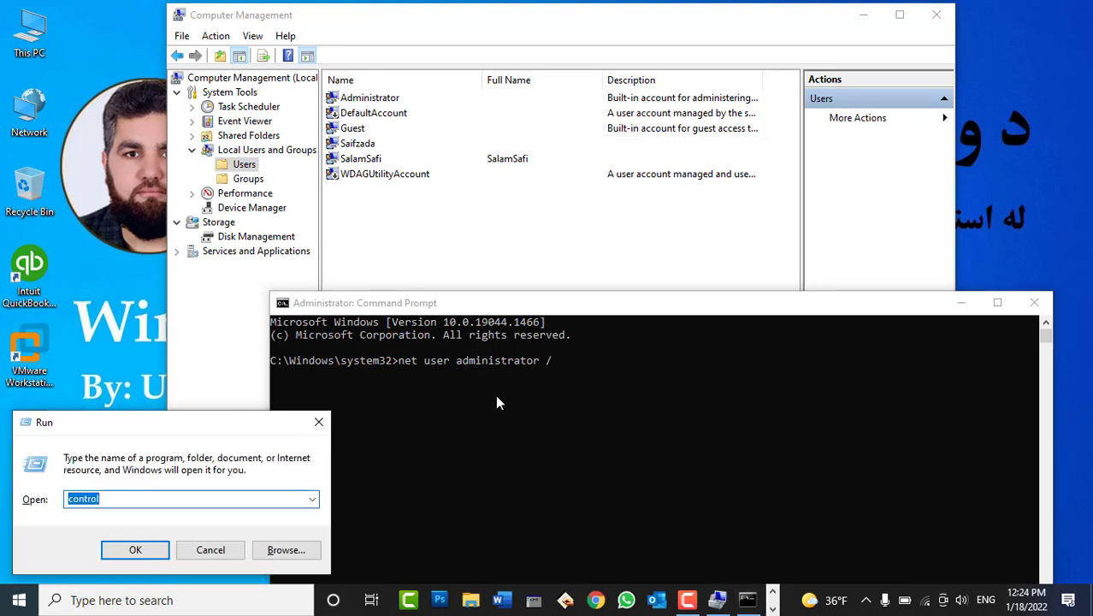
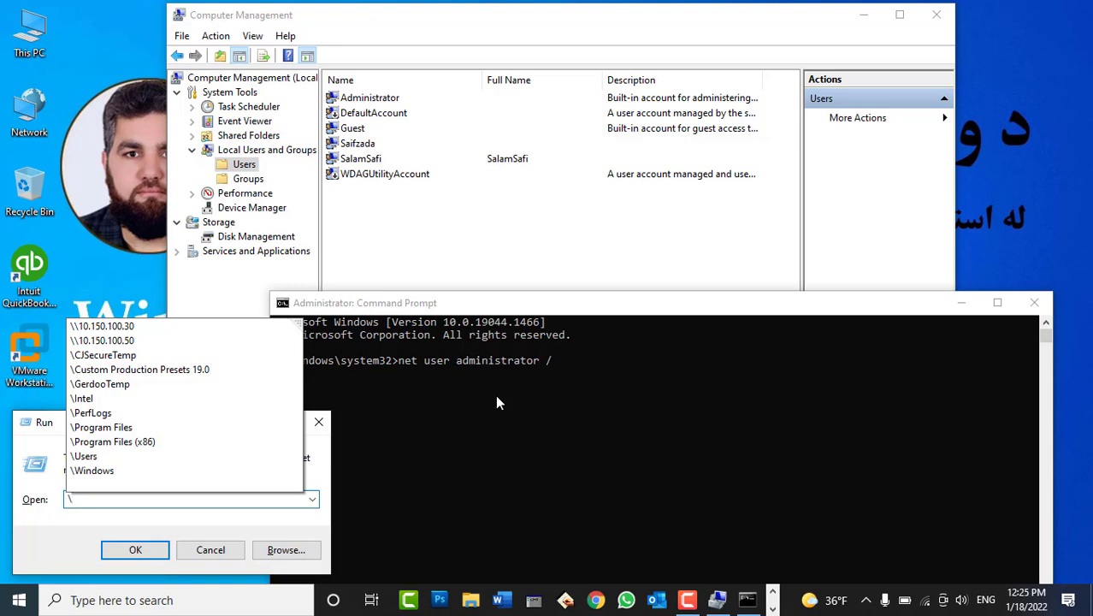
{"action": "type", "text": "\\ /"}
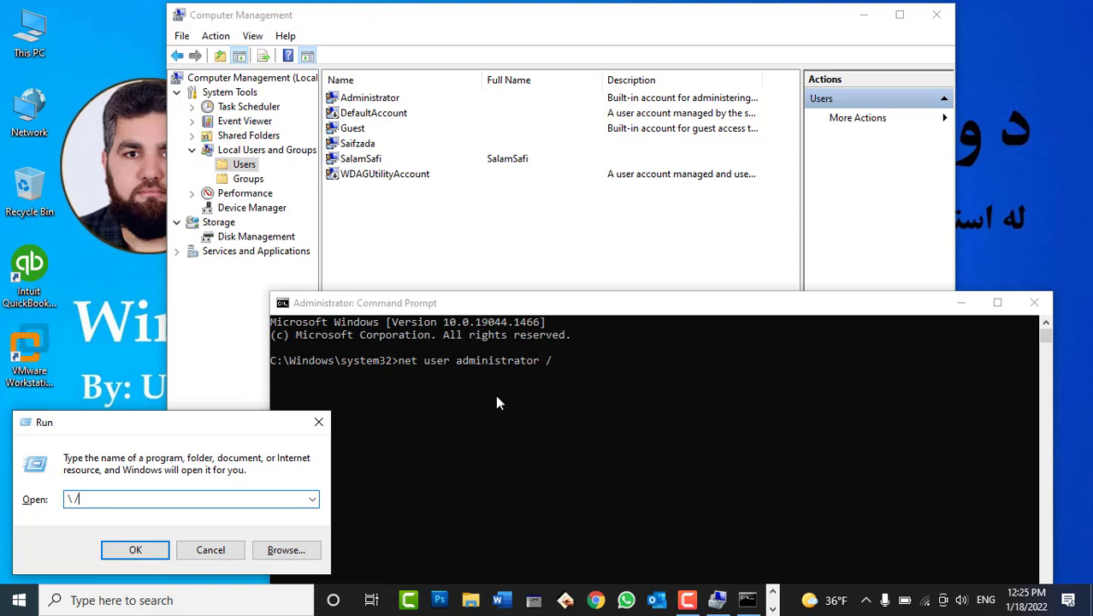
Finish and run 'net user administrator /active:No' to disable the built-in Administrator account
{"action": "key", "text": "Escape"}
{"action": "left_click", "coordinate": [563, 361]}
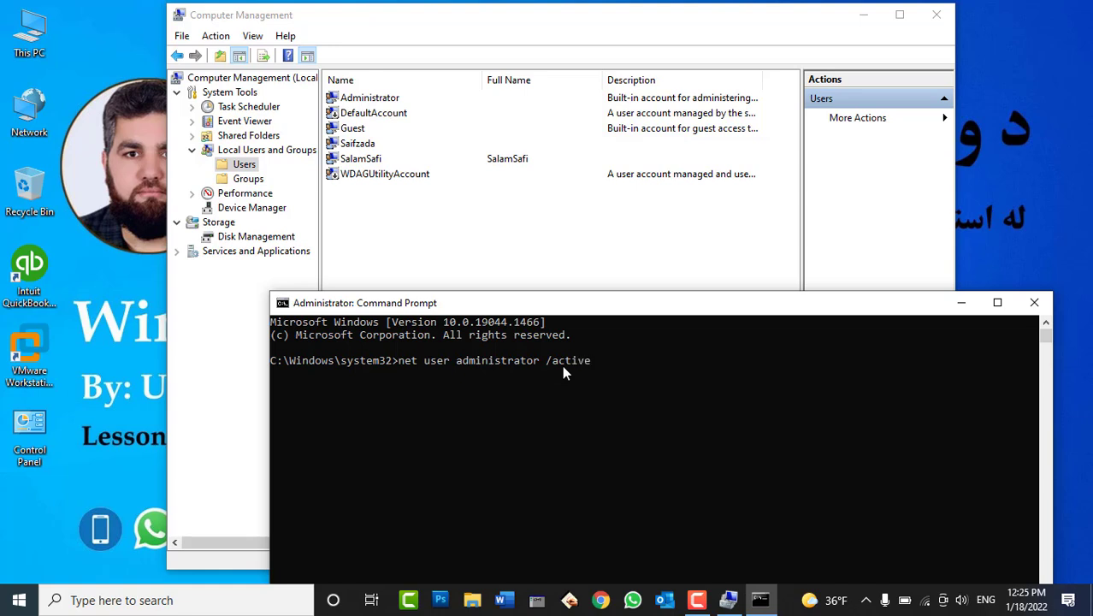
{"action": "type", "text": ":;"}
{"action": "key", "text": "BackSpace"}
{"action": "type", "text": "No"}
{"action": "key", "text": "Return"}
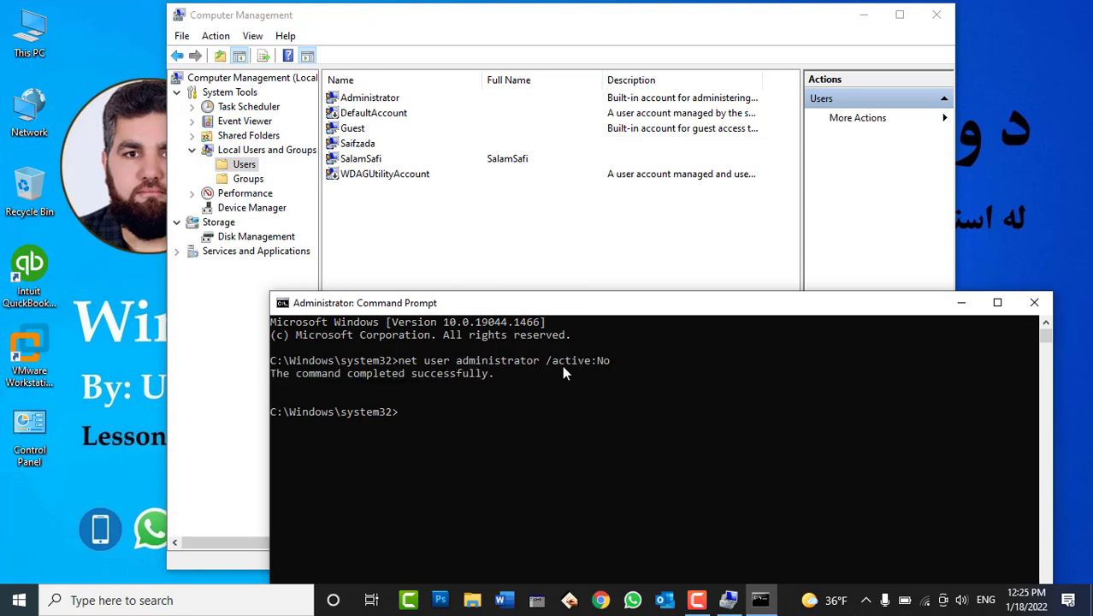
Refresh the local users list, check the Start menu accounts, and close Command Prompt
{"action": "right_click", "coordinate": [402, 227]}
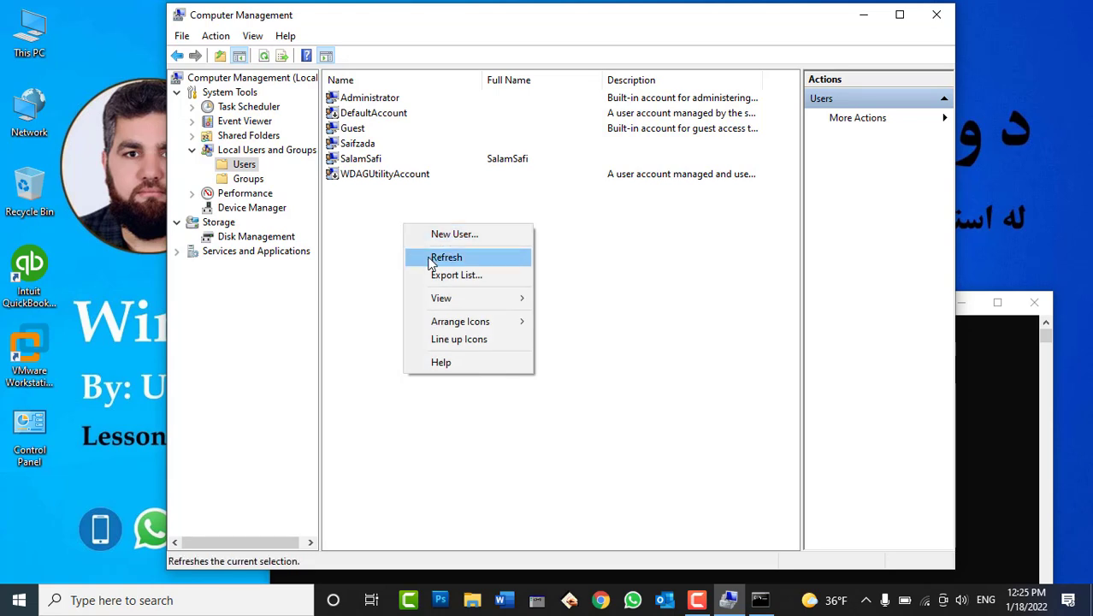
{"action": "left_click", "coordinate": [432, 258]}
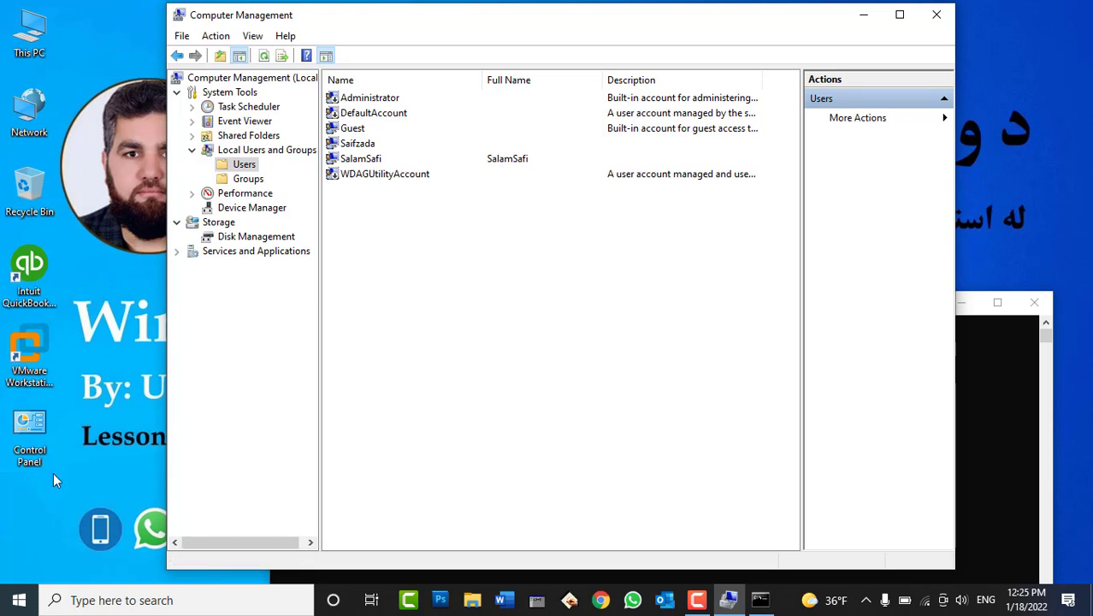
{"action": "left_click", "coordinate": [19, 599]}
{"action": "left_click", "coordinate": [17, 413]}
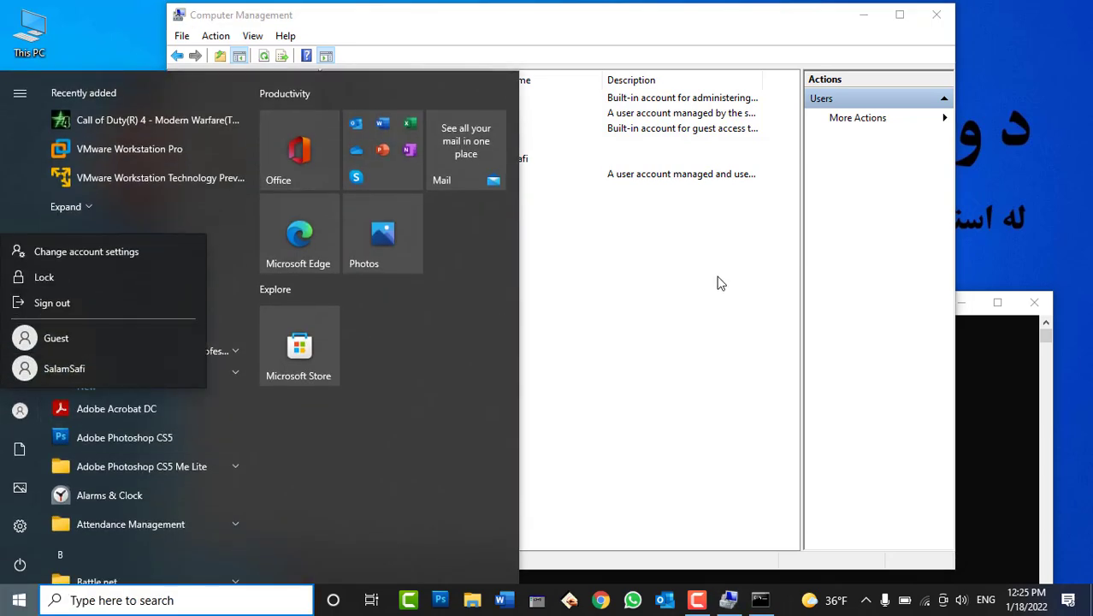
{"action": "left_click", "coordinate": [988, 338]}
{"action": "left_click", "coordinate": [695, 287]}
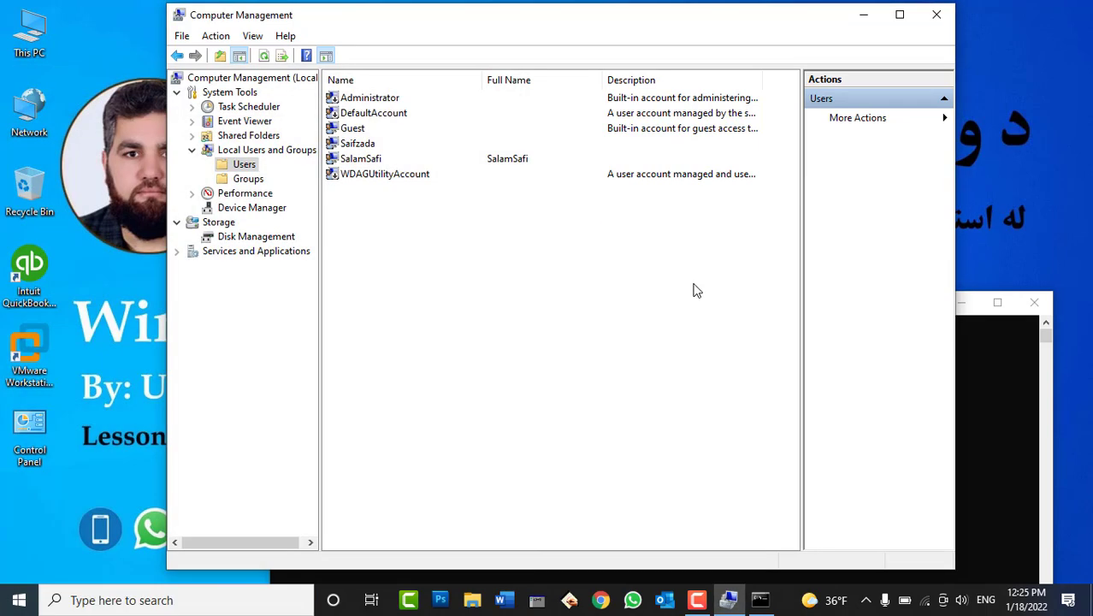
{"action": "left_click", "coordinate": [1033, 305]}
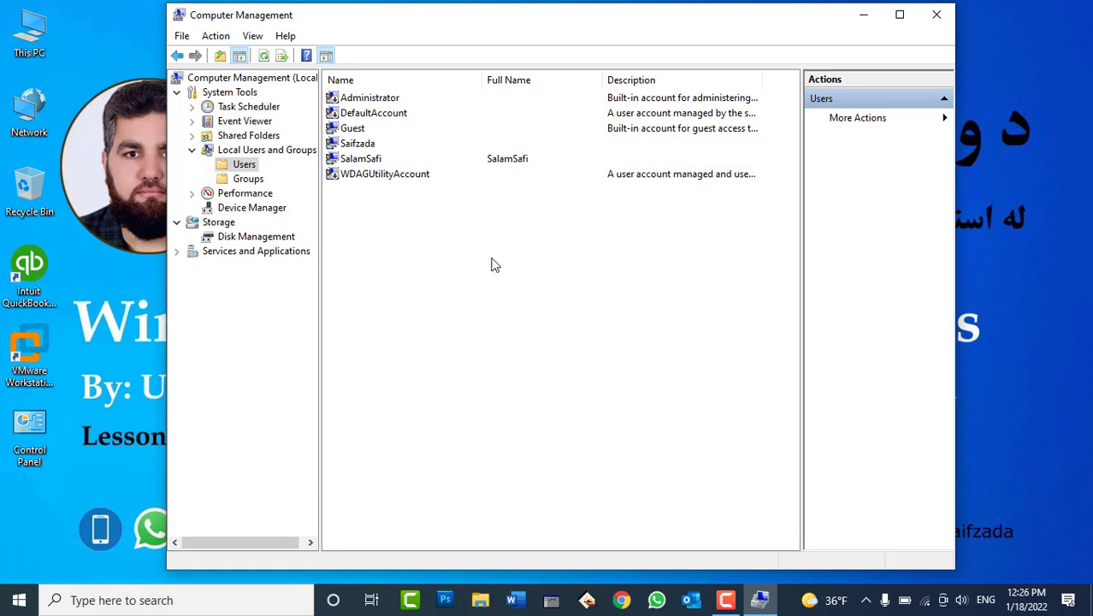
Select the Guest, fourth and fifth user accounts in turn, then show the local Groups list
{"action": "left_click", "coordinate": [239, 179]}
{"action": "left_click", "coordinate": [233, 166]}
{"action": "left_click", "coordinate": [360, 130]}
{"action": "left_click", "coordinate": [363, 145]}
{"action": "left_click", "coordinate": [362, 161]}
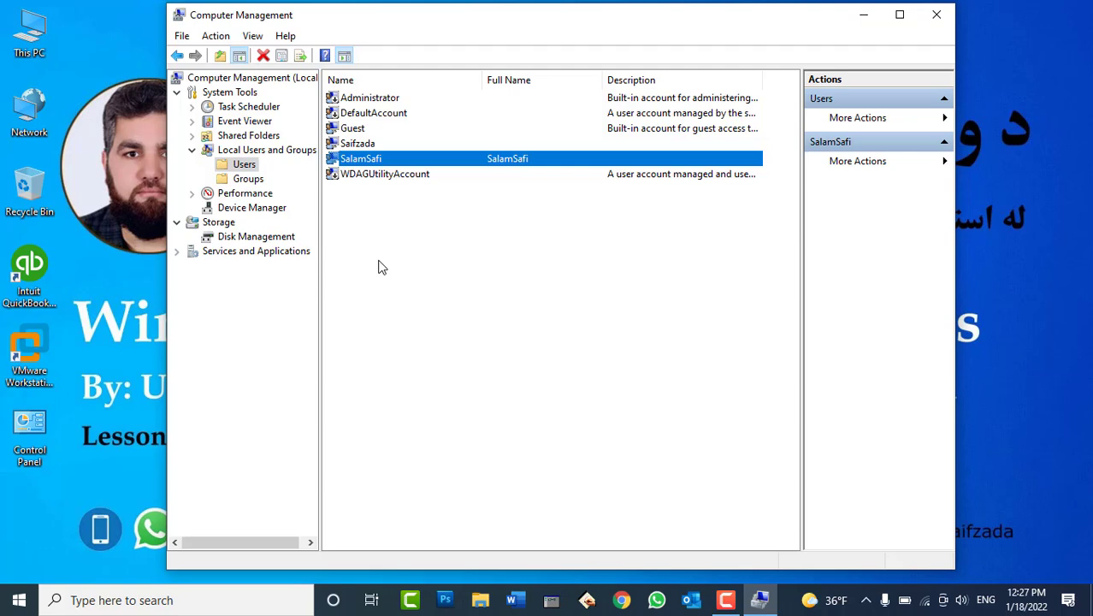
{"action": "left_click", "coordinate": [256, 180]}
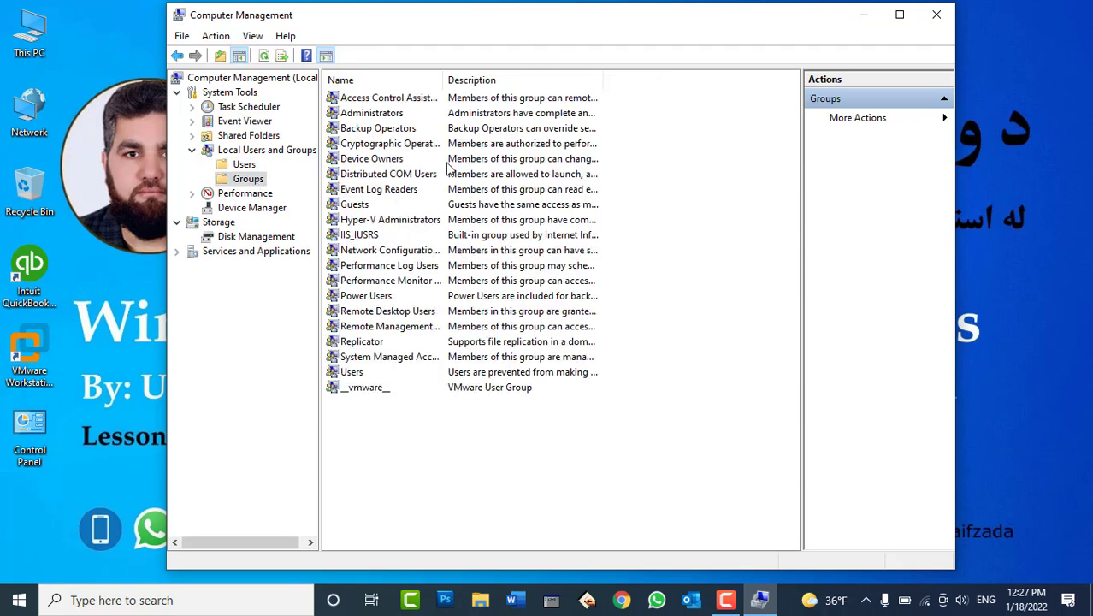
Autofit the group Name column and select the Administrators and Users groups
{"action": "double_click", "coordinate": [445, 80]}
{"action": "left_click", "coordinate": [396, 115]}
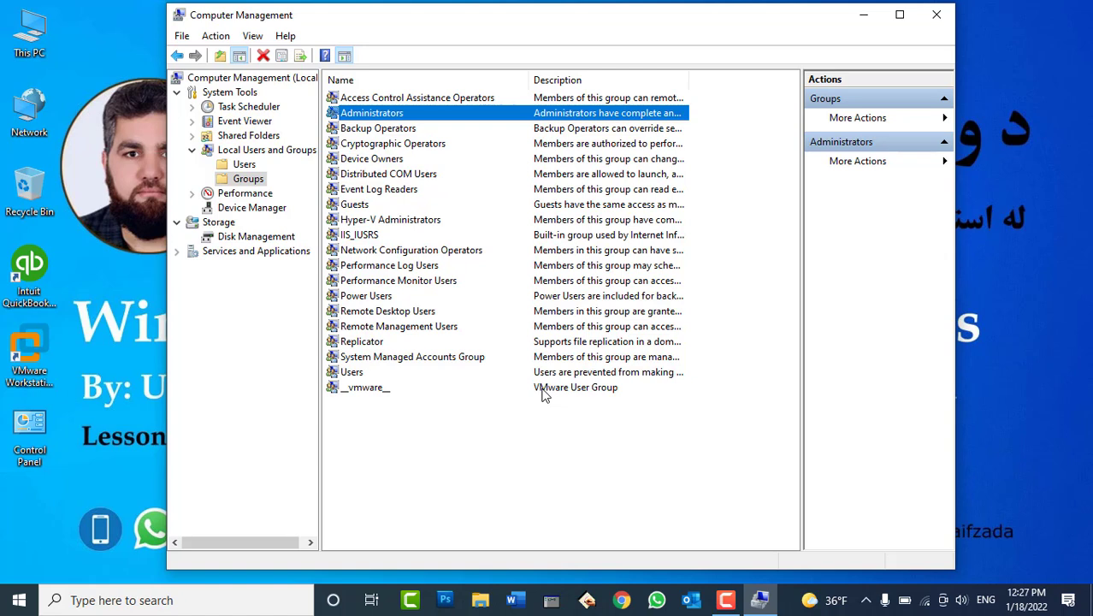
{"action": "left_click", "coordinate": [357, 374]}
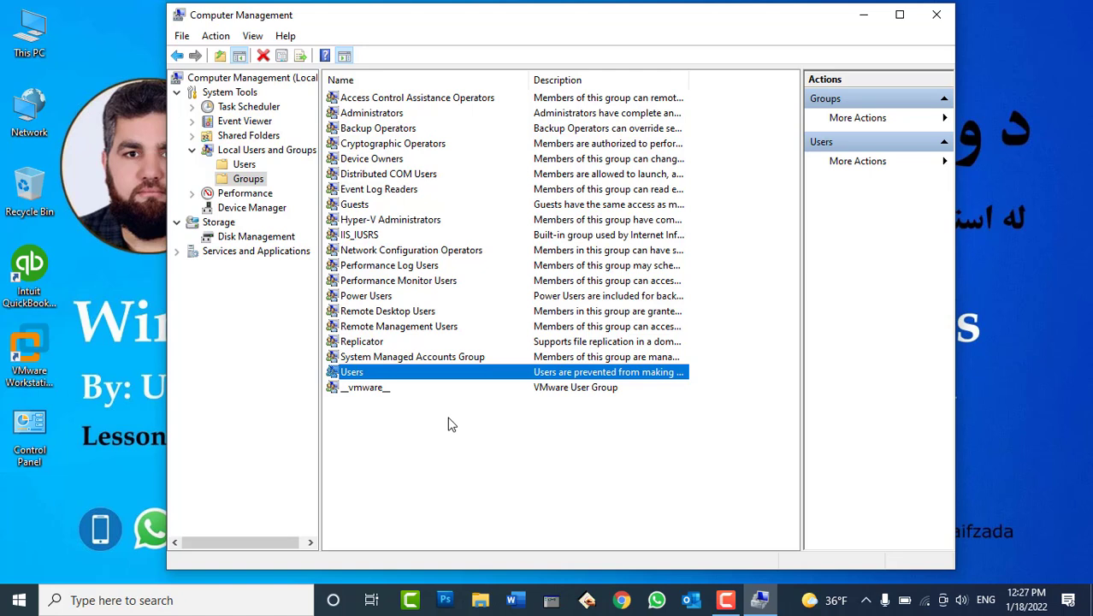
Check the fourth user account's Member Of tab, confirming it belongs to Administrators
{"action": "left_click", "coordinate": [246, 164]}
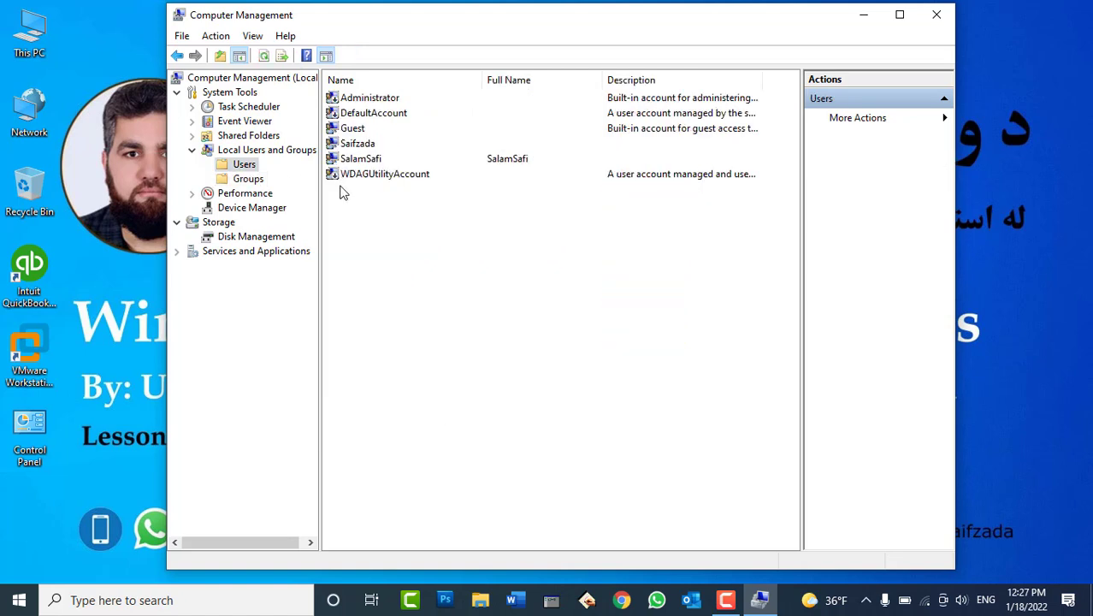
{"action": "left_click", "coordinate": [366, 162]}
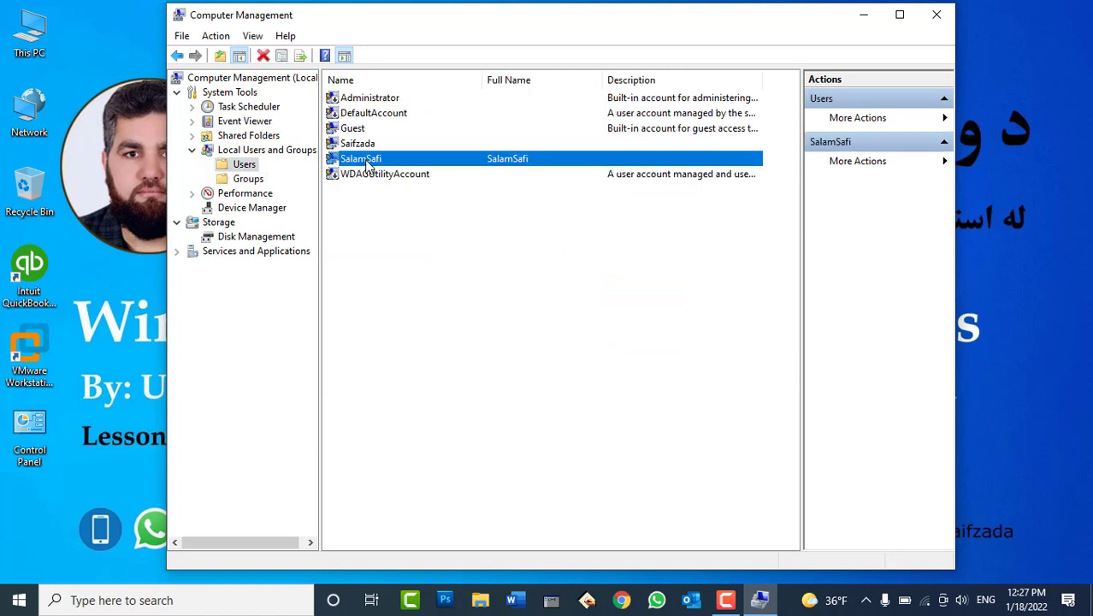
{"action": "left_click", "coordinate": [366, 145]}
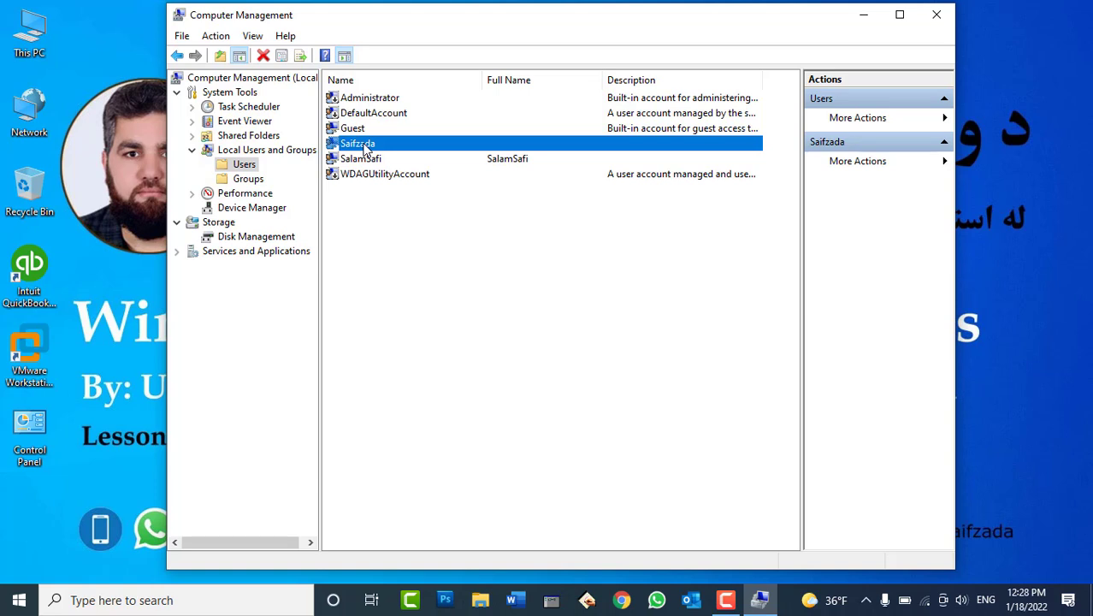
{"action": "right_click", "coordinate": [366, 147]}
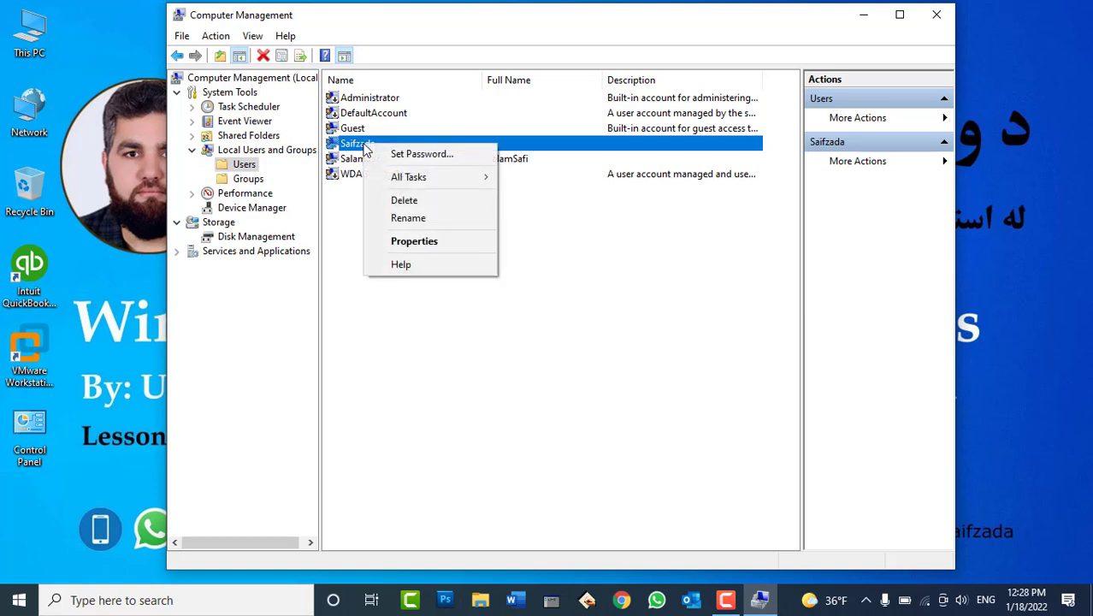
{"action": "left_click", "coordinate": [414, 241]}
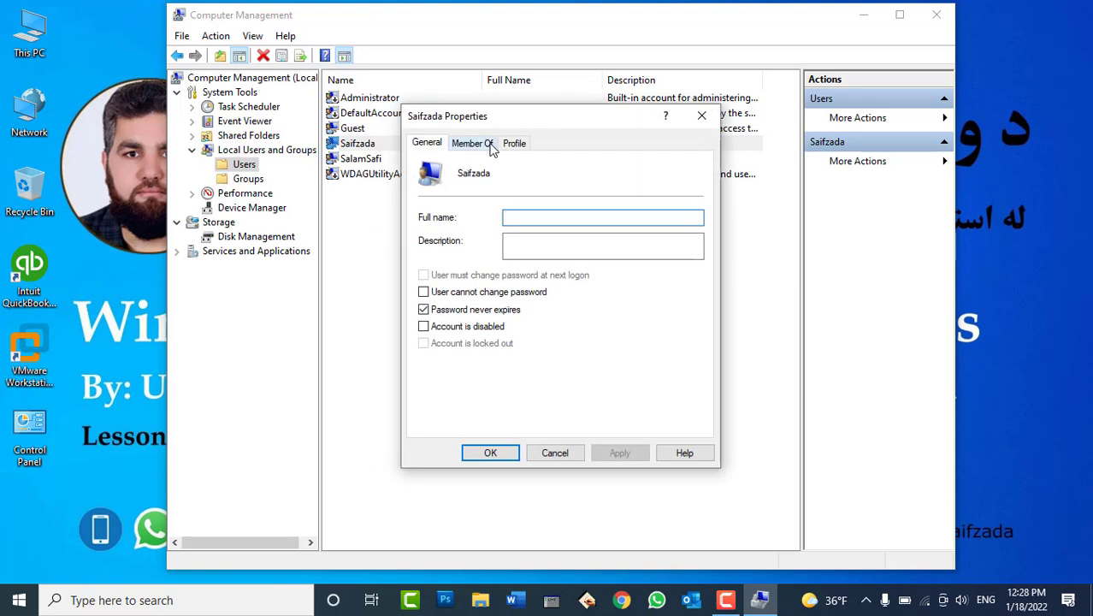
{"action": "left_click", "coordinate": [492, 149]}
{"action": "left_click", "coordinate": [466, 184]}
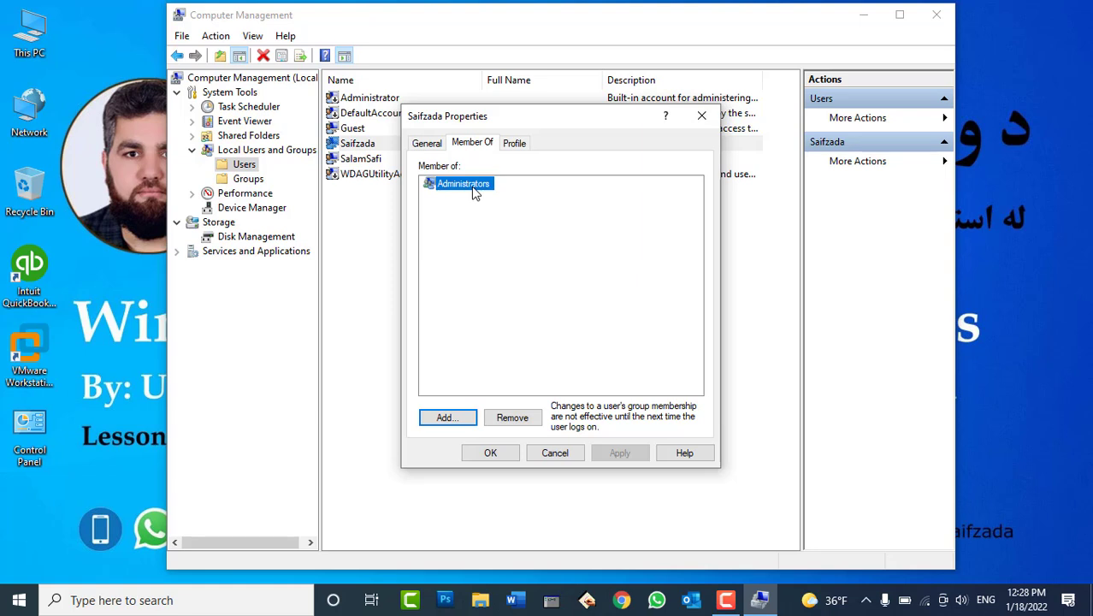
{"action": "left_click", "coordinate": [561, 452]}
Check the fifth user account's memberships, confirming it belongs to the Users group
{"action": "left_click", "coordinate": [370, 162]}
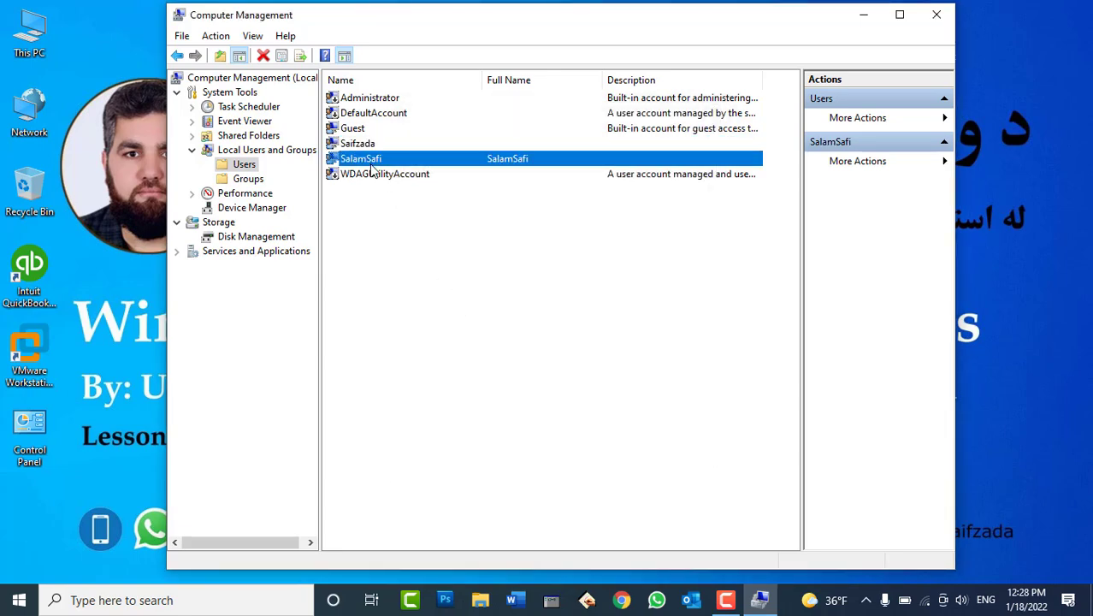
{"action": "right_click", "coordinate": [371, 161]}
{"action": "left_click", "coordinate": [415, 261]}
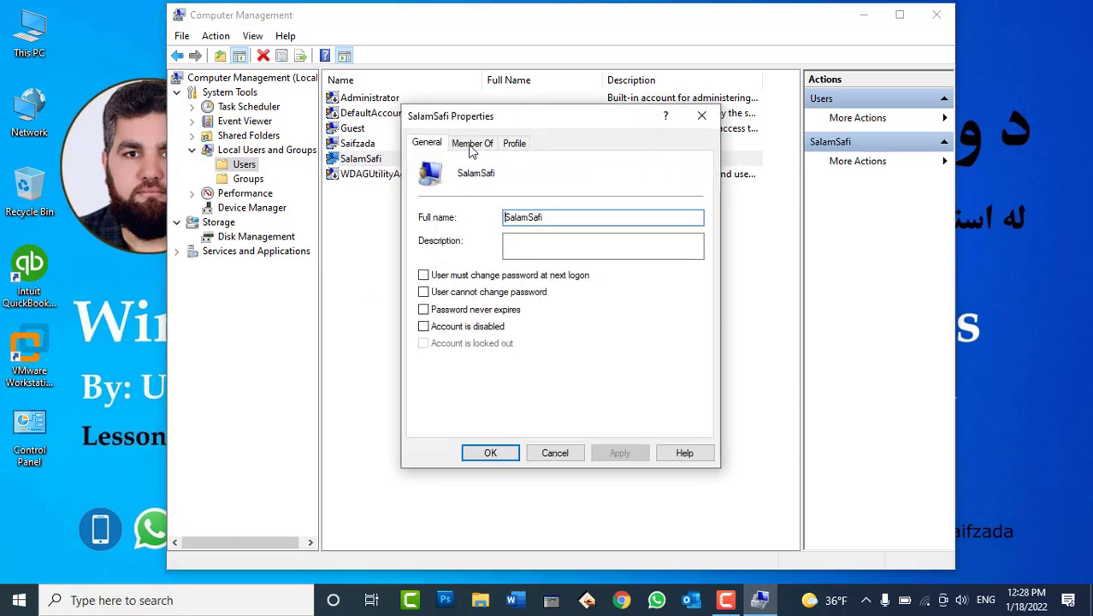
{"action": "left_click", "coordinate": [472, 143]}
{"action": "left_click", "coordinate": [446, 186]}
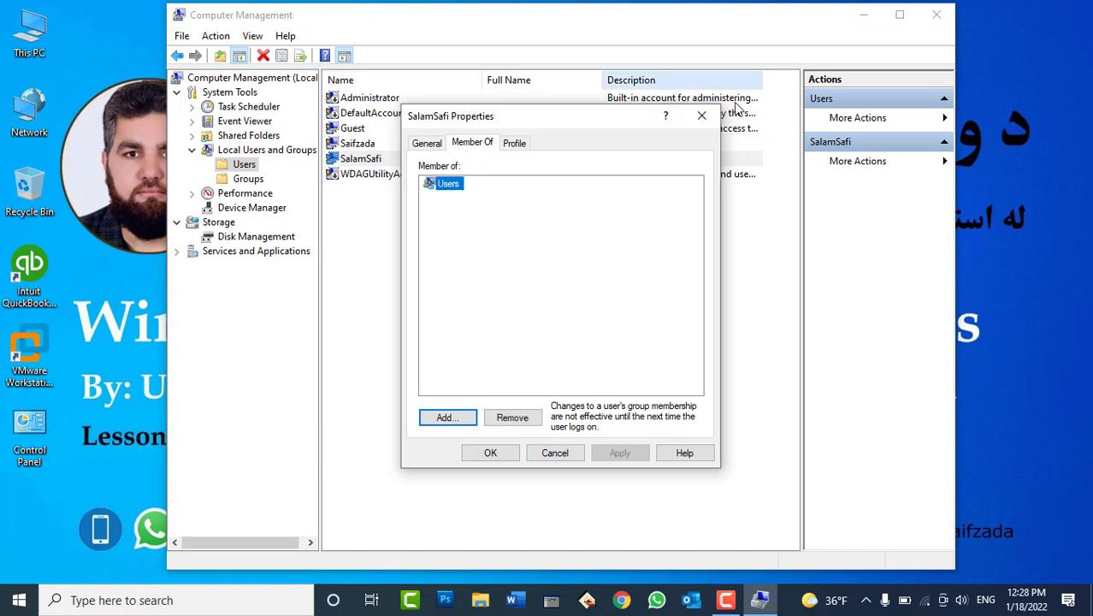
{"action": "left_click", "coordinate": [701, 115]}
Widen the Description column and review the Users group's properties and description
{"action": "left_click", "coordinate": [256, 181]}
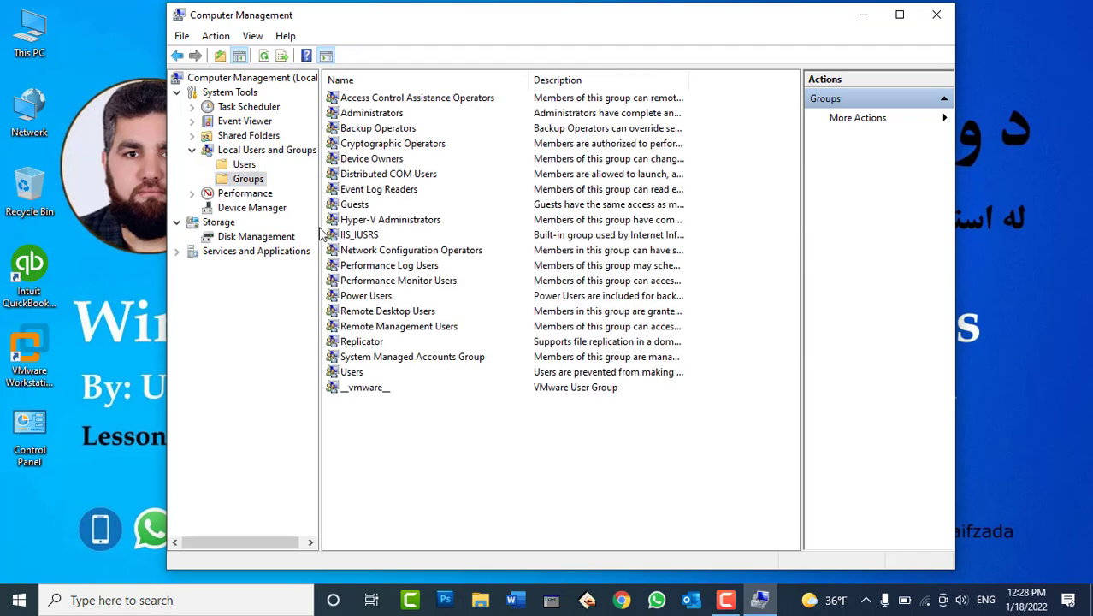
{"action": "left_click", "coordinate": [369, 377]}
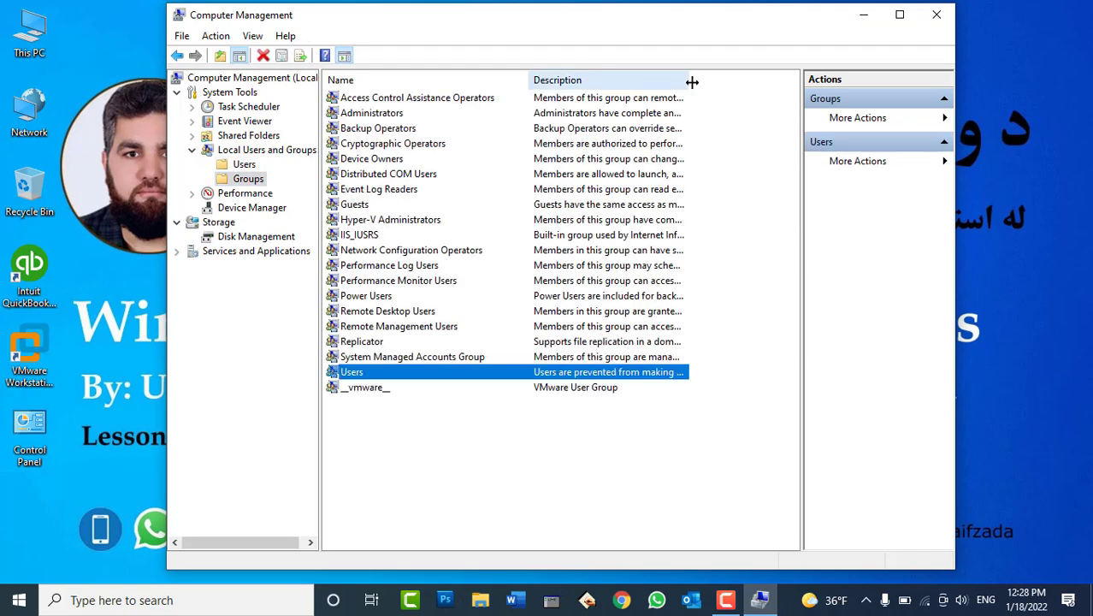
{"action": "left_click_drag", "start_coordinate": [690, 81], "coordinate": [793, 81]}
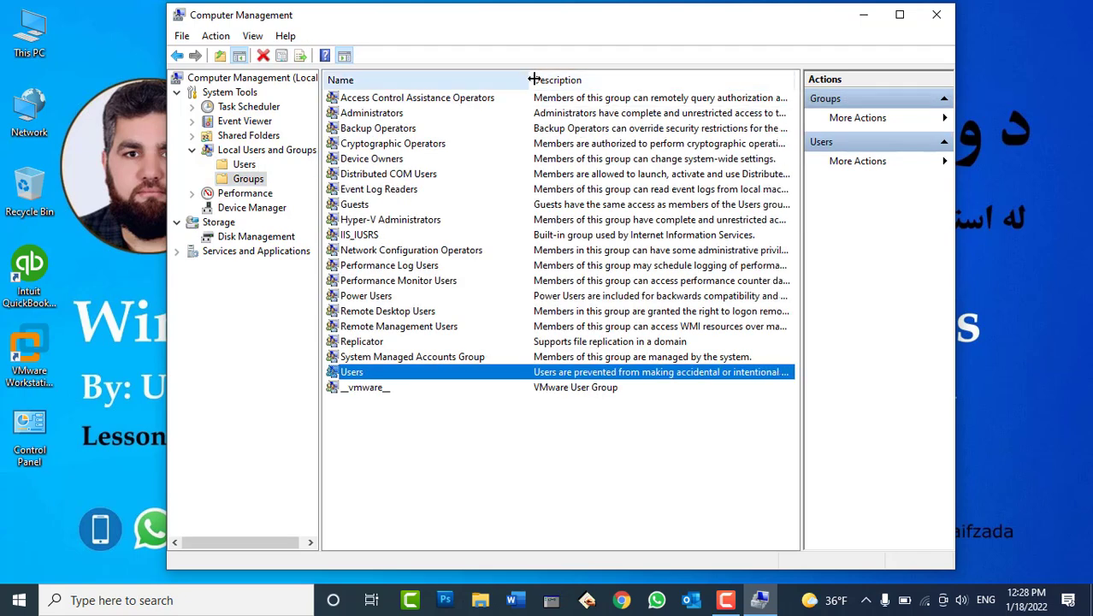
{"action": "left_click_drag", "start_coordinate": [531, 80], "coordinate": [464, 80]}
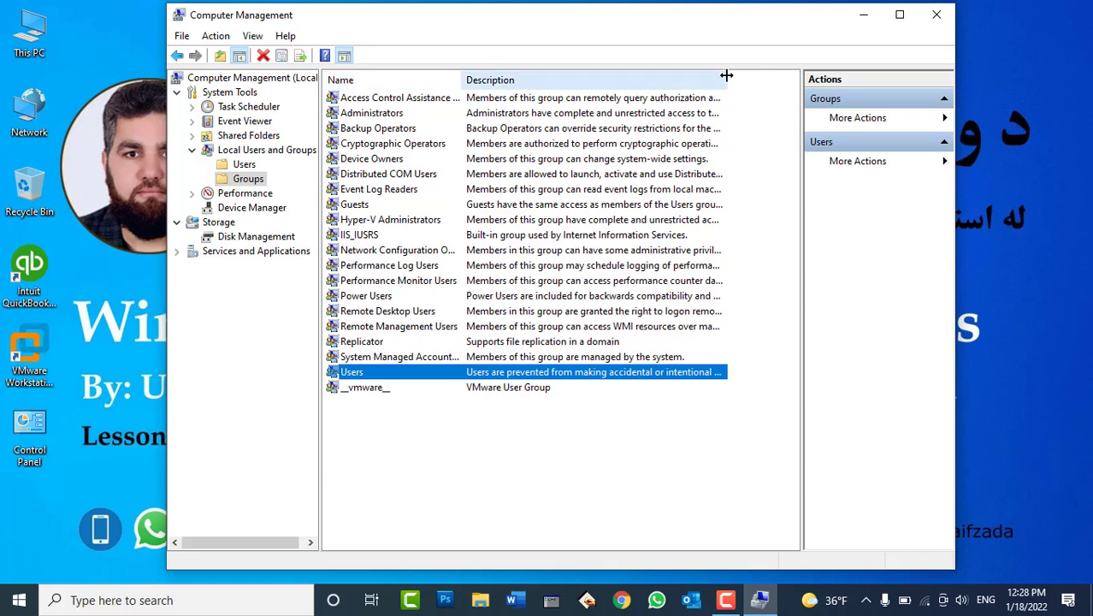
{"action": "left_click_drag", "start_coordinate": [726, 79], "coordinate": [752, 80]}
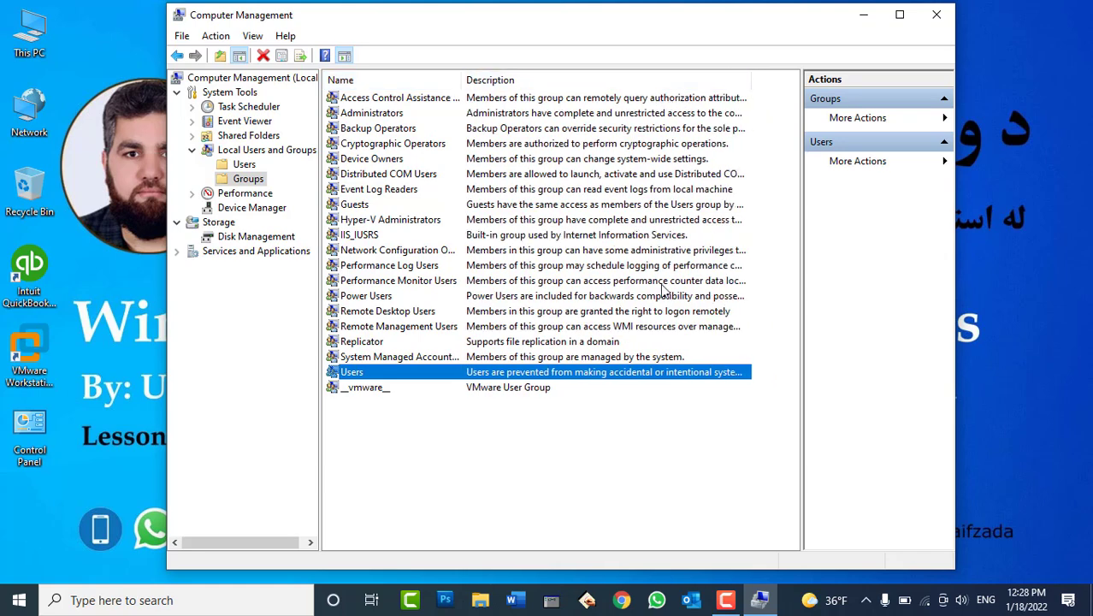
{"action": "double_click", "coordinate": [630, 376]}
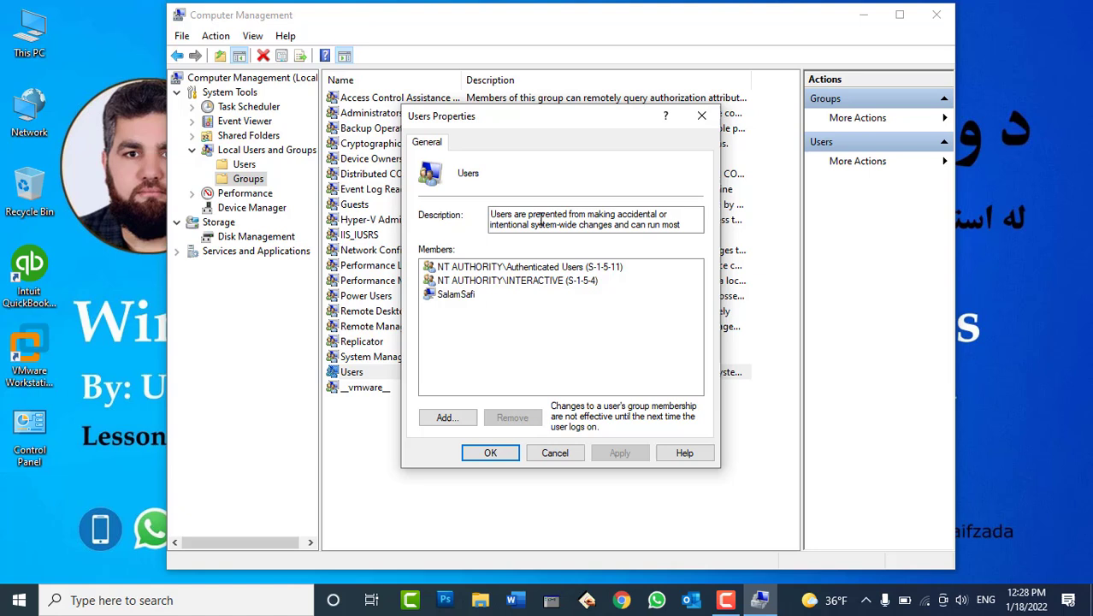
{"action": "left_click", "coordinate": [497, 215]}
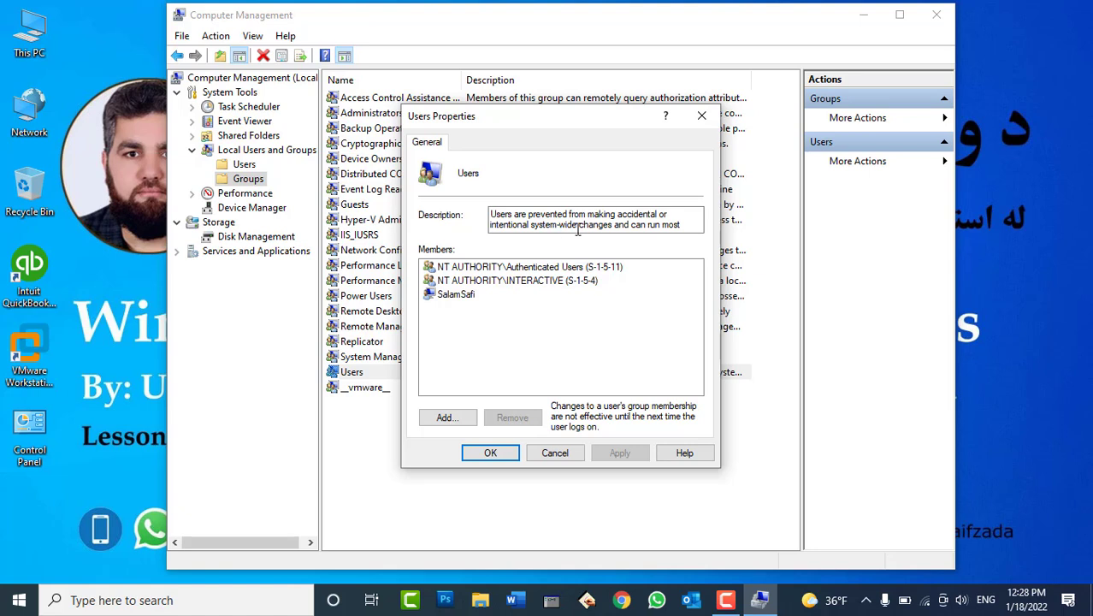
{"action": "left_click_drag", "start_coordinate": [672, 224], "coordinate": [699, 241]}
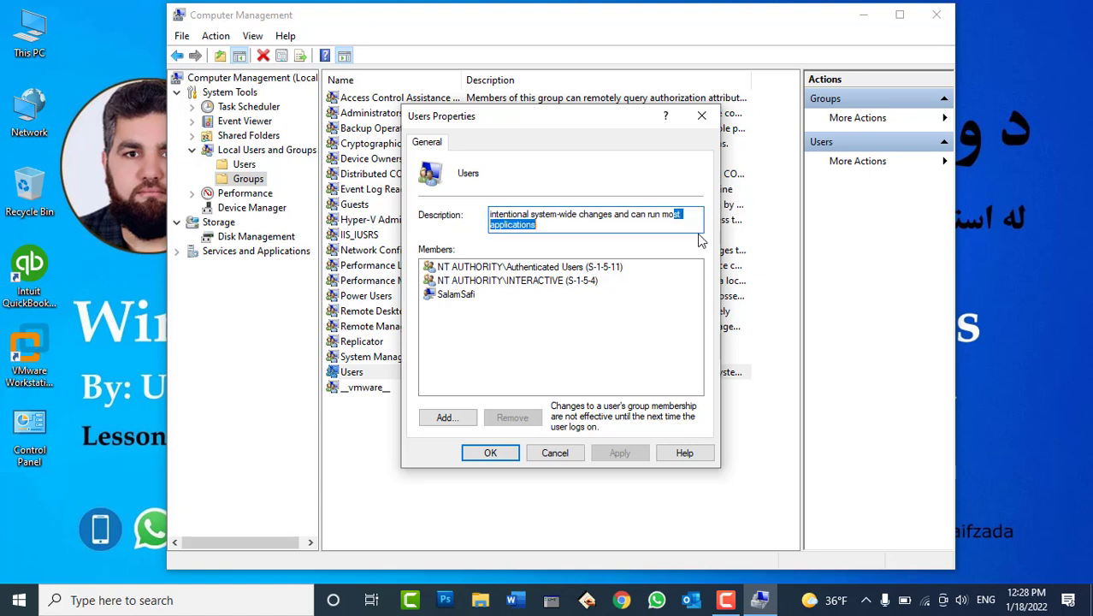
{"action": "left_click", "coordinate": [618, 227]}
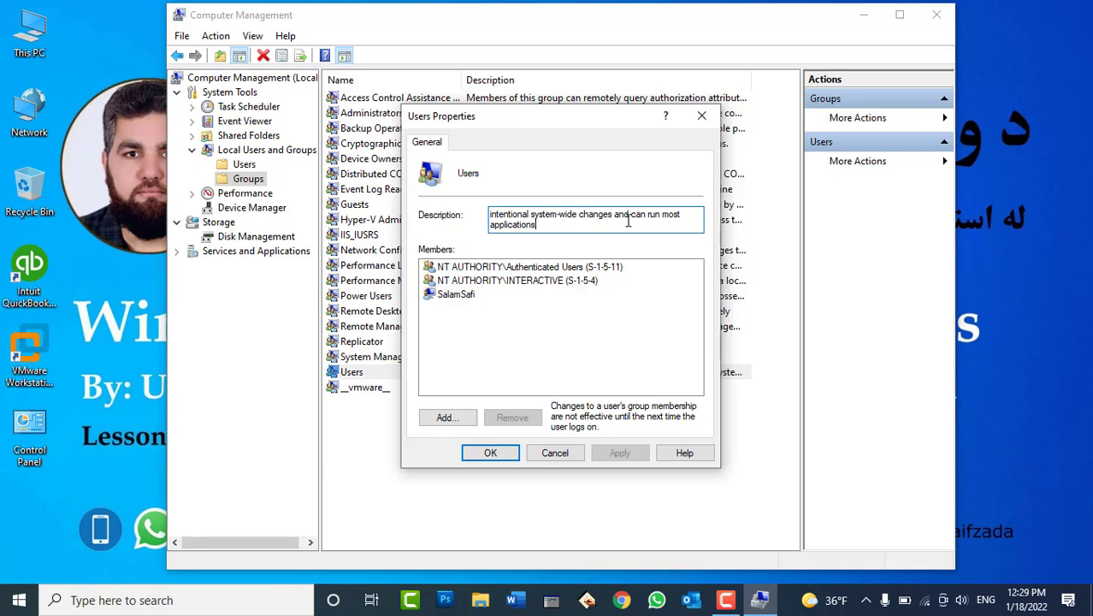
{"action": "left_click", "coordinate": [554, 453]}
Review the Administrators group's members, then return to the local users list
{"action": "double_click", "coordinate": [384, 114]}
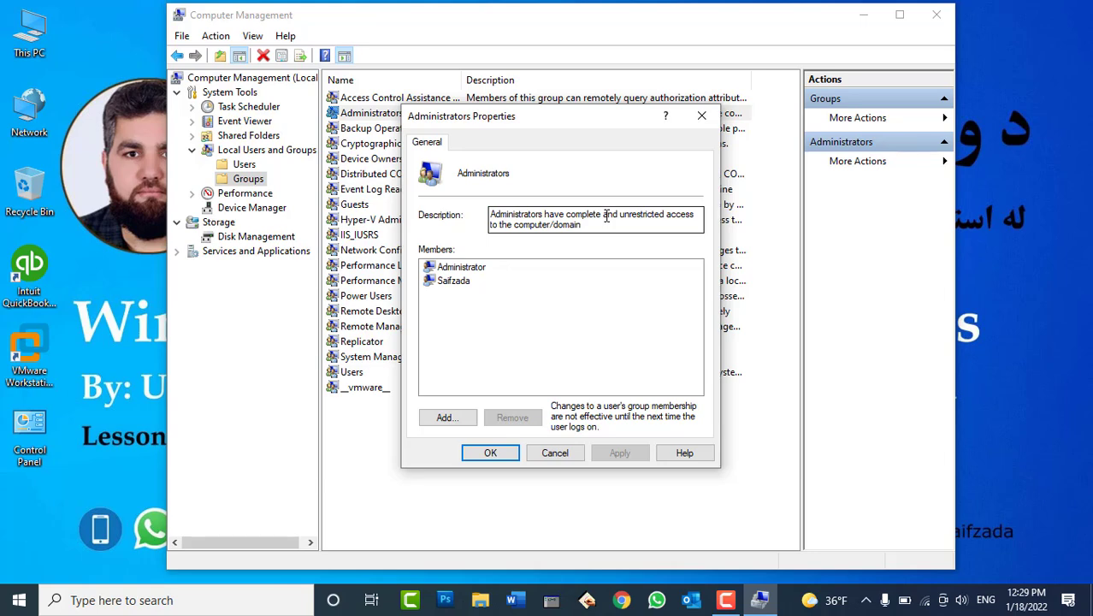
{"action": "left_click", "coordinate": [565, 453]}
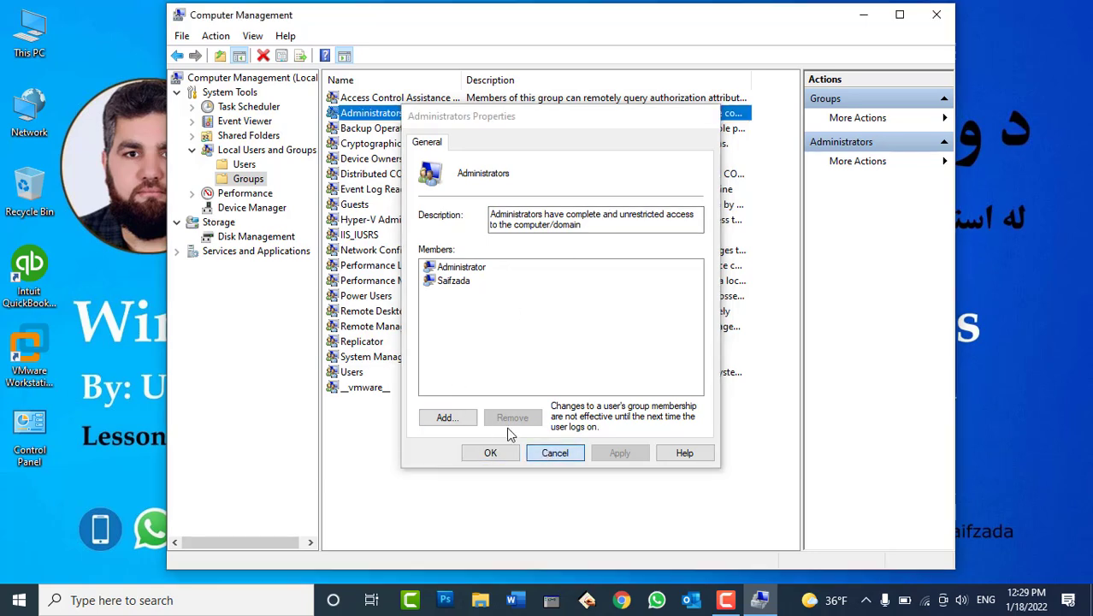
{"action": "left_click", "coordinate": [247, 166]}
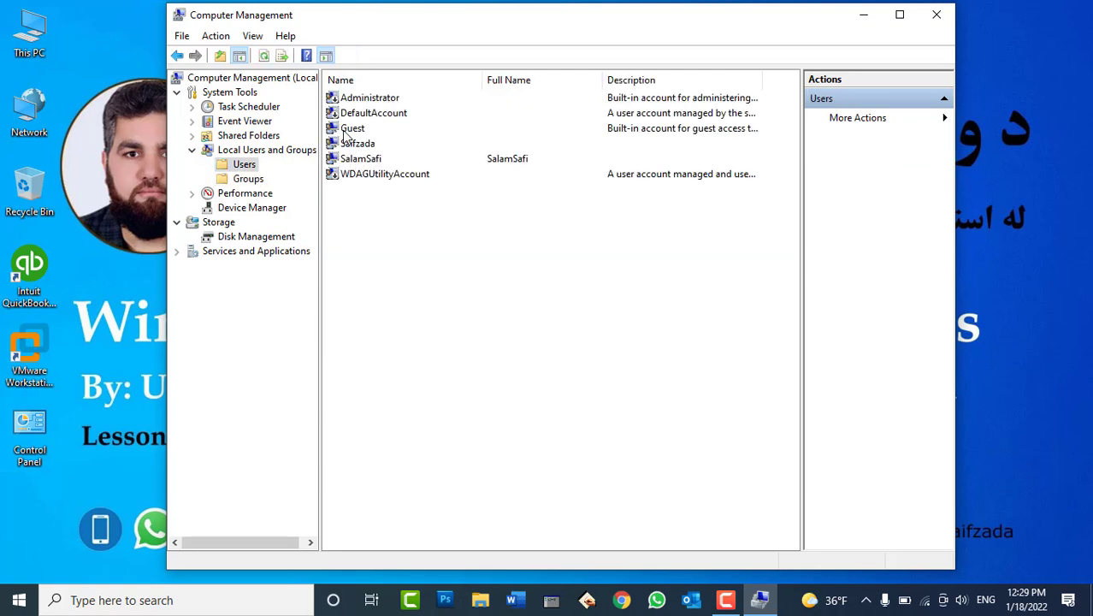
Add the account above WDAGUtilityAccount to the Administrators group and apply
{"action": "left_click", "coordinate": [364, 159]}
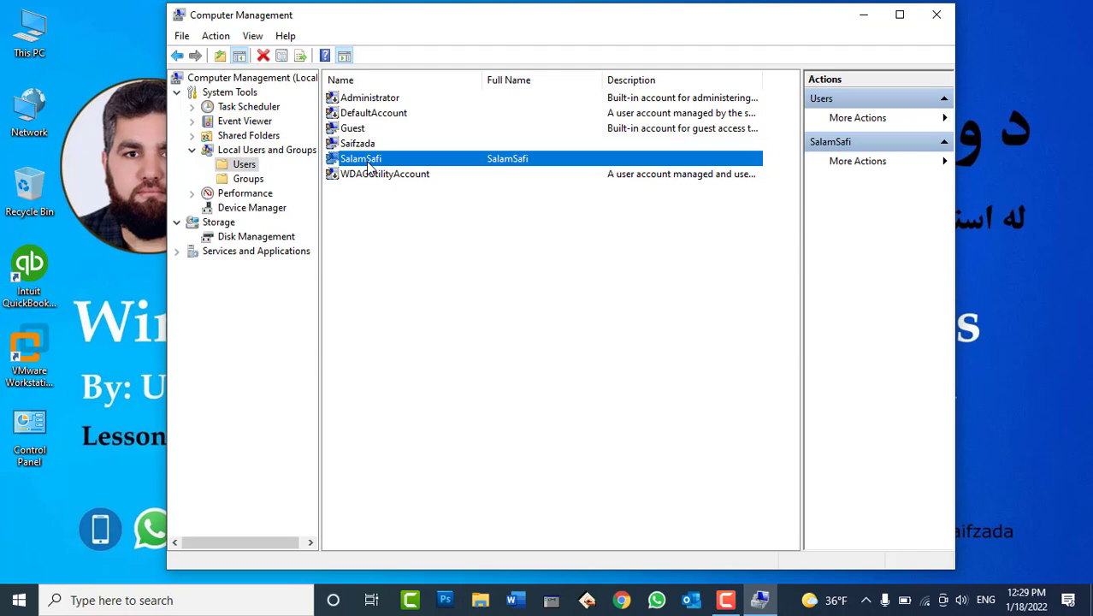
{"action": "right_click", "coordinate": [369, 167]}
{"action": "left_click", "coordinate": [432, 267]}
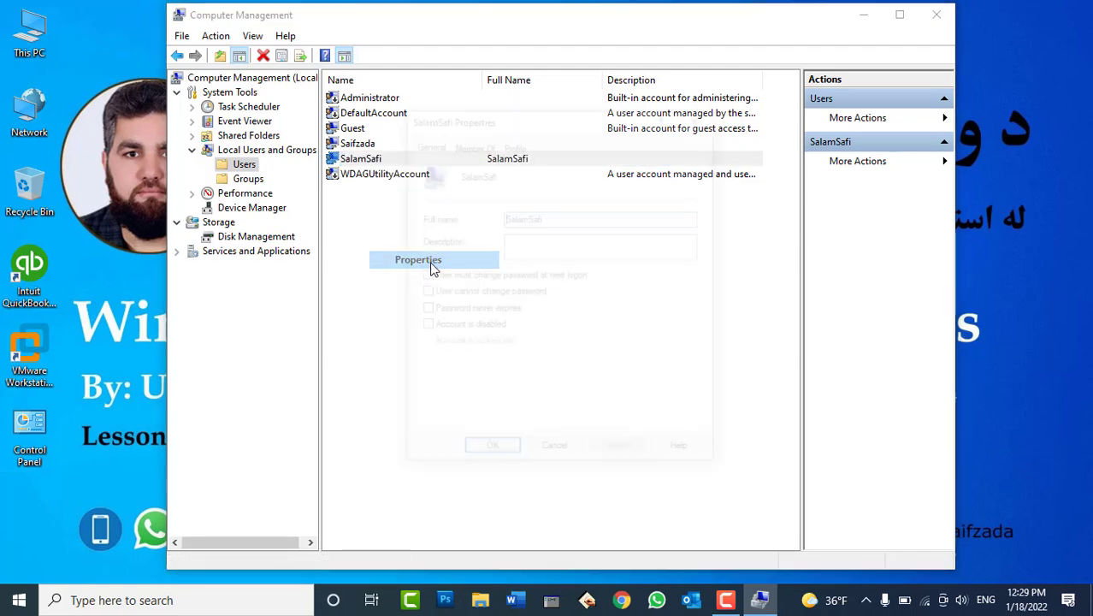
{"action": "left_click", "coordinate": [484, 142]}
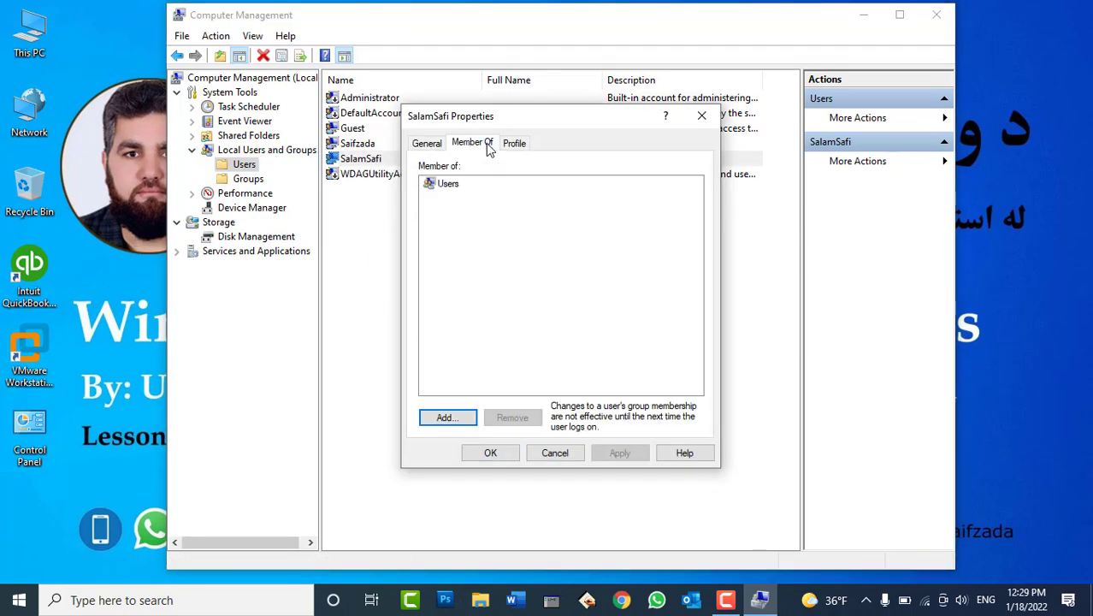
{"action": "left_click", "coordinate": [448, 185]}
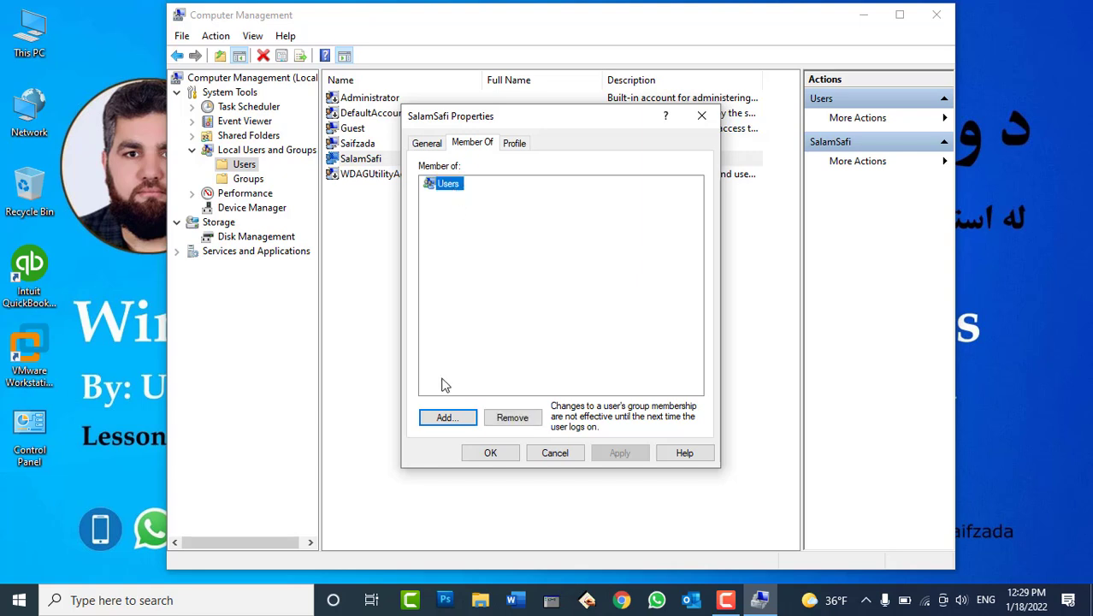
{"action": "left_click", "coordinate": [460, 419]}
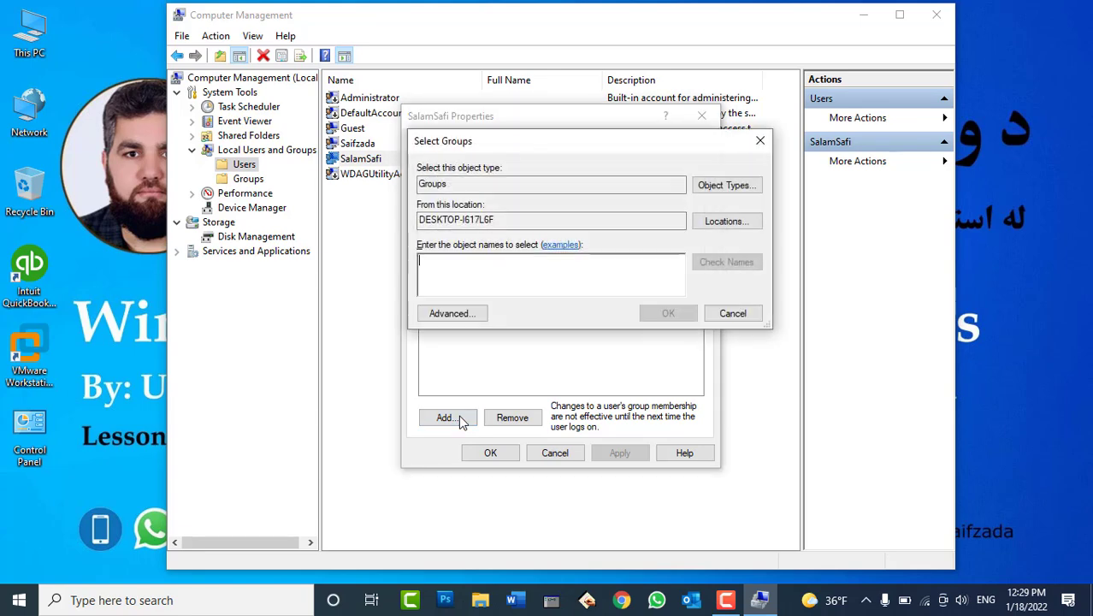
{"action": "left_click", "coordinate": [448, 313]}
{"action": "left_click", "coordinate": [785, 277]}
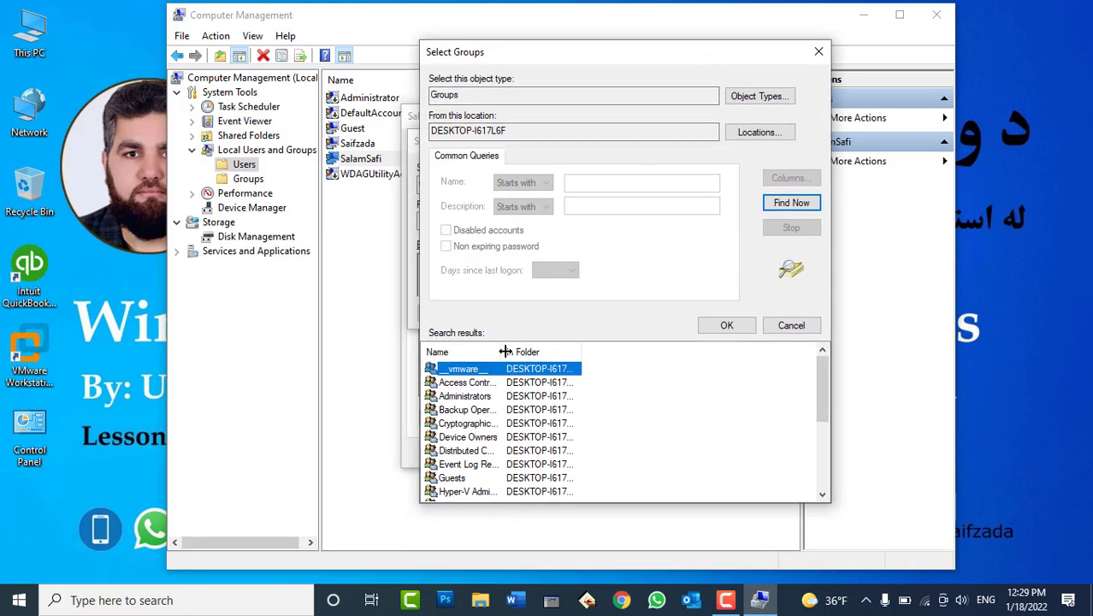
{"action": "left_click_drag", "start_coordinate": [503, 352], "coordinate": [676, 370]}
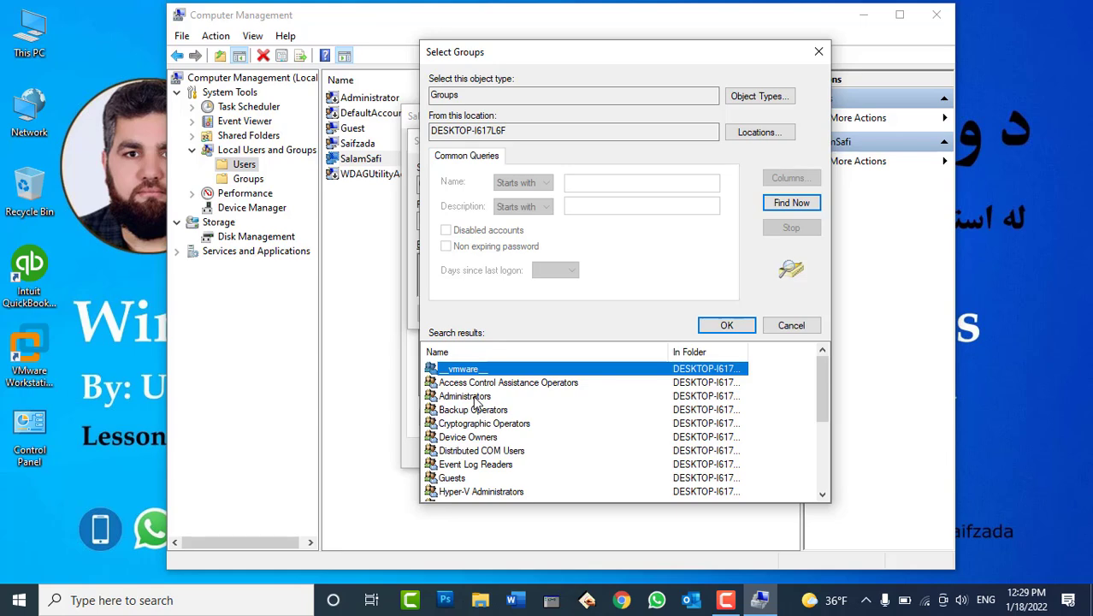
{"action": "left_click", "coordinate": [472, 398]}
{"action": "left_click", "coordinate": [725, 324]}
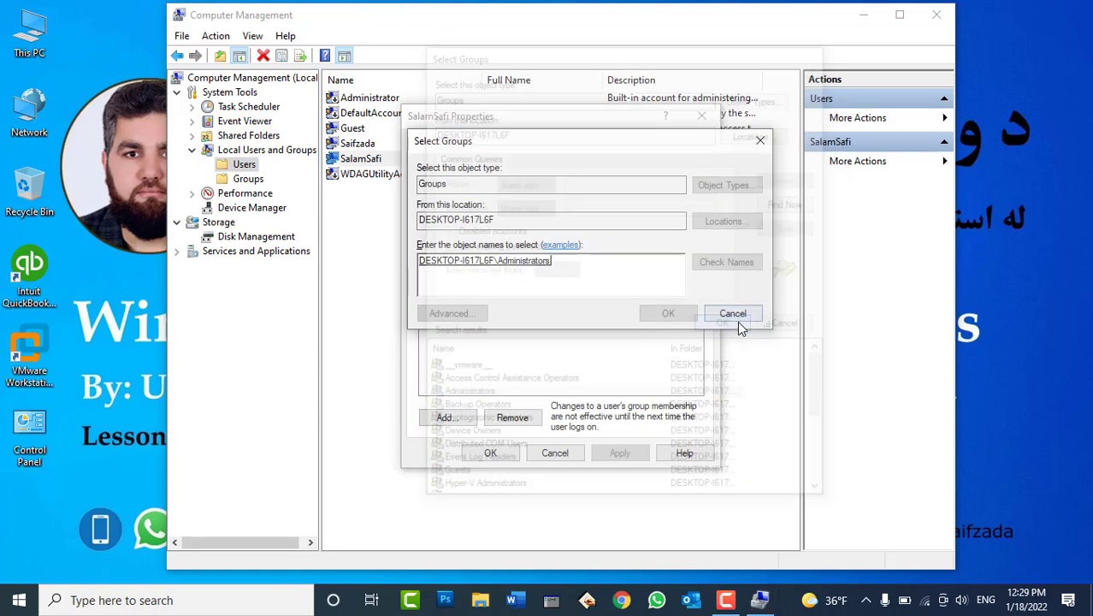
{"action": "left_click", "coordinate": [684, 315]}
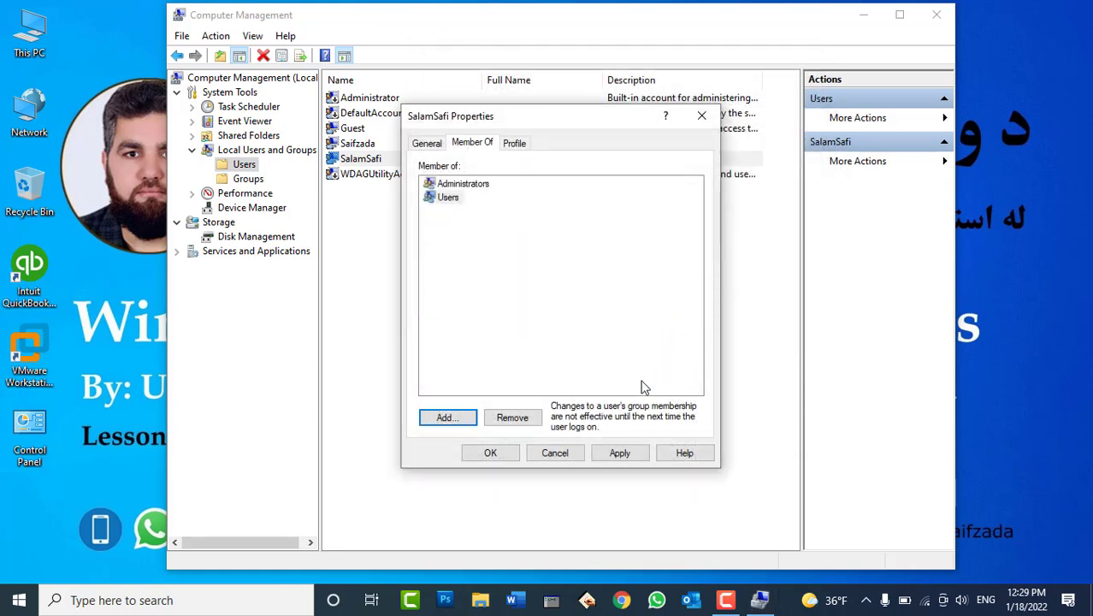
{"action": "left_click", "coordinate": [599, 455]}
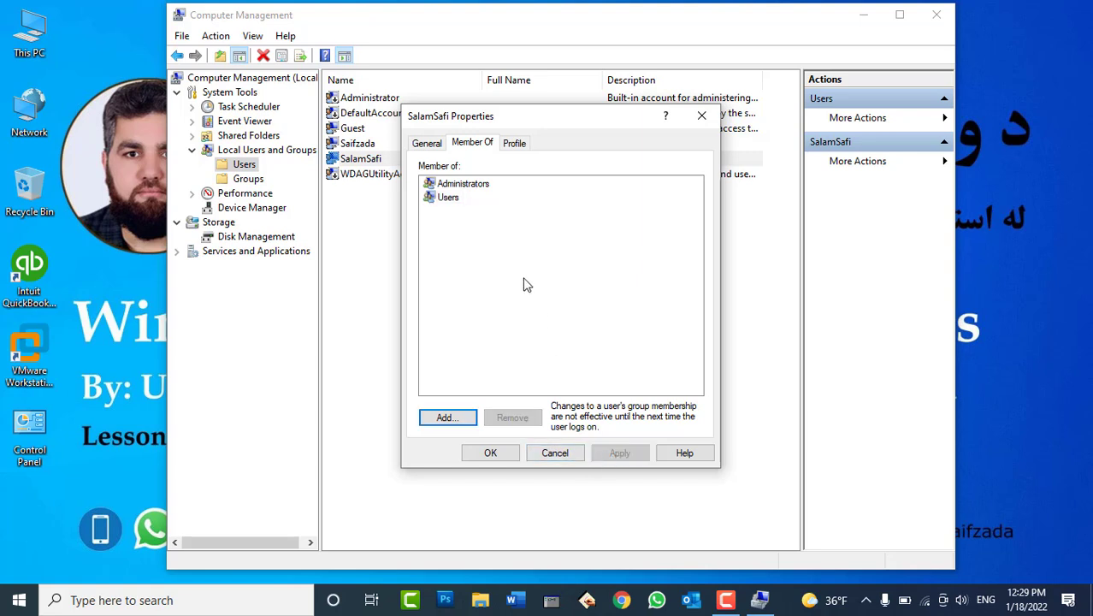
Remove that account from the Users group and save the membership change
{"action": "left_click", "coordinate": [459, 185]}
{"action": "left_click", "coordinate": [453, 197]}
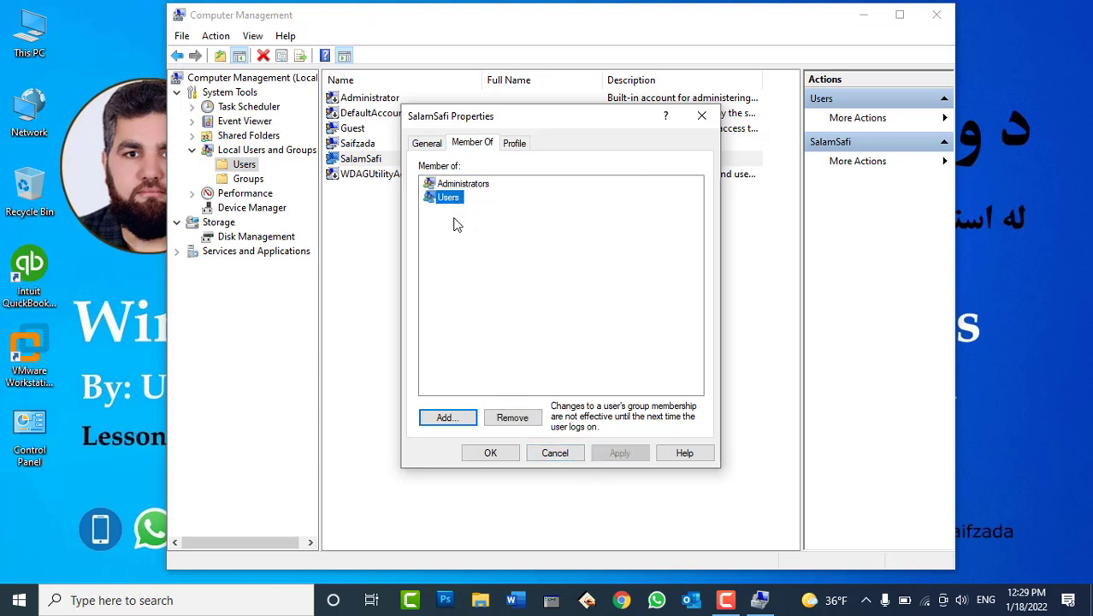
{"action": "left_click", "coordinate": [512, 417]}
{"action": "left_click", "coordinate": [617, 454]}
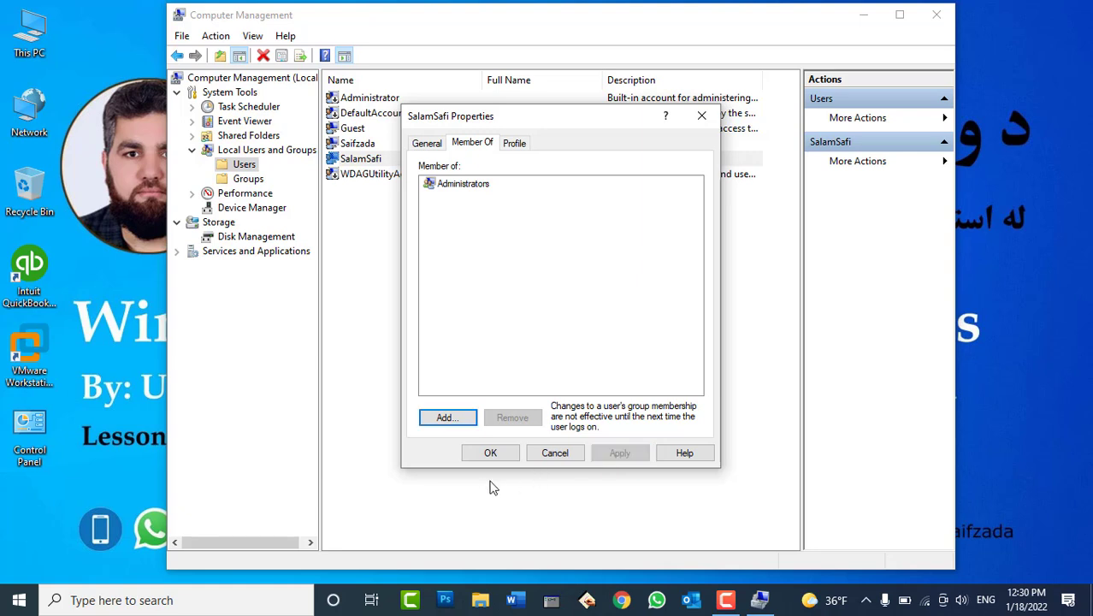
{"action": "left_click", "coordinate": [491, 457]}
{"action": "left_click", "coordinate": [358, 163]}
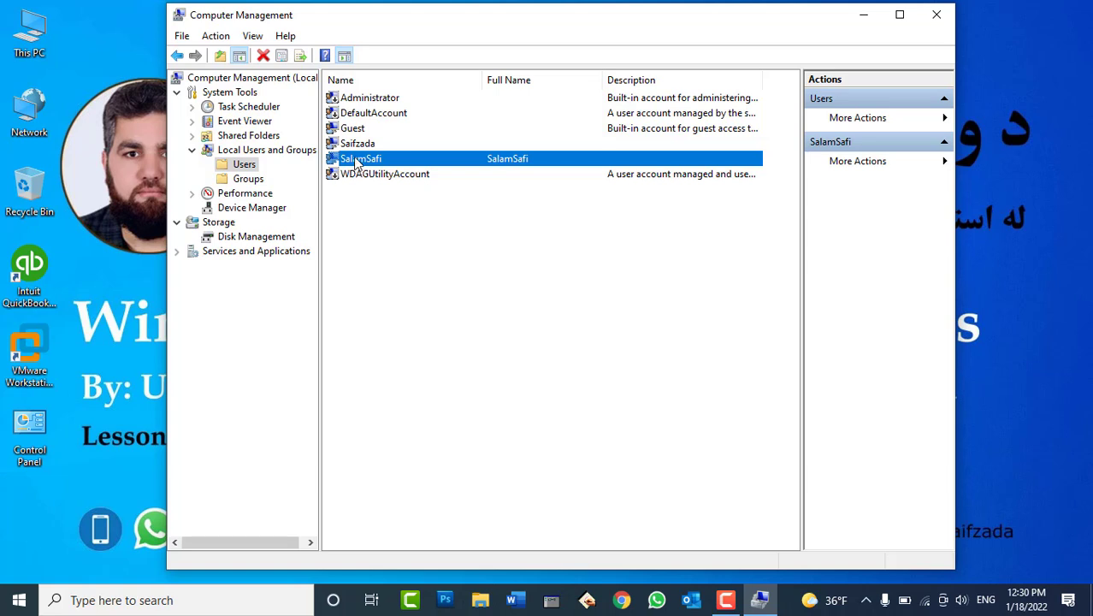
Add the account back to the Users group, found by searching all local groups
{"action": "right_click", "coordinate": [357, 161]}
{"action": "left_click", "coordinate": [403, 254]}
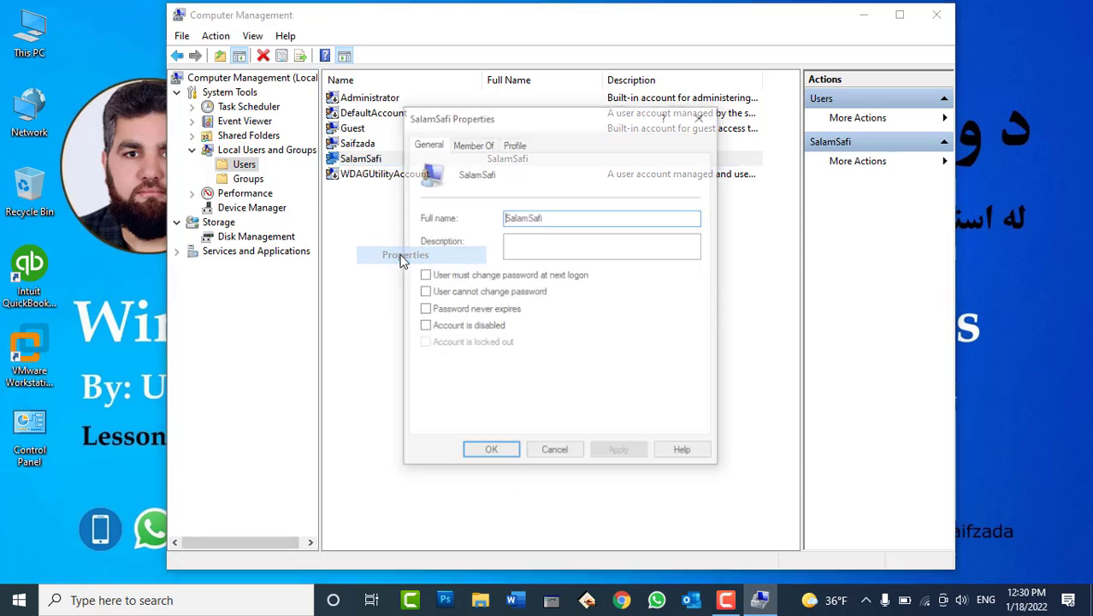
{"action": "left_click", "coordinate": [472, 143]}
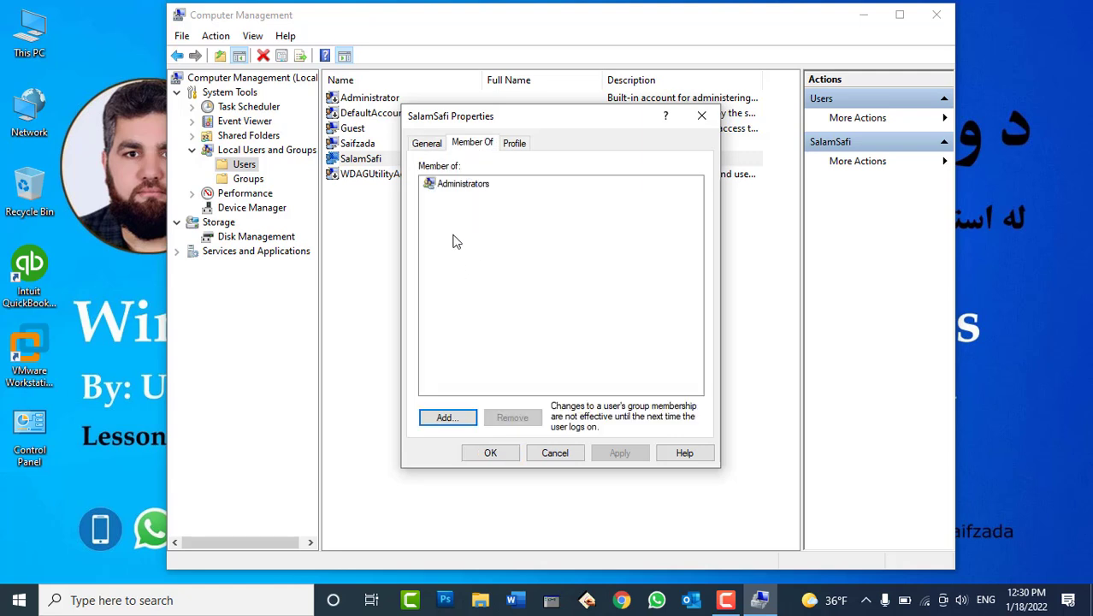
{"action": "left_click", "coordinate": [462, 417]}
{"action": "left_click", "coordinate": [462, 416]}
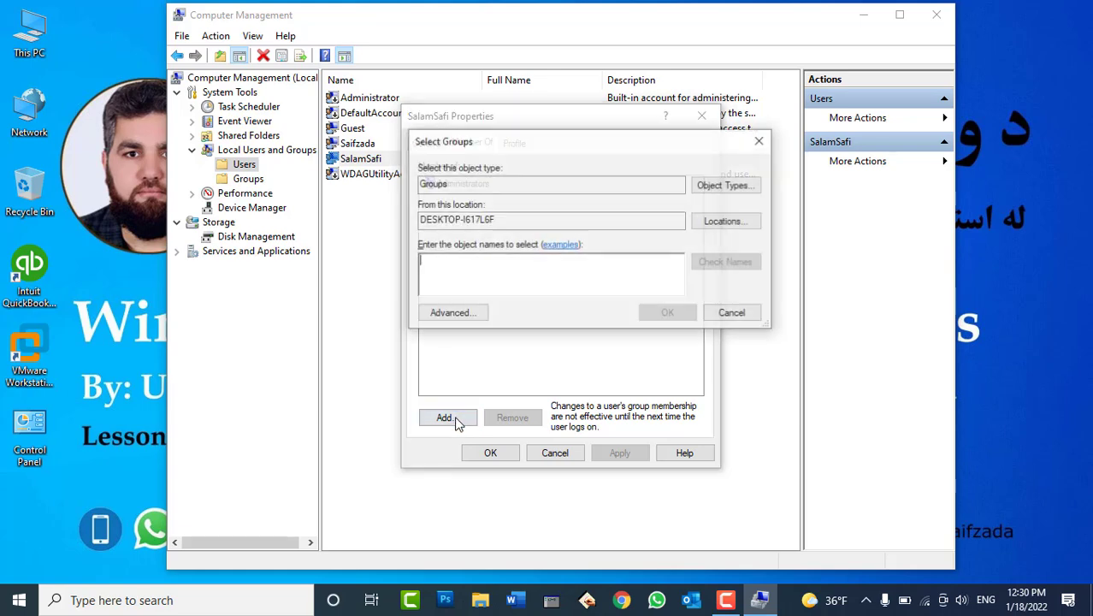
{"action": "left_click", "coordinate": [452, 313]}
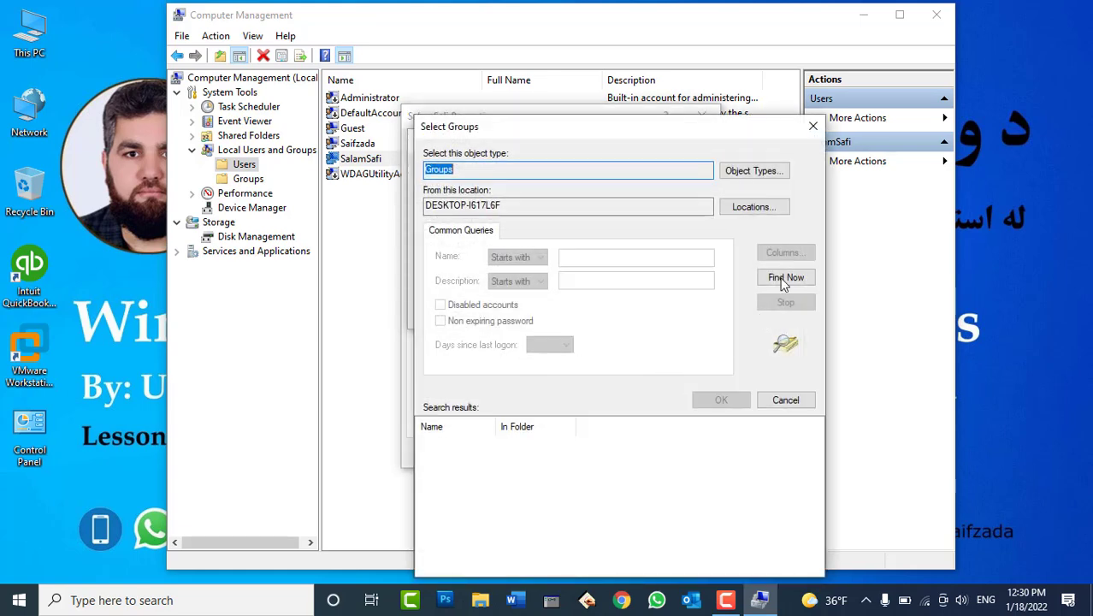
{"action": "left_click", "coordinate": [783, 278]}
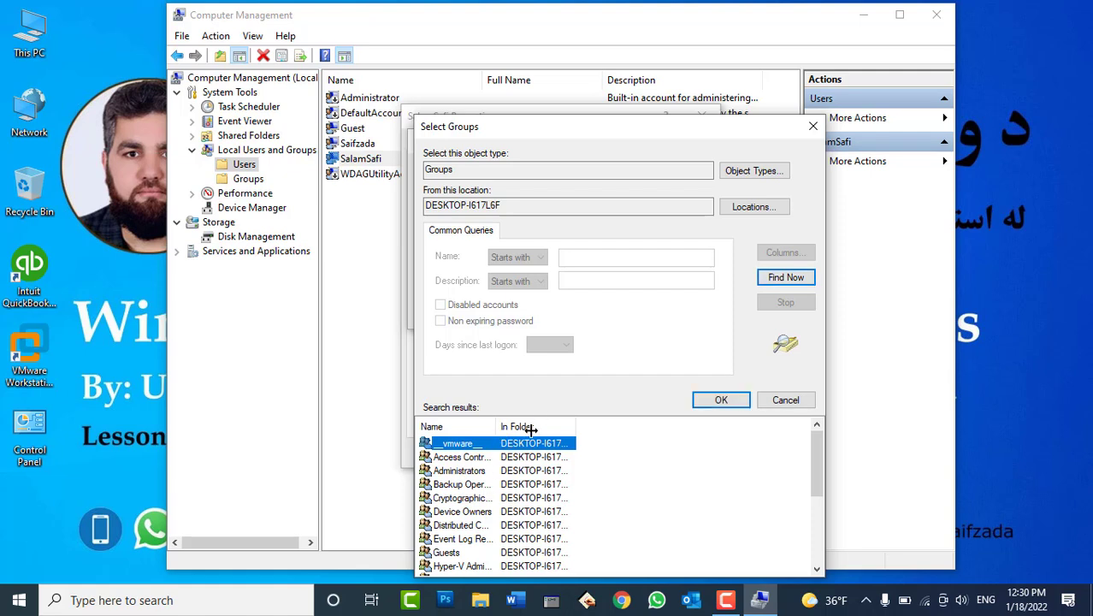
{"action": "left_click_drag", "start_coordinate": [499, 426], "coordinate": [574, 426]}
{"action": "left_click", "coordinate": [445, 554]}
{"action": "scroll", "coordinate": [470, 539], "scroll_direction": "down", "scroll_amount": 4}
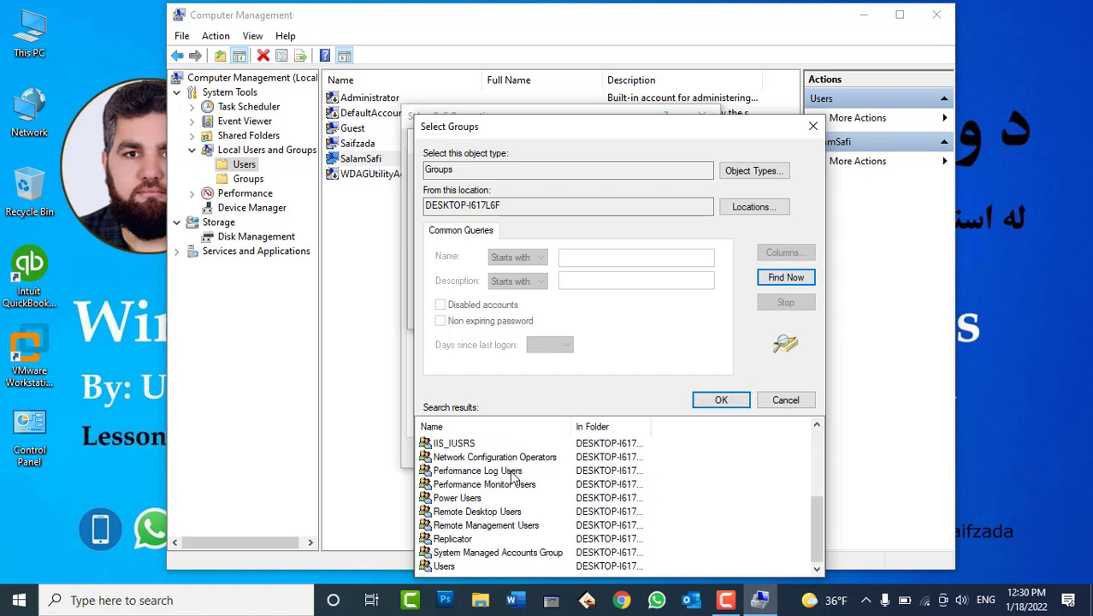
{"action": "left_click", "coordinate": [443, 568]}
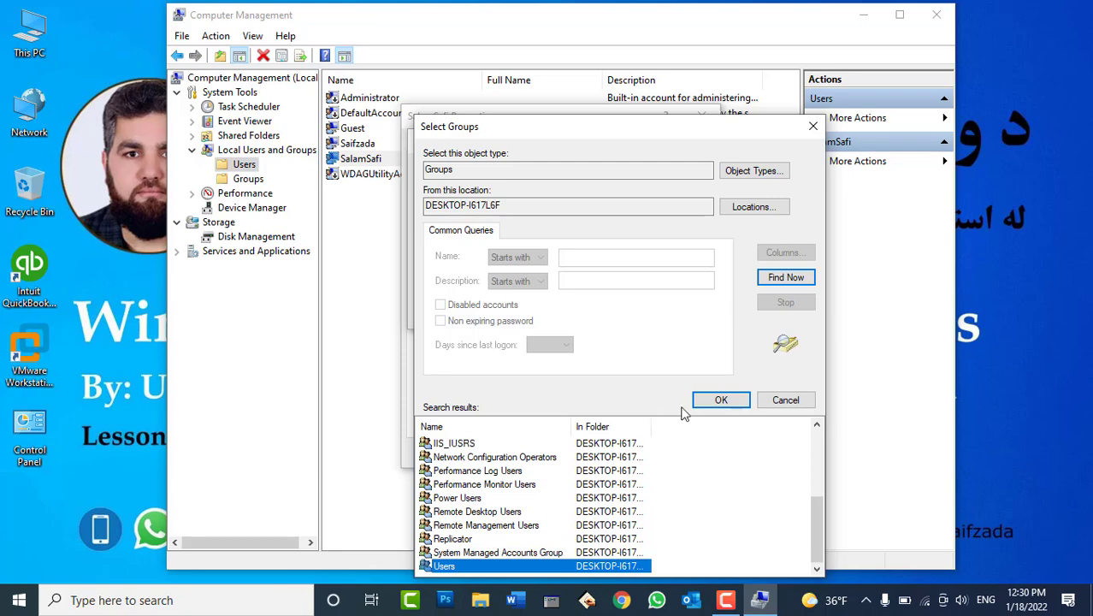
{"action": "left_click", "coordinate": [708, 400]}
{"action": "left_click", "coordinate": [665, 318]}
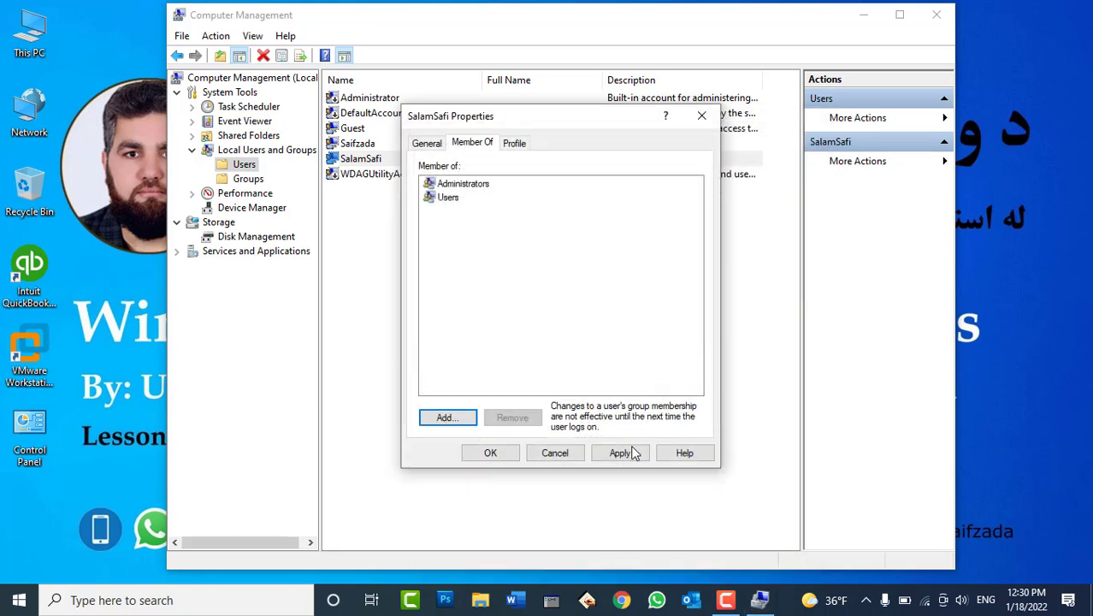
Remove the account's Administrators membership and save the change
{"action": "left_click", "coordinate": [463, 183]}
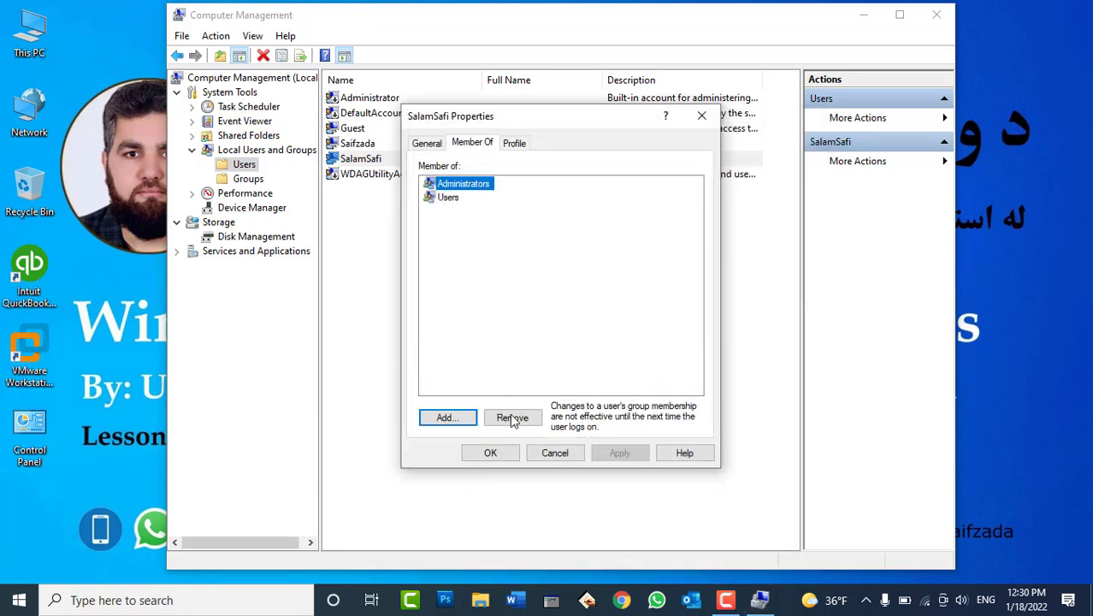
{"action": "left_click", "coordinate": [512, 417]}
{"action": "left_click", "coordinate": [622, 455]}
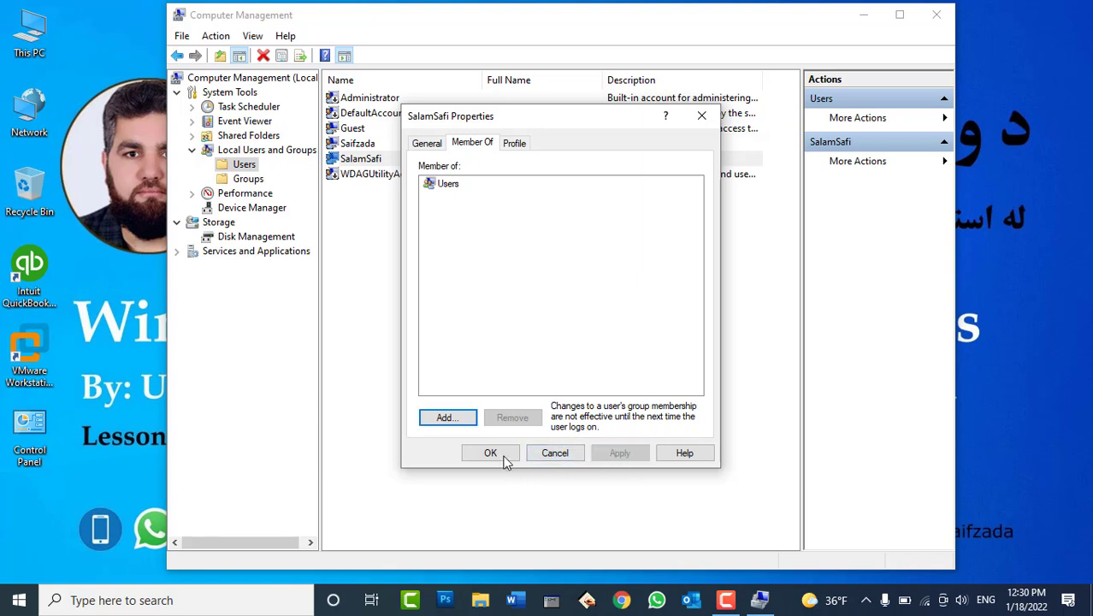
{"action": "left_click", "coordinate": [501, 454]}
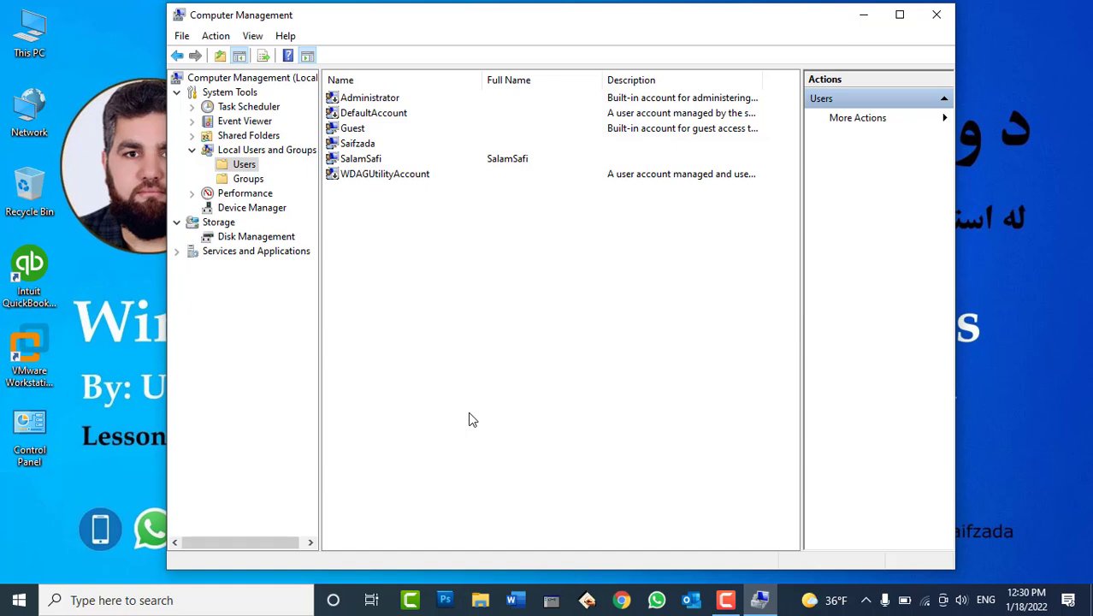
Review the Groups list and Remote Desktop Users, then collapse Local Users and Groups
{"action": "left_click", "coordinate": [225, 180]}
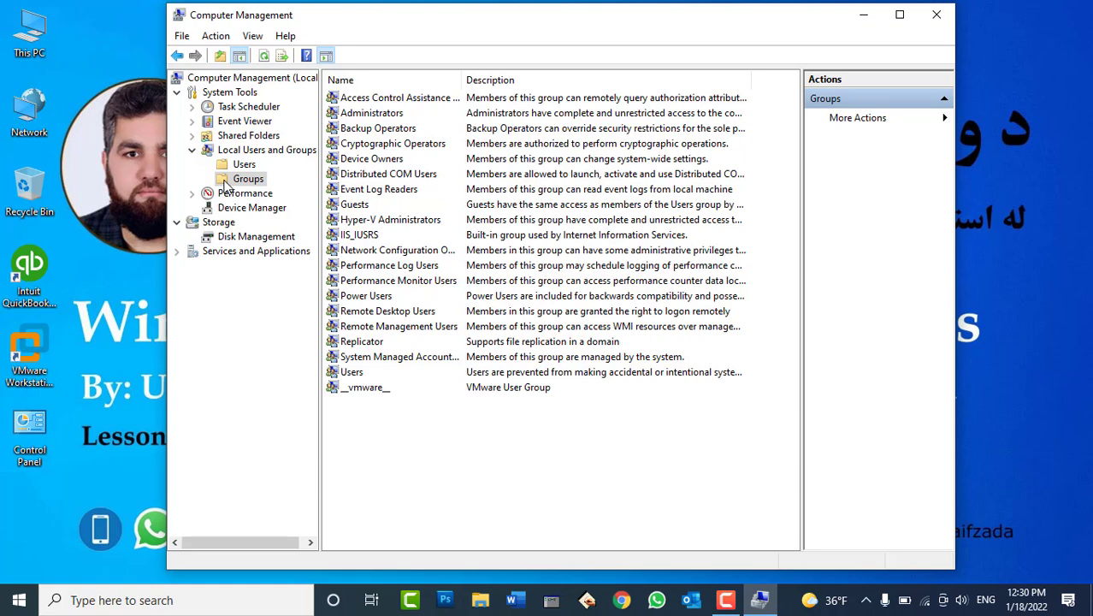
{"action": "double_click", "coordinate": [462, 79]}
{"action": "left_click_drag", "start_coordinate": [533, 105], "coordinate": [563, 101]}
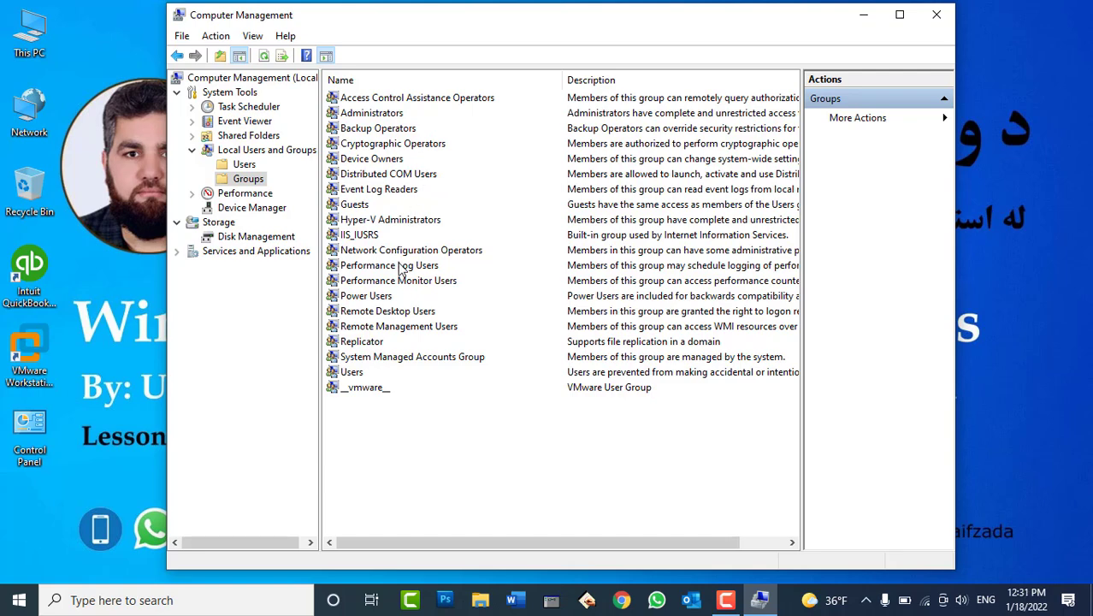
{"action": "left_click", "coordinate": [377, 314]}
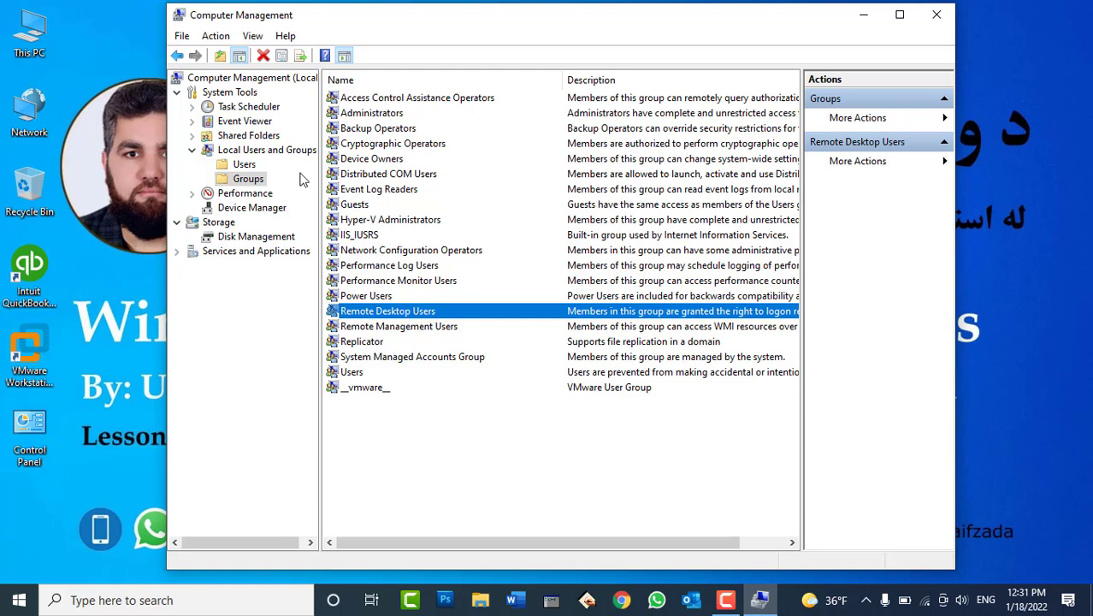
{"action": "left_click", "coordinate": [240, 152]}
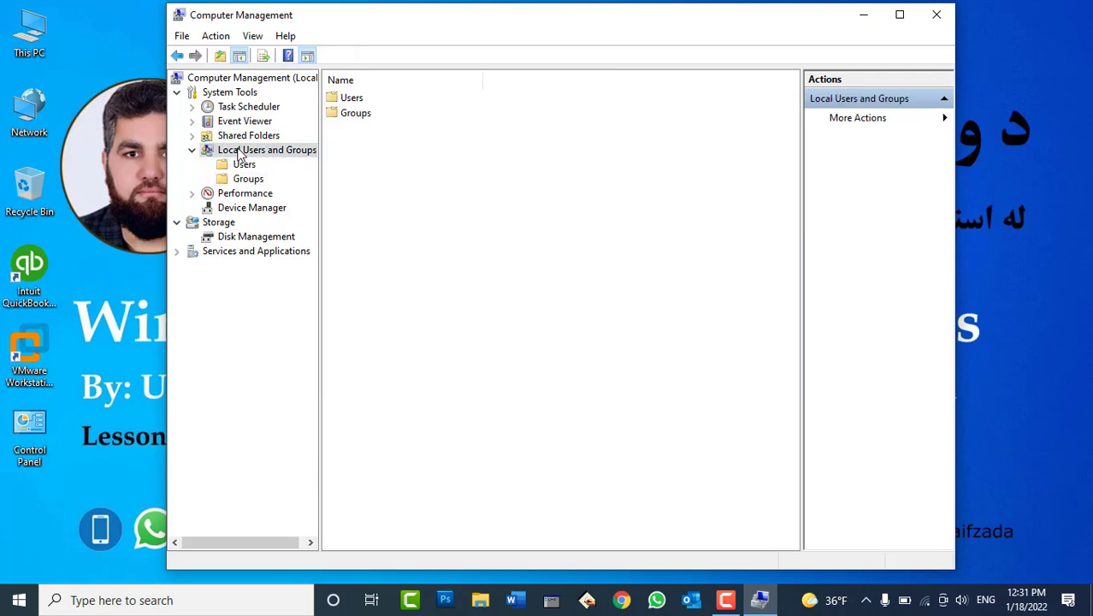
{"action": "left_click", "coordinate": [192, 151]}
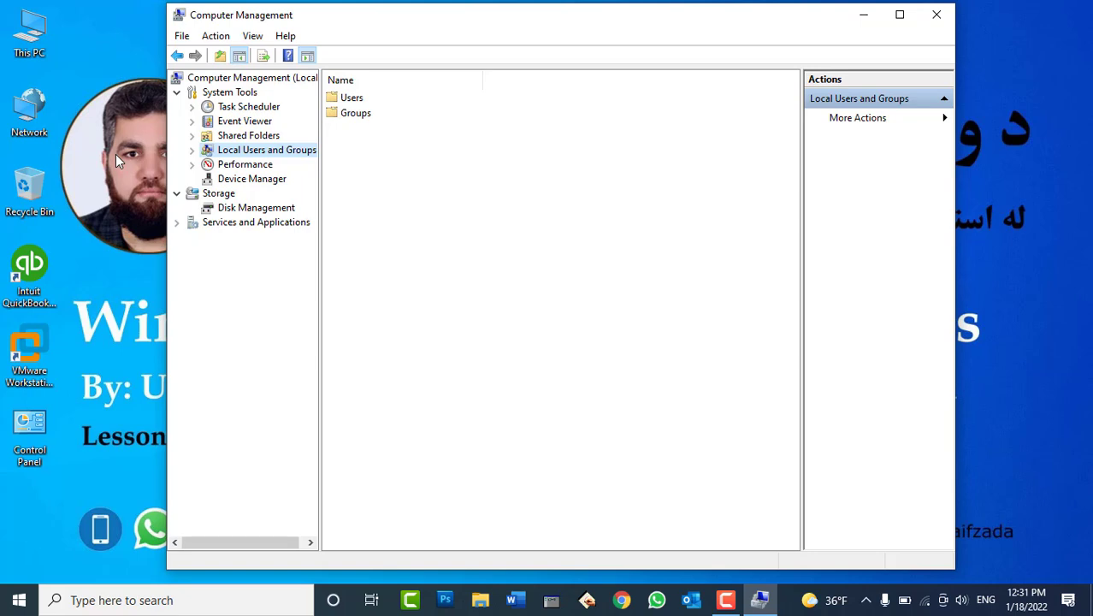
Move Computer Management aside and create a desktop folder named 'Data'
{"action": "left_click_drag", "start_coordinate": [339, 22], "coordinate": [516, 38]}
{"action": "right_click", "coordinate": [125, 88]}
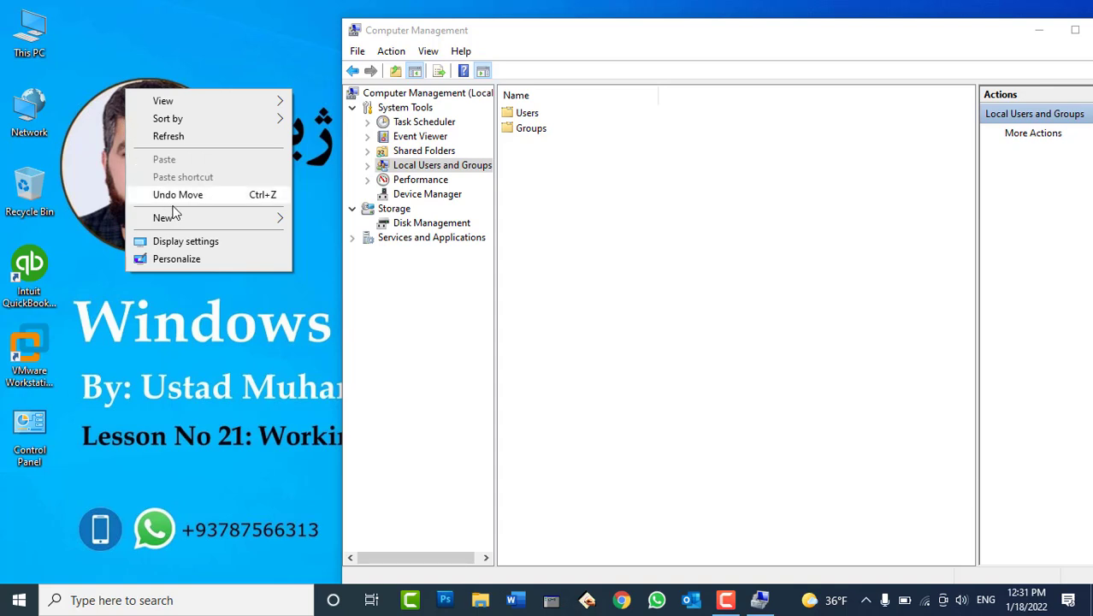
{"action": "mouse_move", "coordinate": [194, 220]}
{"action": "left_click", "coordinate": [305, 219]}
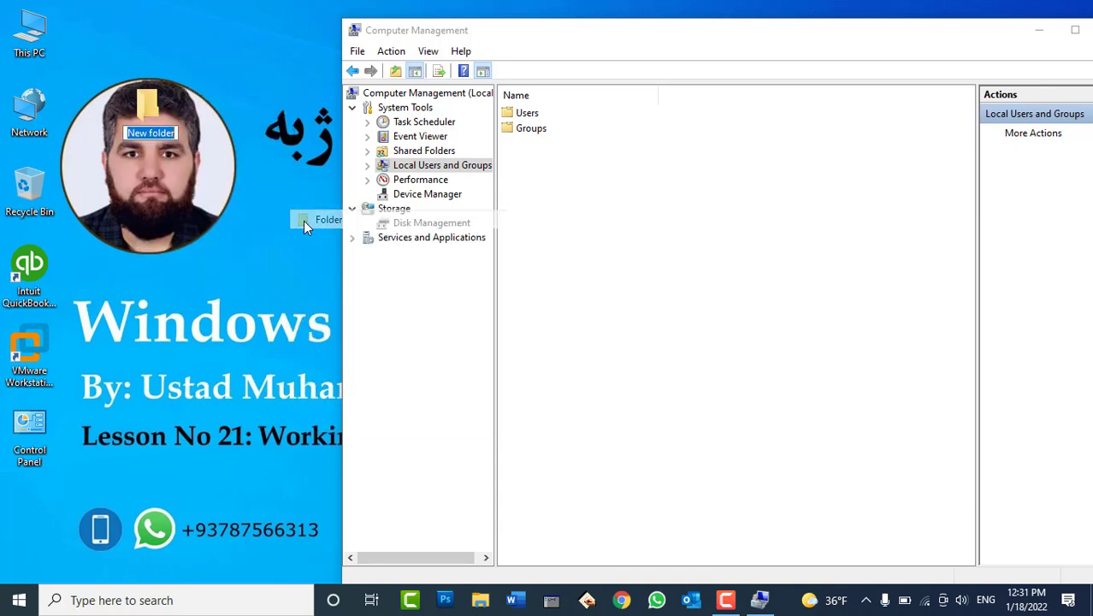
{"action": "type", "text": "Data"}
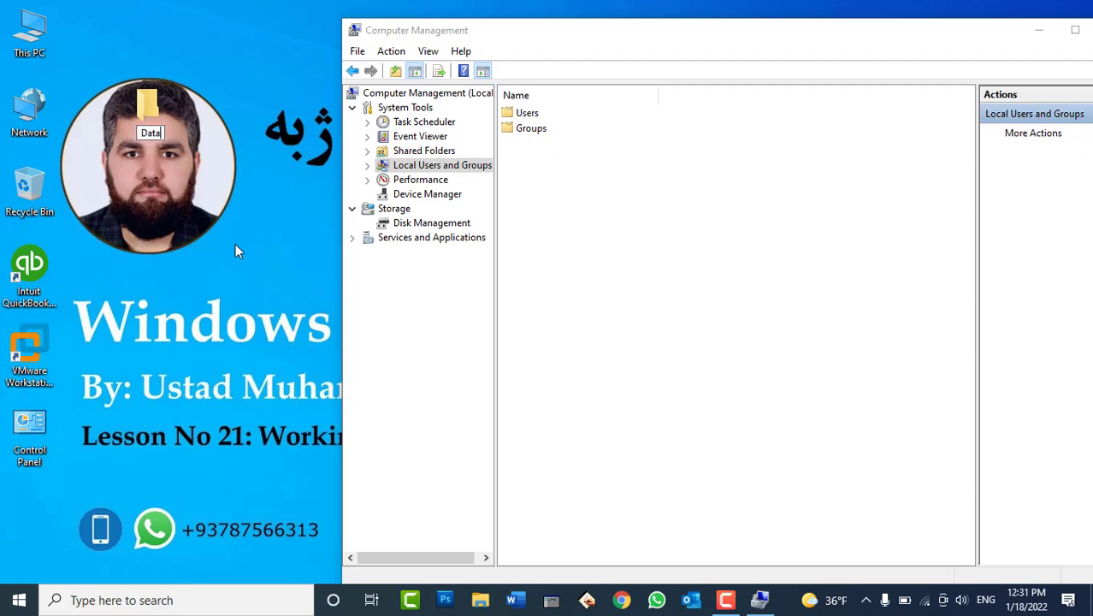
{"action": "key", "text": "Return"}
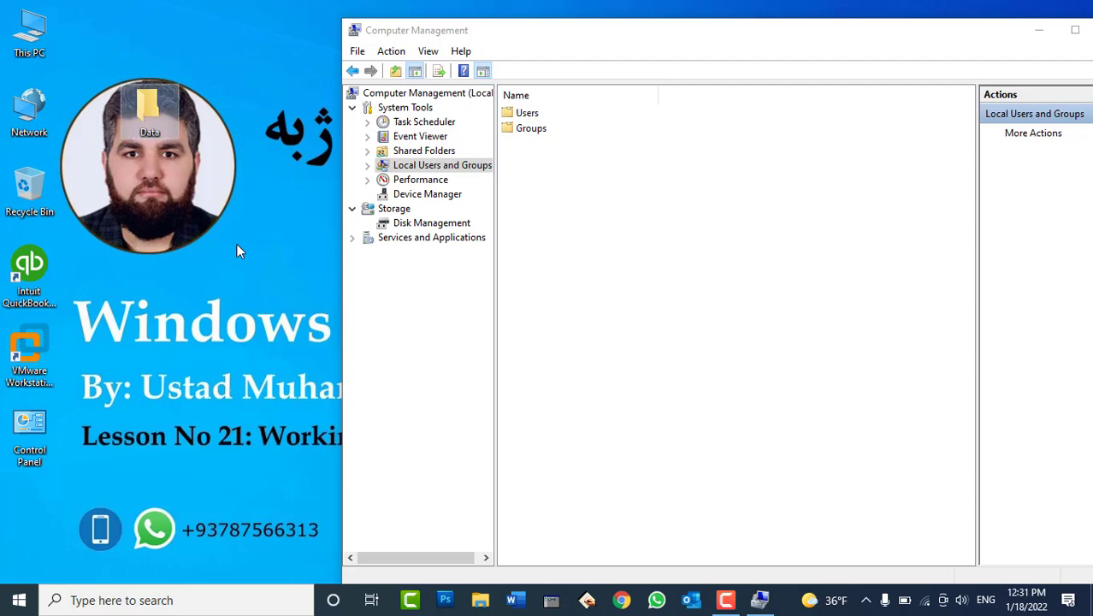
{"action": "right_click", "coordinate": [155, 117]}
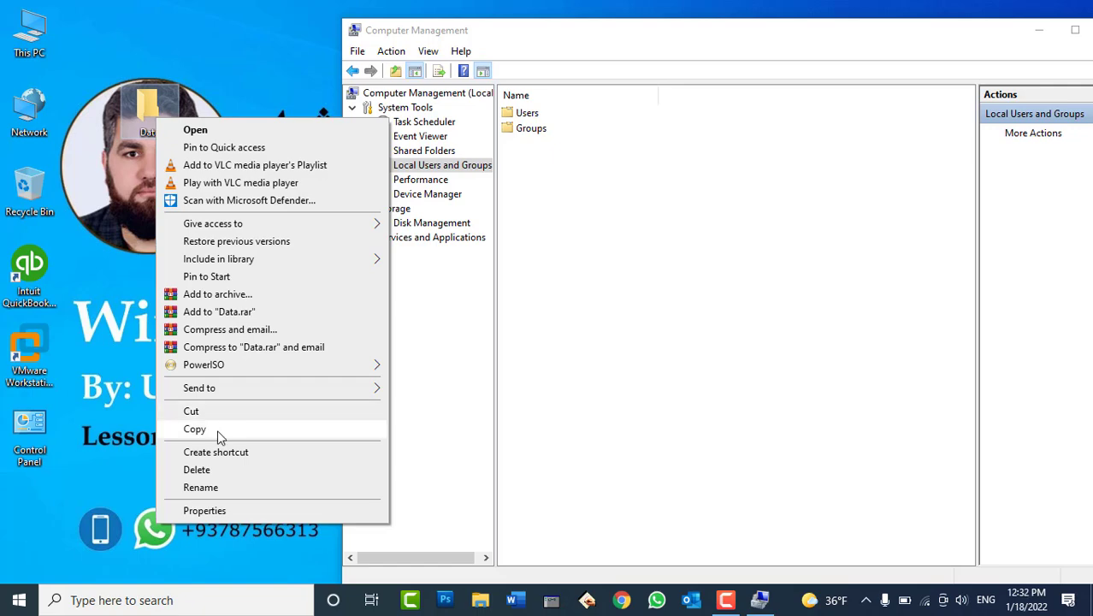
Share the Data folder through Advanced Sharing as 'Data', limited to 20 users
{"action": "left_click", "coordinate": [264, 510]}
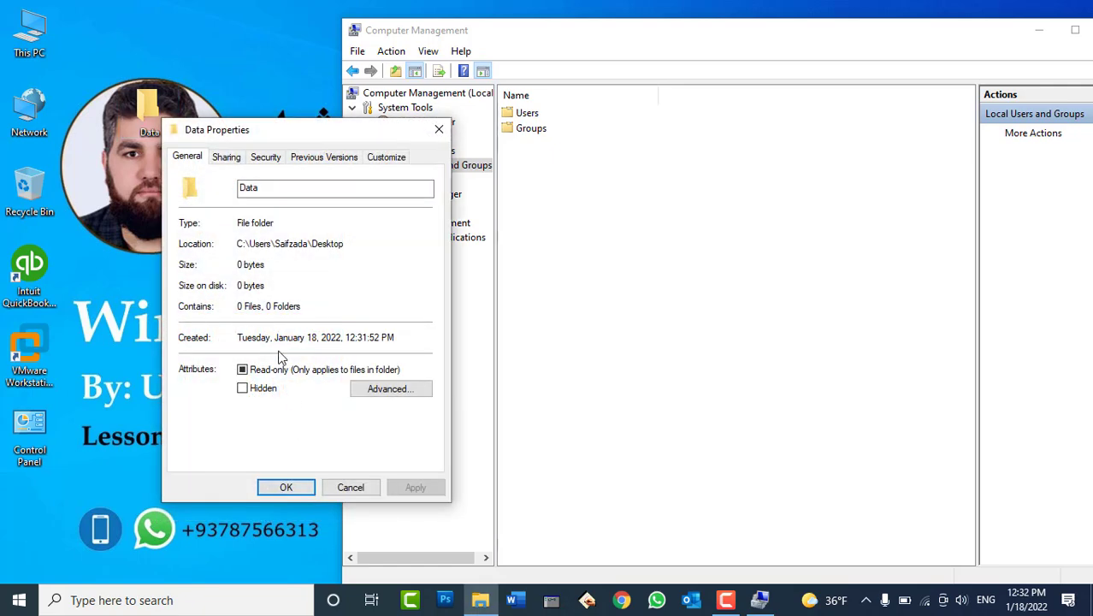
{"action": "left_click", "coordinate": [227, 158]}
{"action": "left_click_drag", "start_coordinate": [267, 131], "coordinate": [399, 101]}
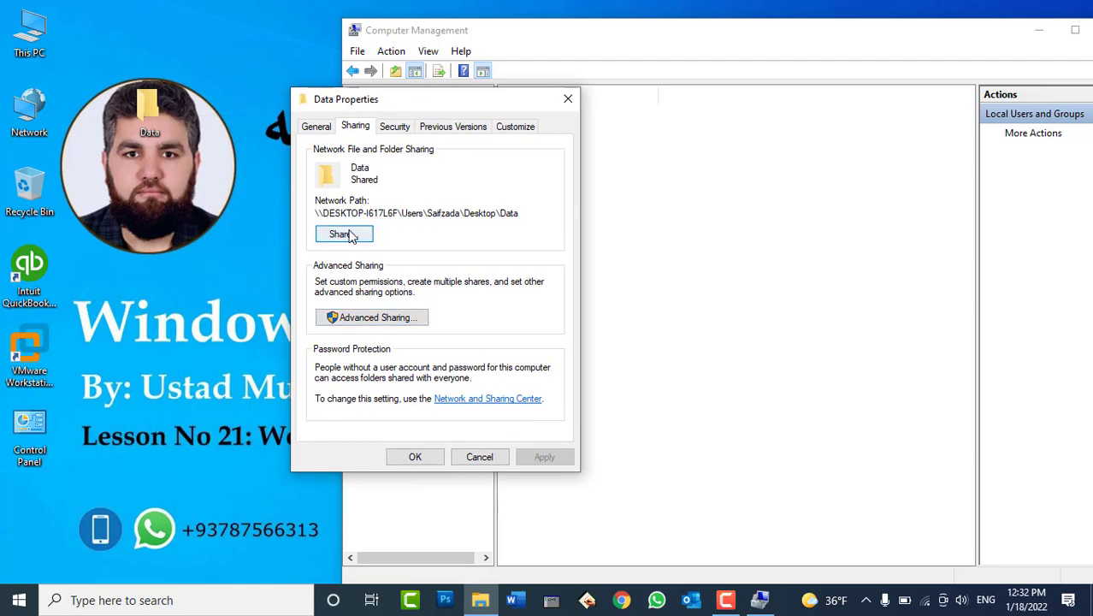
{"action": "left_click", "coordinate": [370, 317]}
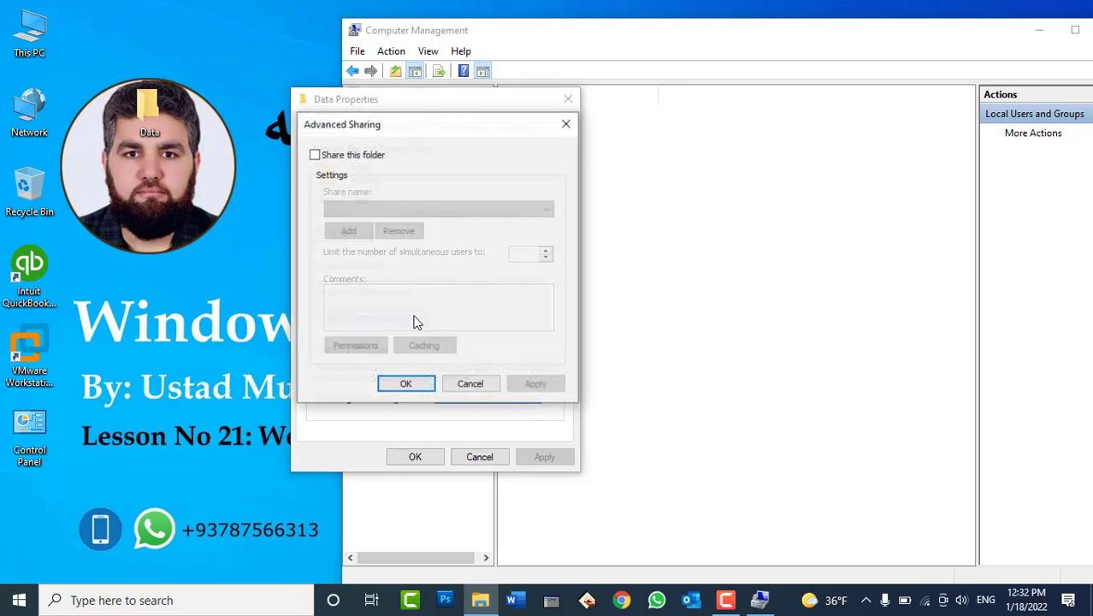
{"action": "left_click", "coordinate": [343, 159]}
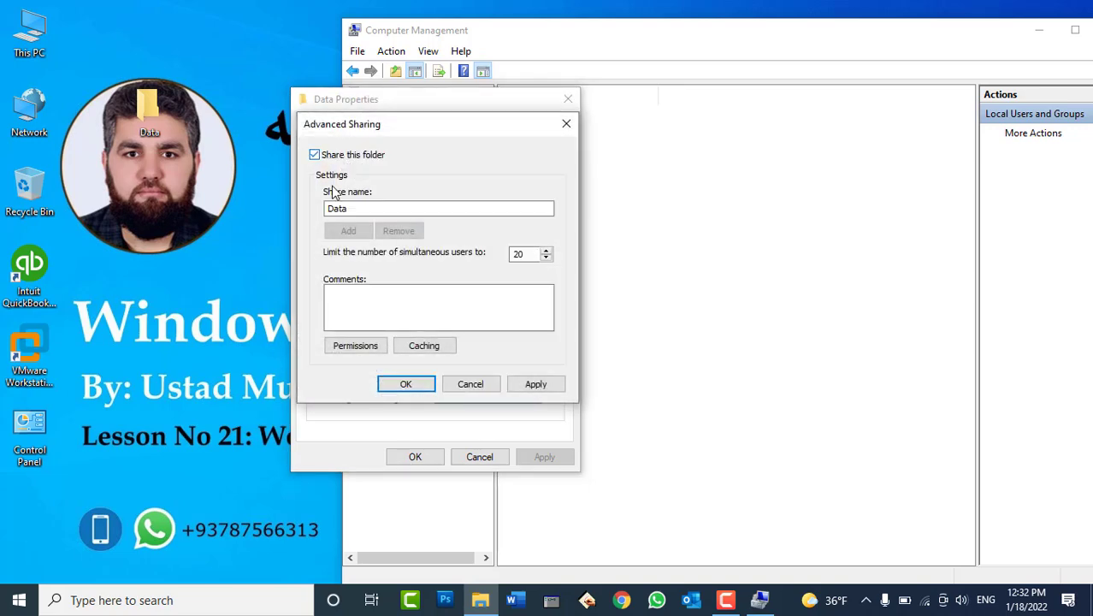
{"action": "left_click", "coordinate": [534, 384]}
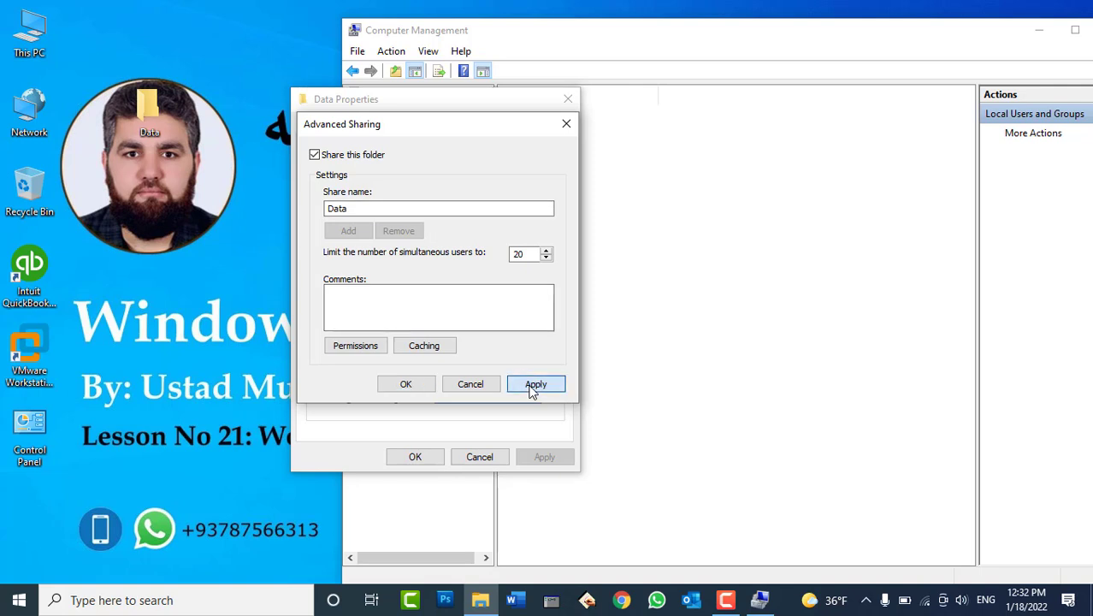
{"action": "left_click", "coordinate": [407, 382]}
{"action": "left_click", "coordinate": [415, 456]}
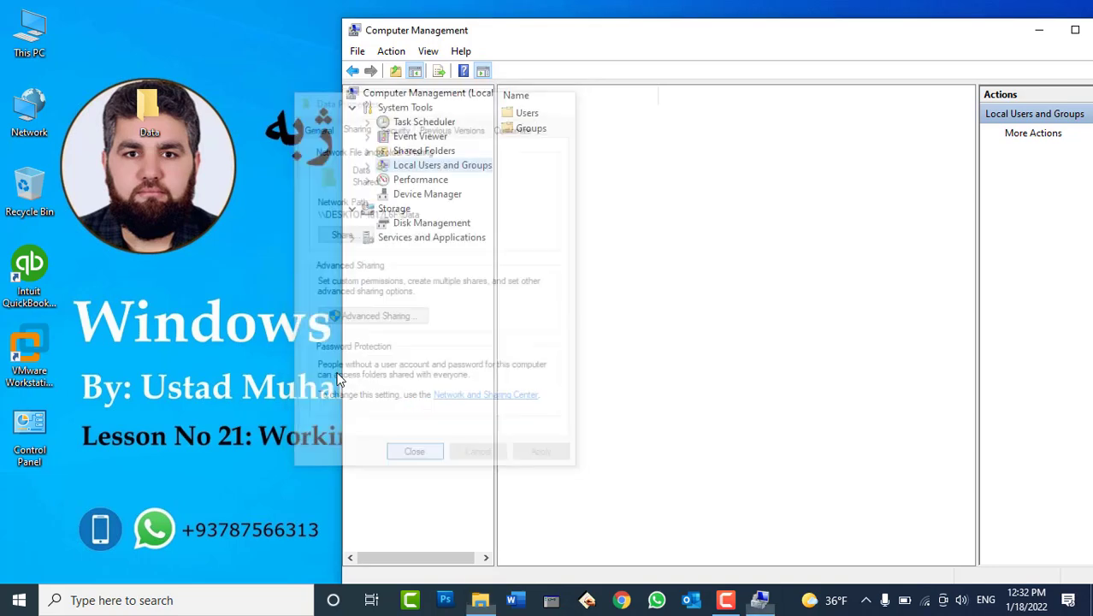
Refresh the desktop and reopen Data's properties to confirm it shows as Shared
{"action": "right_click", "coordinate": [206, 123]}
{"action": "left_click", "coordinate": [232, 166]}
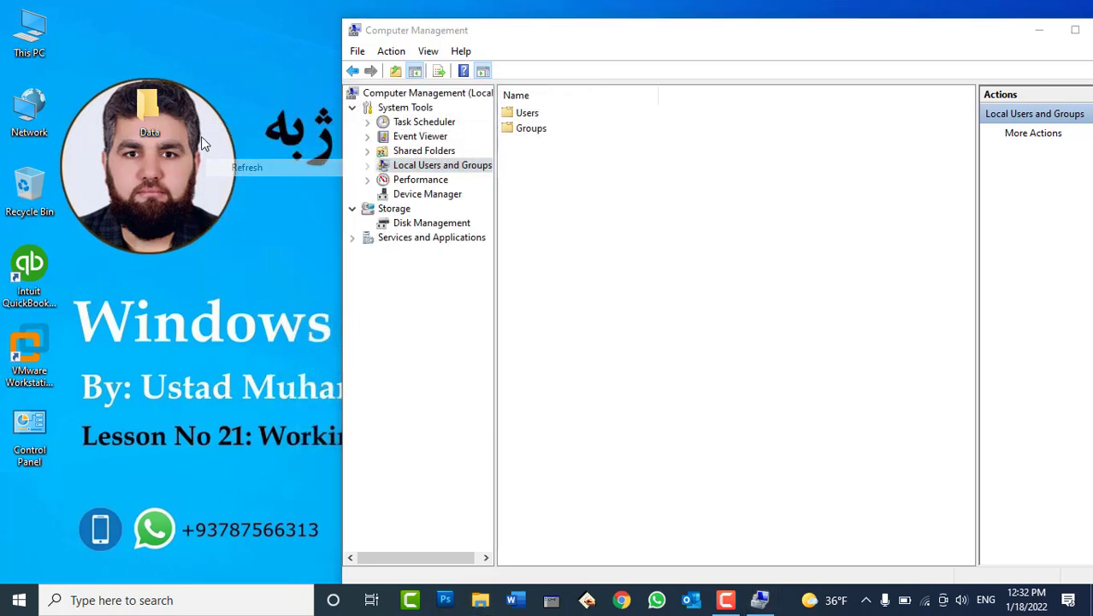
{"action": "right_click", "coordinate": [157, 109]}
{"action": "left_click", "coordinate": [235, 498]}
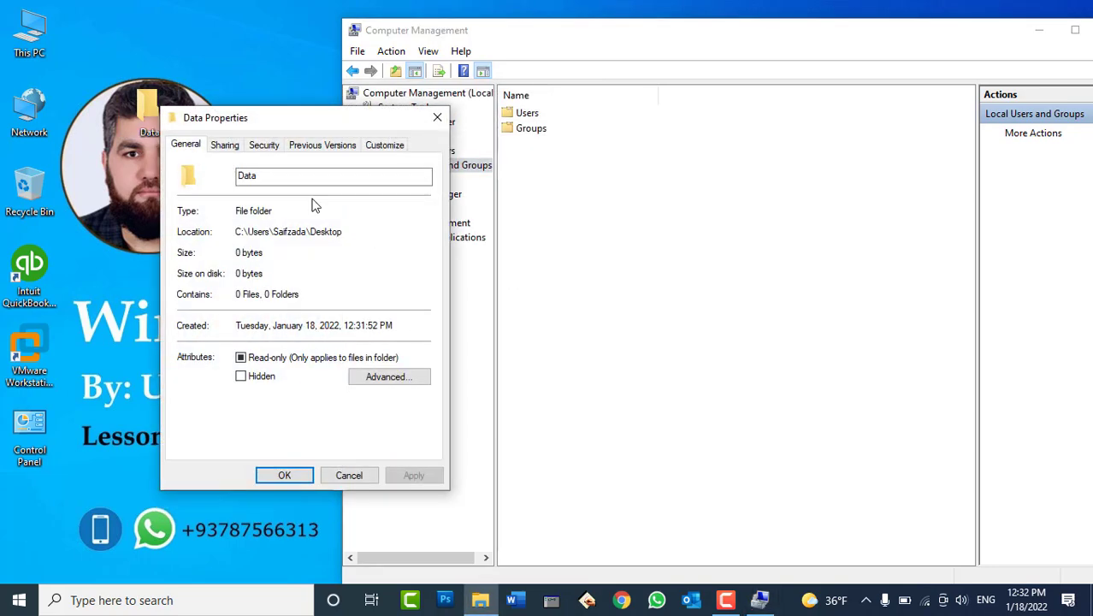
{"action": "left_click", "coordinate": [225, 148]}
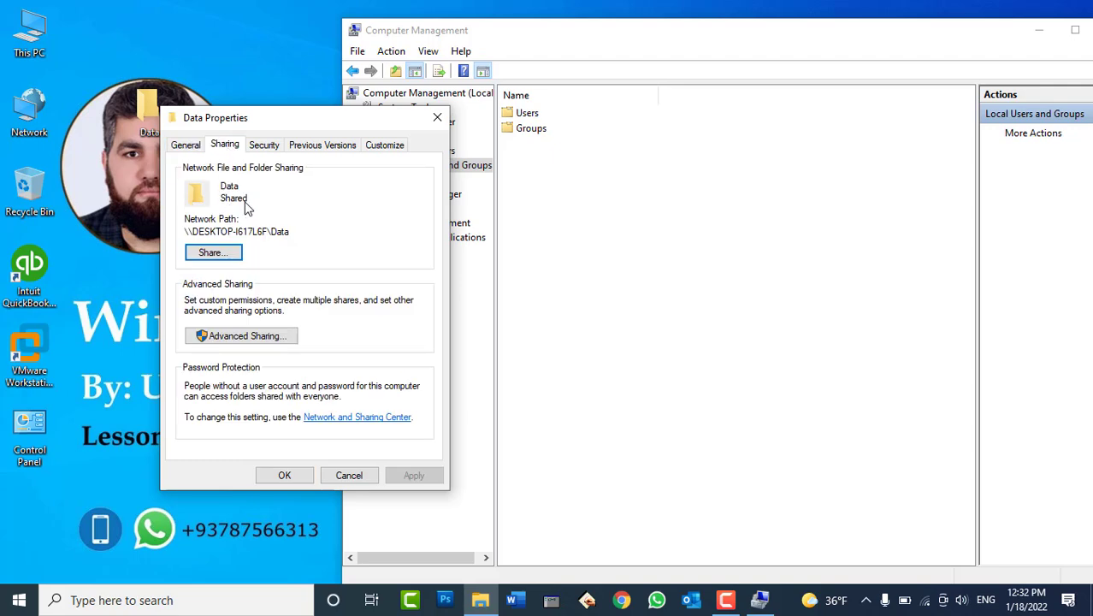
{"action": "left_click", "coordinate": [437, 117]}
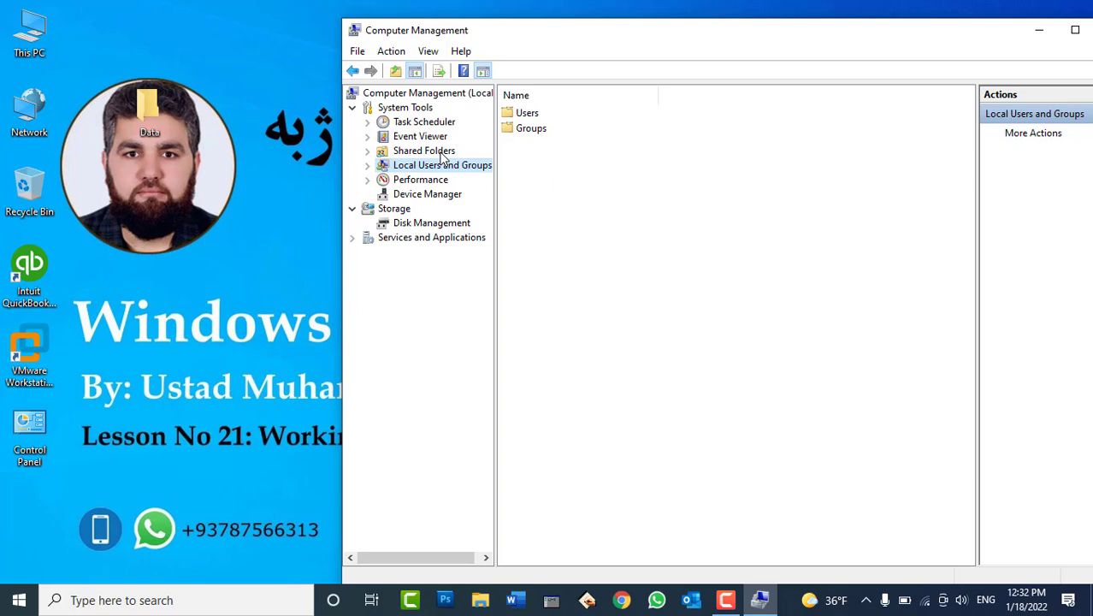
List Shared Folders > Shares, browse ADMIN$, C$ and Data, and refresh the list
{"action": "left_click", "coordinate": [431, 152]}
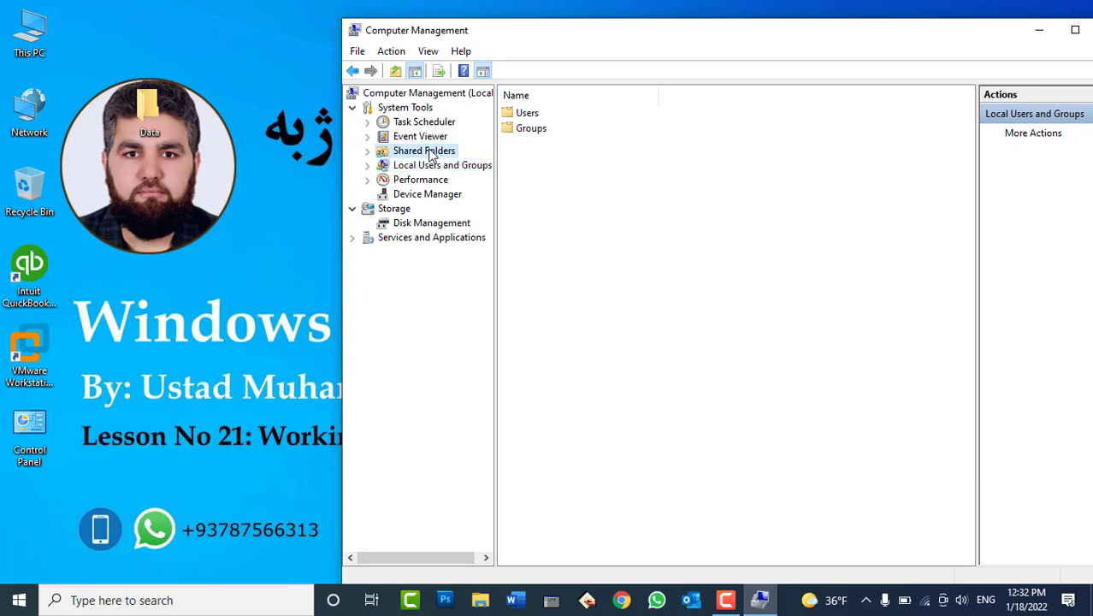
{"action": "left_click", "coordinate": [368, 152]}
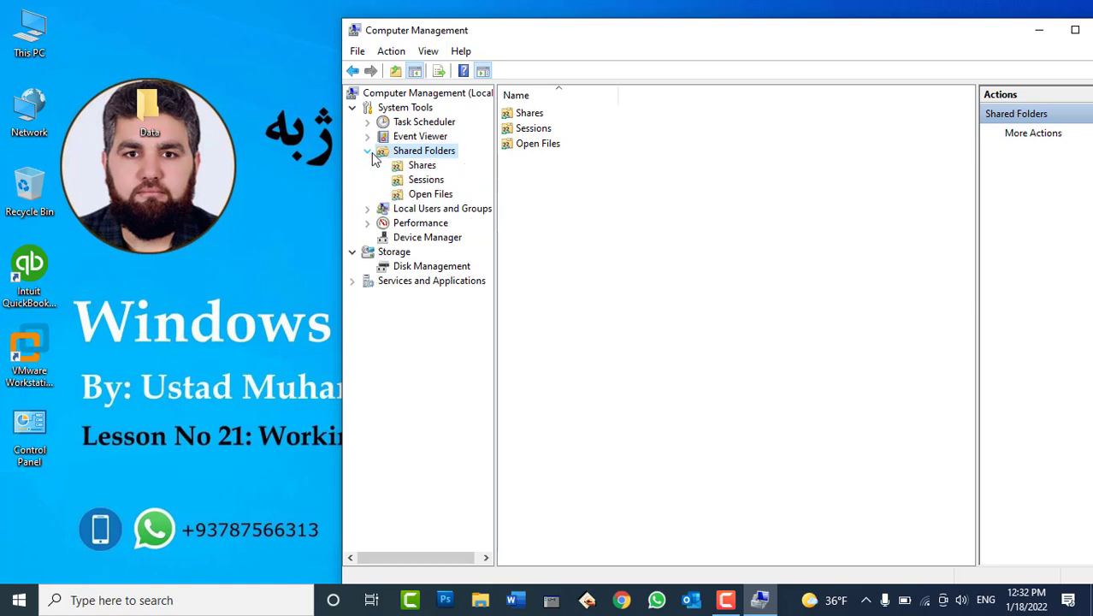
{"action": "left_click", "coordinate": [418, 167]}
{"action": "left_click", "coordinate": [536, 115]}
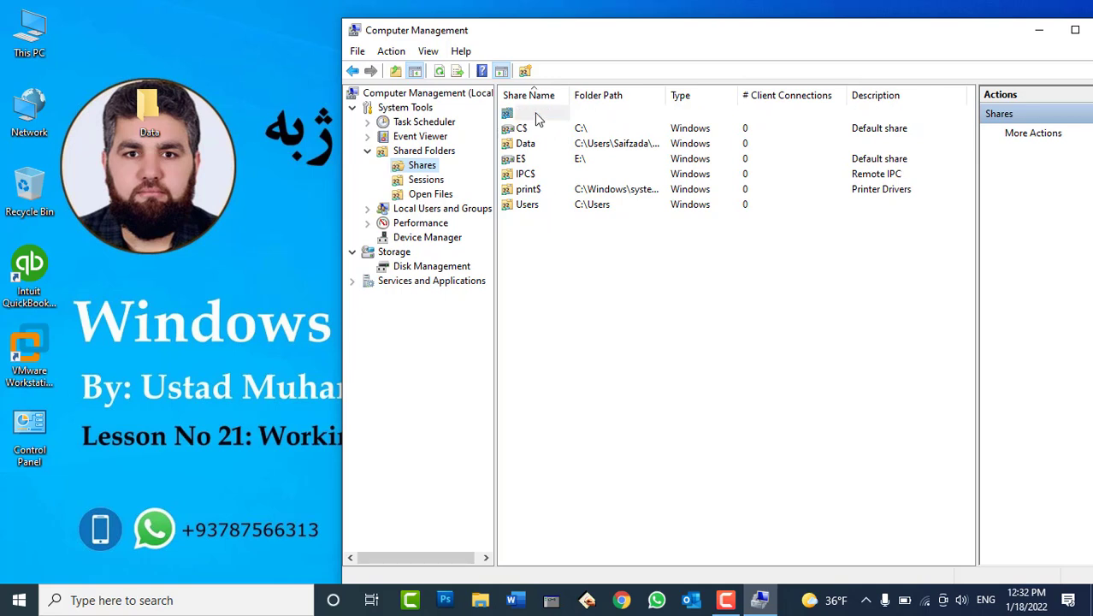
{"action": "left_click", "coordinate": [529, 130]}
{"action": "left_click", "coordinate": [525, 145]}
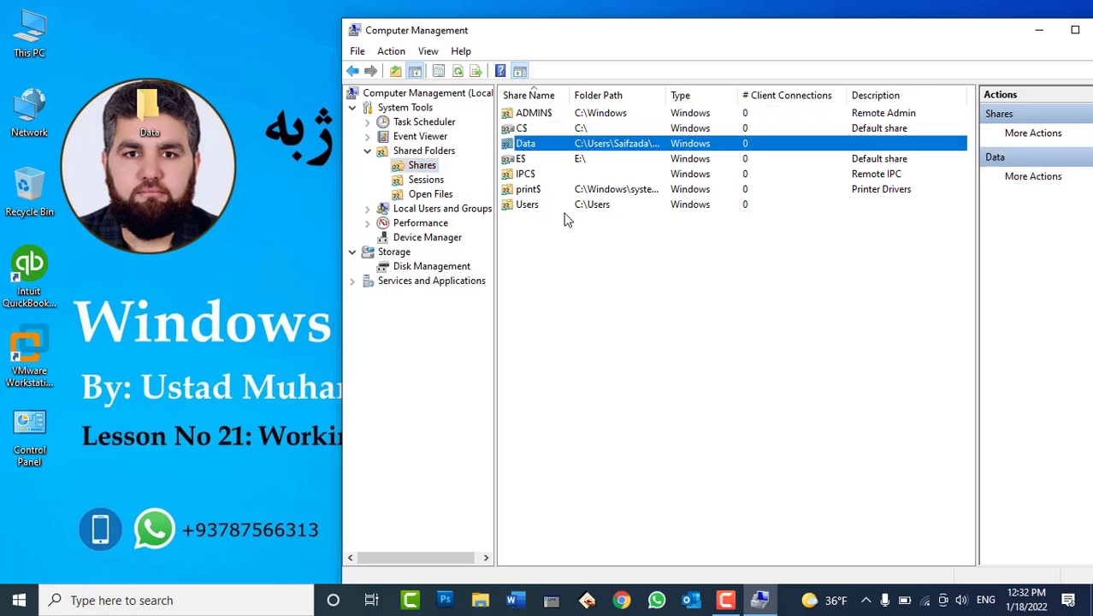
{"action": "right_click", "coordinate": [634, 280]}
{"action": "left_click", "coordinate": [683, 331]}
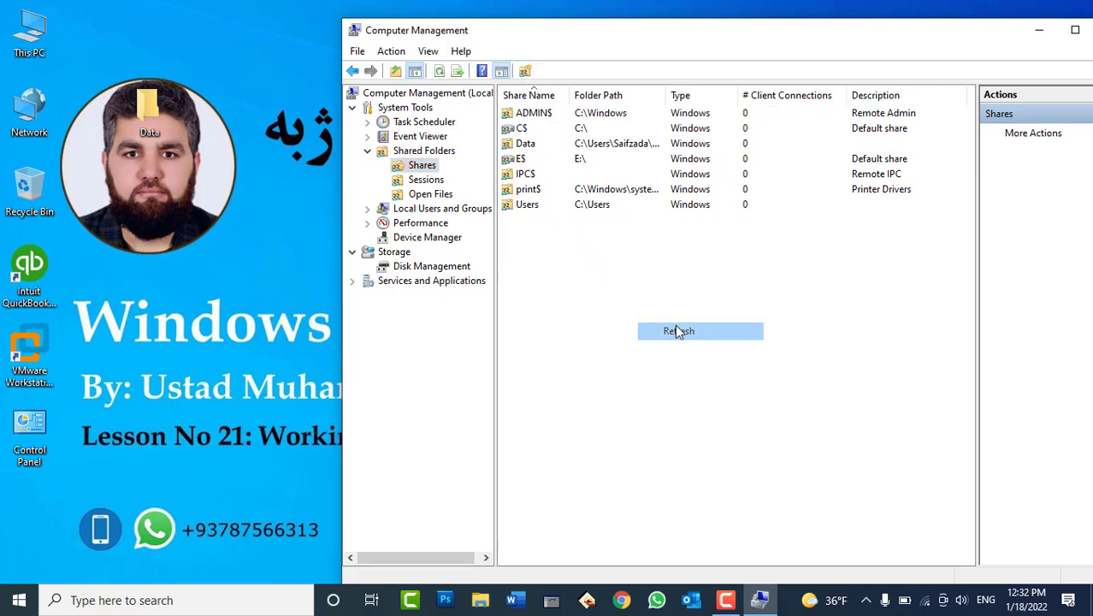
Review the Users, print$, IPC$, C$, ADMIN$ and Data shares and widen the Folder Path column
{"action": "left_click", "coordinate": [526, 207]}
{"action": "left_click", "coordinate": [525, 190]}
{"action": "left_click", "coordinate": [524, 175]}
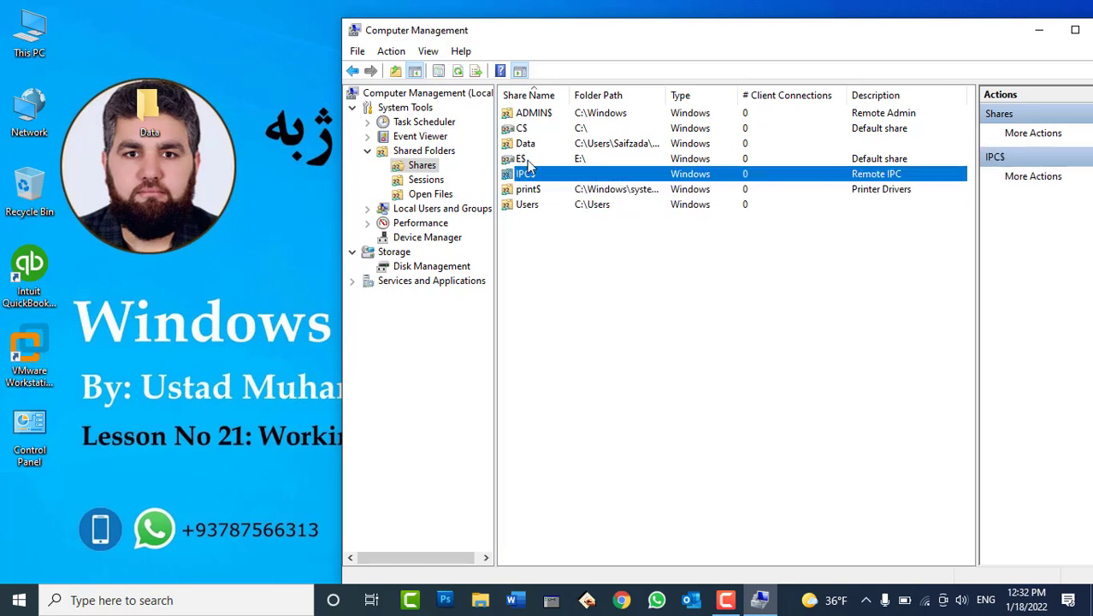
{"action": "left_click", "coordinate": [527, 128]}
{"action": "left_click", "coordinate": [531, 114]}
{"action": "left_click", "coordinate": [527, 130]}
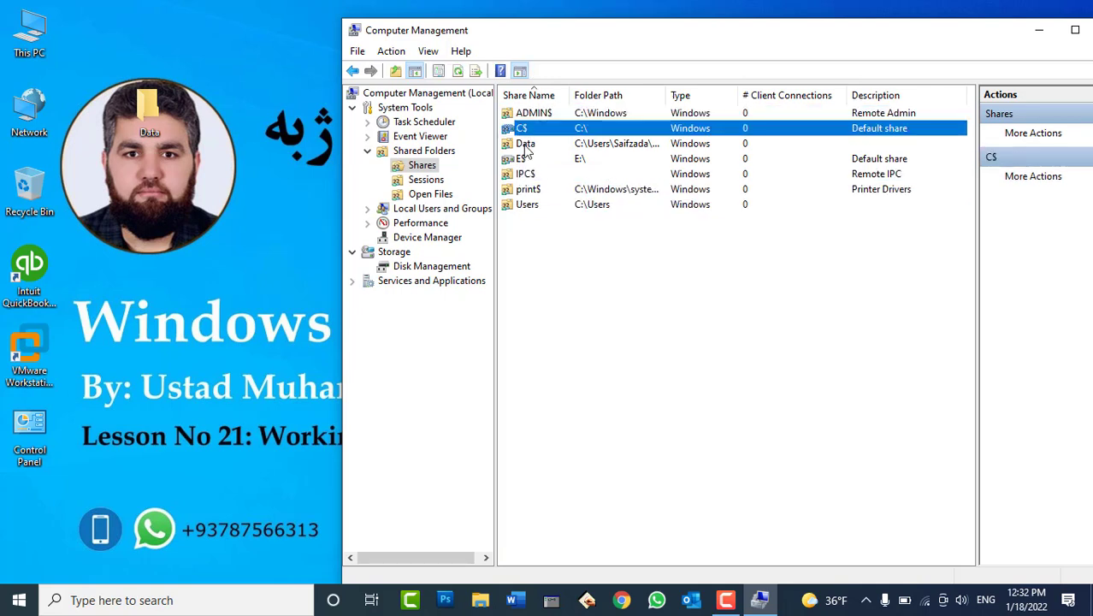
{"action": "left_click", "coordinate": [526, 145]}
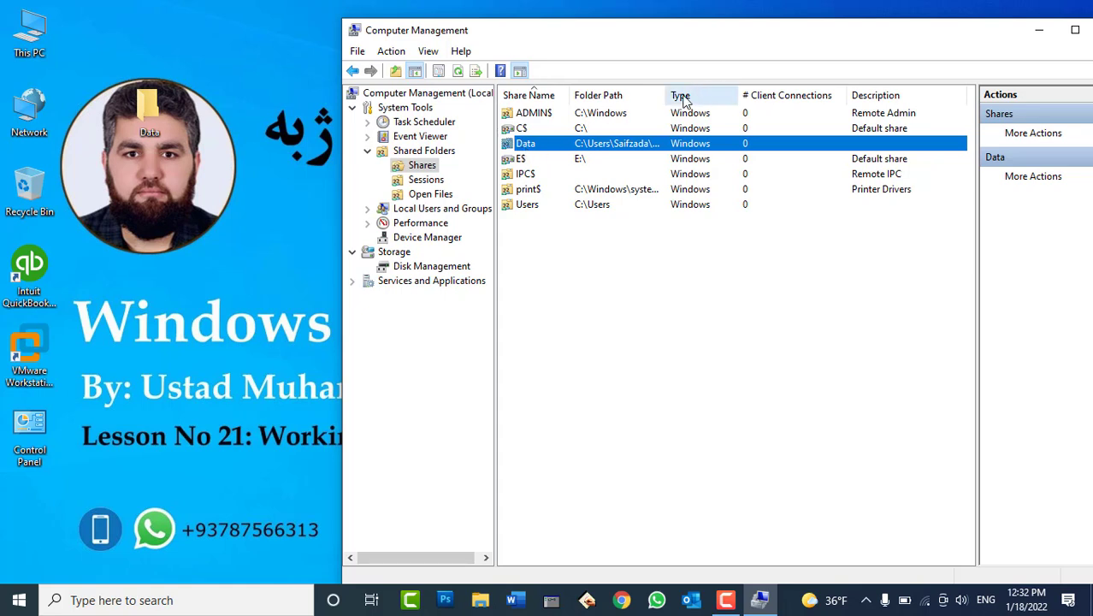
{"action": "left_click_drag", "start_coordinate": [666, 95], "coordinate": [769, 94]}
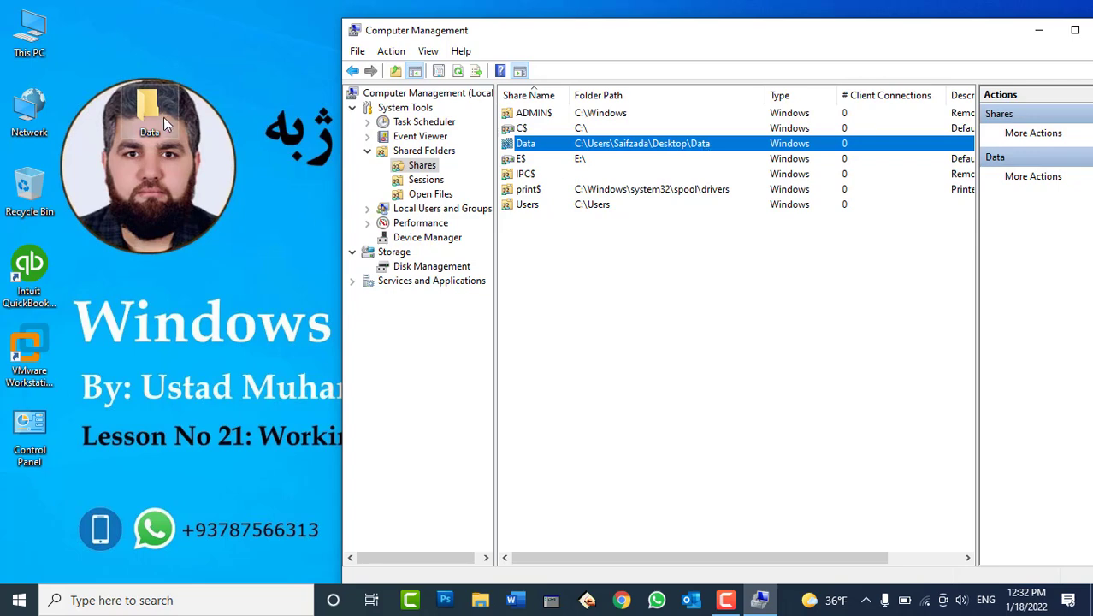
Untick Share this folder in Data's Advanced Sharing and confirm removing the Data share
{"action": "right_click", "coordinate": [149, 103]}
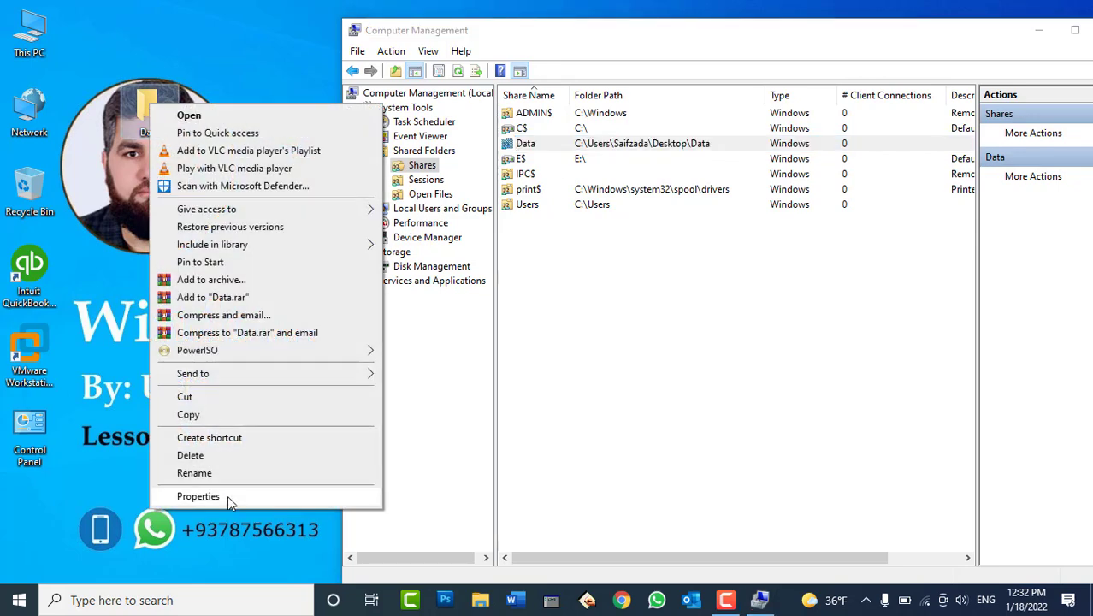
{"action": "left_click", "coordinate": [227, 495]}
{"action": "left_click", "coordinate": [219, 143]}
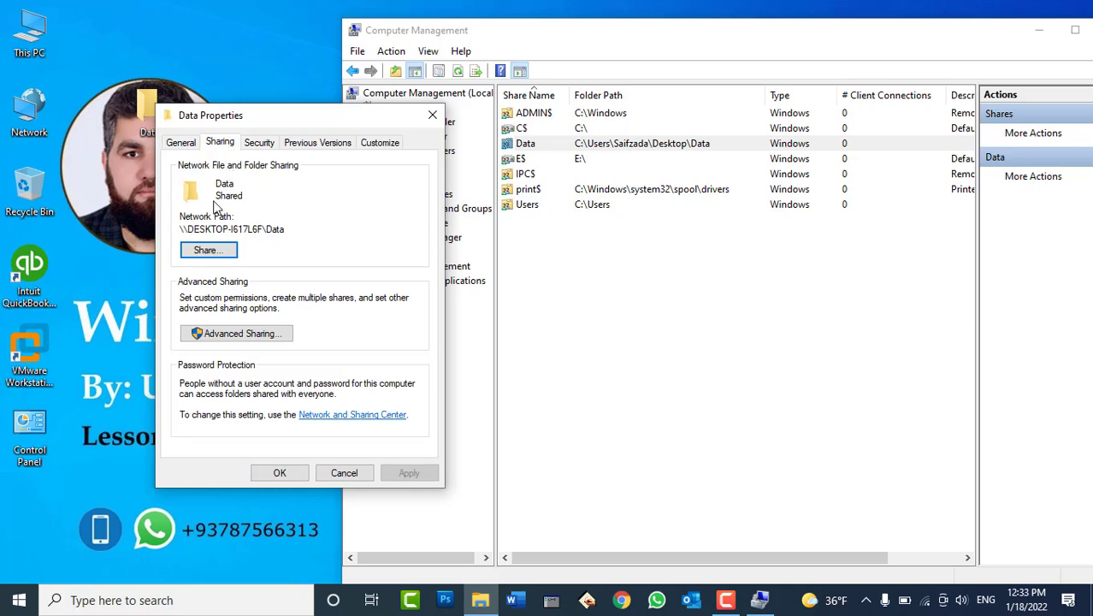
{"action": "left_click", "coordinate": [229, 337]}
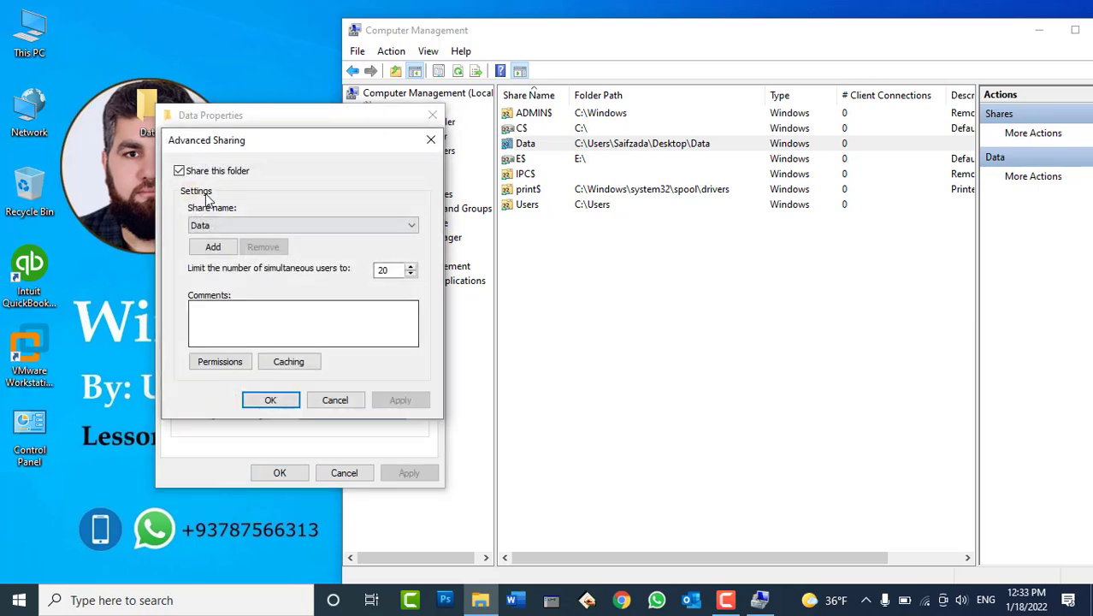
{"action": "left_click", "coordinate": [202, 175]}
{"action": "left_click", "coordinate": [399, 399]}
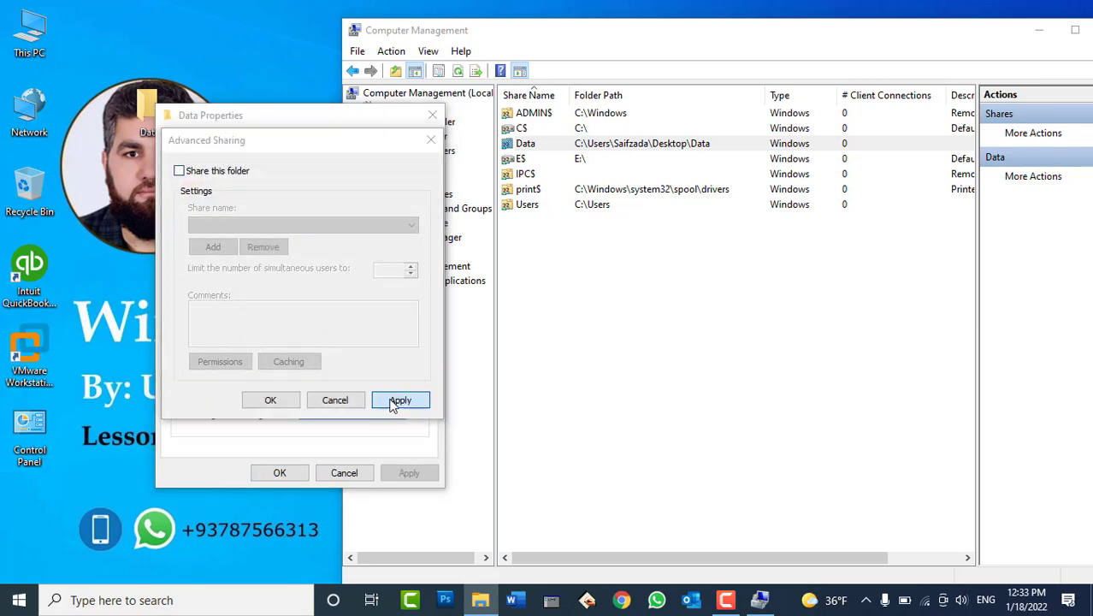
{"action": "left_click", "coordinate": [658, 309]}
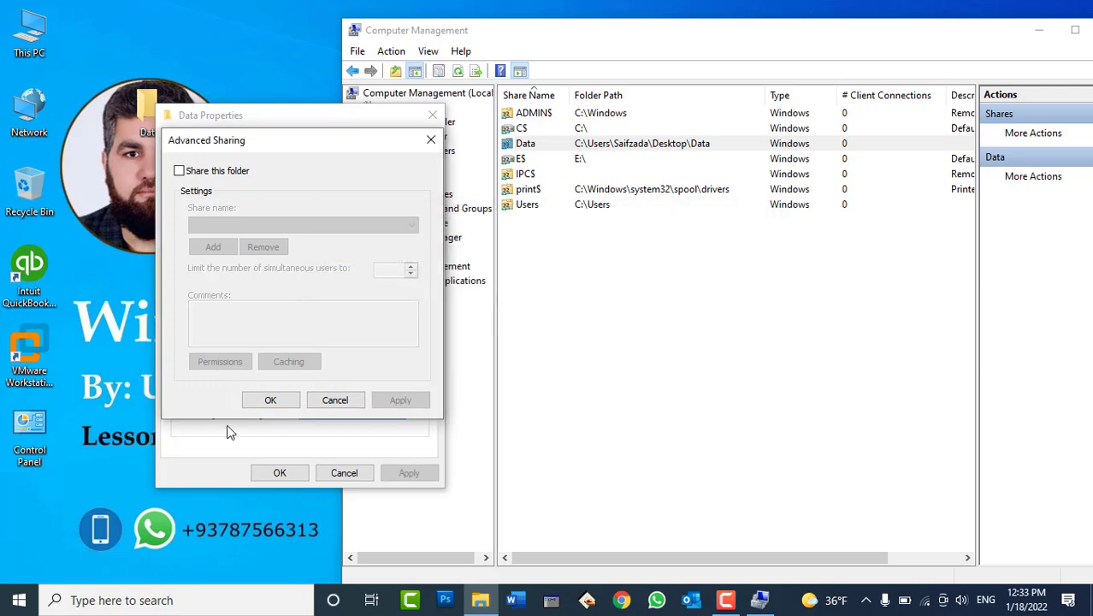
{"action": "left_click", "coordinate": [269, 399]}
{"action": "left_click", "coordinate": [279, 473]}
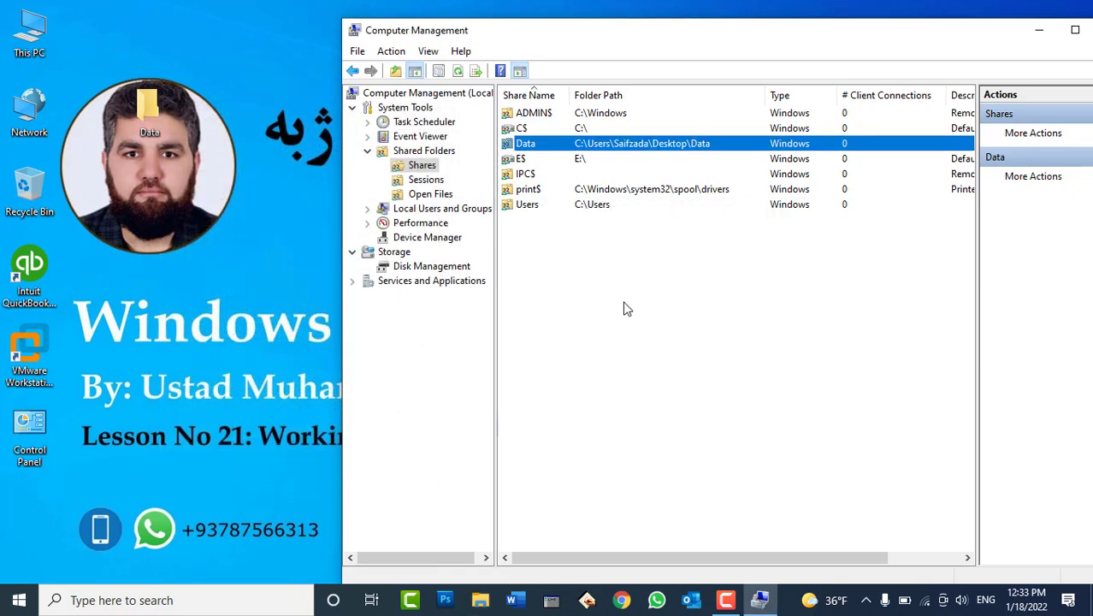
Refresh the Shares list so Data disappears, then go back to the Shared Folders node
{"action": "right_click", "coordinate": [636, 288]}
{"action": "left_click", "coordinate": [676, 345]}
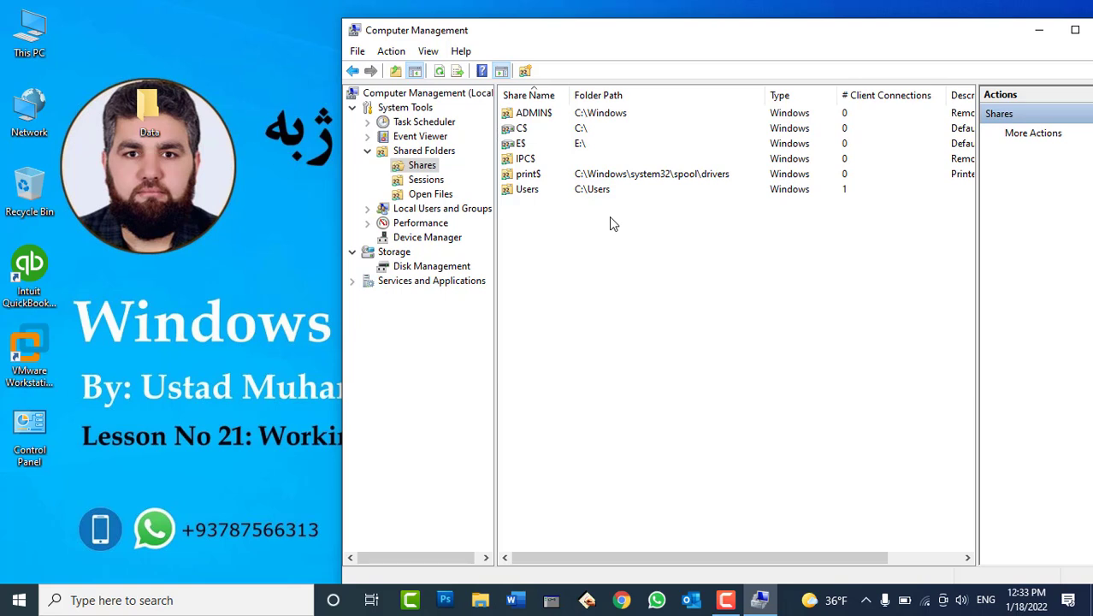
{"action": "left_click", "coordinate": [369, 150]}
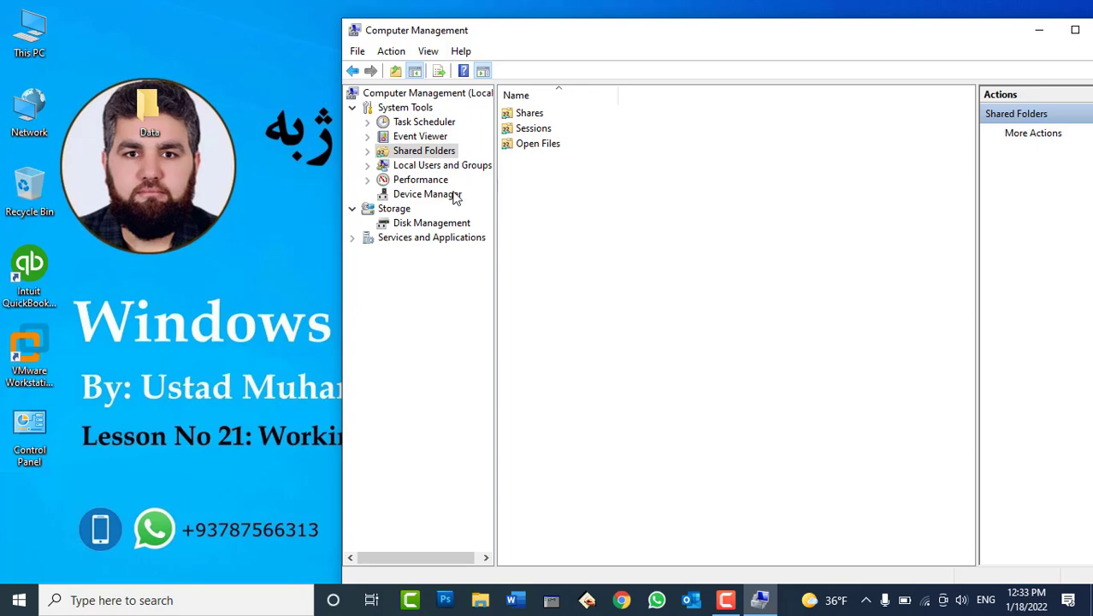
{"action": "left_click", "coordinate": [451, 199]}
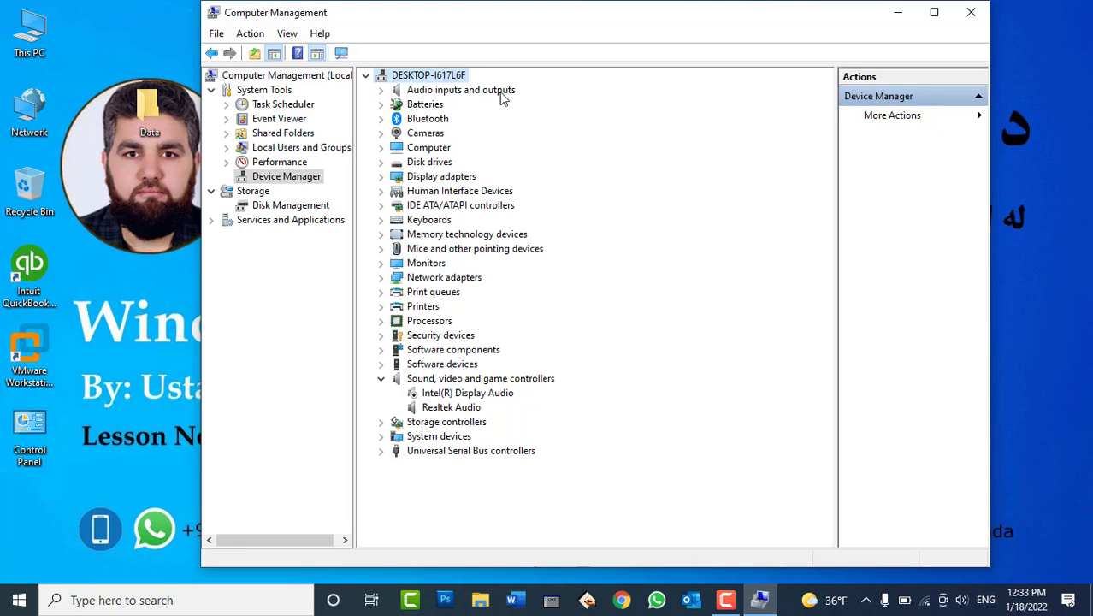
{"action": "left_click", "coordinate": [380, 120]}
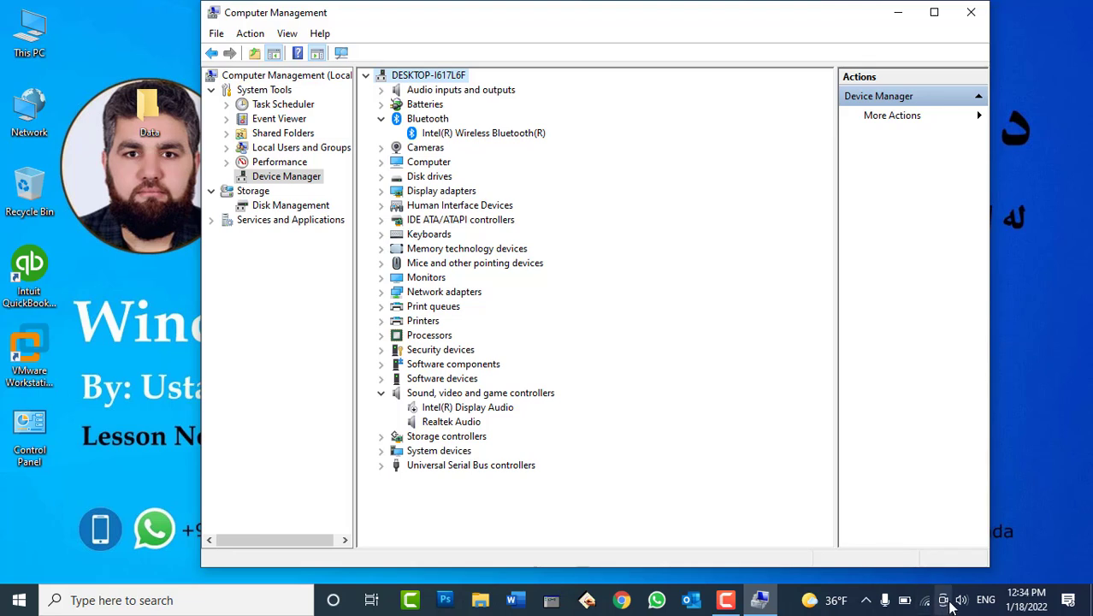
{"action": "left_click", "coordinate": [866, 601]}
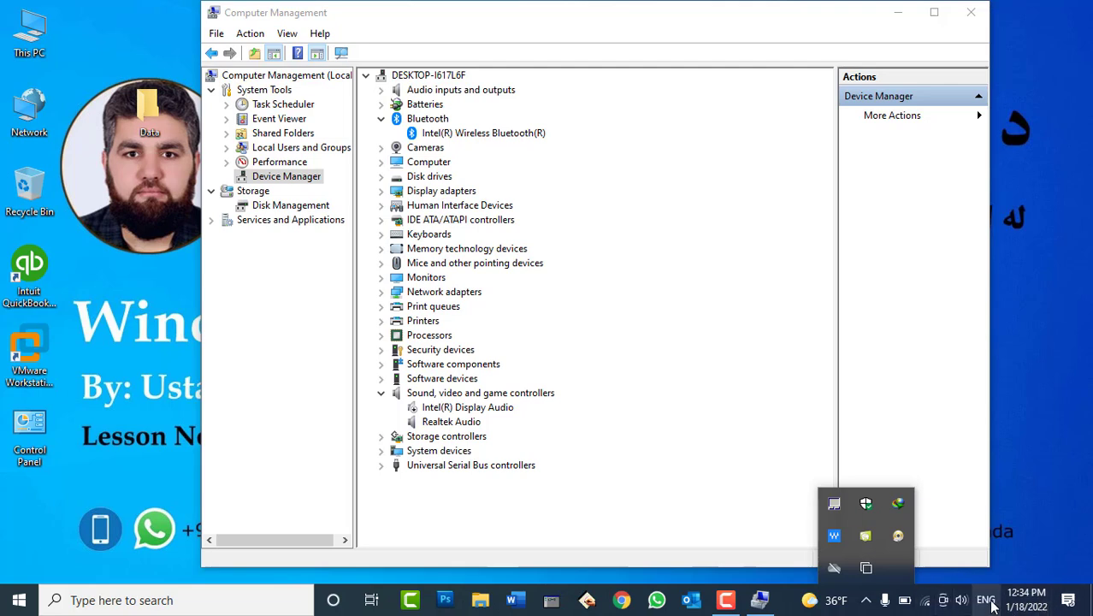
{"action": "left_click", "coordinate": [1045, 452]}
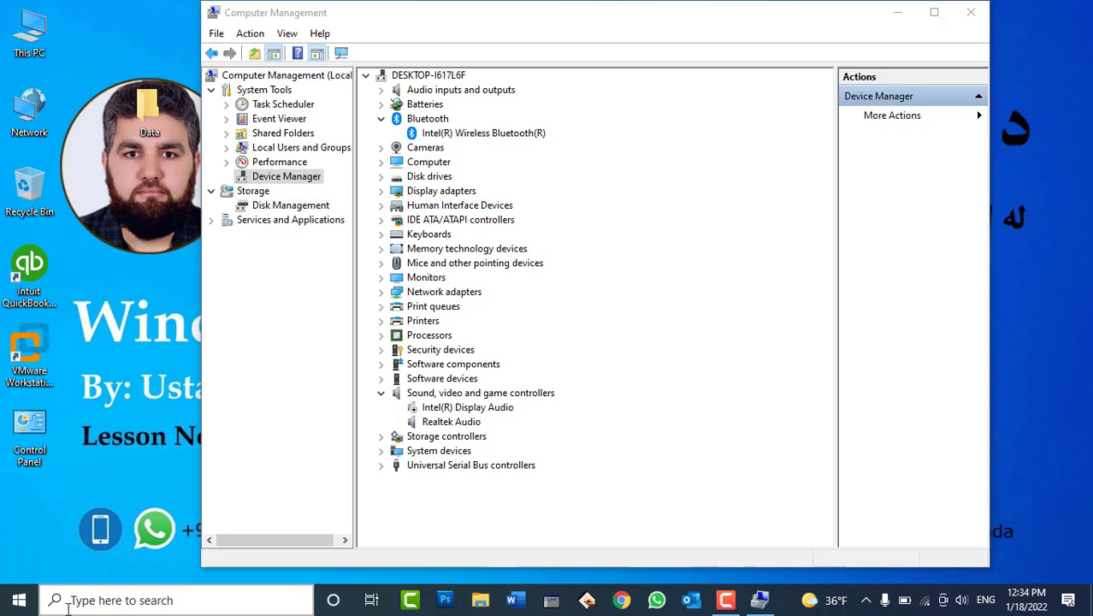
Search 'blut' to reach Bluetooth settings, toggle Bluetooth on then off, and minimise Settings
{"action": "left_click", "coordinate": [140, 600]}
{"action": "type", "text": "blut"}
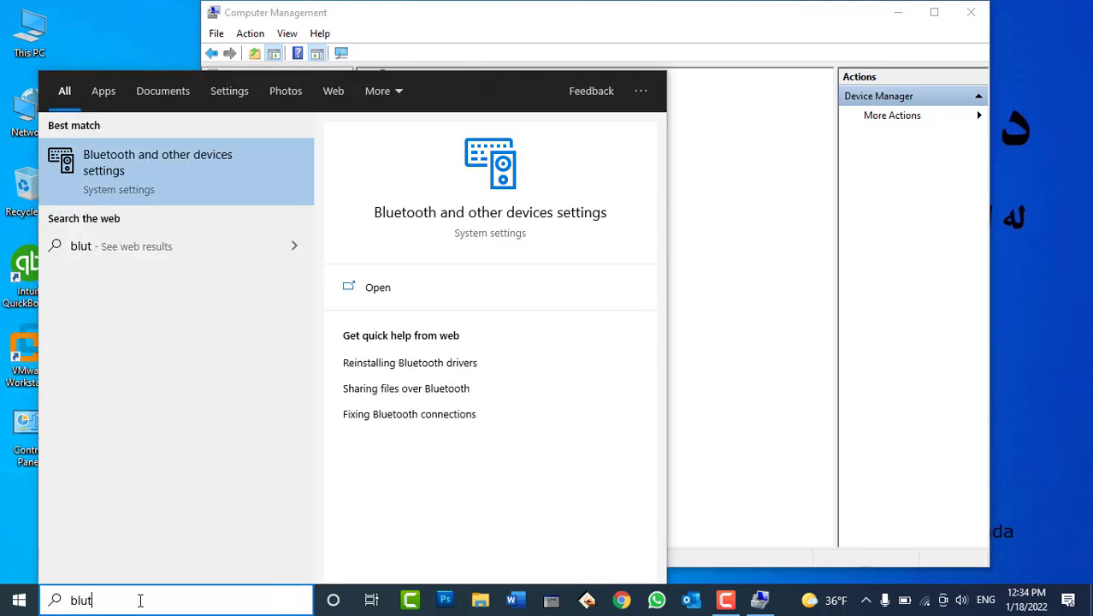
{"action": "key", "text": "Return"}
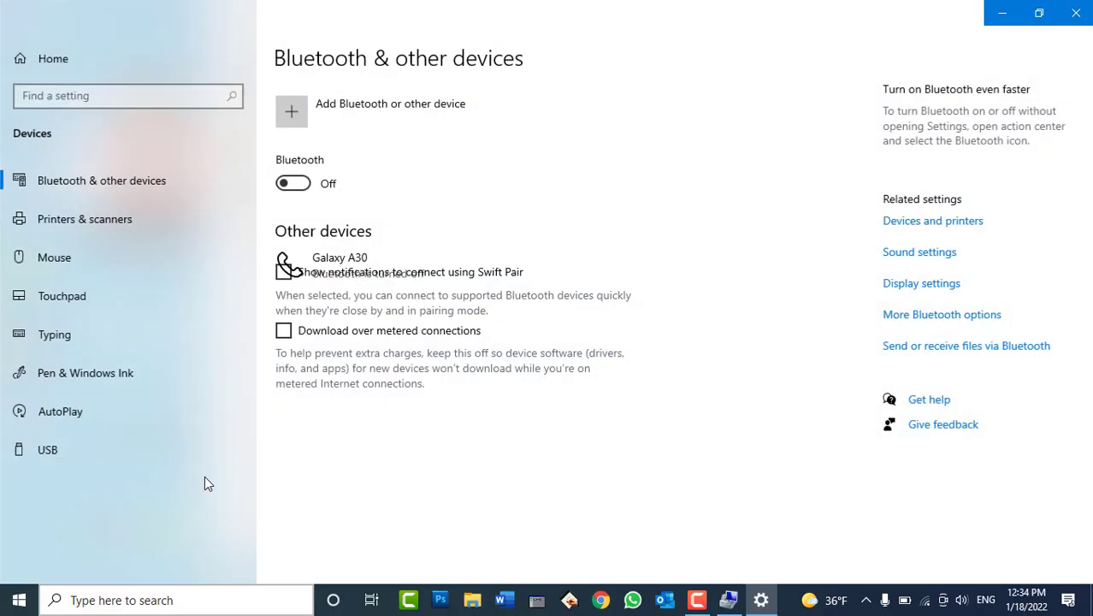
{"action": "left_click", "coordinate": [289, 184]}
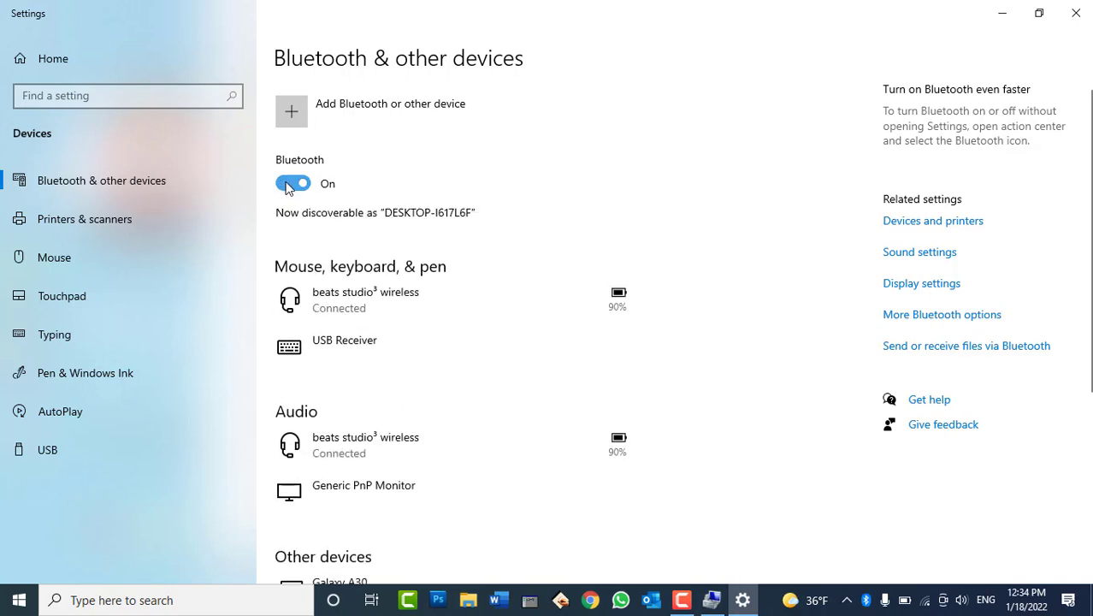
{"action": "left_click", "coordinate": [289, 184]}
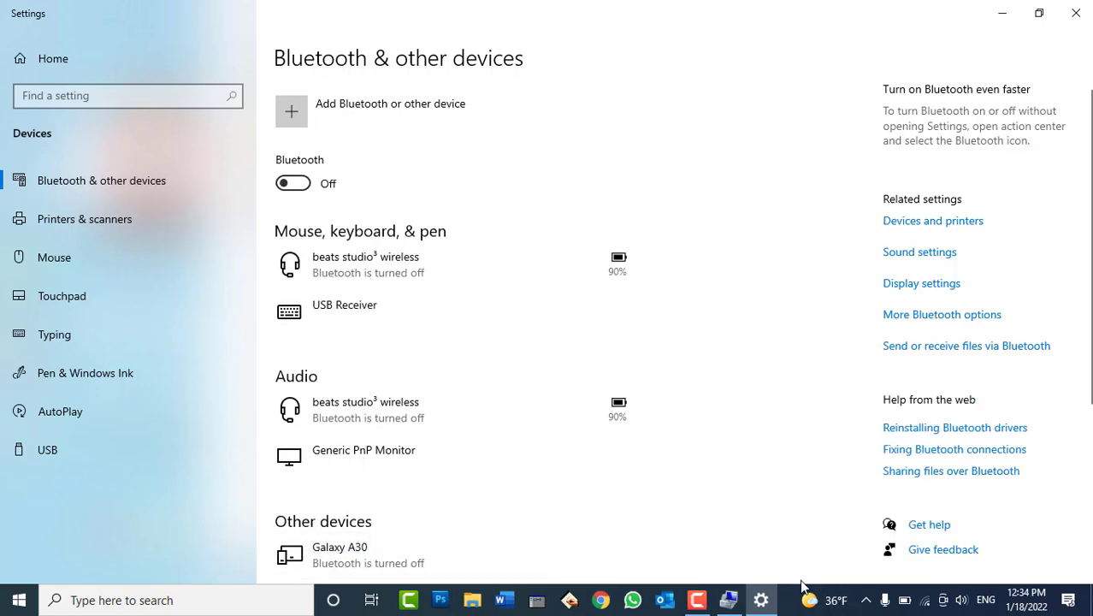
{"action": "left_click", "coordinate": [760, 599]}
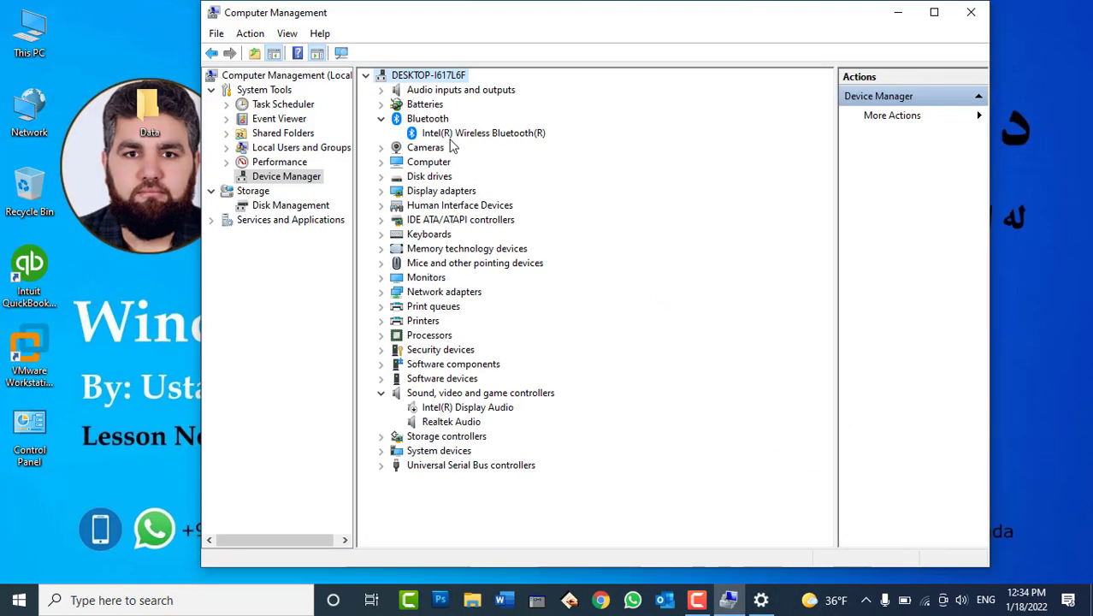
Disable the Intel(R) Wireless Bluetooth(R) device and confirm with Yes
{"action": "right_click", "coordinate": [451, 137]}
{"action": "left_click", "coordinate": [477, 169]}
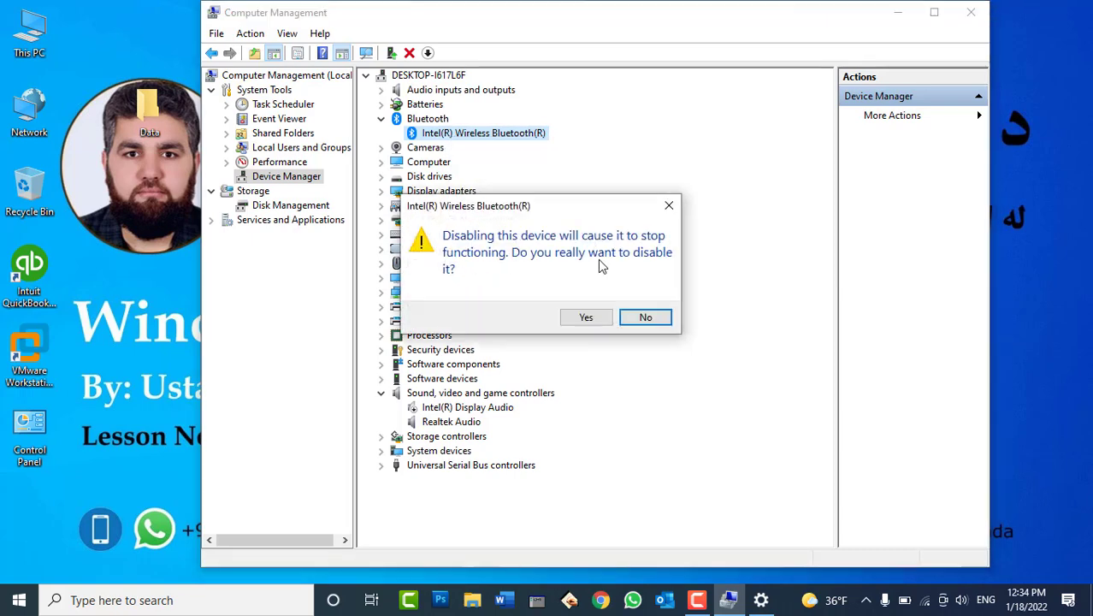
{"action": "left_click", "coordinate": [585, 317]}
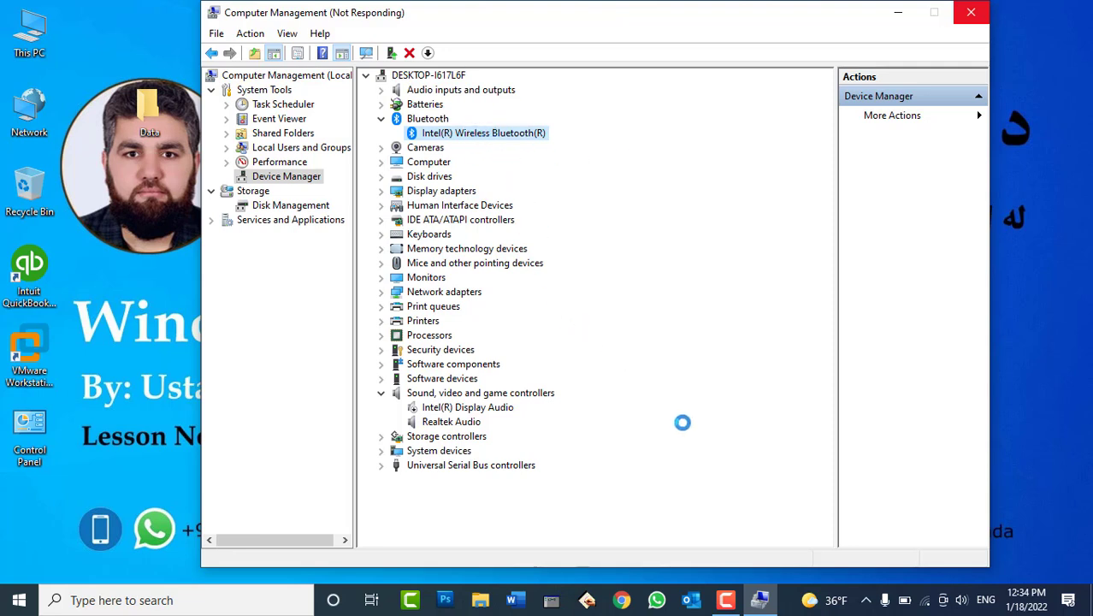
Refresh the desktop three times and return to the Computer Management window
{"action": "right_click", "coordinate": [1051, 208]}
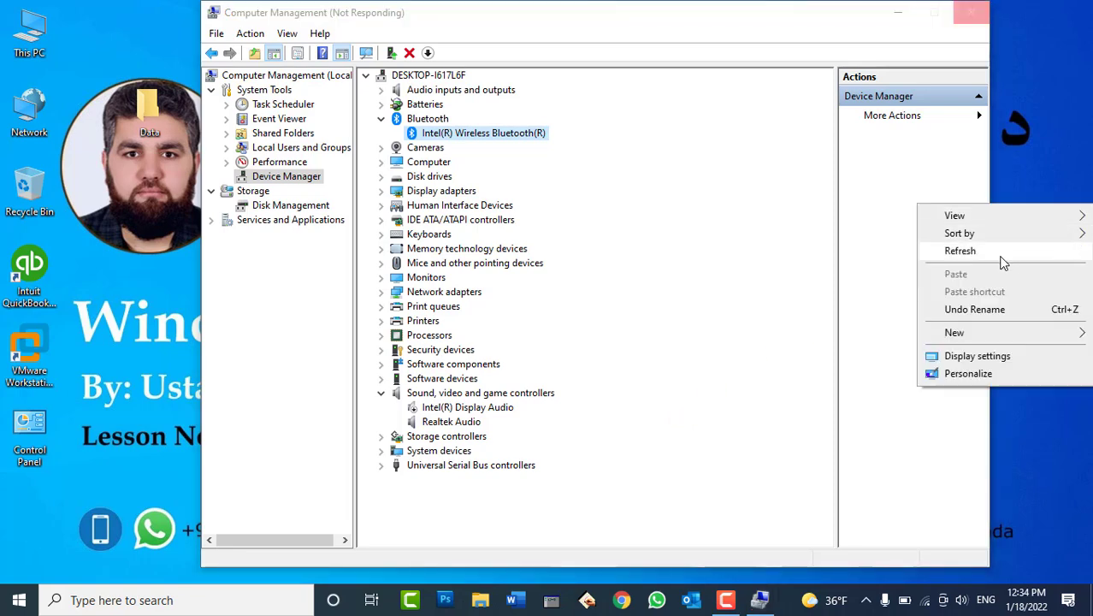
{"action": "left_click", "coordinate": [996, 248]}
{"action": "right_click", "coordinate": [1009, 181]}
{"action": "left_click", "coordinate": [1006, 227]}
{"action": "right_click", "coordinate": [1005, 173]}
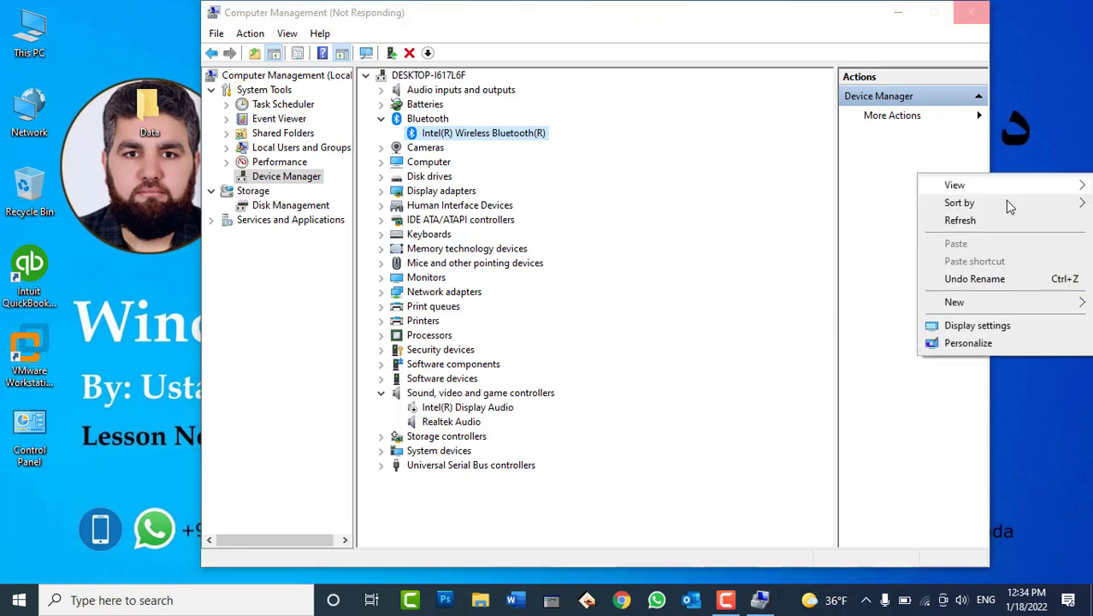
{"action": "left_click", "coordinate": [996, 220]}
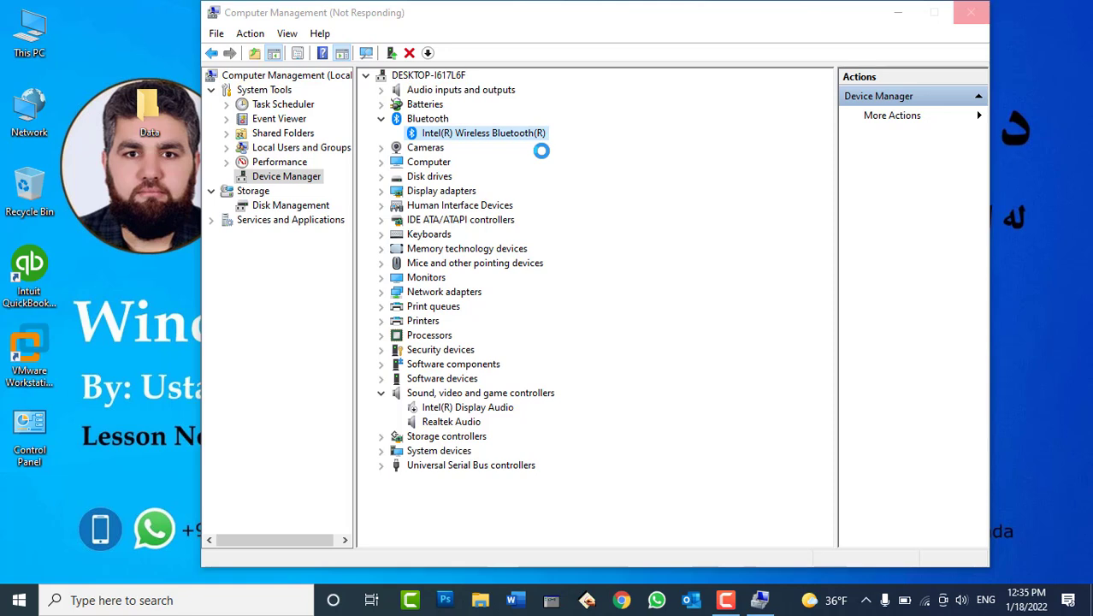
{"action": "left_click", "coordinate": [726, 601]}
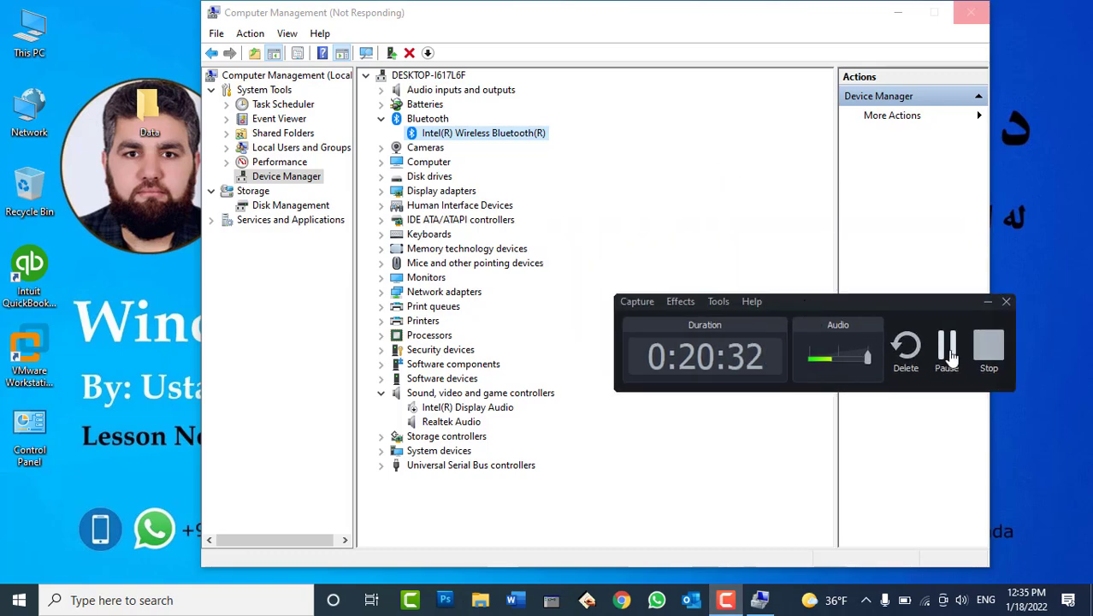
{"action": "left_click", "coordinate": [911, 291]}
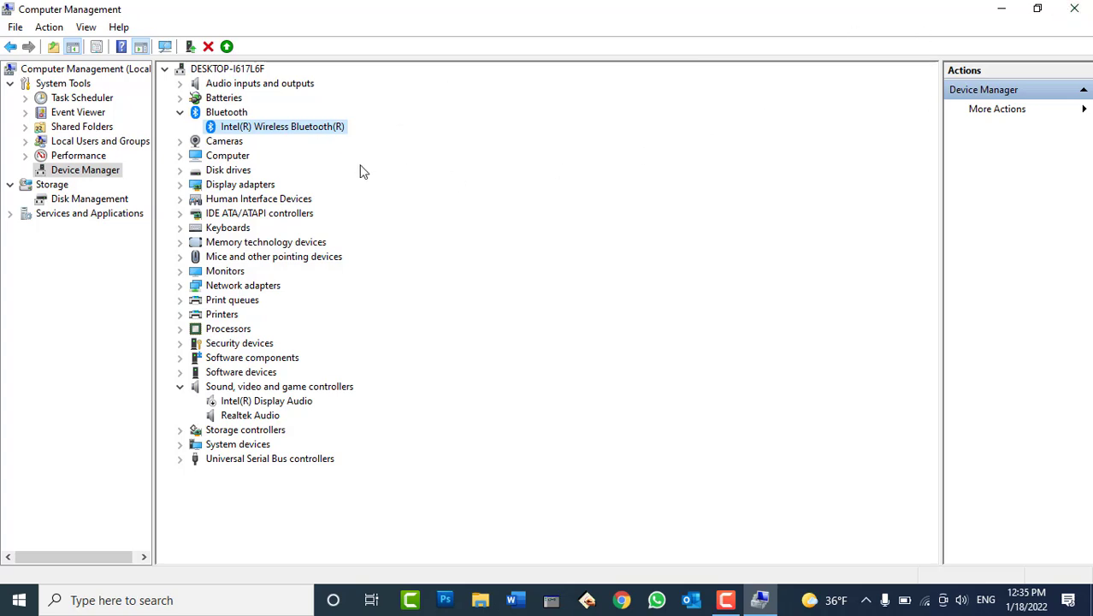
Collapse Bluetooth, expand Display adapters and inspect Intel(R) HD Graphics 620's actions without changing it
{"action": "left_click", "coordinate": [178, 114]}
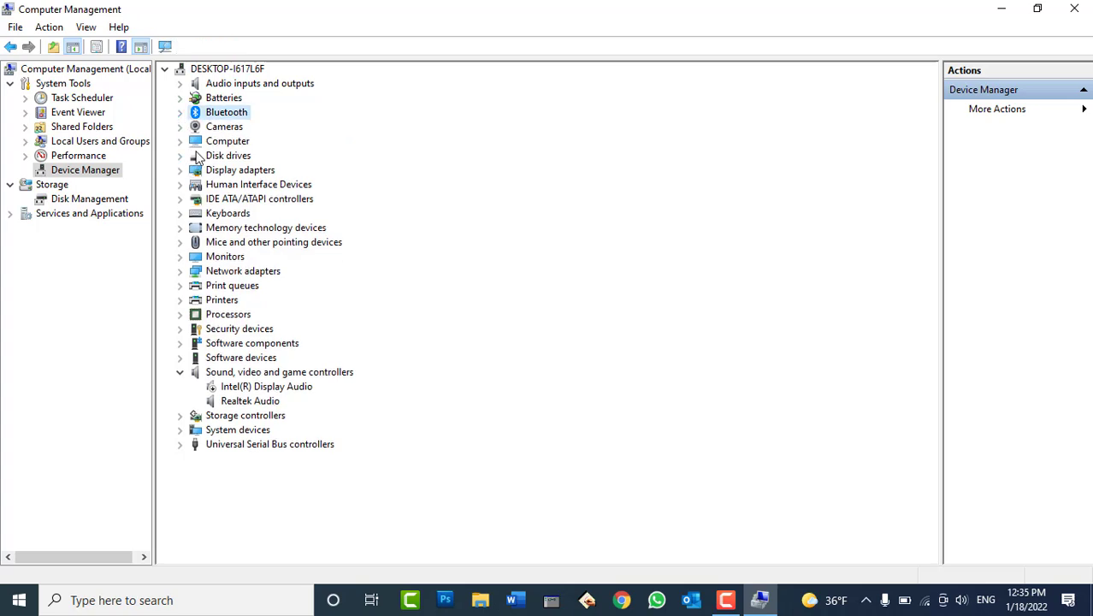
{"action": "left_click", "coordinate": [180, 170]}
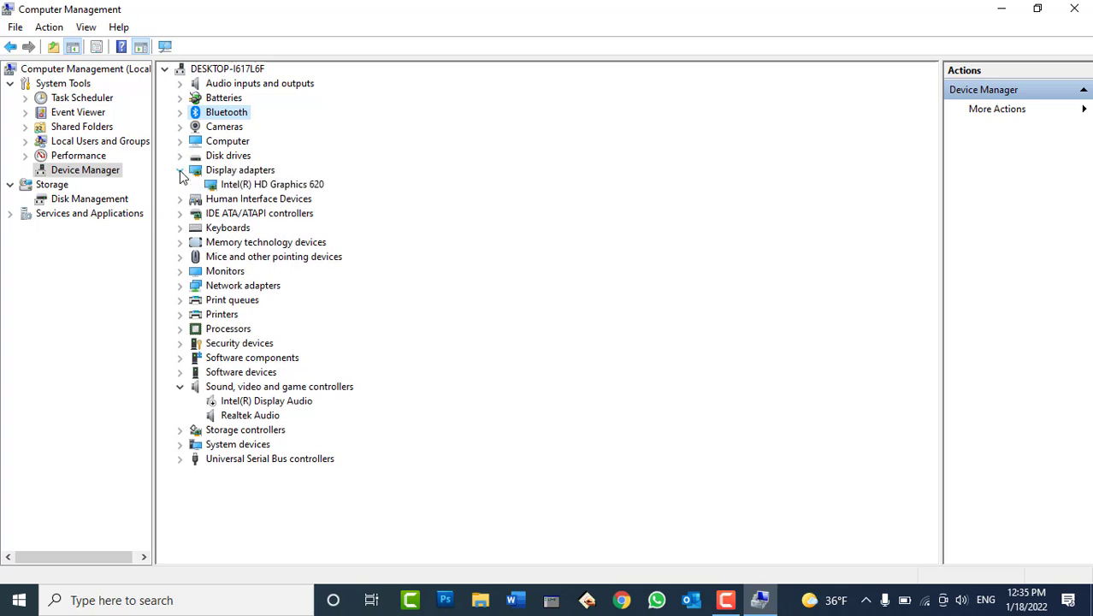
{"action": "right_click", "coordinate": [273, 187]}
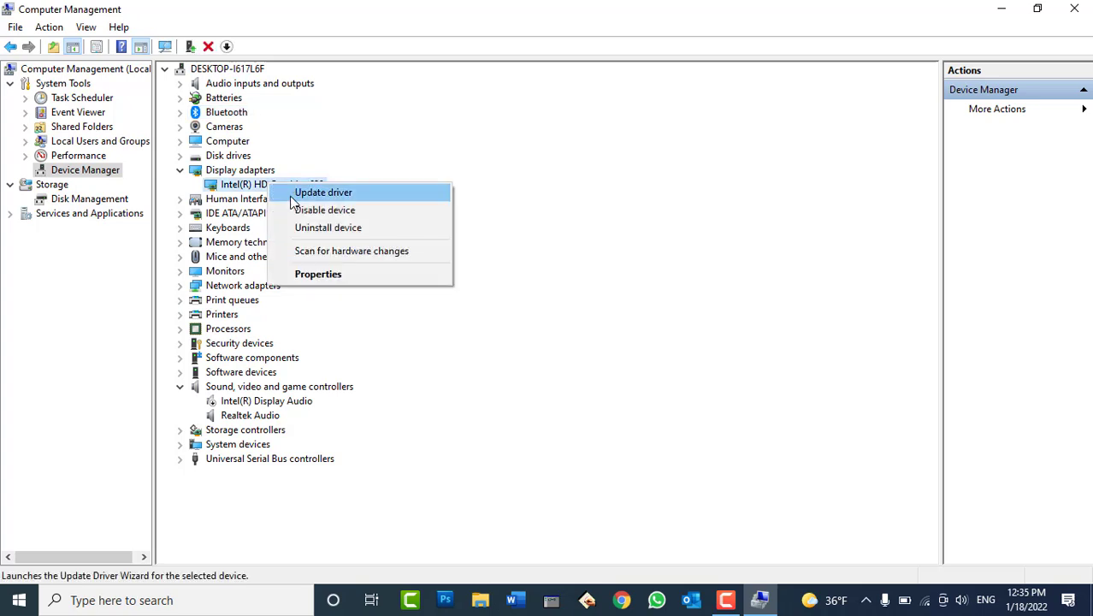
{"action": "left_click", "coordinate": [484, 24]}
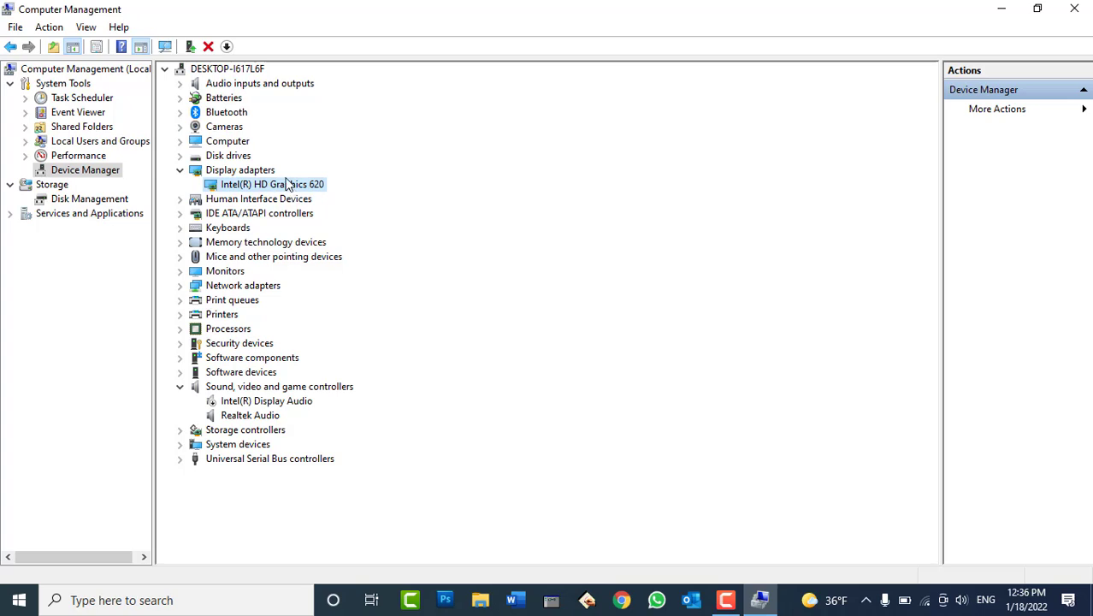
Expand Network adapters and check the current Wi-Fi connection status in the tray
{"action": "left_click", "coordinate": [179, 286]}
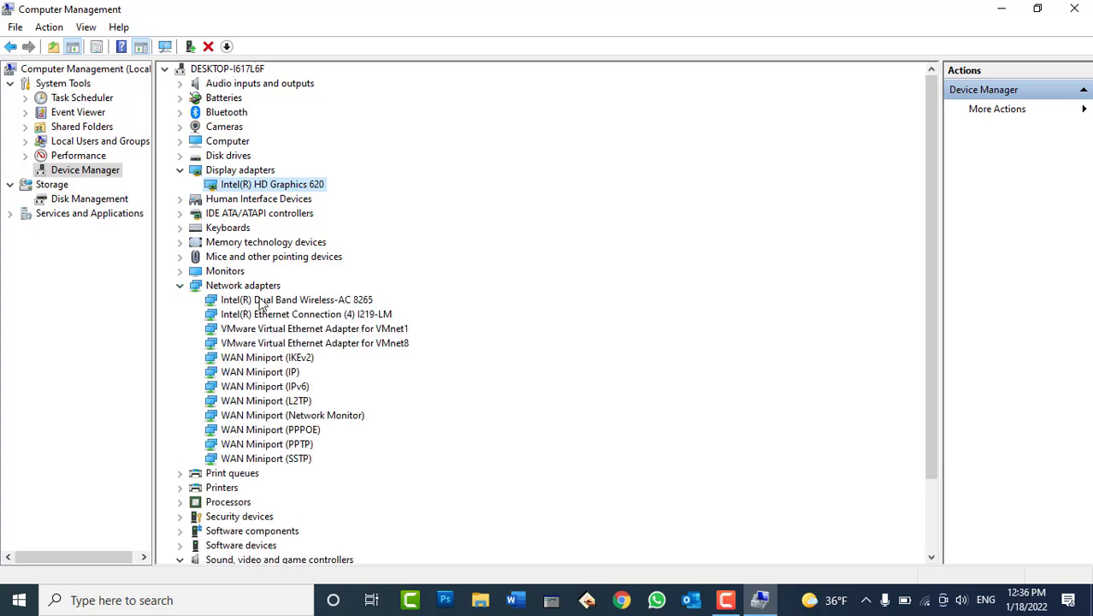
{"action": "left_click", "coordinate": [180, 286]}
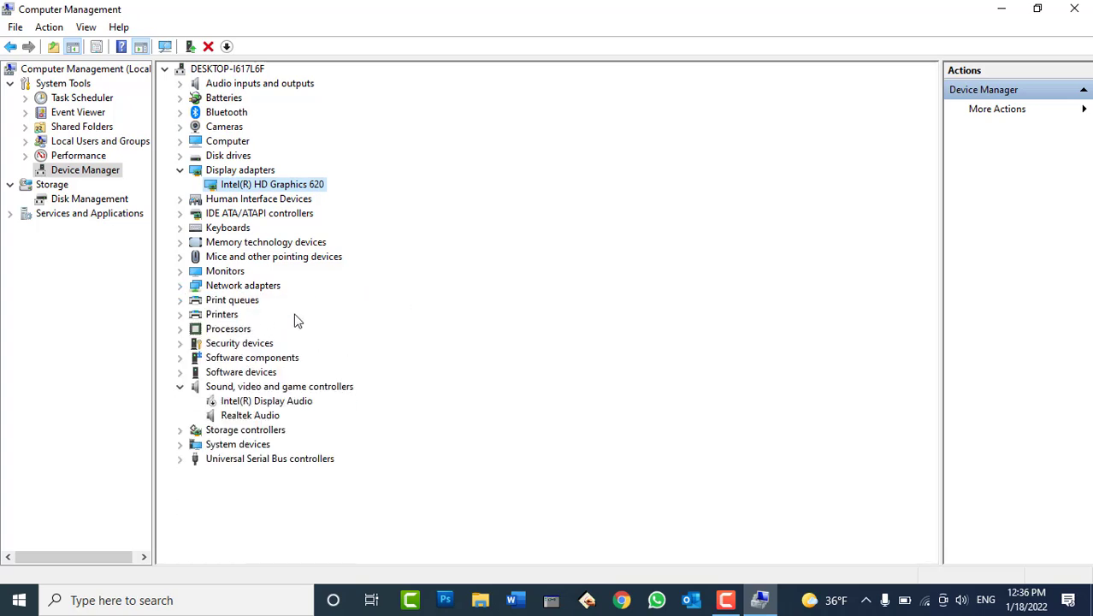
{"action": "double_click", "coordinate": [261, 289]}
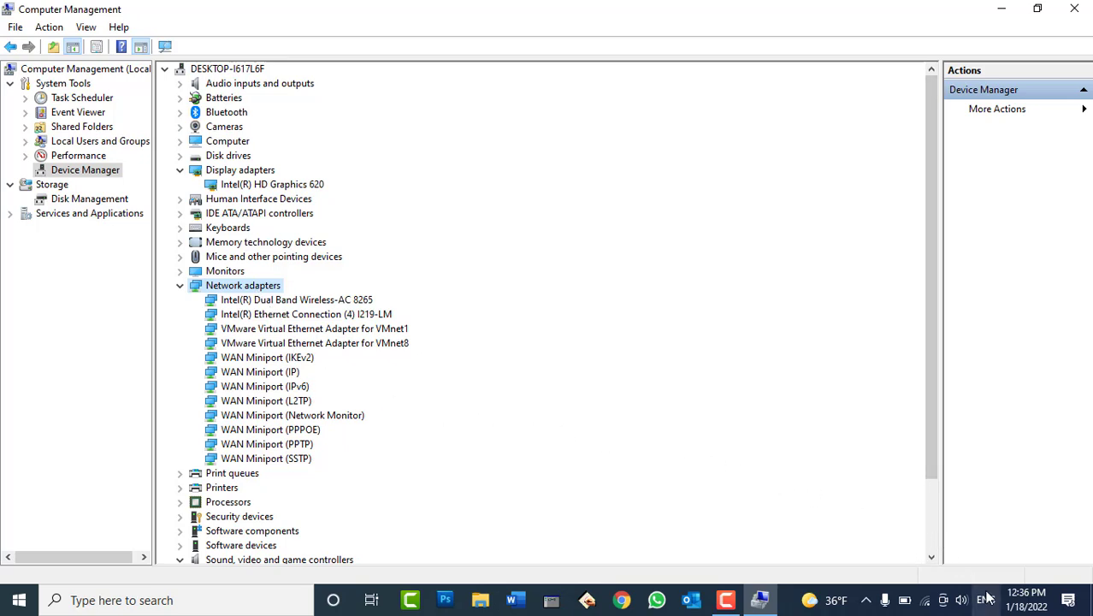
{"action": "left_click", "coordinate": [925, 600]}
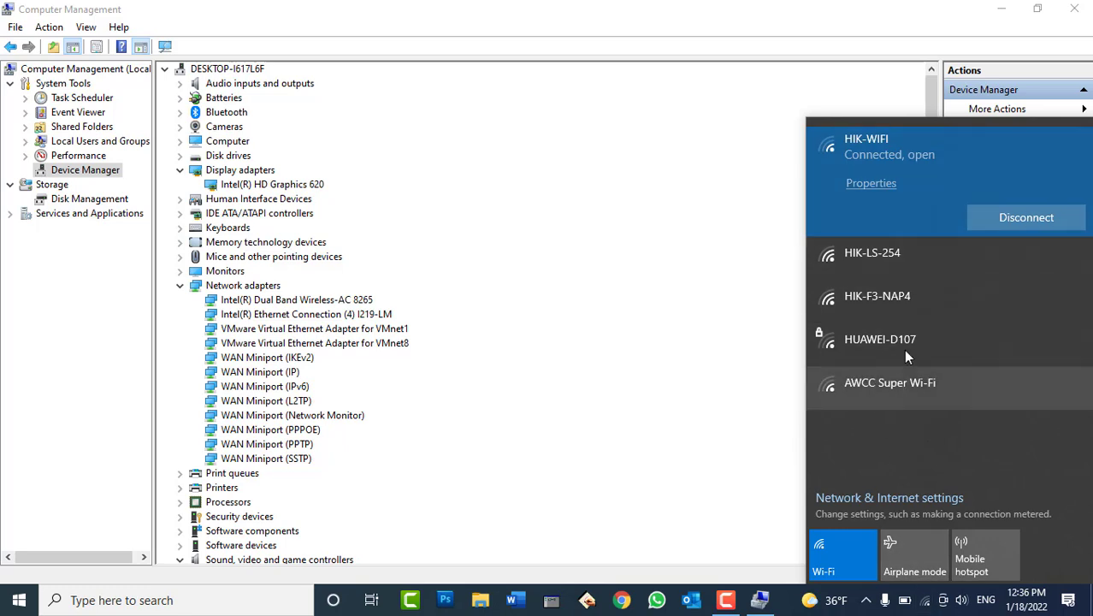
{"action": "left_click", "coordinate": [618, 37]}
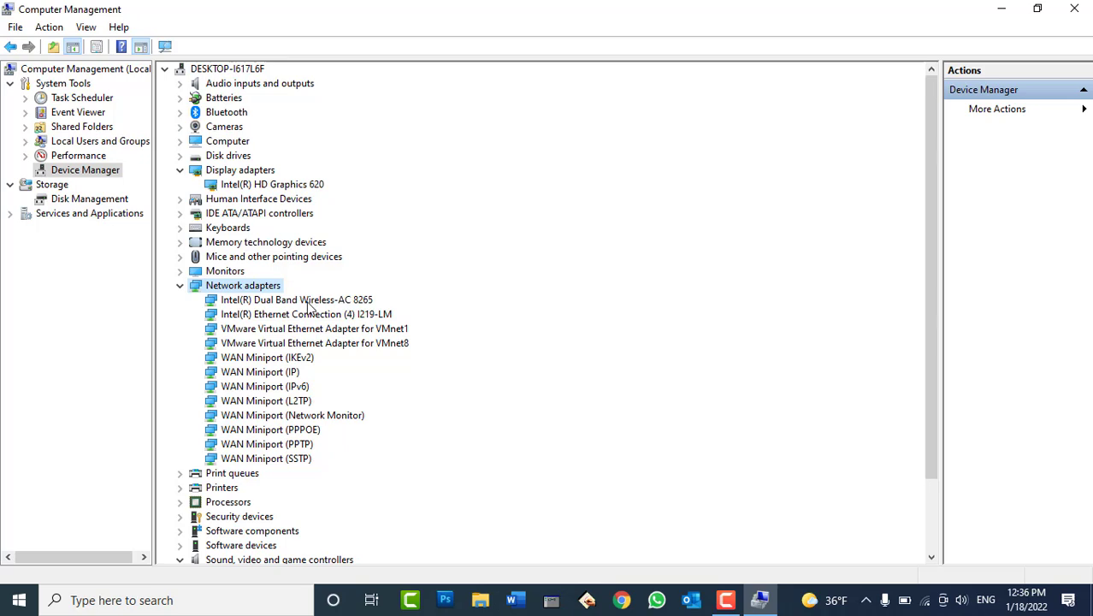
Disable the Intel(R) Dual Band Wireless-AC 8265 adapter and check network status
{"action": "right_click", "coordinate": [312, 301]}
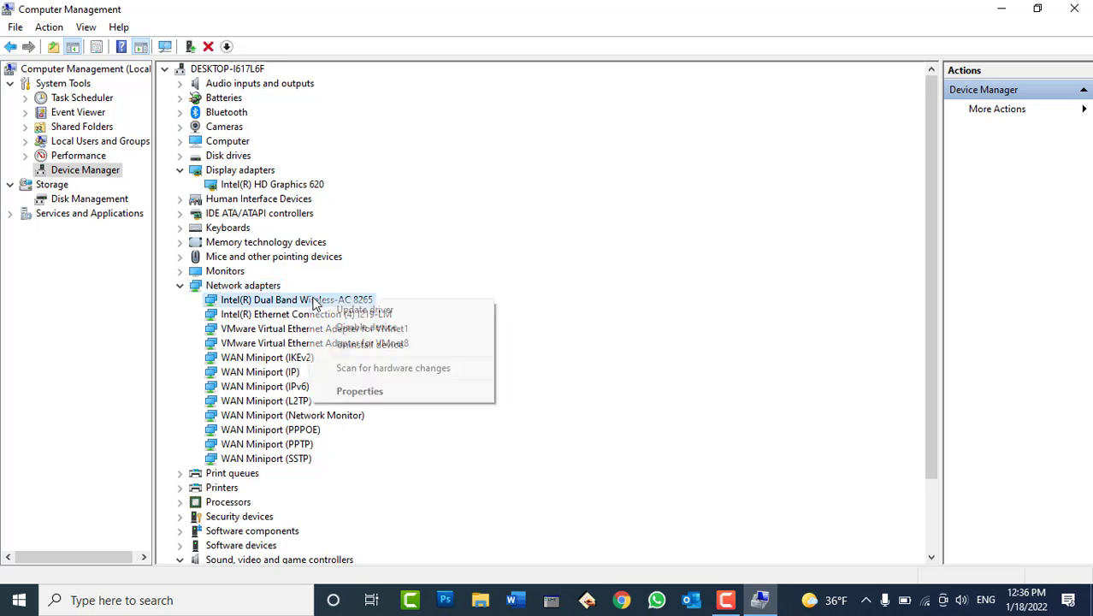
{"action": "left_click", "coordinate": [341, 330]}
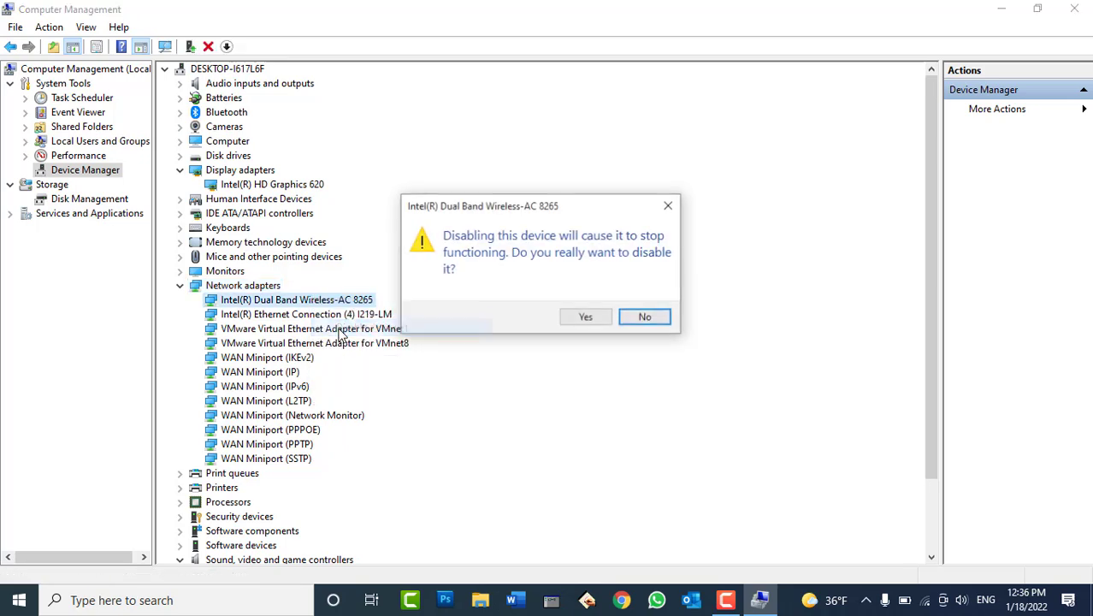
{"action": "left_click", "coordinate": [585, 317]}
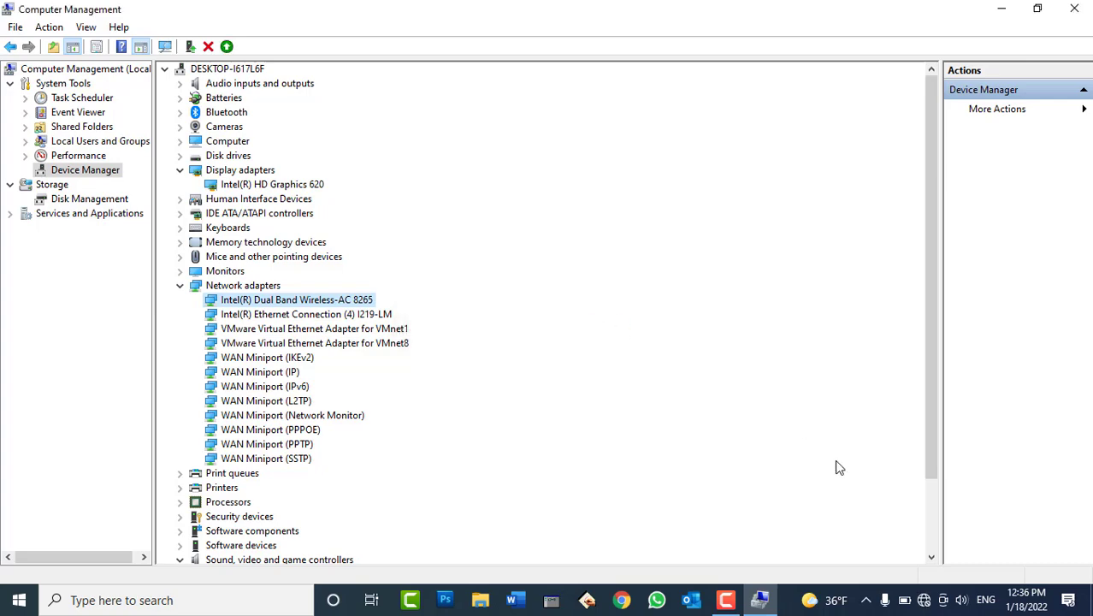
{"action": "left_click", "coordinate": [923, 599]}
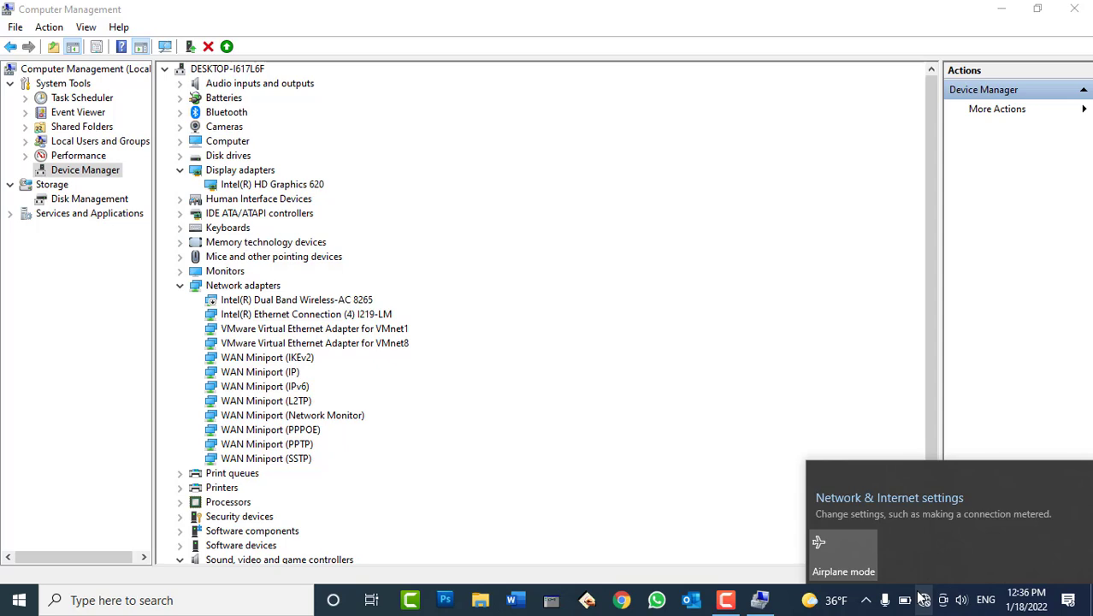
Re-enable the Wi-Fi adapter, confirm networks are available, and collapse Network adapters
{"action": "left_click", "coordinate": [328, 308]}
{"action": "right_click", "coordinate": [328, 308]}
{"action": "left_click", "coordinate": [354, 329]}
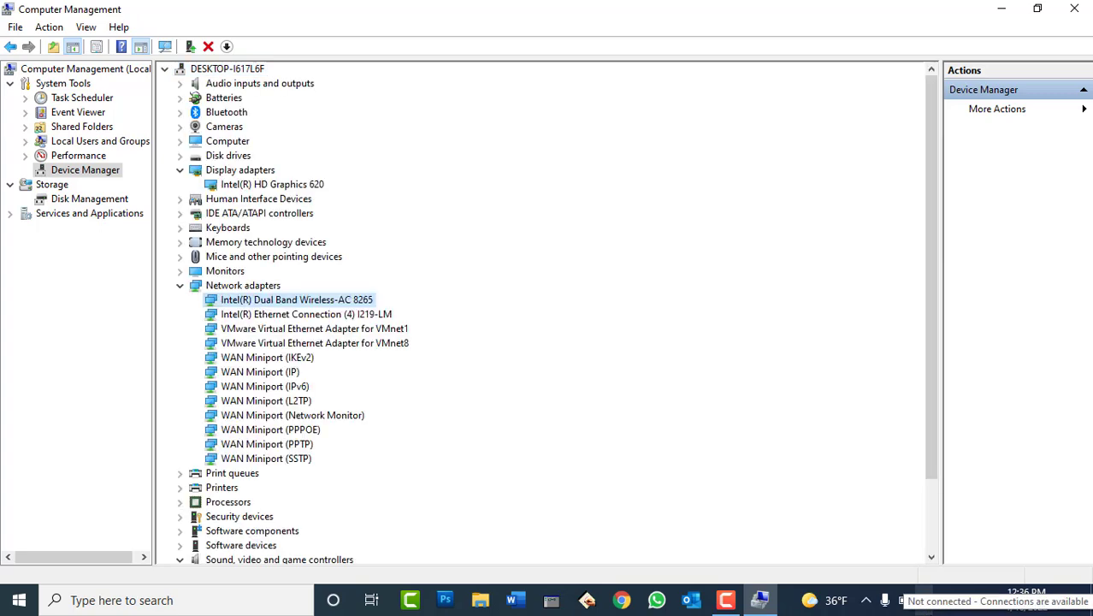
{"action": "left_click", "coordinate": [925, 599]}
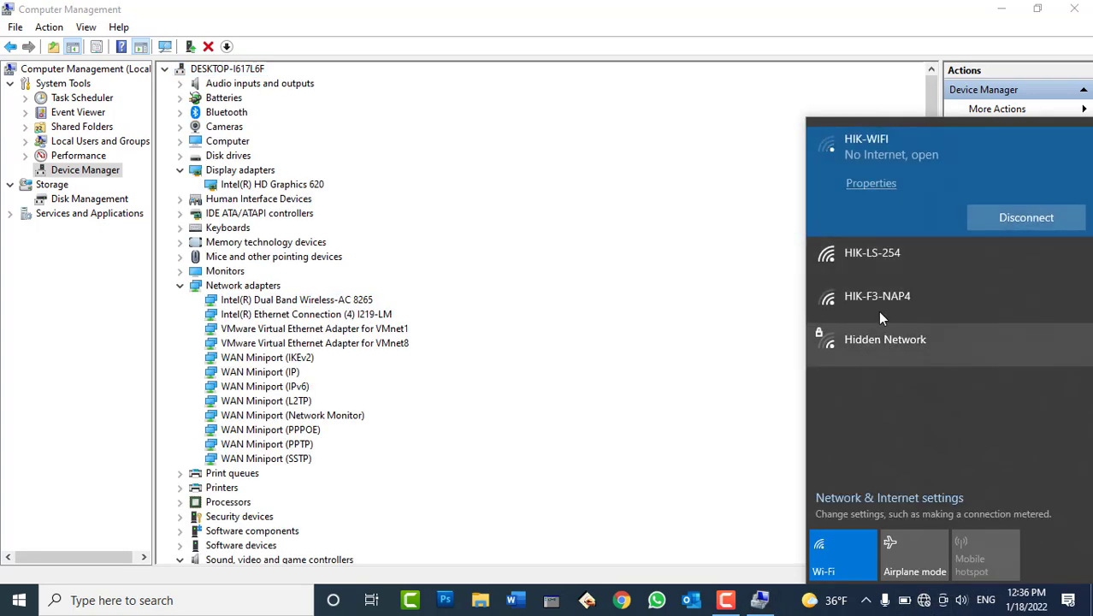
{"action": "left_click", "coordinate": [179, 287]}
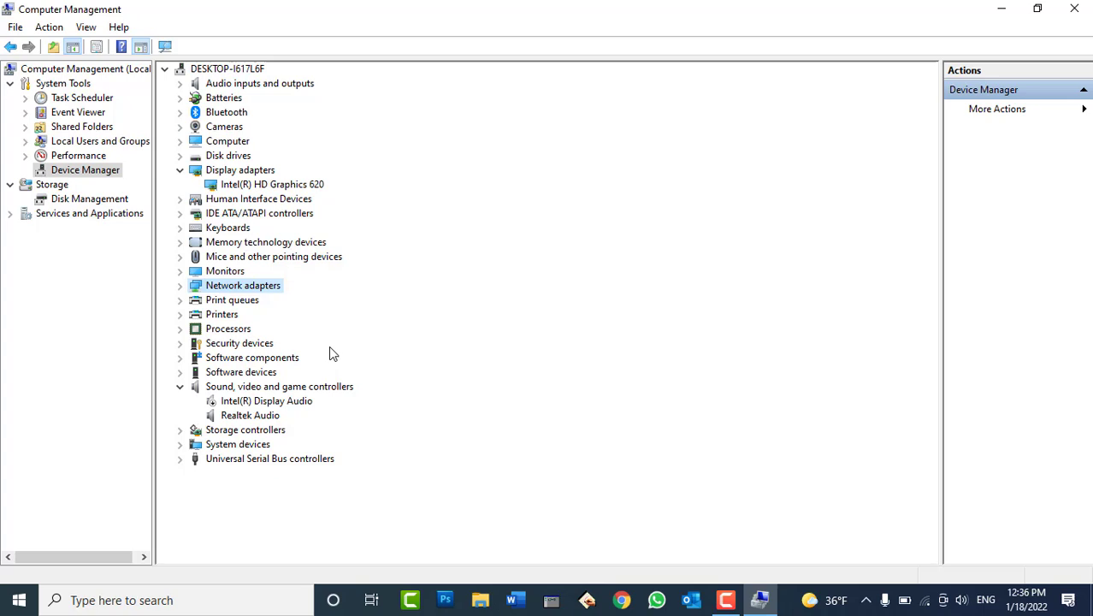
{"action": "right_click", "coordinate": [267, 407]}
{"action": "left_click", "coordinate": [323, 429]}
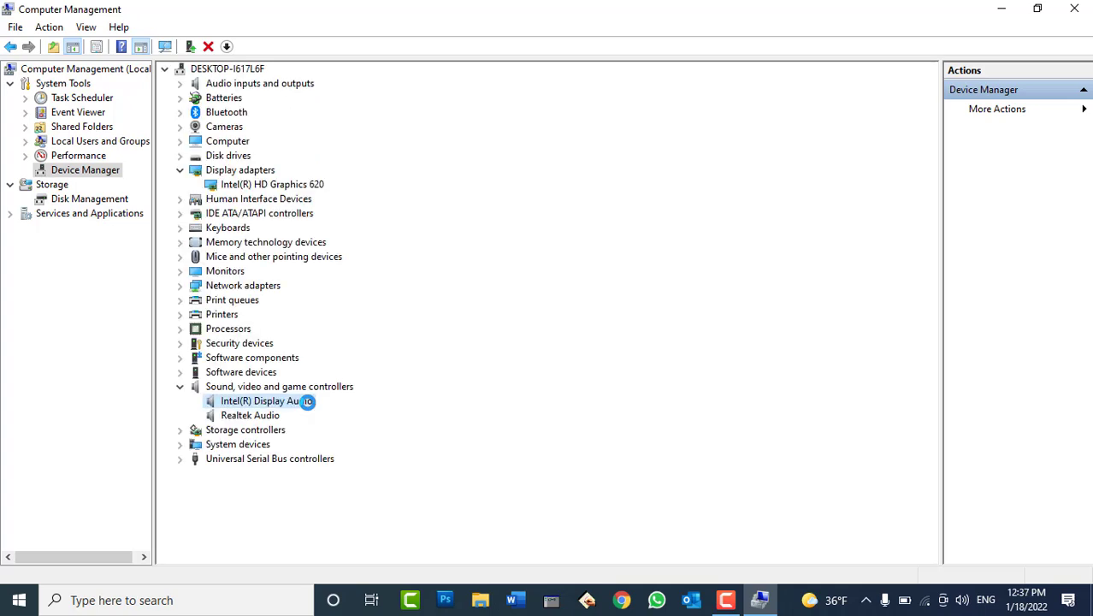
{"action": "left_click", "coordinate": [182, 388]}
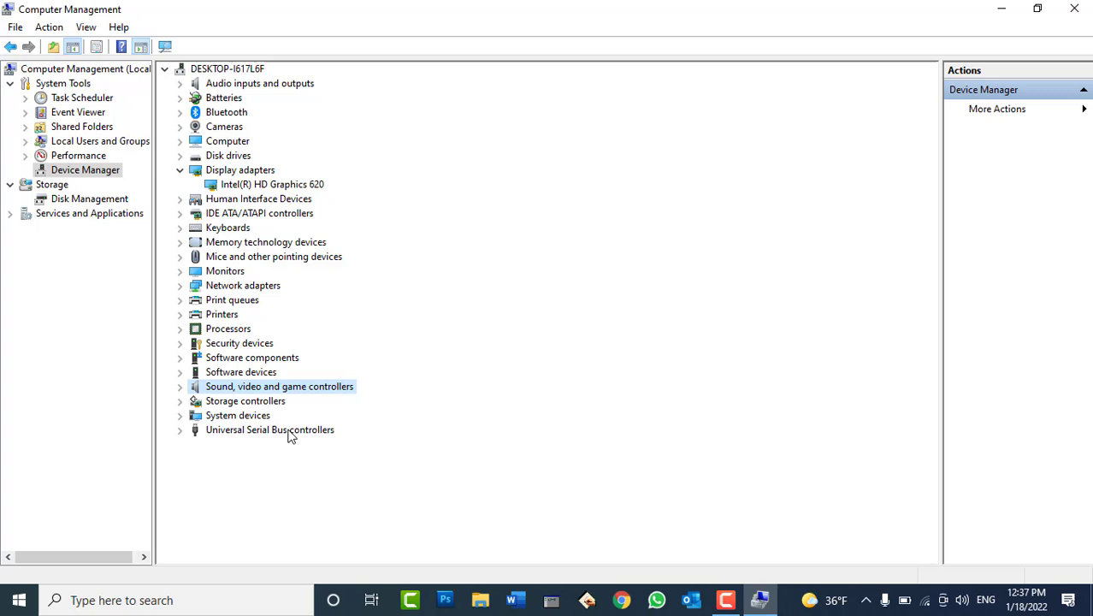
Expand Universal Serial Bus controllers and disable the first USB Composite Device
{"action": "left_click", "coordinate": [179, 430]}
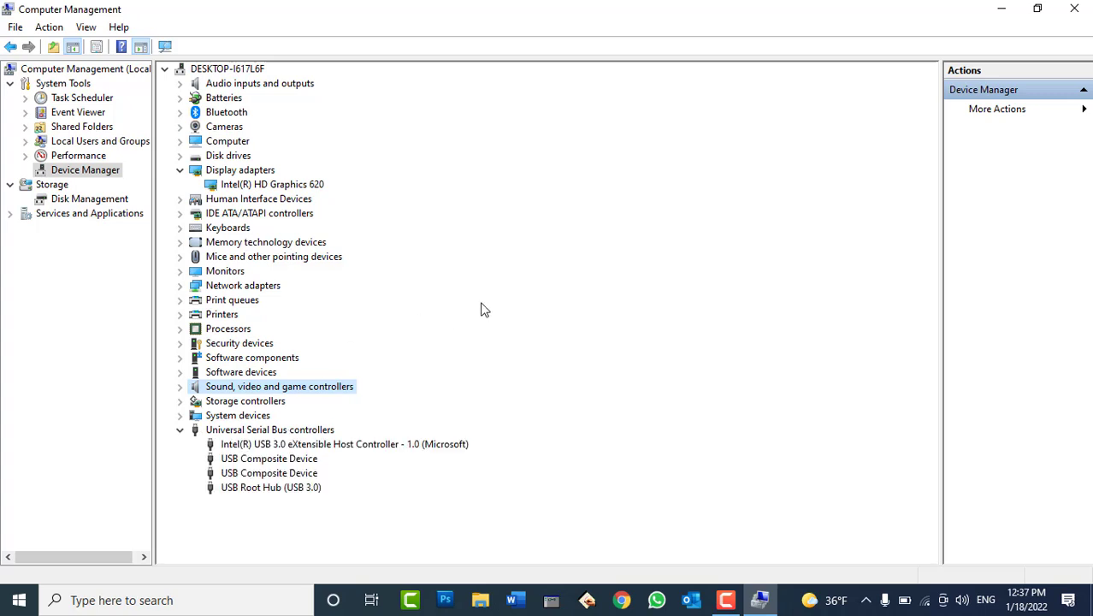
{"action": "left_click", "coordinate": [269, 459]}
{"action": "left_click", "coordinate": [272, 473]}
{"action": "left_click", "coordinate": [272, 487]}
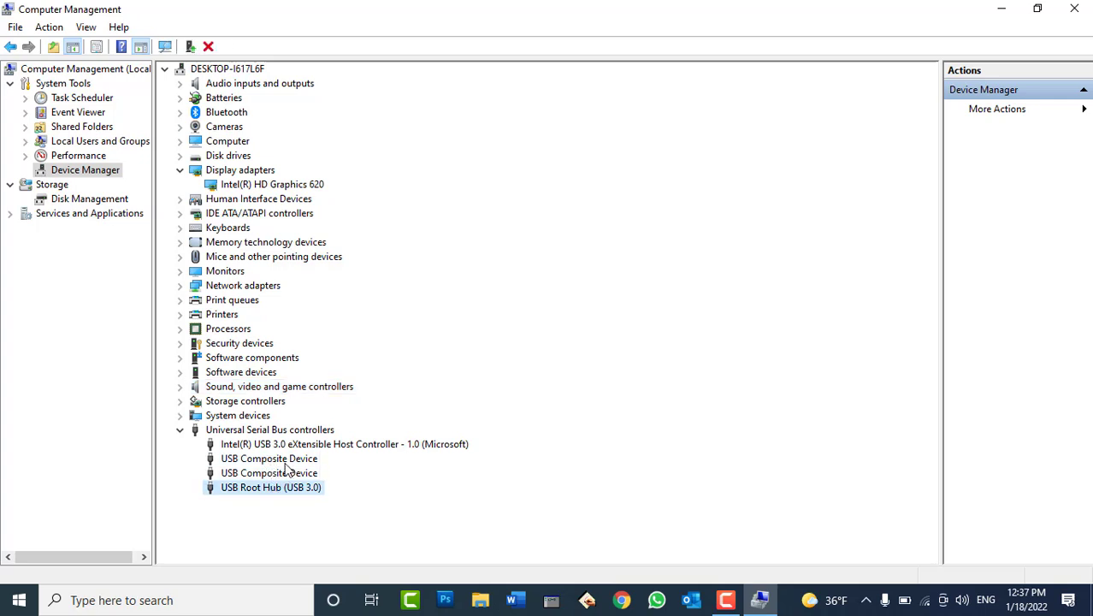
{"action": "left_click", "coordinate": [284, 445]}
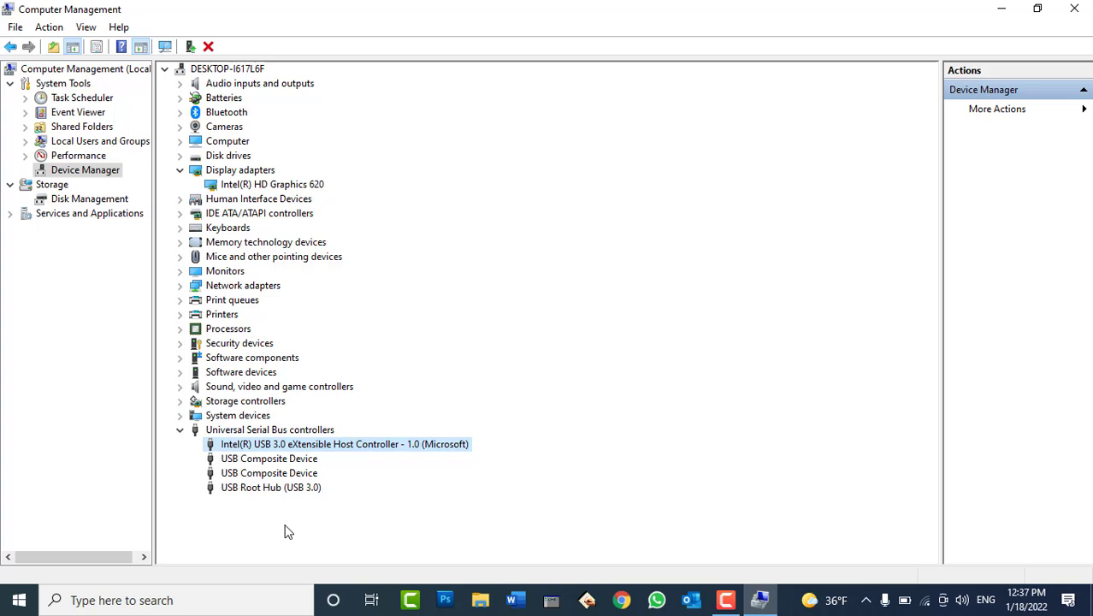
{"action": "right_click", "coordinate": [267, 462]}
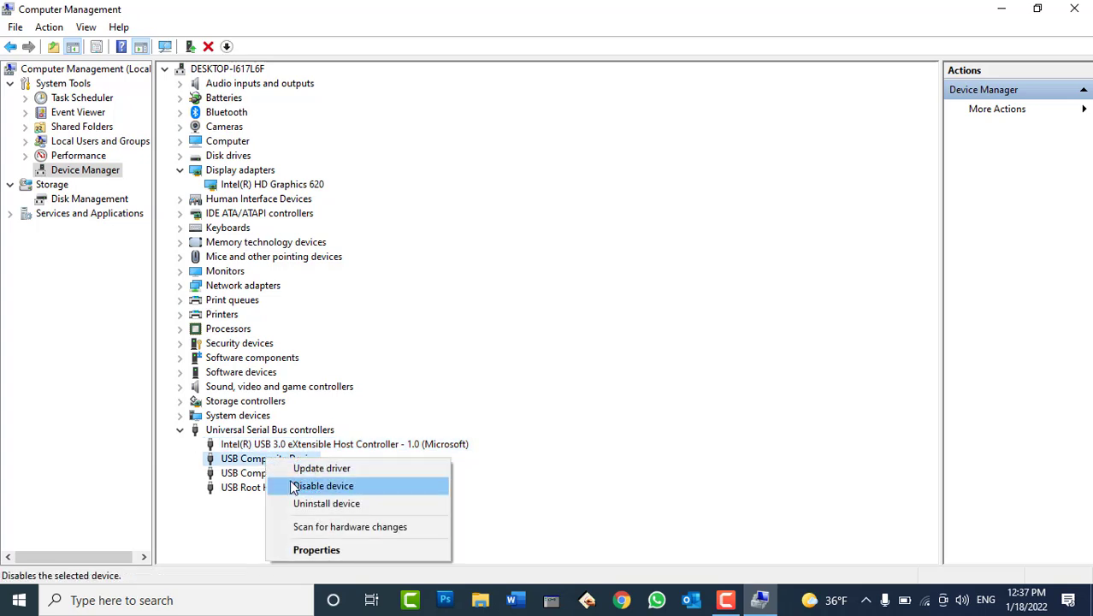
{"action": "left_click", "coordinate": [290, 484]}
{"action": "left_click", "coordinate": [585, 317]}
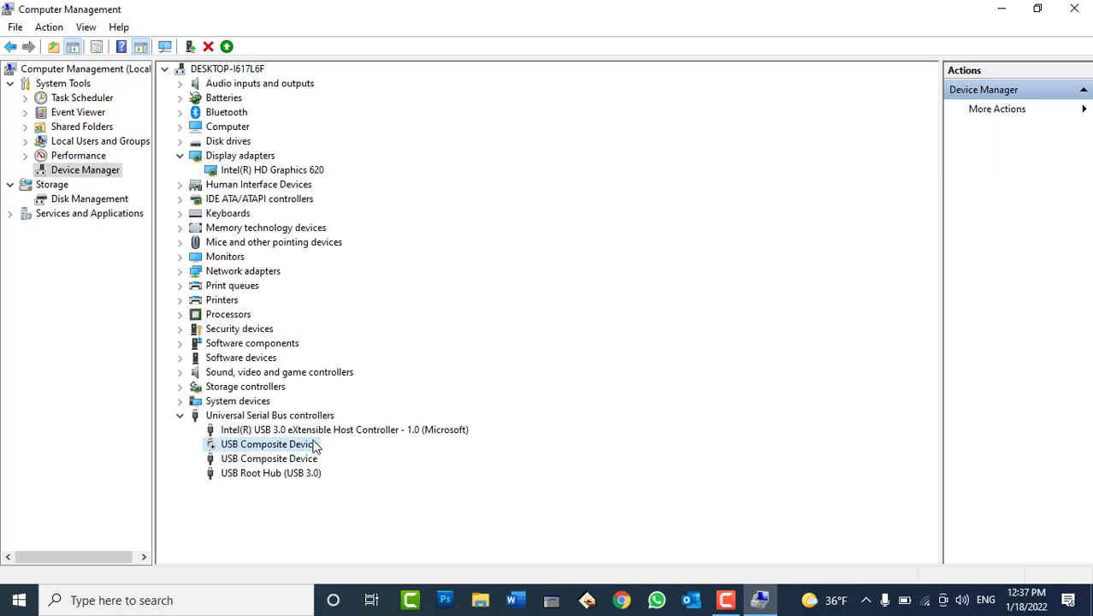
Uninstall the Intel USB 3.0 host controller device
{"action": "right_click", "coordinate": [294, 459]}
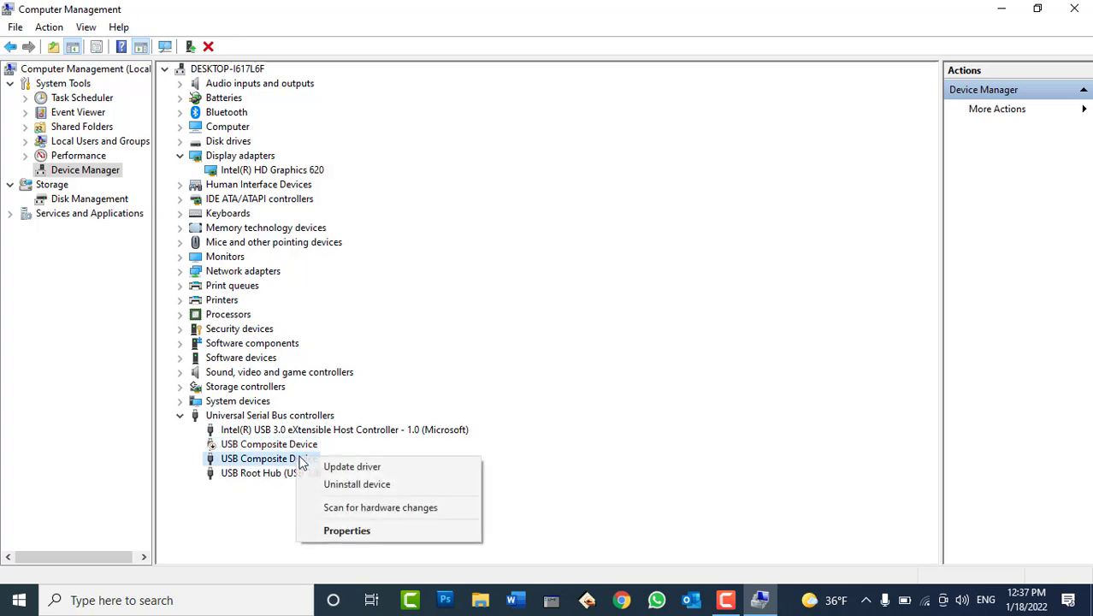
{"action": "right_click", "coordinate": [241, 477]}
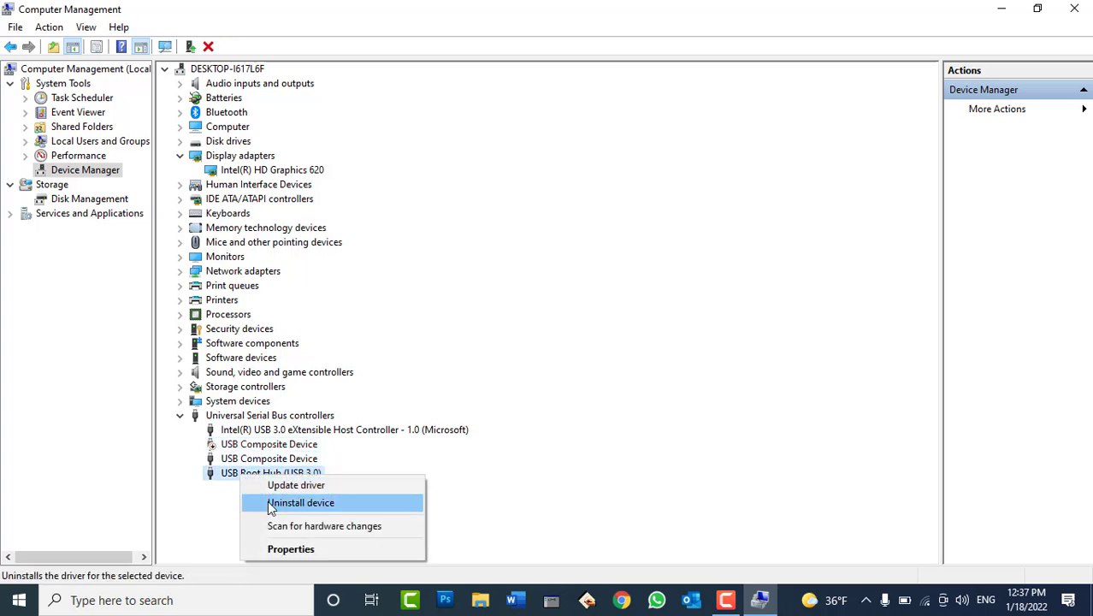
{"action": "right_click", "coordinate": [288, 433]}
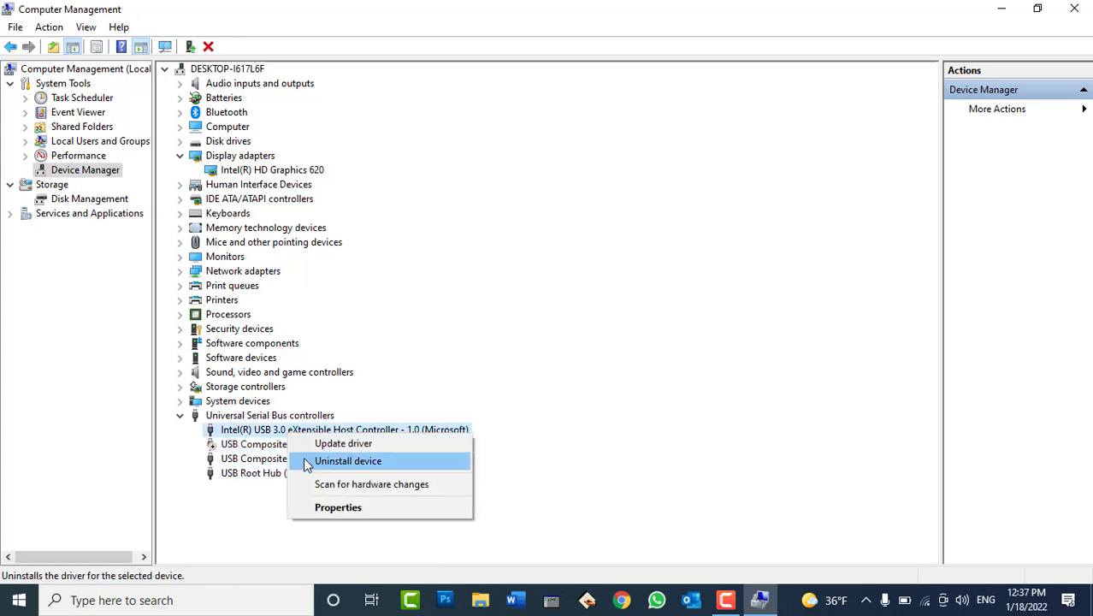
{"action": "left_click", "coordinate": [304, 459]}
{"action": "left_click", "coordinate": [560, 362]}
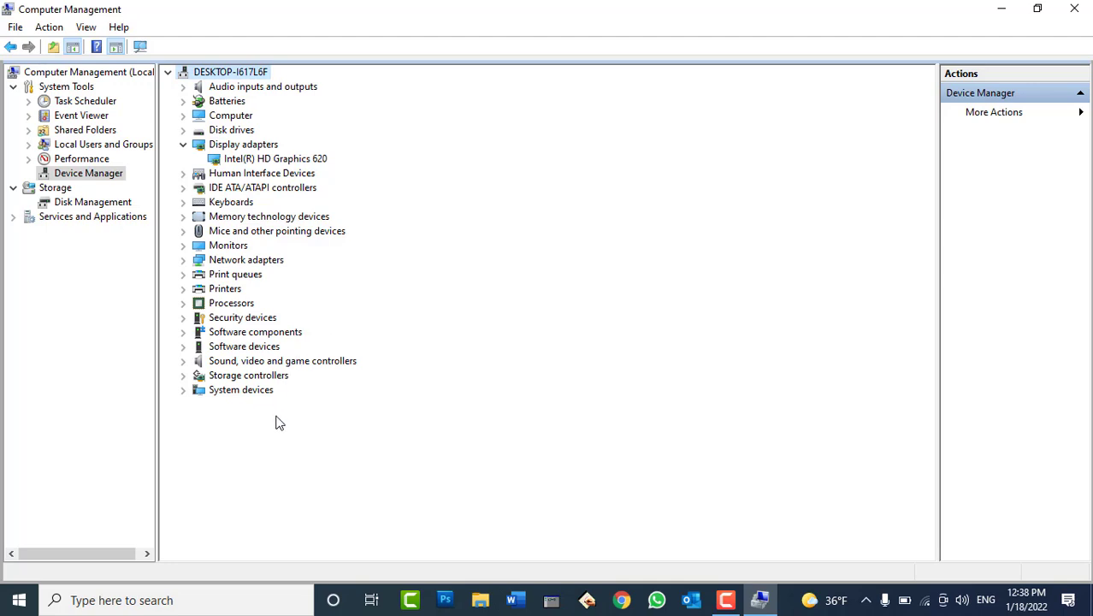
Run Scan for hardware changes on the computer node in Device Manager
{"action": "right_click", "coordinate": [229, 75]}
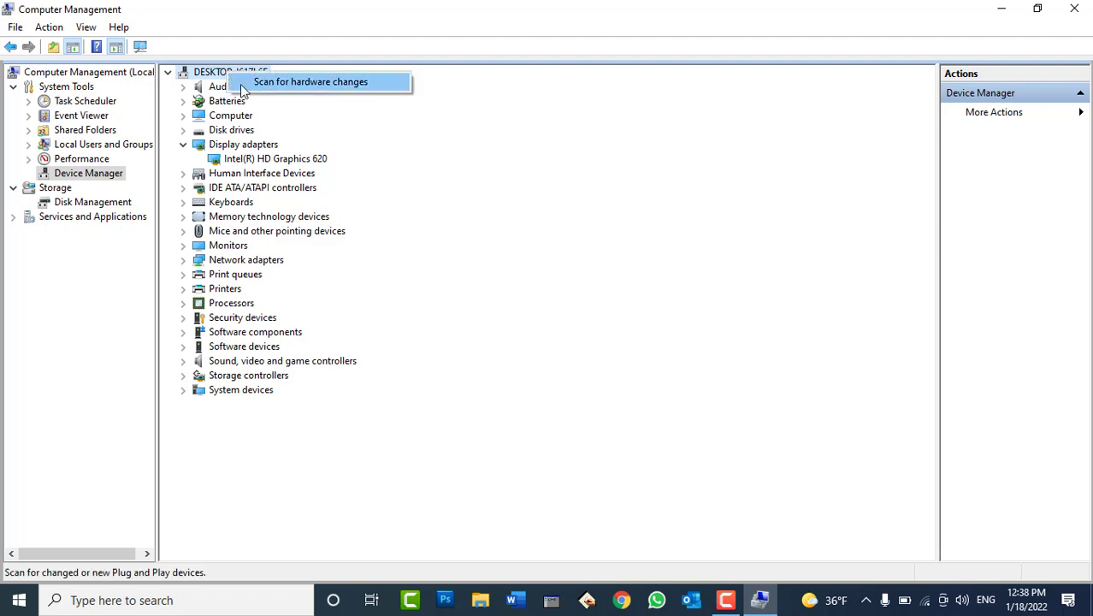
{"action": "left_click", "coordinate": [243, 84]}
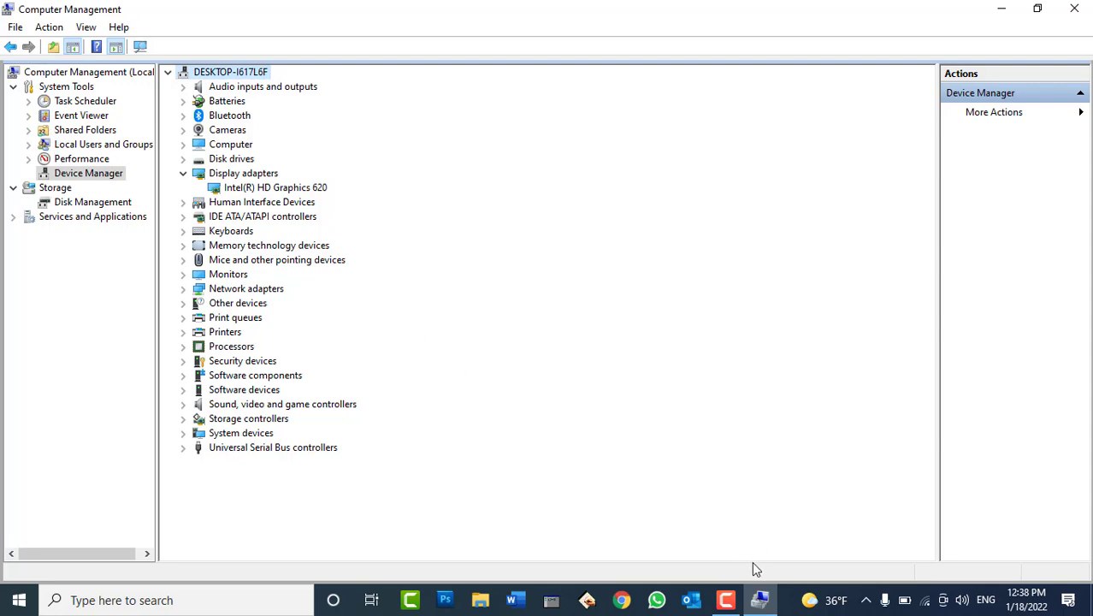
Minimize Computer Management and refresh the desktop
{"action": "left_click", "coordinate": [759, 599]}
{"action": "right_click", "coordinate": [460, 257]}
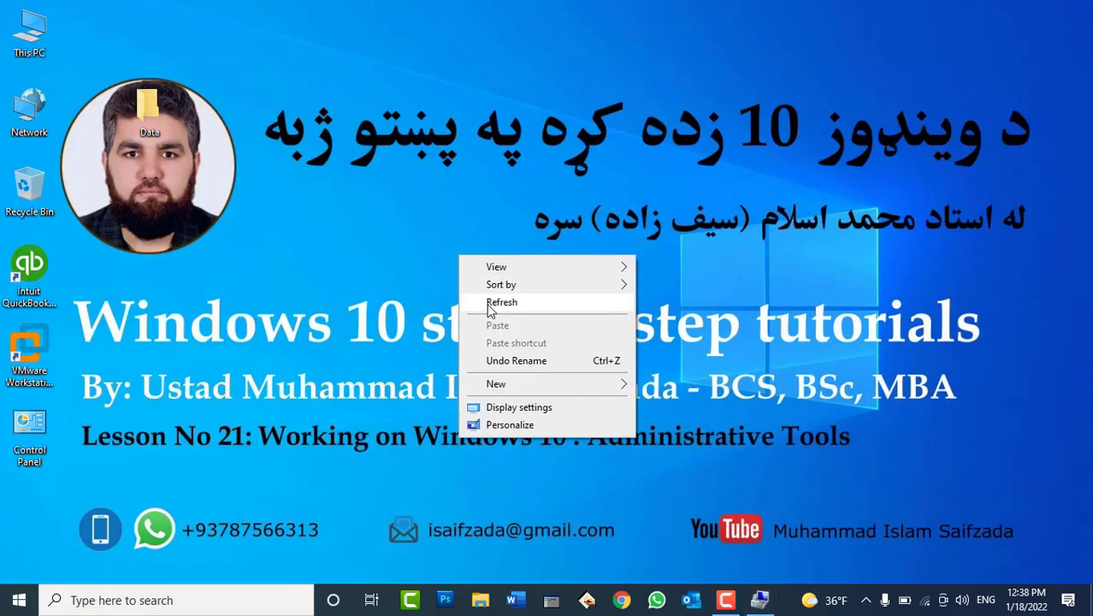
{"action": "left_click", "coordinate": [501, 303]}
{"action": "left_click", "coordinate": [729, 603]}
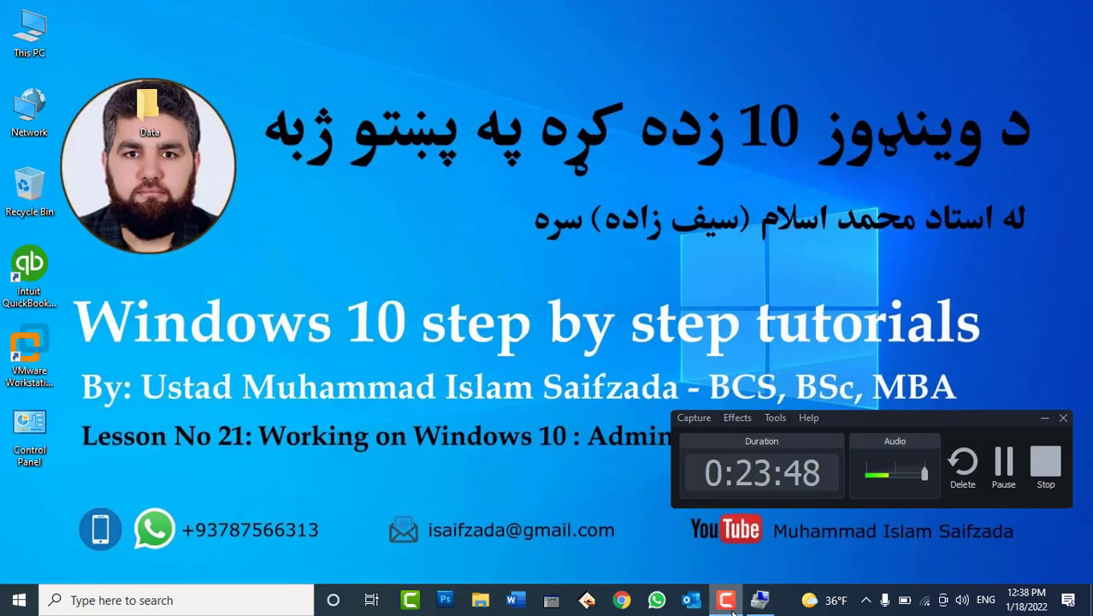
{"action": "left_click", "coordinate": [728, 602]}
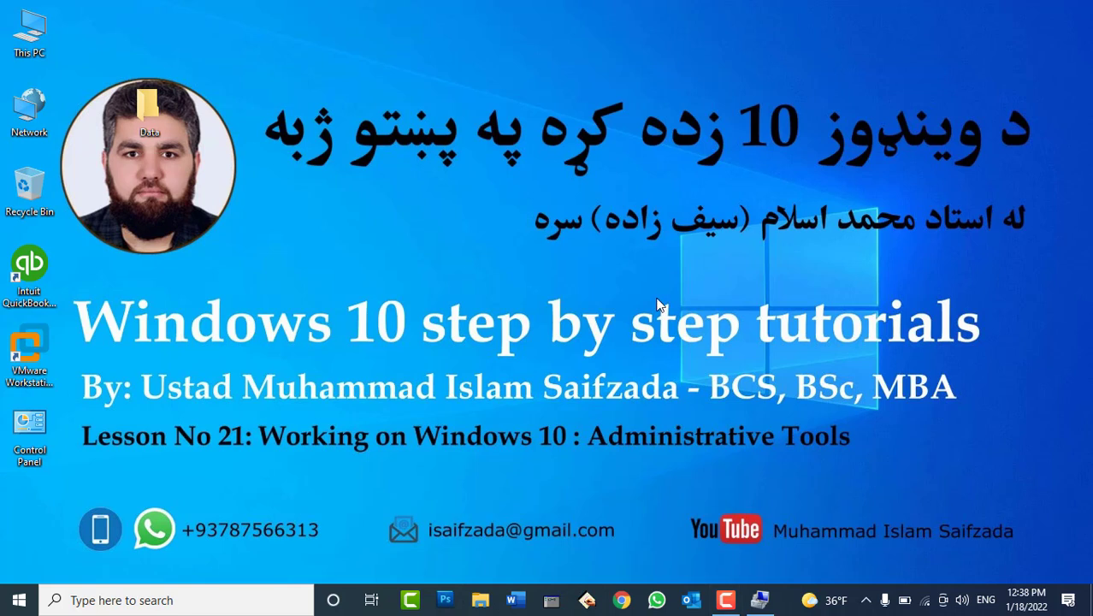
Launch dxdiag from the Run dialog to show the DirectX Diagnostic Tool's system page
{"action": "key", "text": "super+r"}
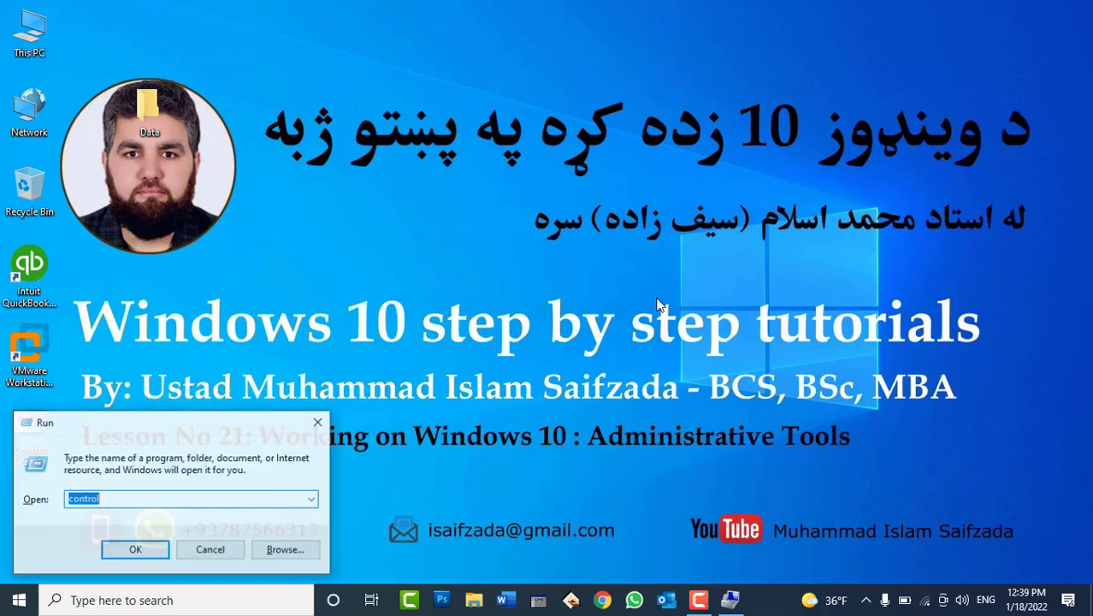
{"action": "type", "text": "dxdiag"}
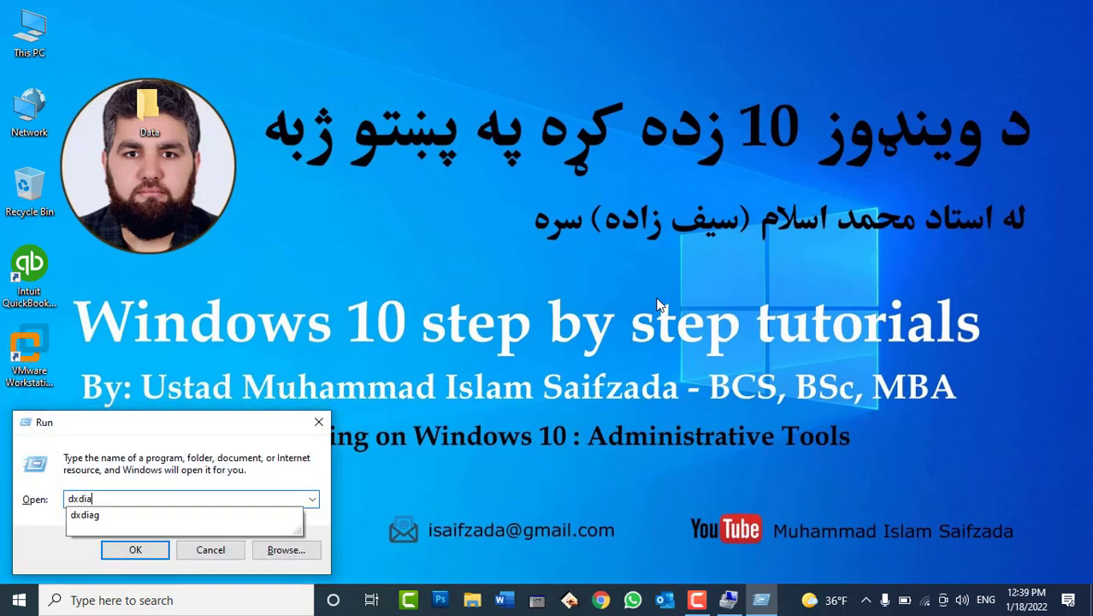
{"action": "key", "text": "Return"}
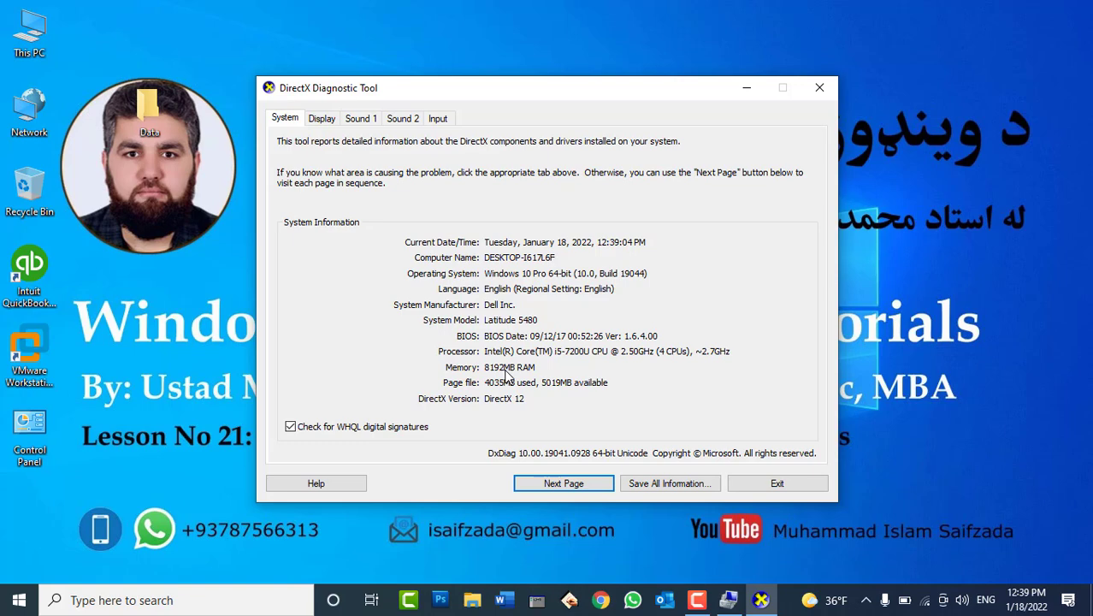
Check the display adapter details on the Display tab, return to System, and exit the tool
{"action": "left_click", "coordinate": [322, 119]}
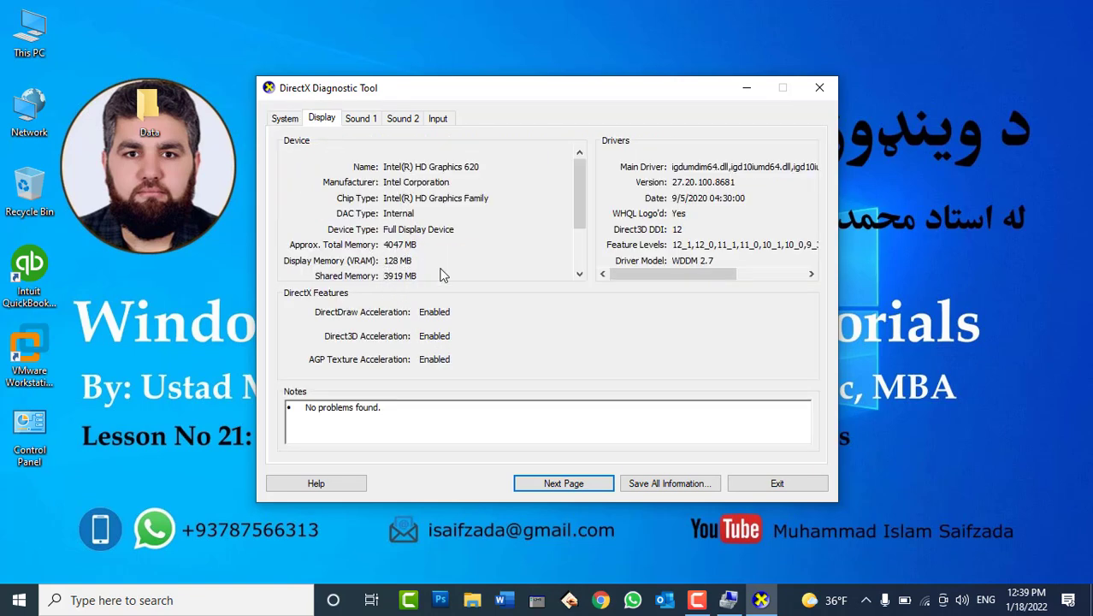
{"action": "left_click", "coordinate": [580, 274]}
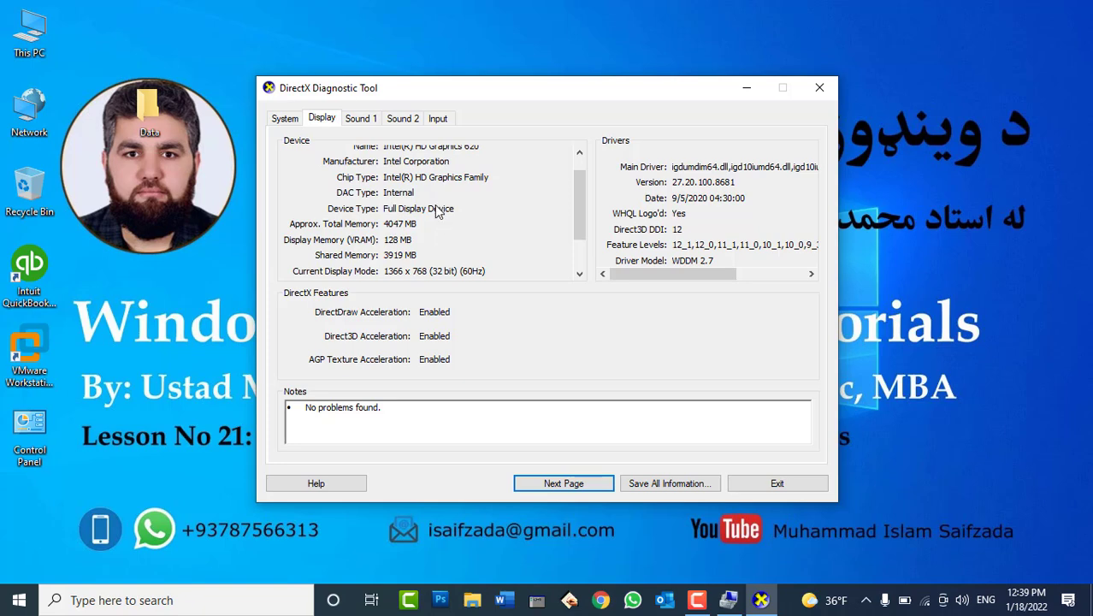
{"action": "left_click", "coordinate": [289, 120]}
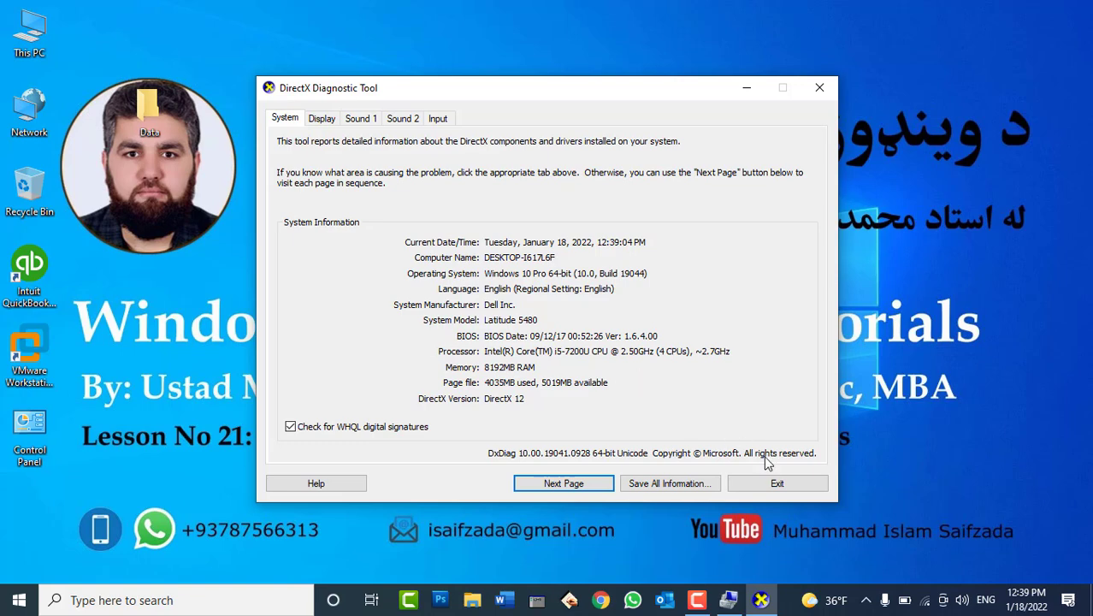
{"action": "left_click", "coordinate": [775, 484]}
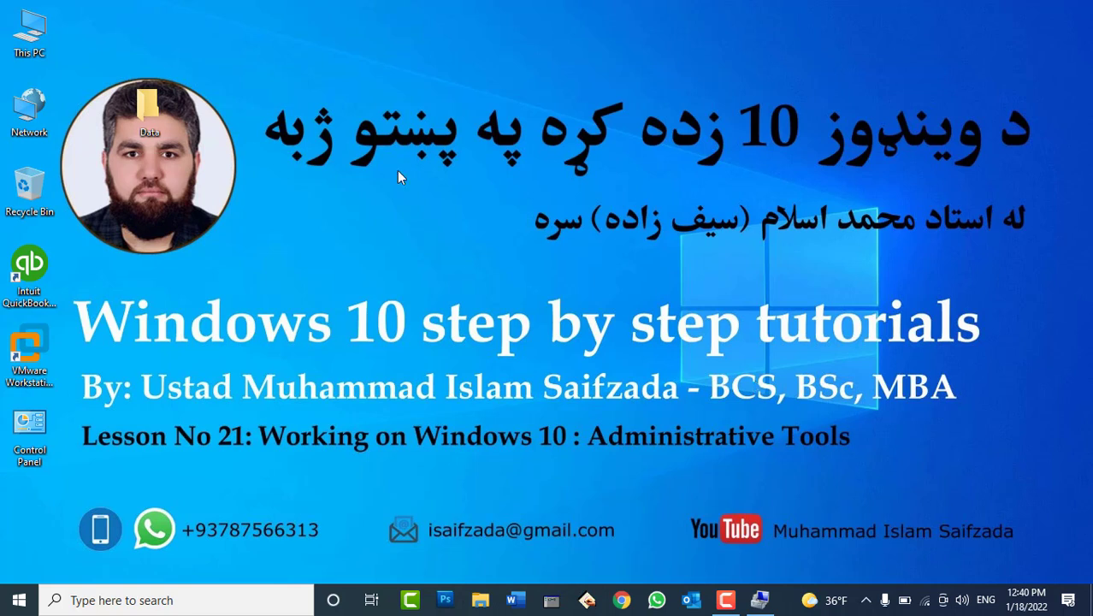
Restore Computer Management and show Disk Management with Disk 0 and the 30.02 GB removable Disk 1
{"action": "right_click", "coordinate": [14, 37]}
{"action": "left_click", "coordinate": [760, 599]}
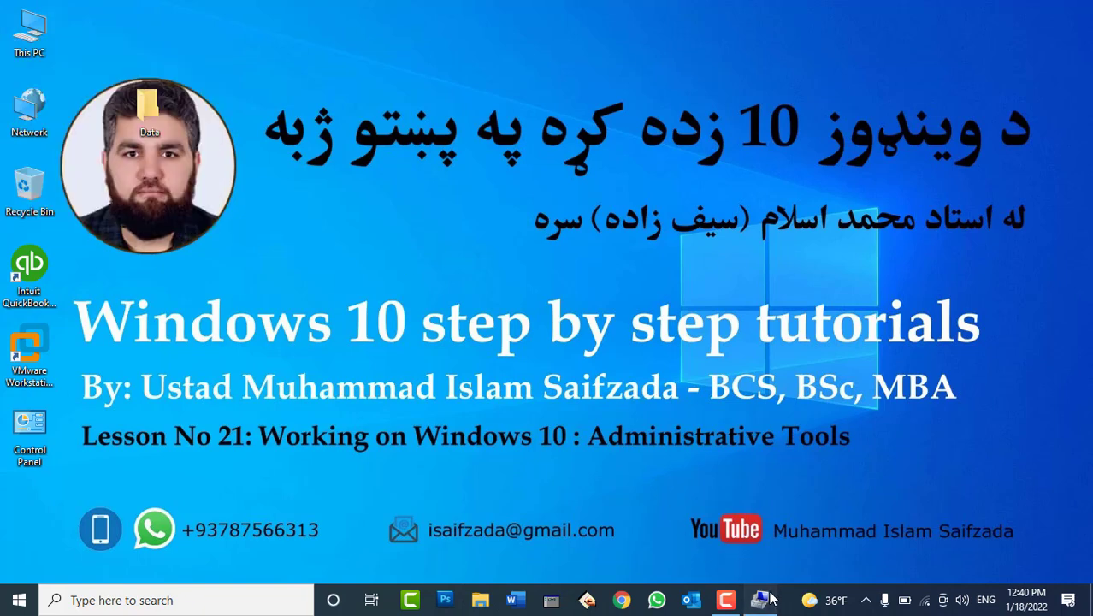
{"action": "left_click", "coordinate": [95, 203]}
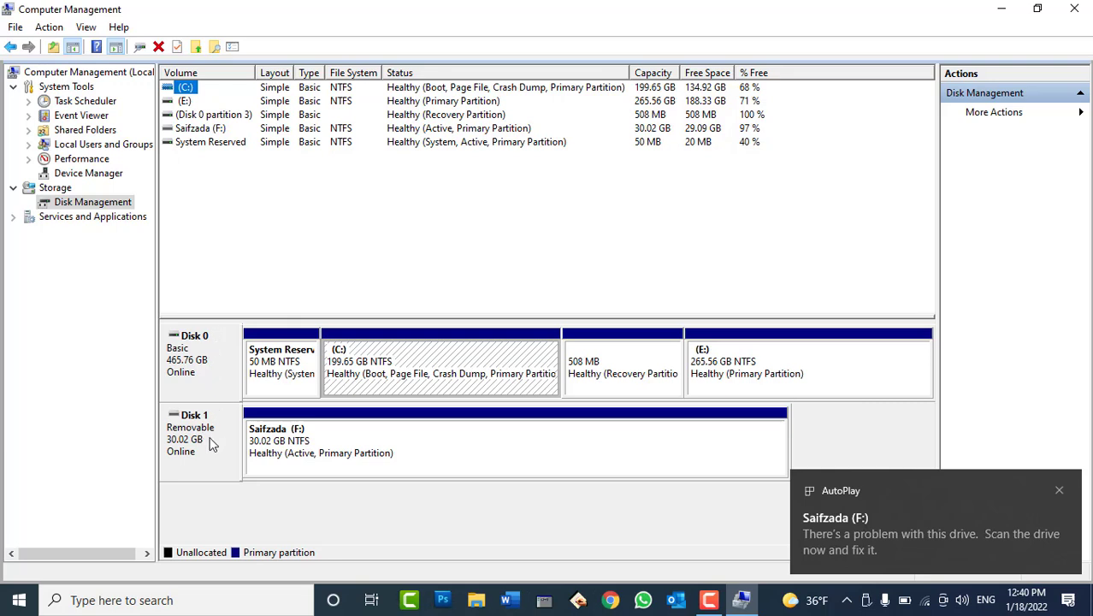
Close the F: folder window, select the vanishing Disk 1, and open File Explorer at Quick access
{"action": "left_click", "coordinate": [196, 376]}
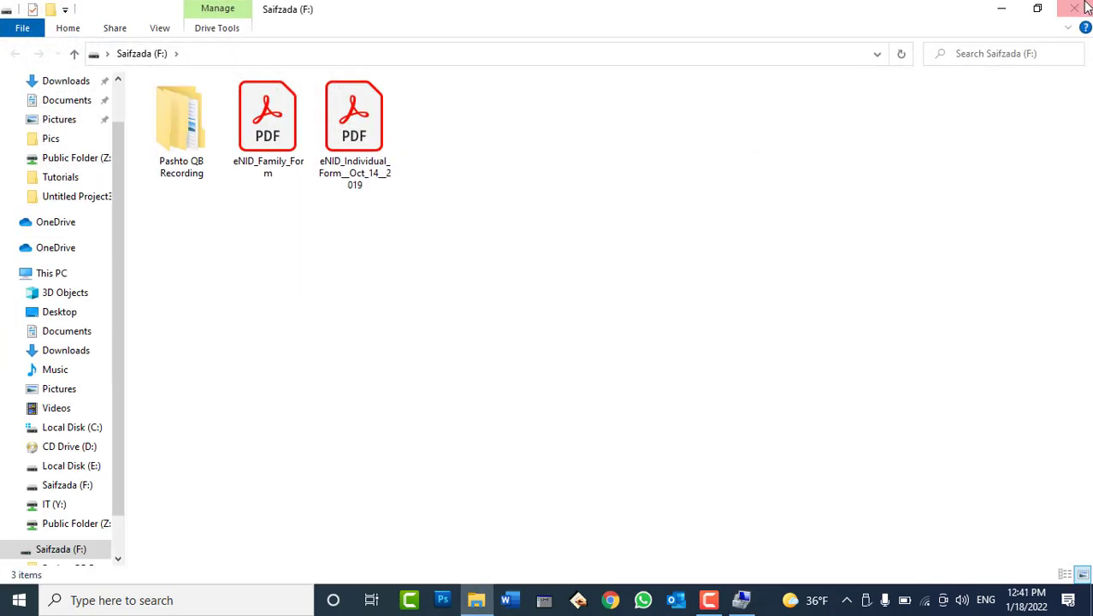
{"action": "left_click", "coordinate": [1074, 9]}
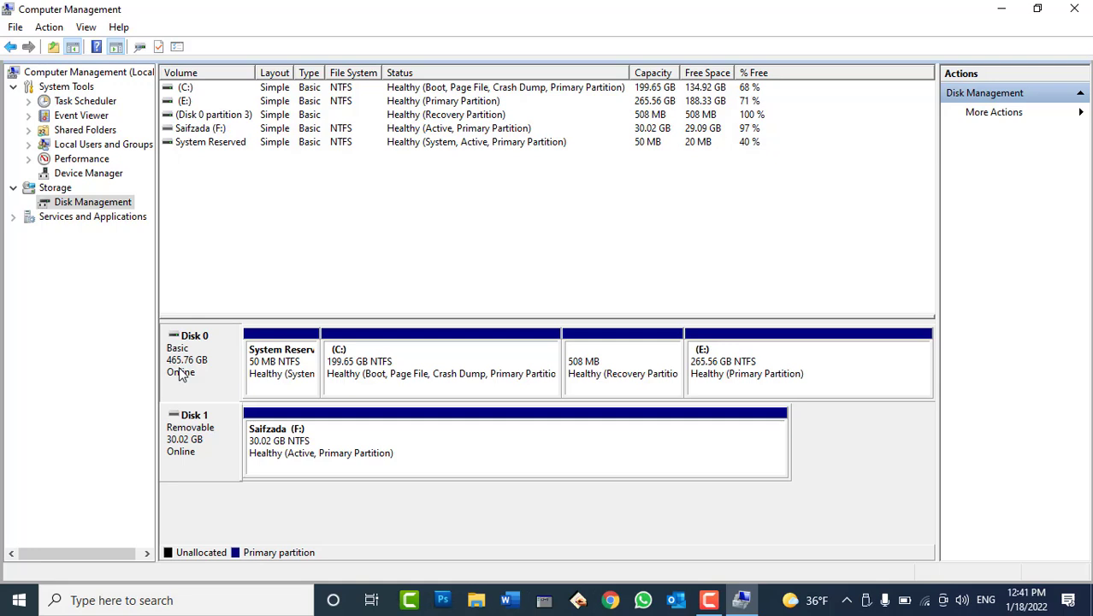
{"action": "left_click", "coordinate": [184, 450]}
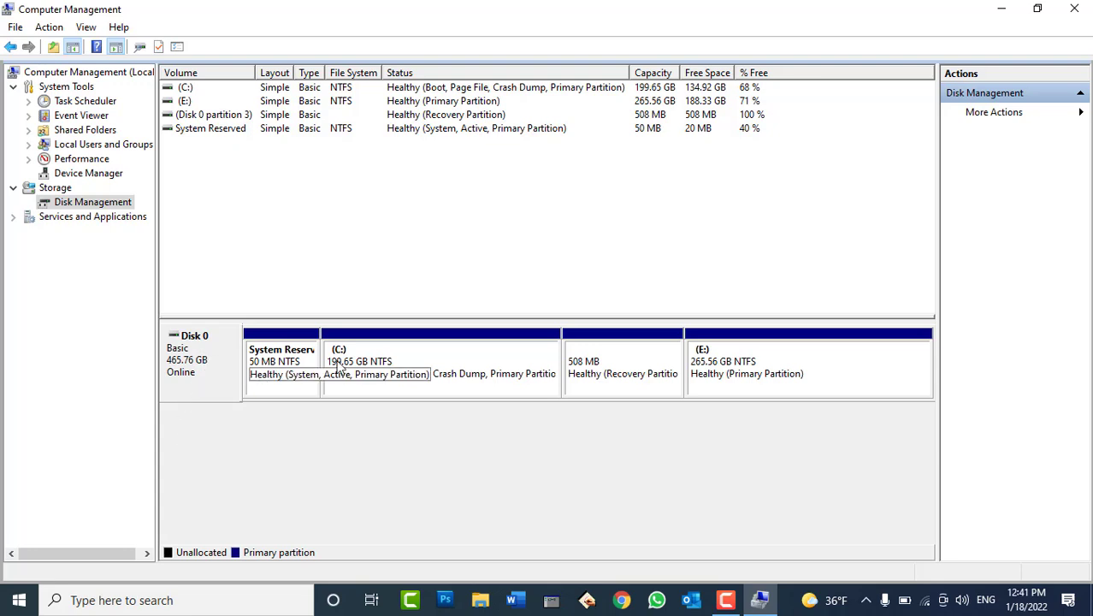
{"action": "left_click", "coordinate": [481, 599]}
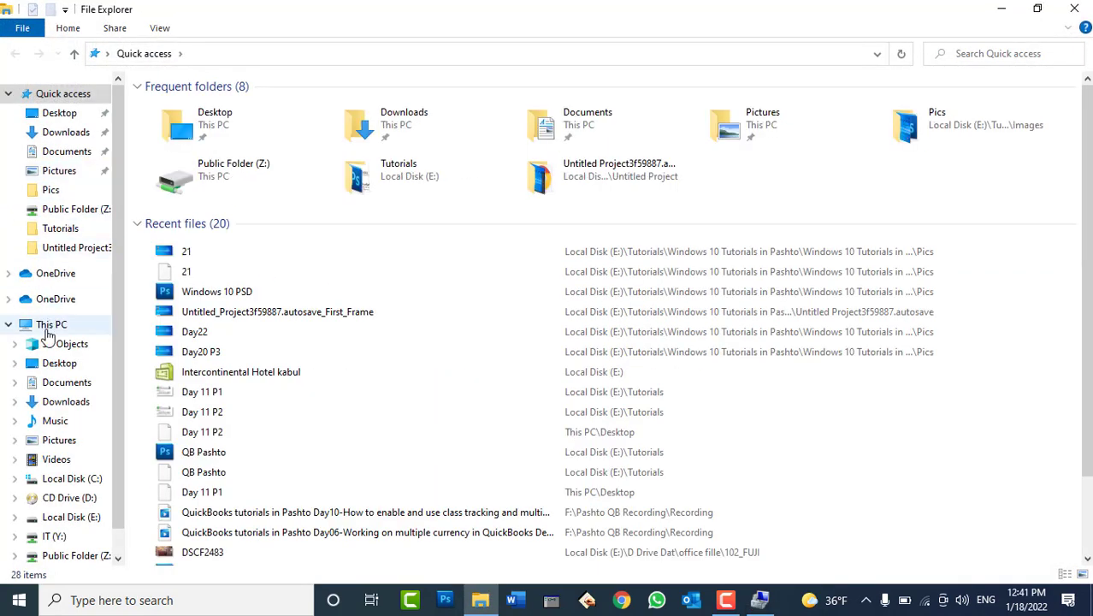
Compare Local Disk C: and E: sizes in This PC, then close File Explorer
{"action": "left_click", "coordinate": [47, 326]}
{"action": "left_click", "coordinate": [269, 246]}
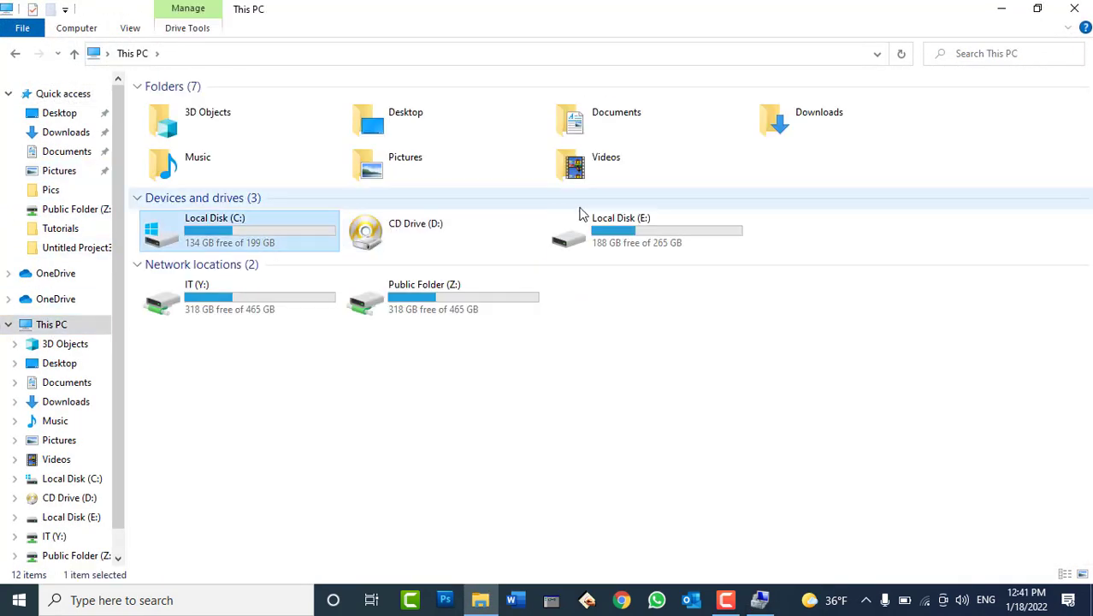
{"action": "left_click", "coordinate": [635, 235]}
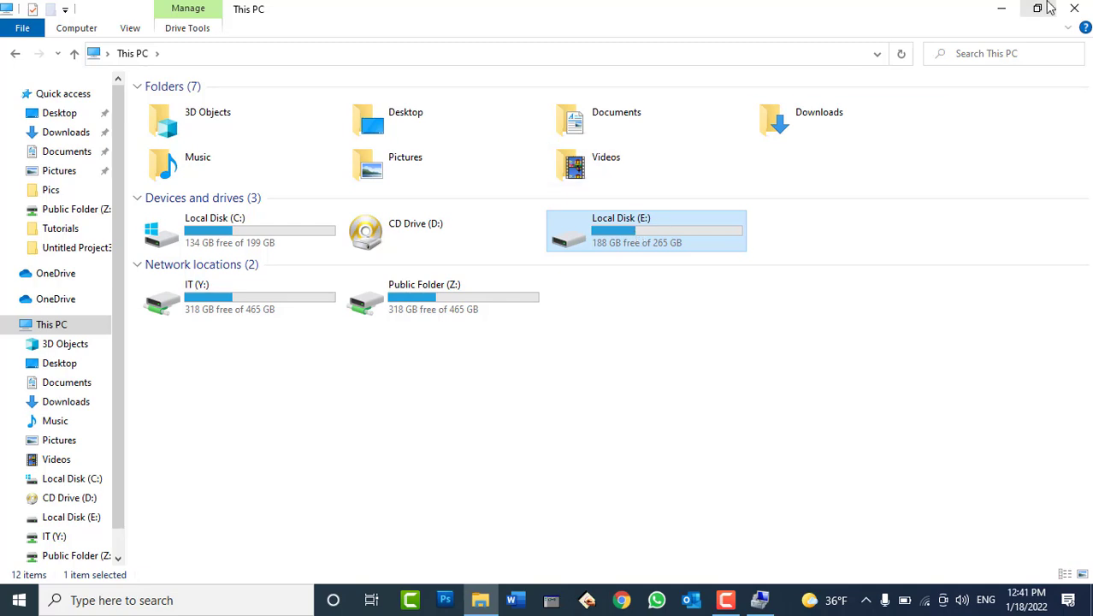
{"action": "left_click", "coordinate": [1074, 9]}
Inspect the System Reserved, C:, 508 MB recovery and E: partitions in the disk map
{"action": "left_click", "coordinate": [293, 373]}
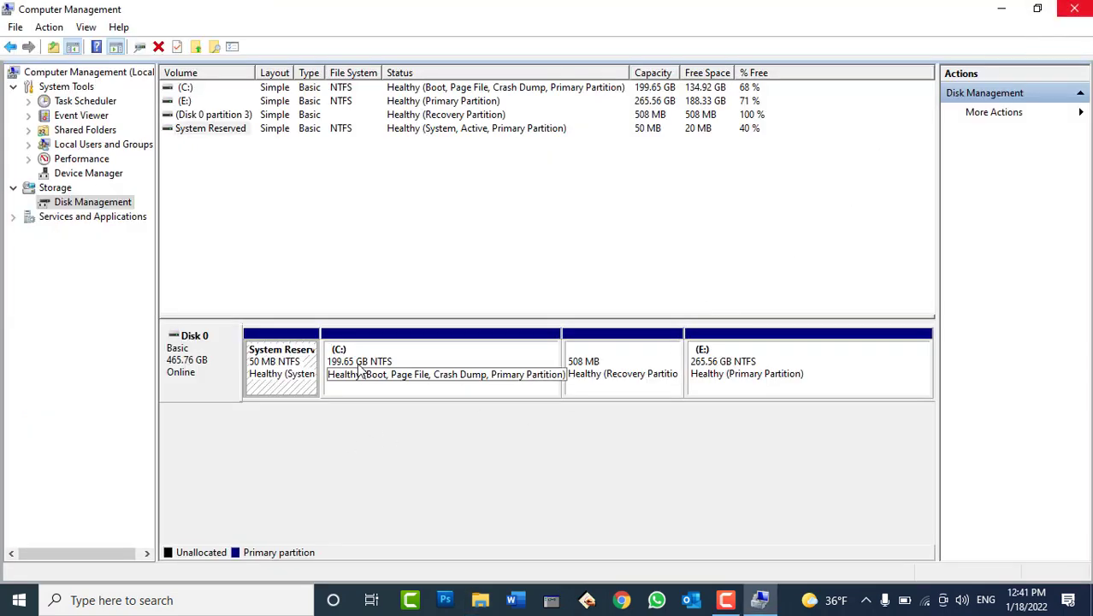
{"action": "left_click", "coordinate": [427, 359]}
{"action": "left_click", "coordinate": [635, 379]}
{"action": "left_click", "coordinate": [712, 373]}
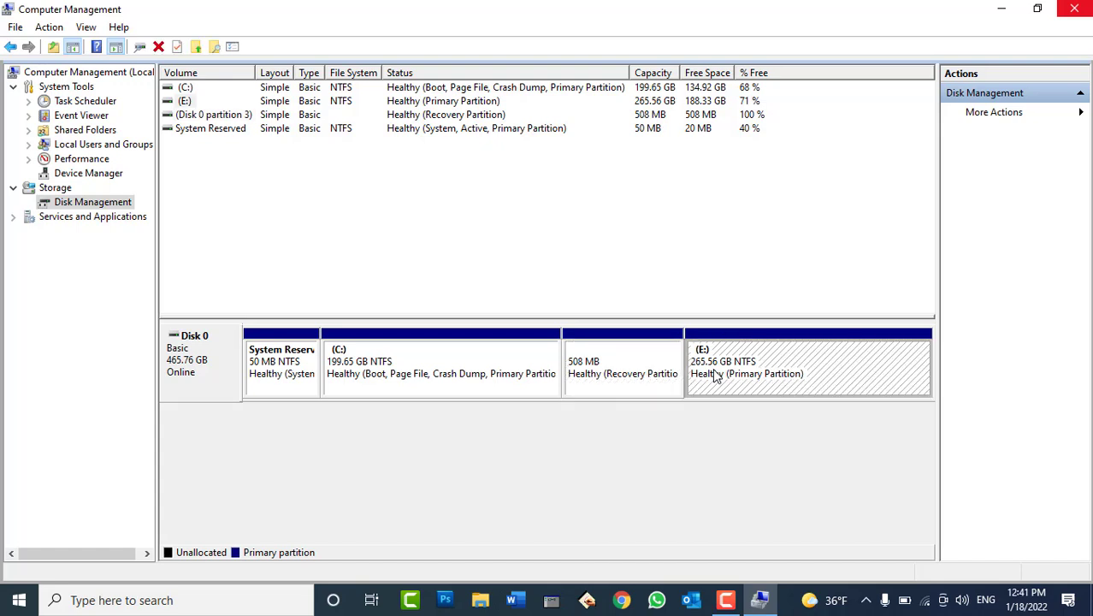
{"action": "left_click", "coordinate": [637, 368]}
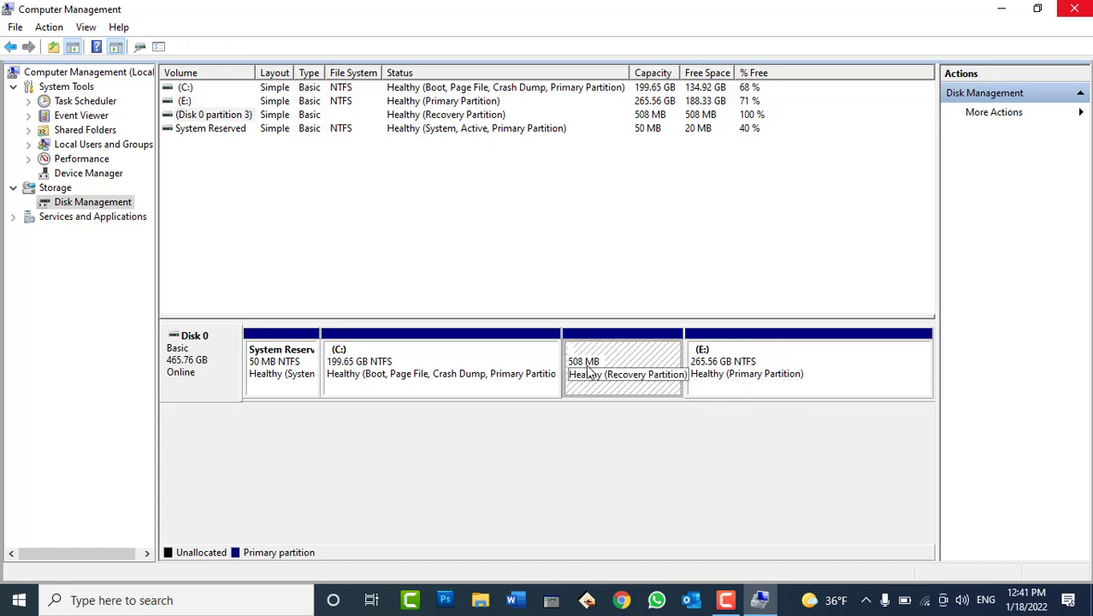
{"action": "left_click", "coordinate": [275, 366]}
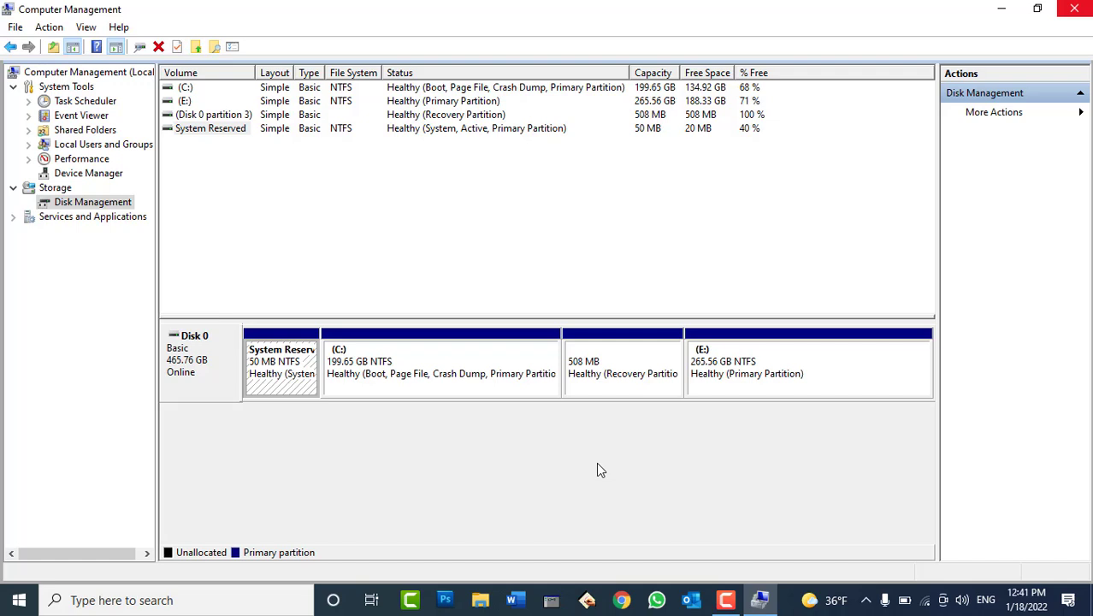
{"action": "left_click", "coordinate": [451, 366]}
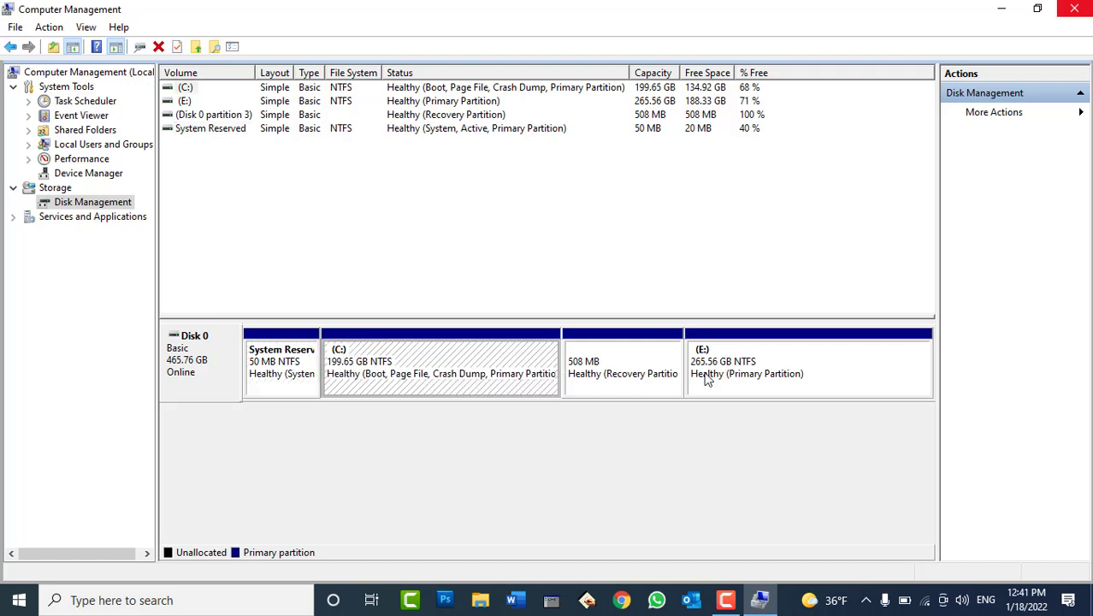
{"action": "left_click", "coordinate": [749, 361]}
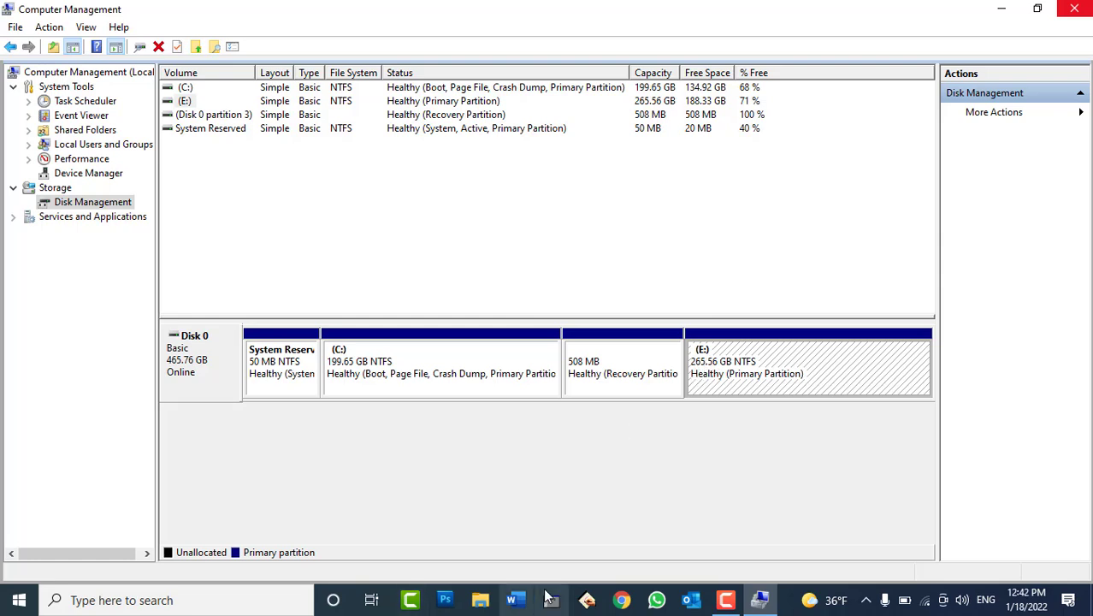
Recheck This PC's drives C:, D: and E:, then return to Disk Management
{"action": "left_click", "coordinate": [479, 600]}
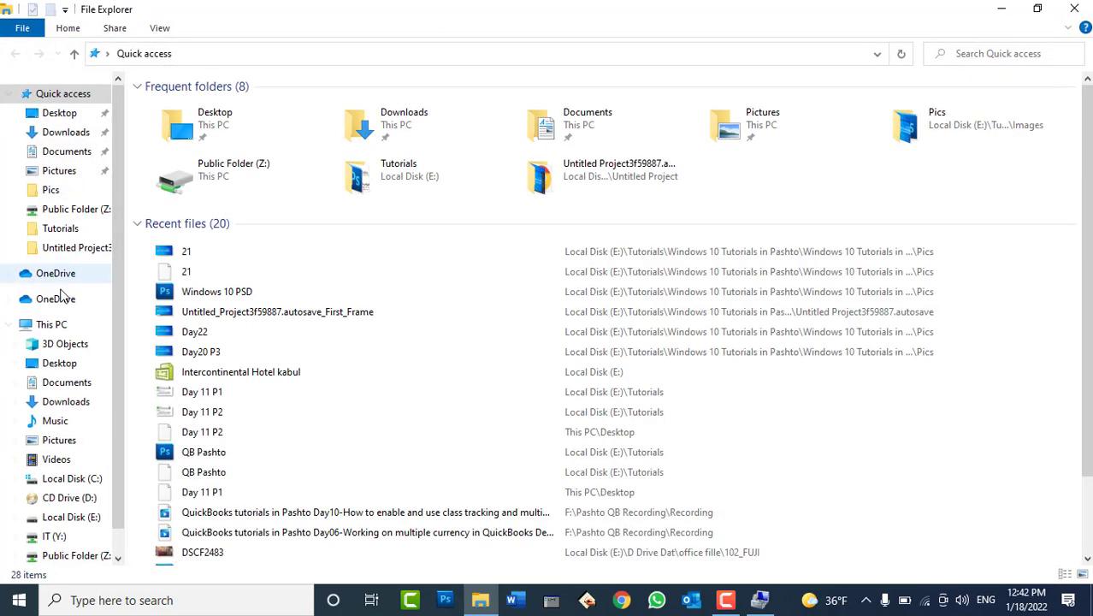
{"action": "left_click", "coordinate": [49, 325]}
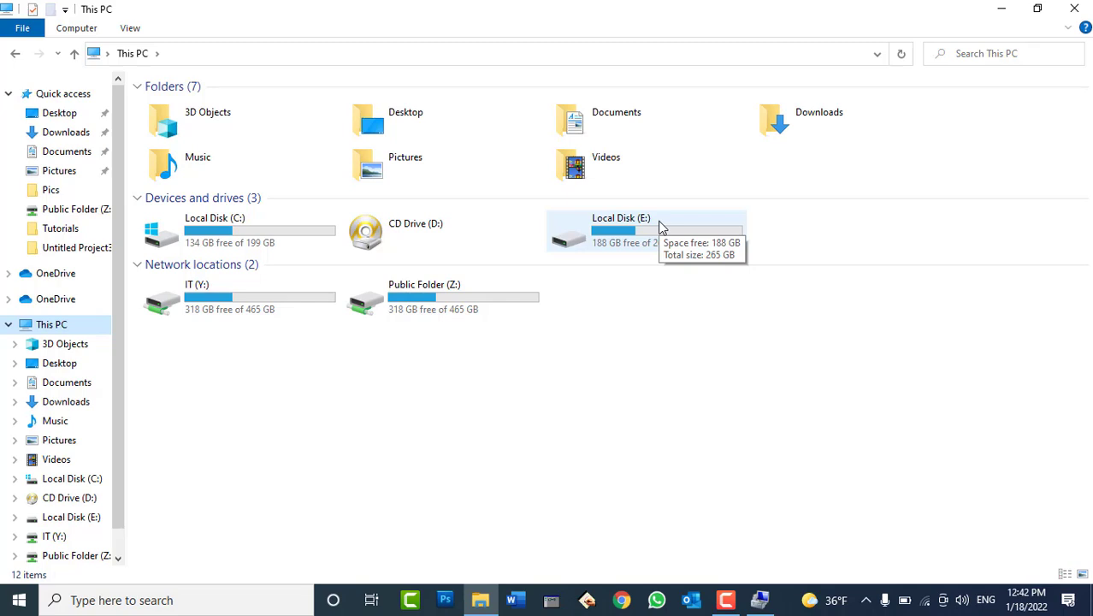
{"action": "left_click", "coordinate": [759, 599]}
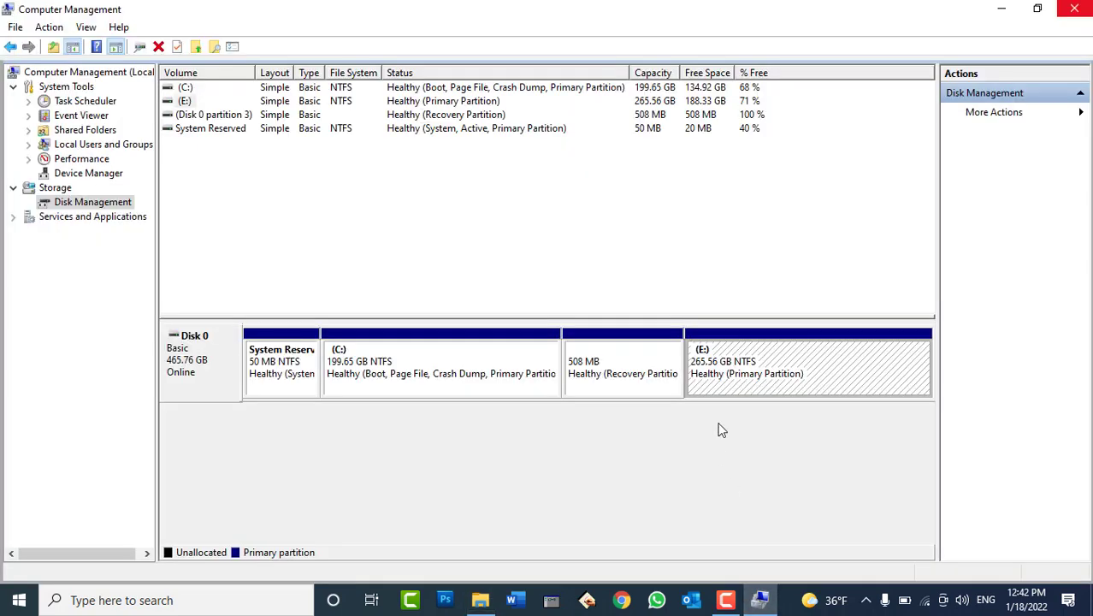
Shrink E: by 103000 MB, leaving 100.59 GB unallocated, and open This PC to check sizes
{"action": "right_click", "coordinate": [727, 363]}
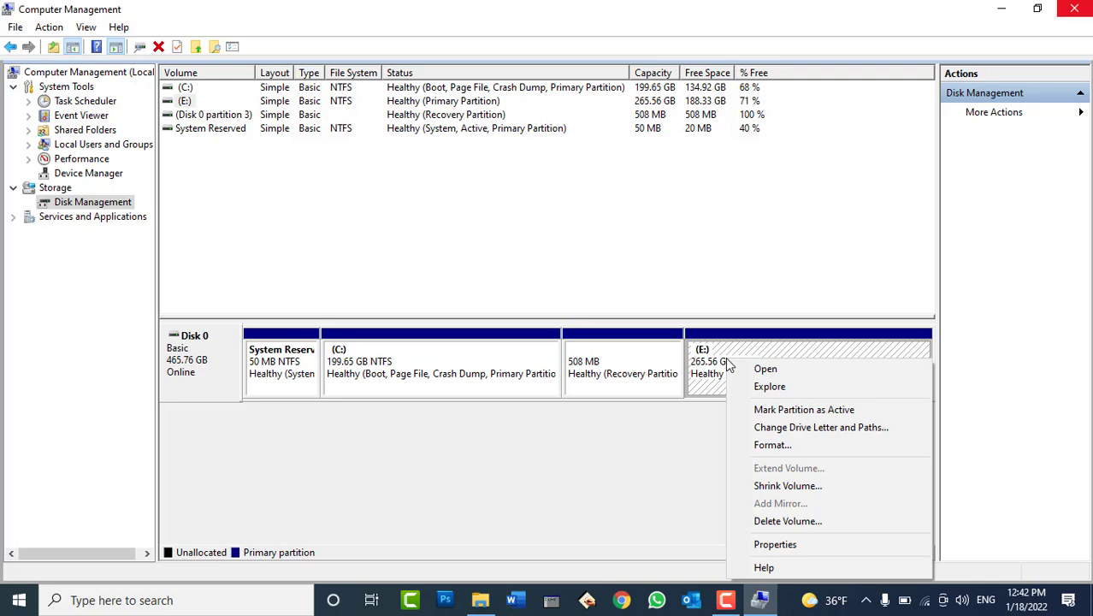
{"action": "left_click", "coordinate": [786, 487]}
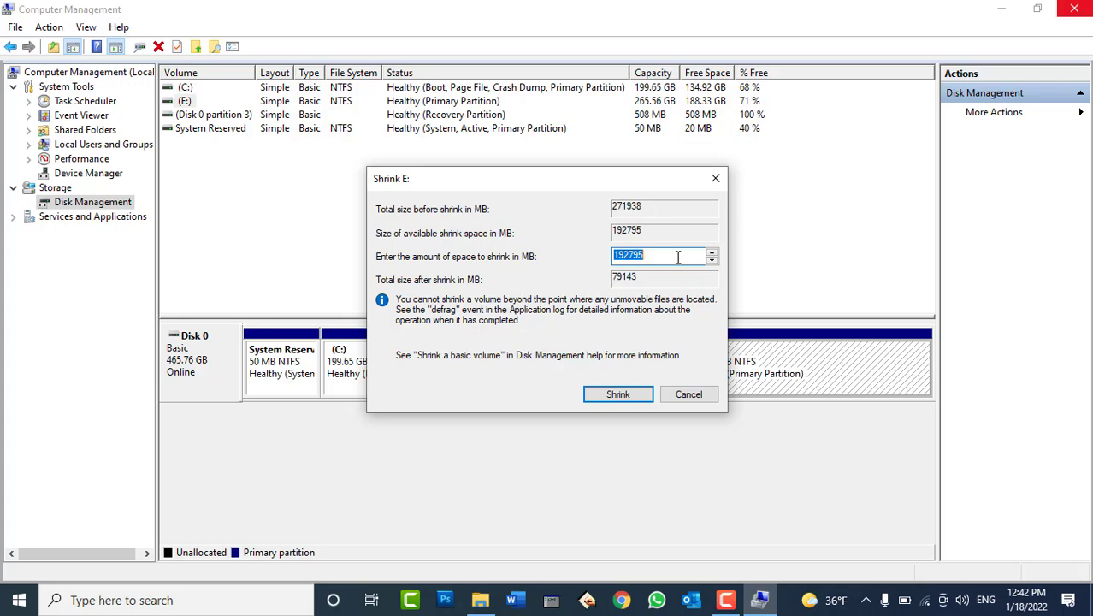
{"action": "type", "text": "103000"}
{"action": "left_click", "coordinate": [614, 395]}
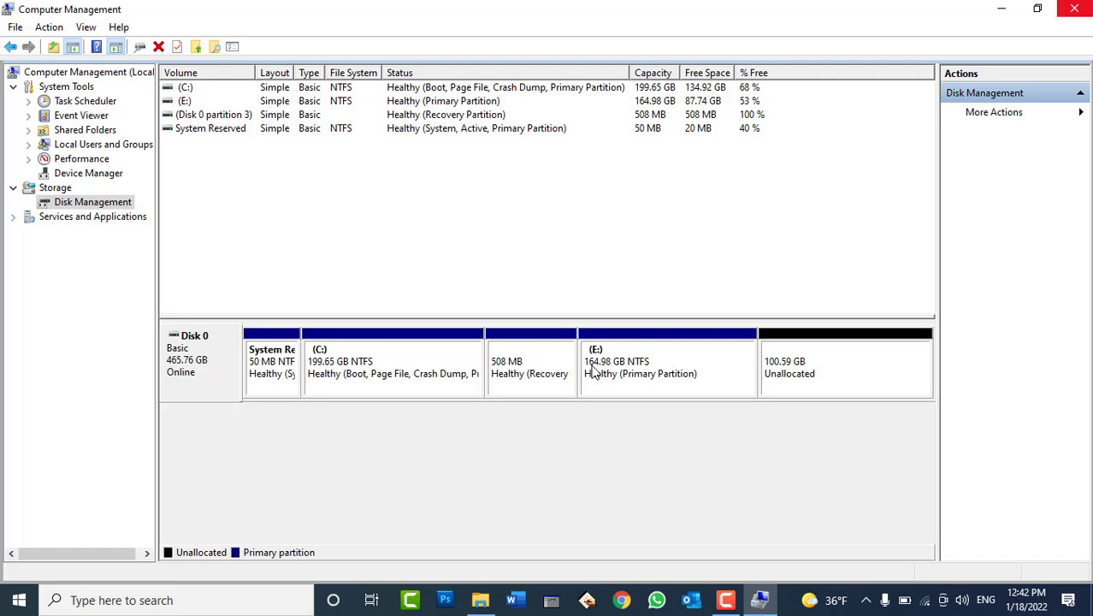
{"action": "left_click", "coordinate": [479, 599]}
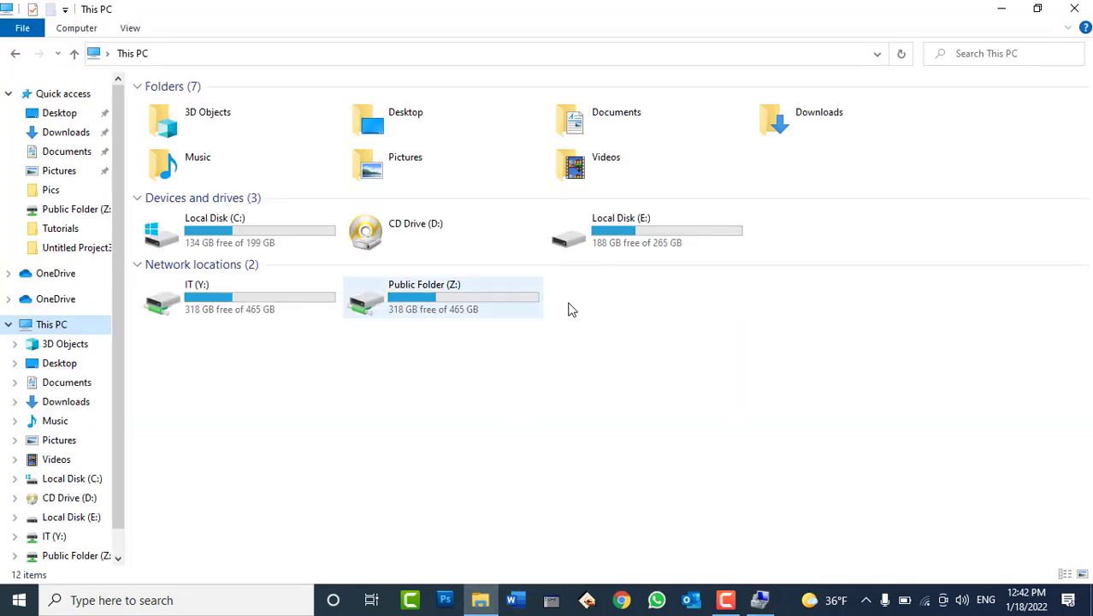
Refresh This PC so Local Disk (E:) shows 87.7 GB free of 164 GB
{"action": "right_click", "coordinate": [602, 353]}
{"action": "left_click", "coordinate": [646, 418]}
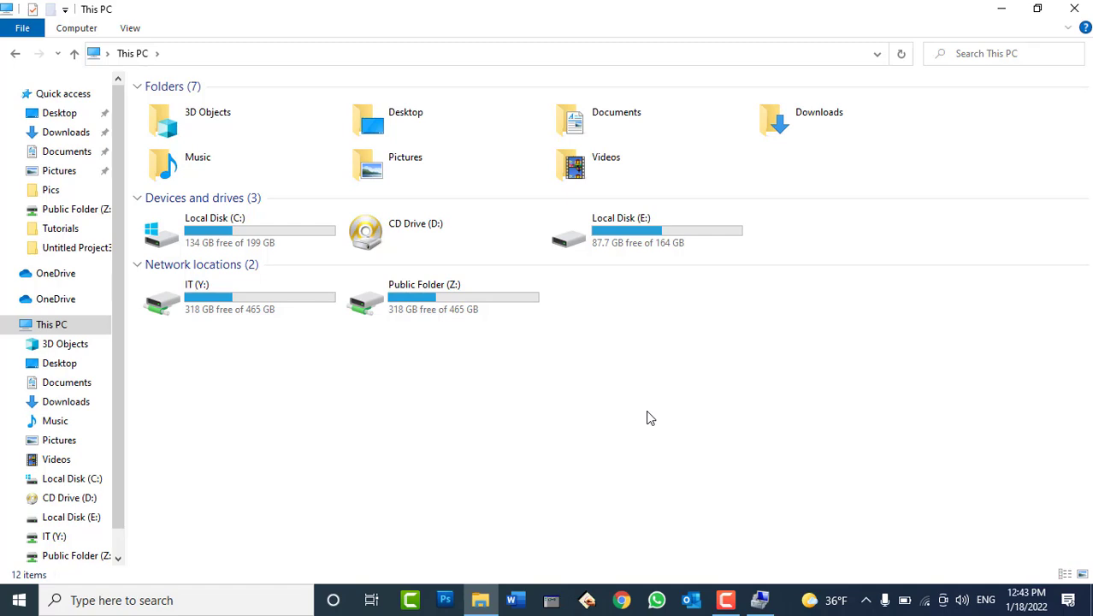
Start a new simple volume in the unallocated space with 103000 MB and drive letter F
{"action": "left_click", "coordinate": [759, 599]}
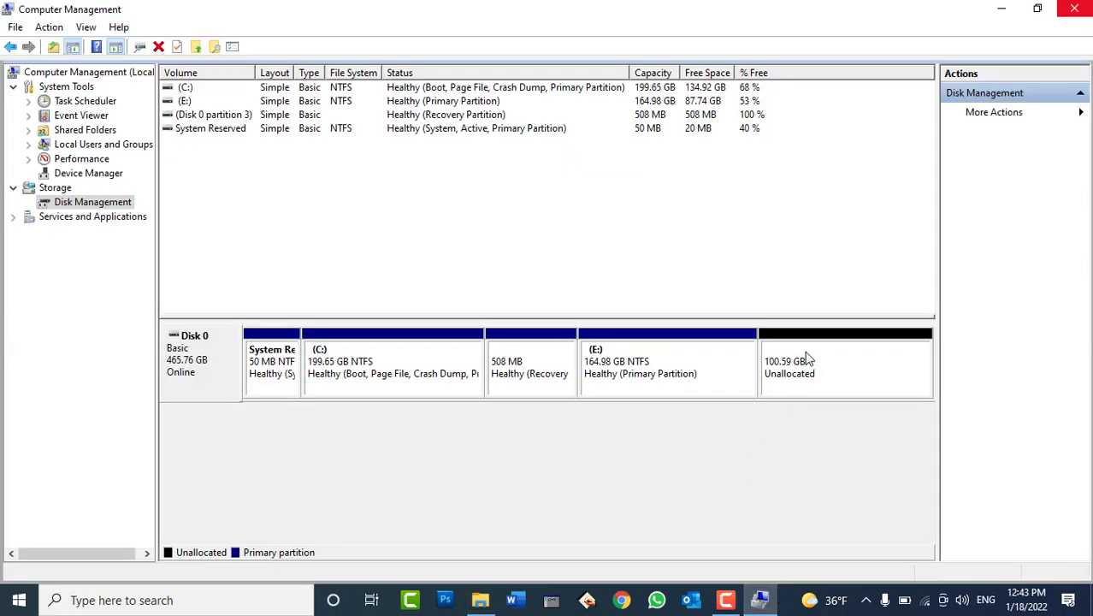
{"action": "right_click", "coordinate": [805, 356]}
{"action": "left_click", "coordinate": [833, 365]}
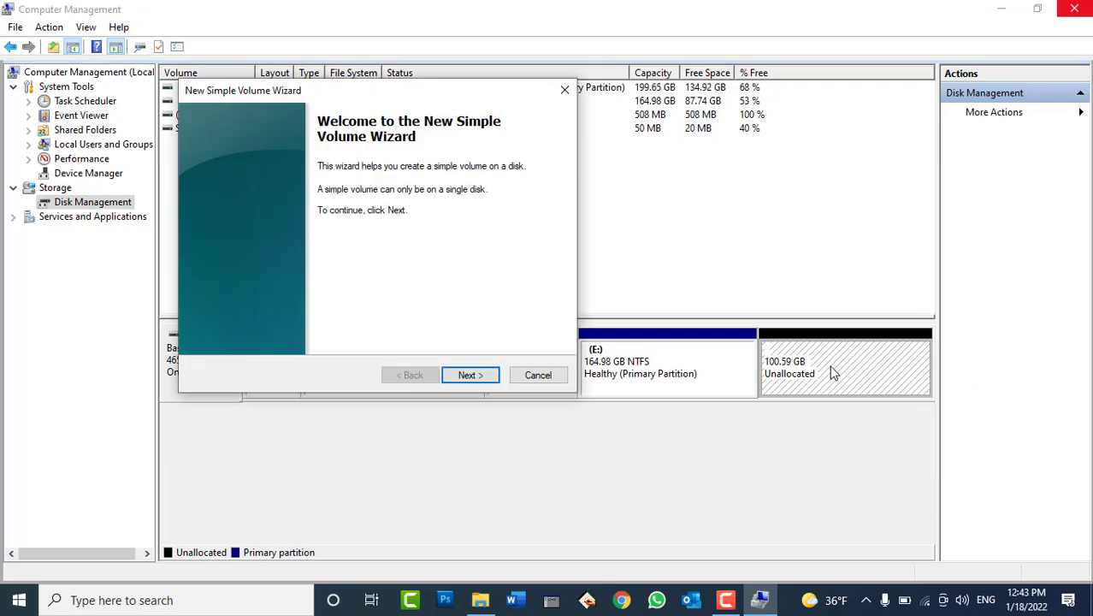
{"action": "left_click", "coordinate": [471, 374]}
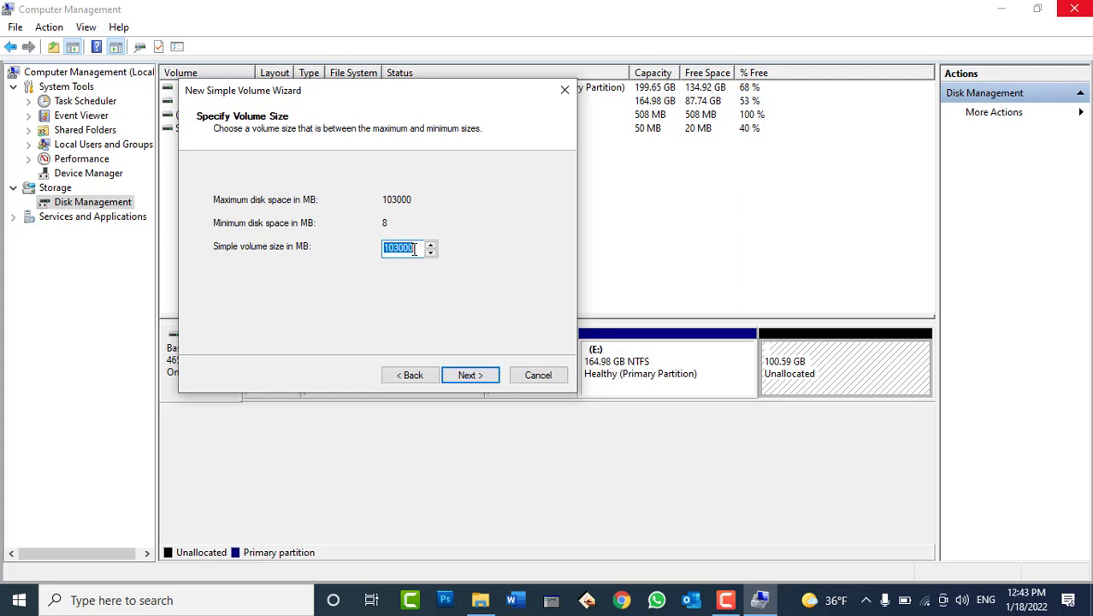
{"action": "left_click", "coordinate": [481, 377]}
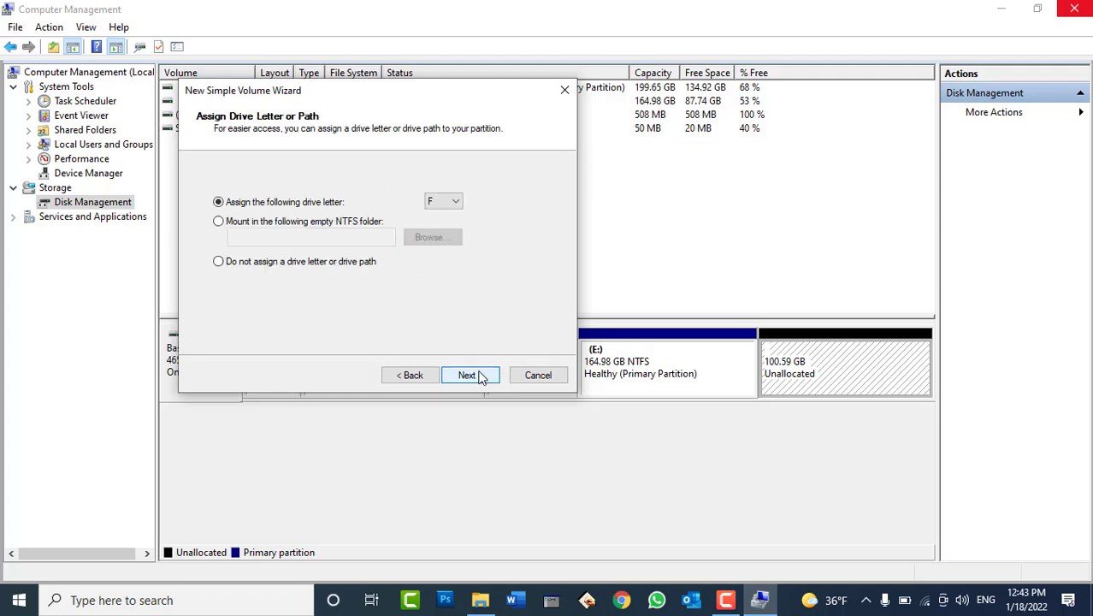
{"action": "left_click", "coordinate": [443, 202]}
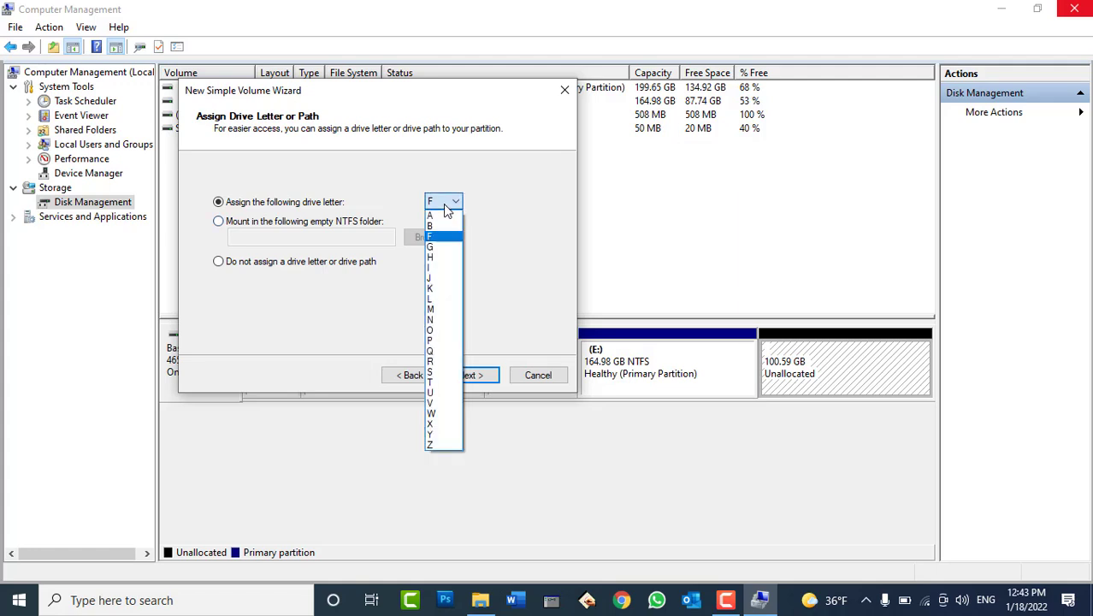
{"action": "left_click", "coordinate": [444, 205]}
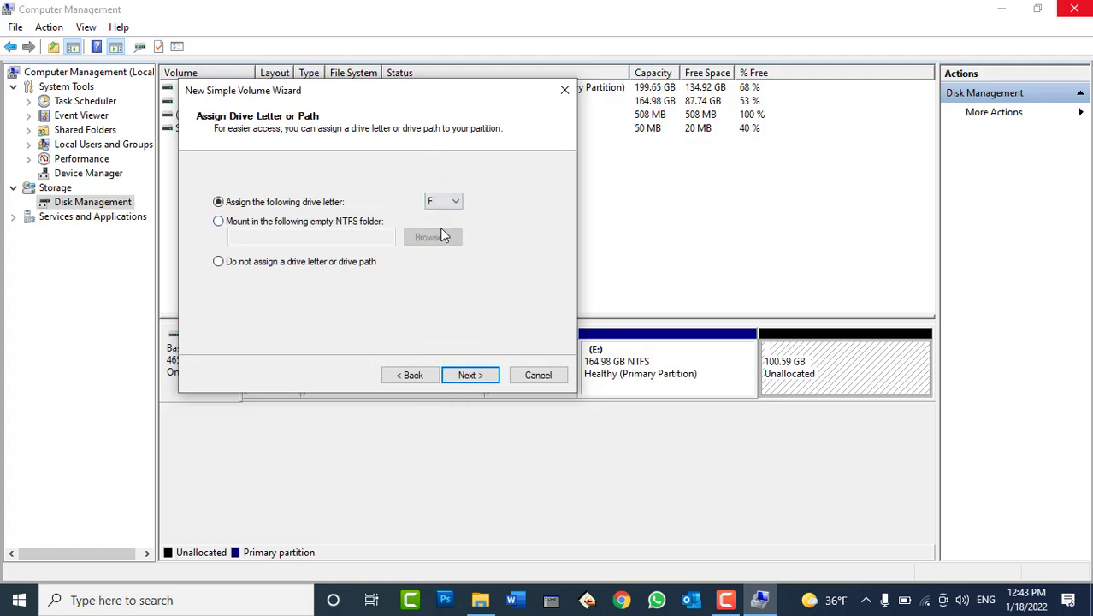
{"action": "left_click", "coordinate": [470, 374]}
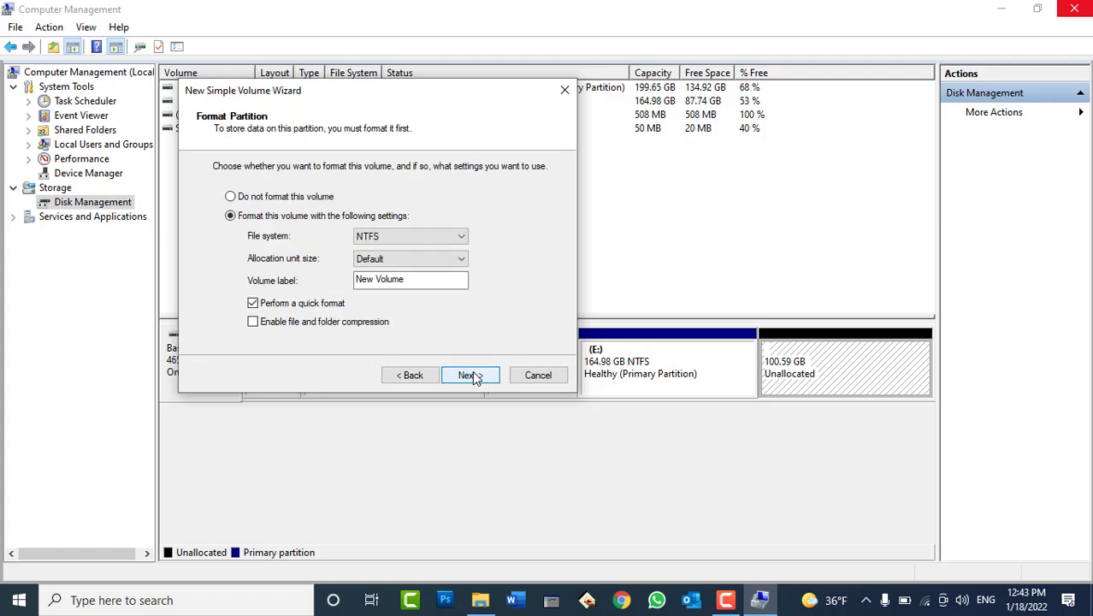
Format the new volume as NTFS labelled 'Office Data' and finish the wizard
{"action": "left_click", "coordinate": [289, 198]}
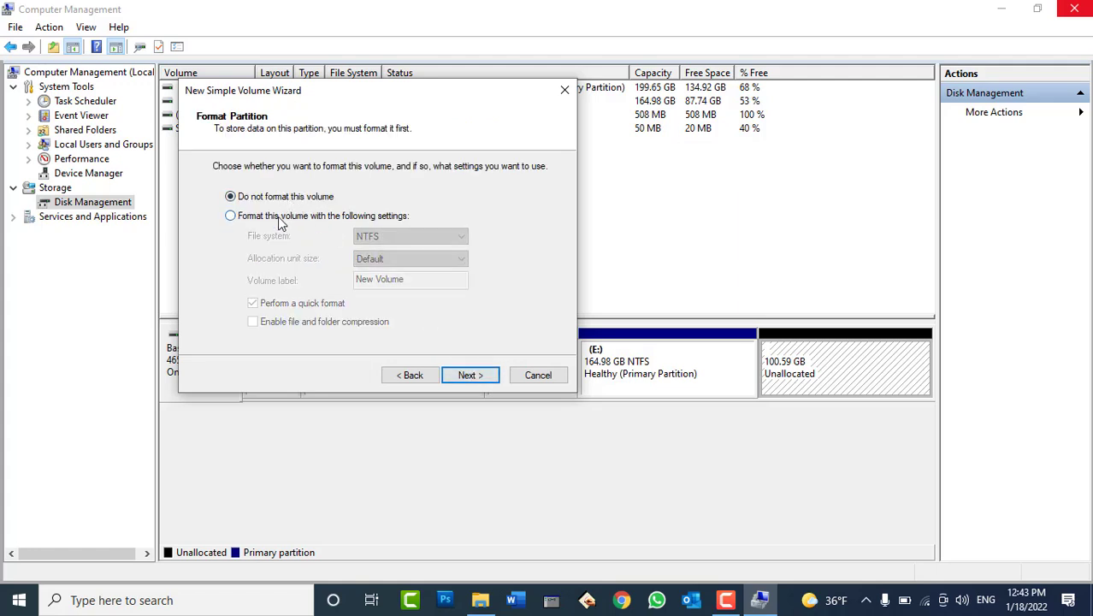
{"action": "left_click", "coordinate": [282, 217]}
{"action": "left_click", "coordinate": [380, 240]}
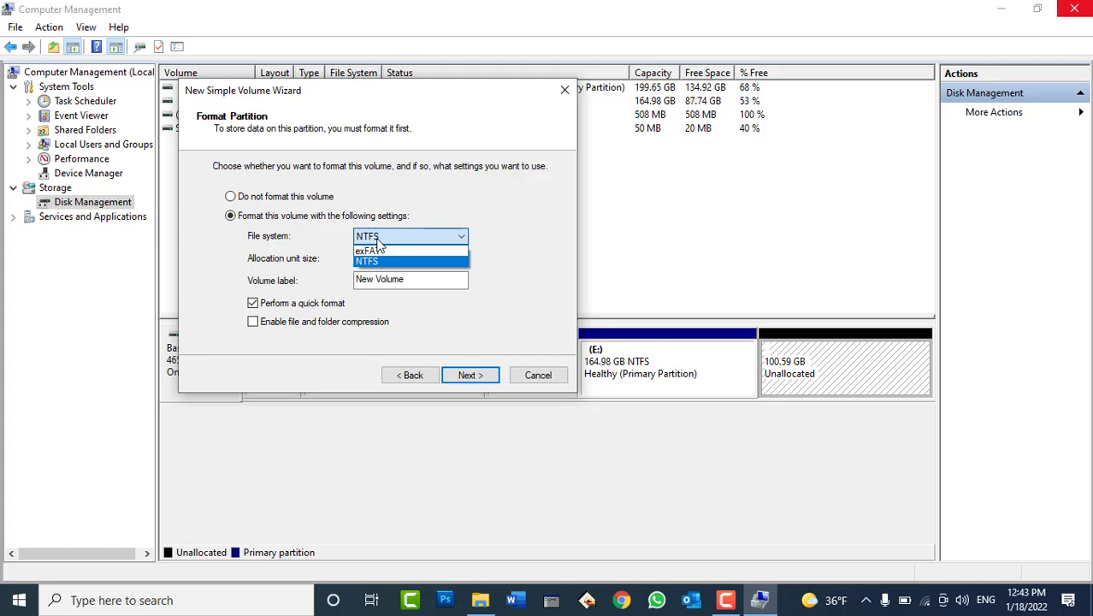
{"action": "left_click", "coordinate": [378, 240]}
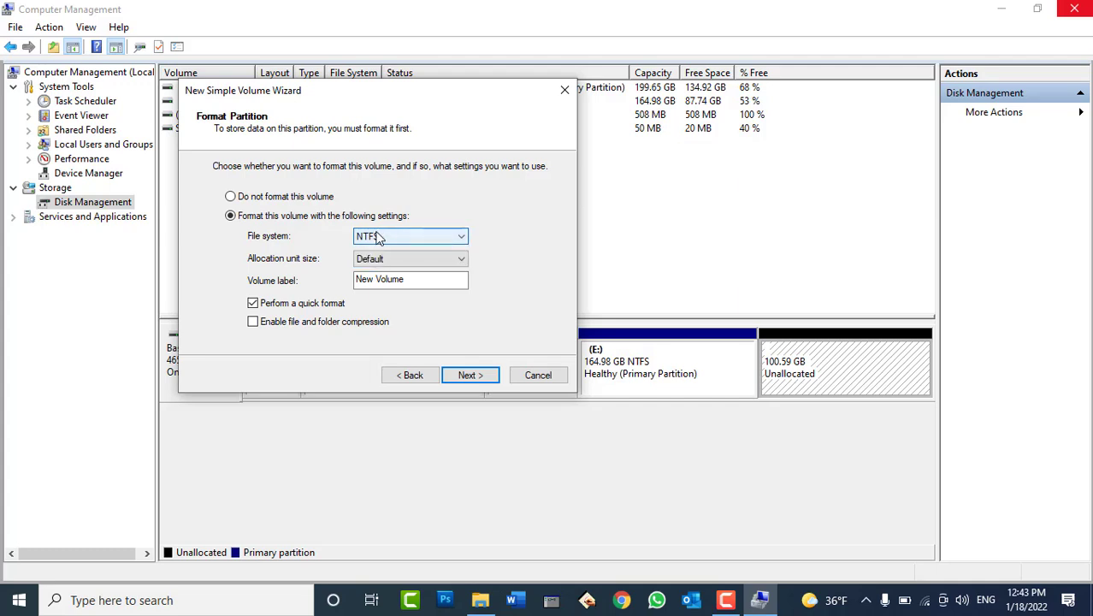
{"action": "key", "text": "Tab"}
{"action": "key", "text": "Tab"}
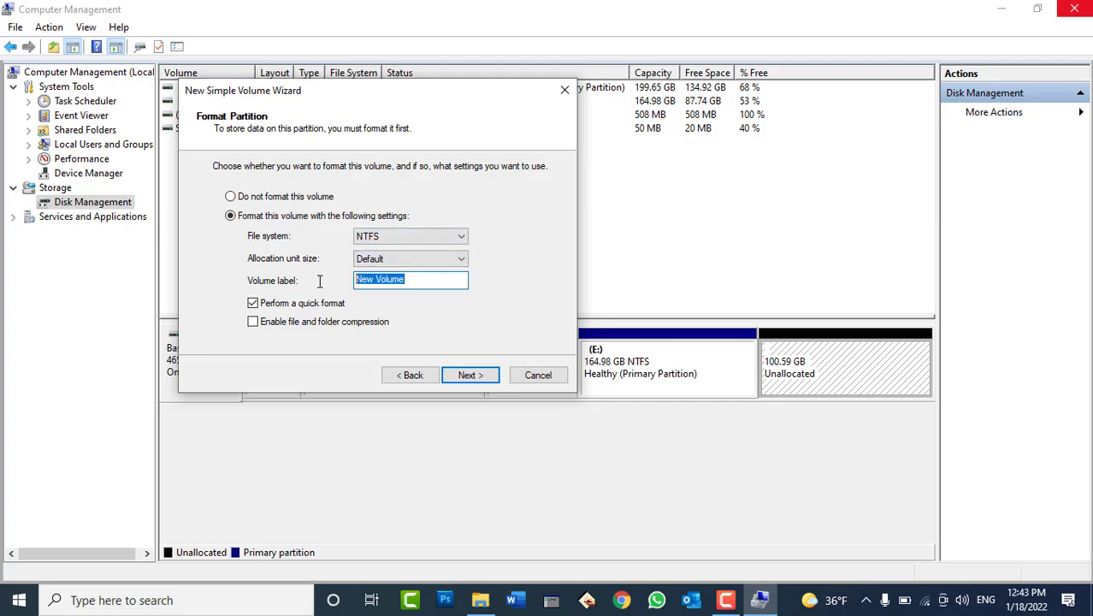
{"action": "type", "text": "Office Data"}
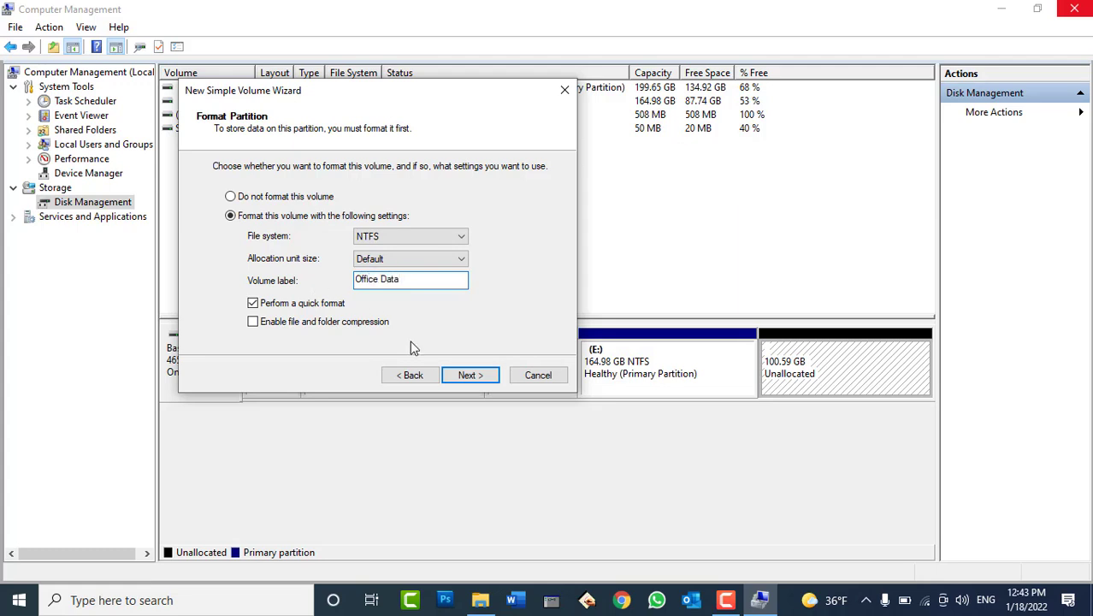
{"action": "left_click", "coordinate": [467, 376]}
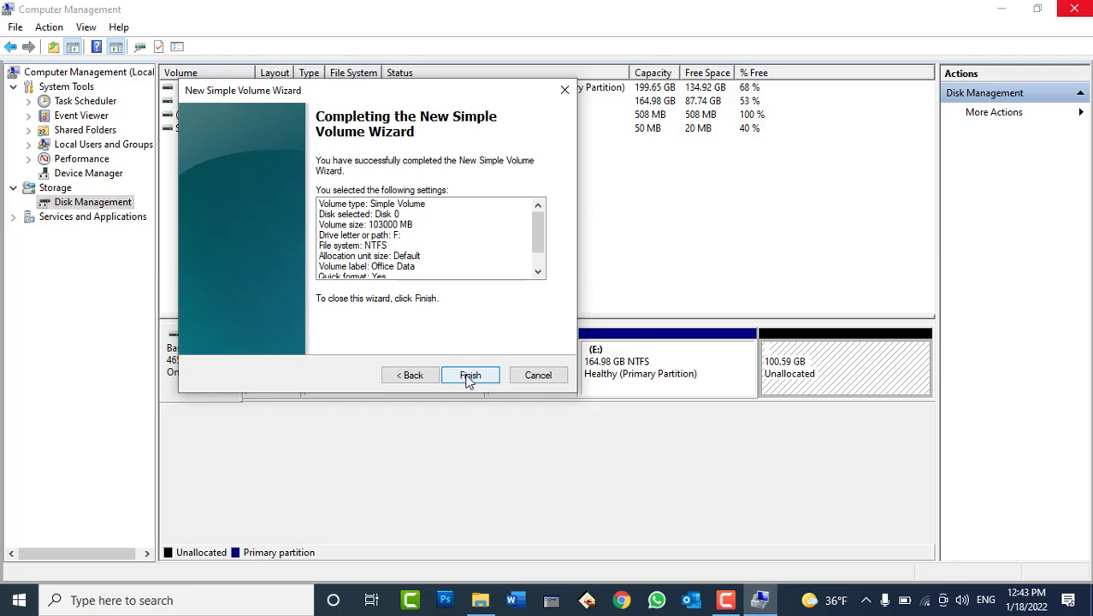
{"action": "left_click", "coordinate": [468, 377]}
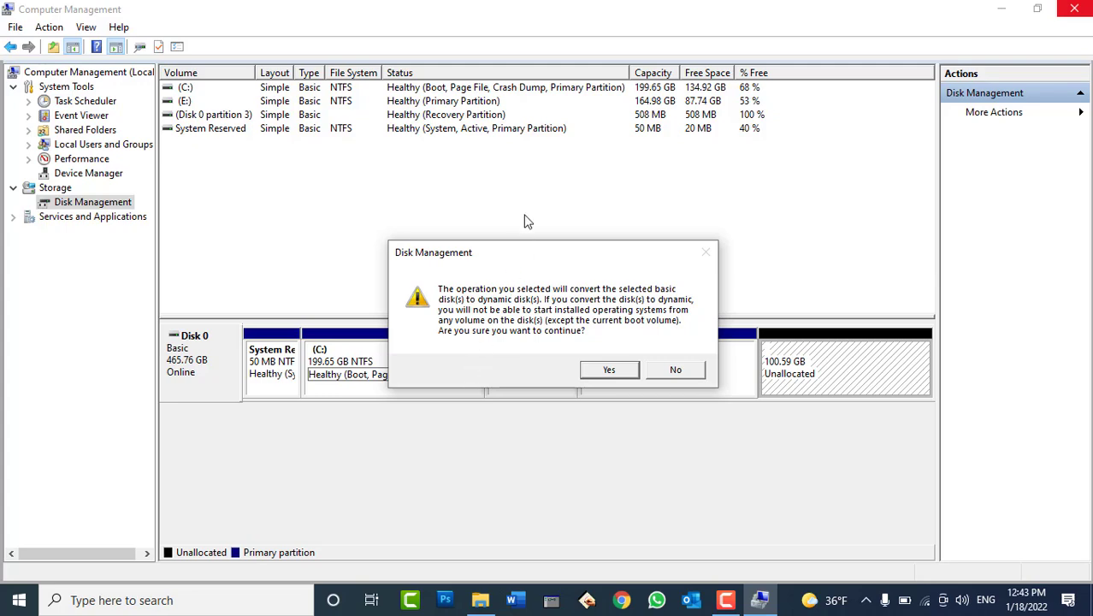
Move the dynamic-disk warning aside and decline converting Disk 0, keeping 100.59 GB unallocated
{"action": "left_click_drag", "start_coordinate": [530, 243], "coordinate": [601, 207]}
{"action": "left_click_drag", "start_coordinate": [635, 153], "coordinate": [645, 167]}
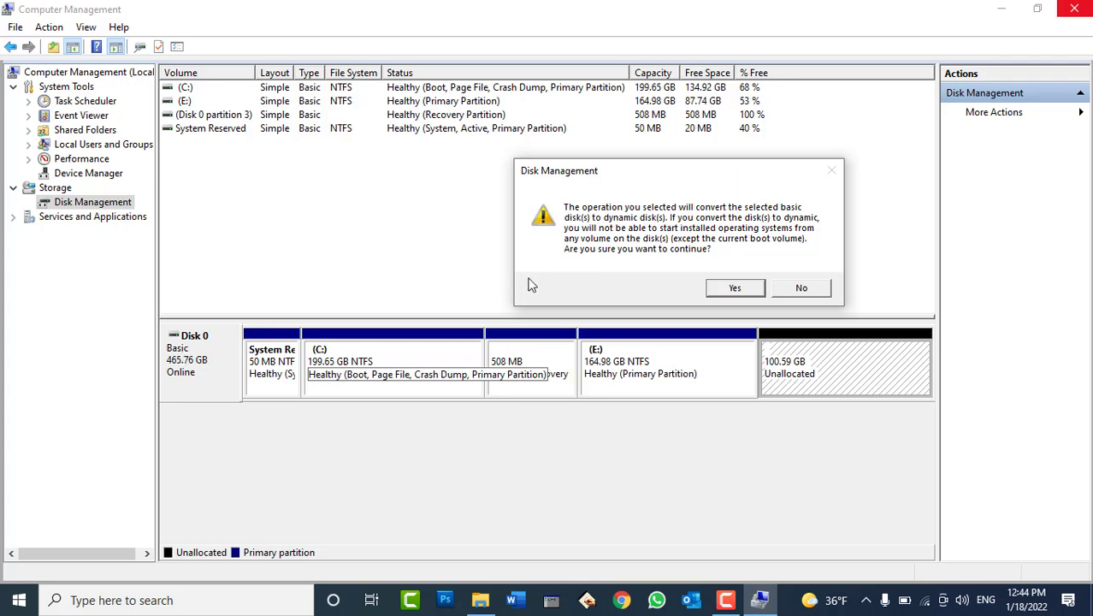
{"action": "left_click", "coordinate": [791, 289]}
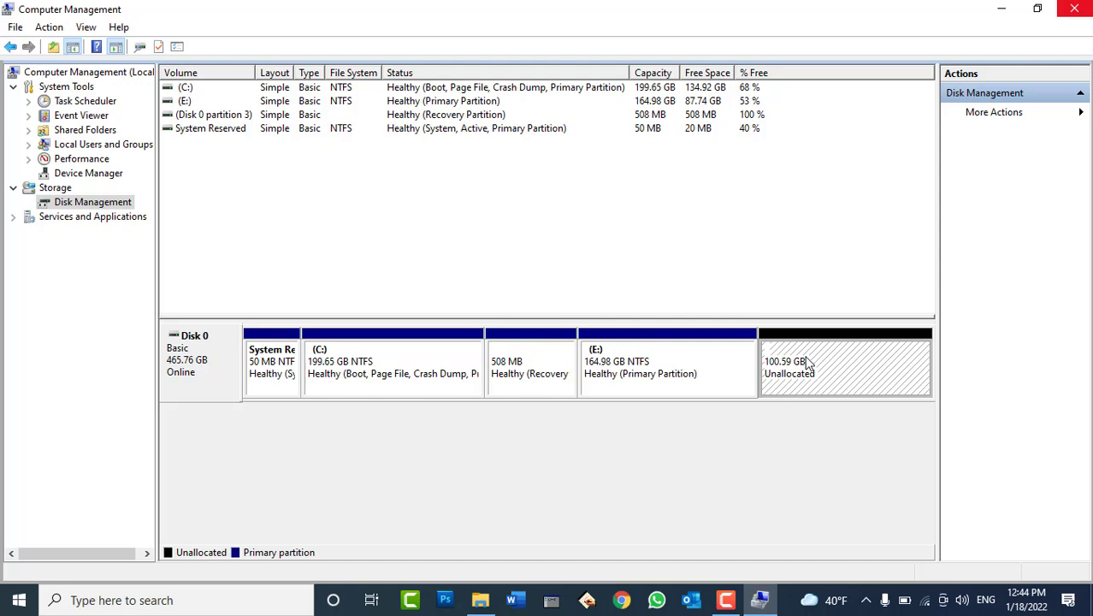
Select the E: partition beside the unallocated space and choose Extend Volume from its menu
{"action": "left_click", "coordinate": [597, 378]}
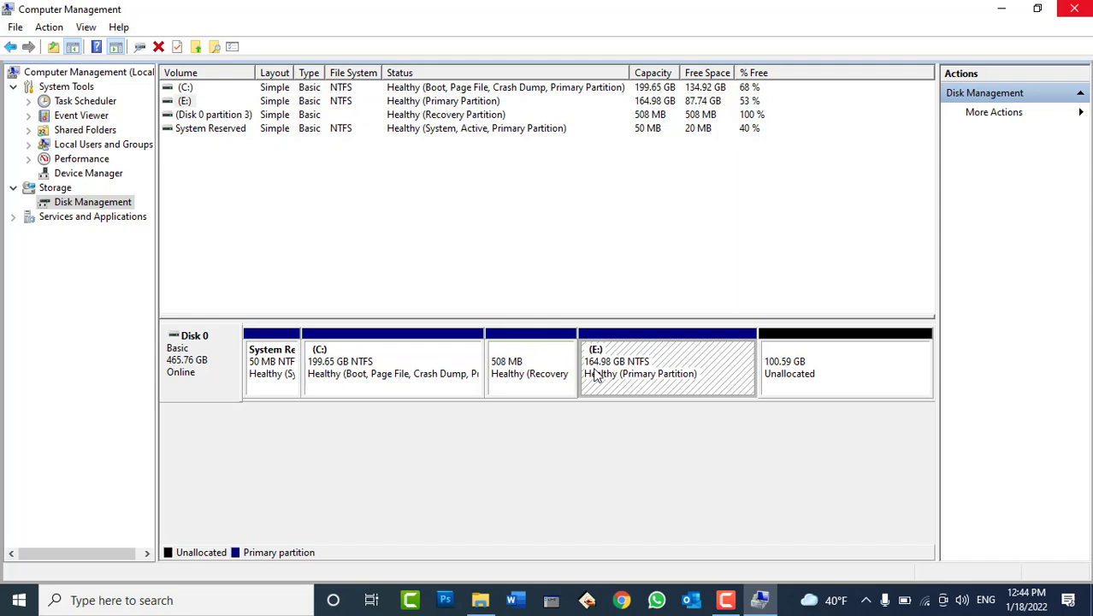
{"action": "left_click", "coordinate": [865, 390]}
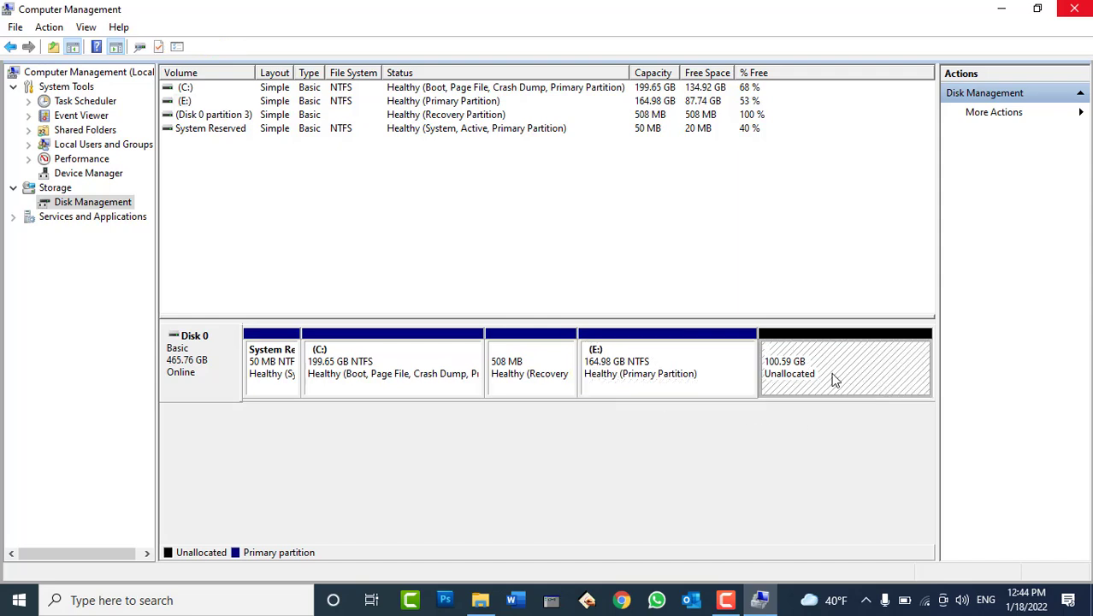
{"action": "left_click", "coordinate": [675, 367]}
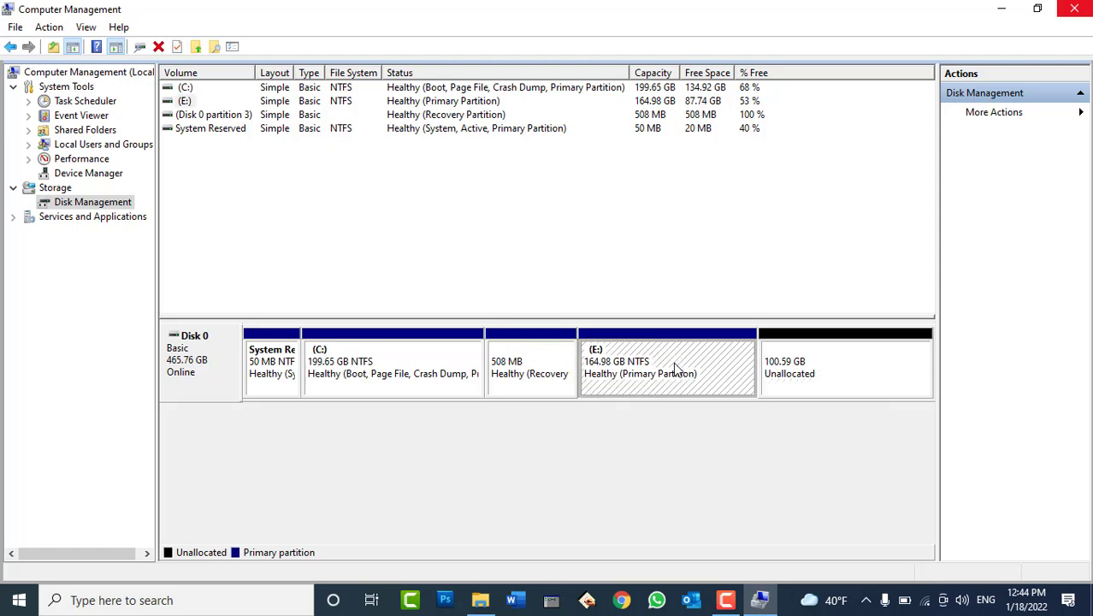
{"action": "right_click", "coordinate": [674, 368]}
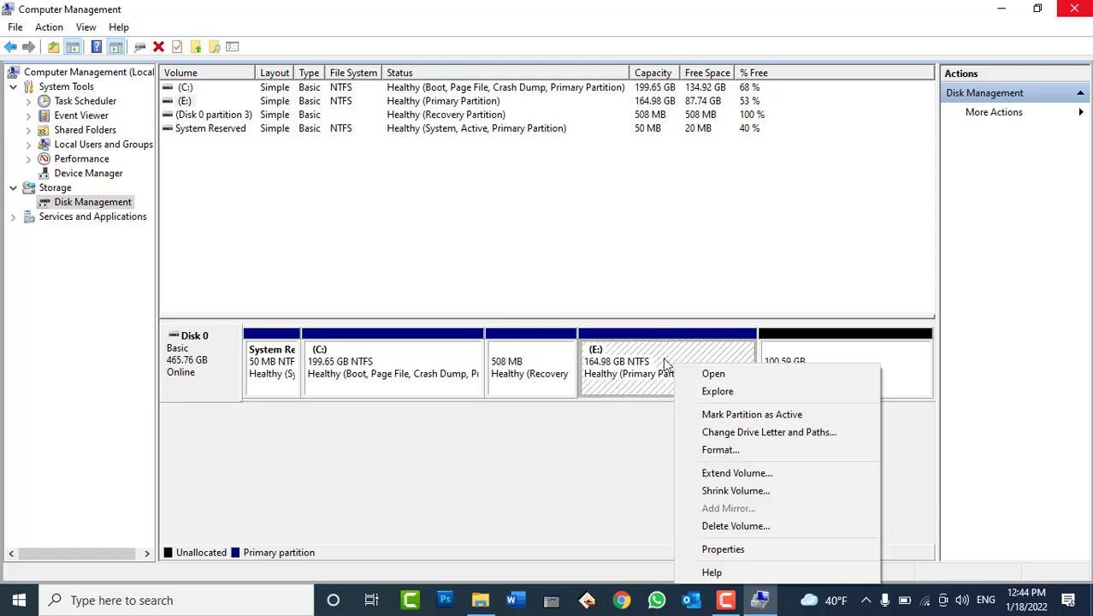
{"action": "left_click", "coordinate": [415, 371]}
{"action": "right_click", "coordinate": [414, 371]}
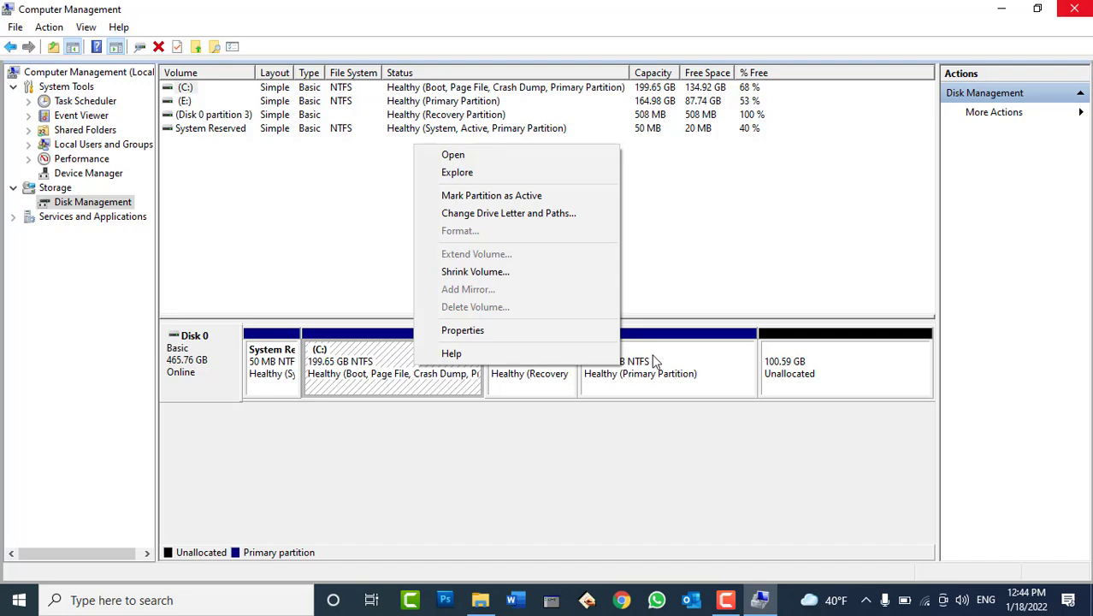
{"action": "right_click", "coordinate": [680, 357]}
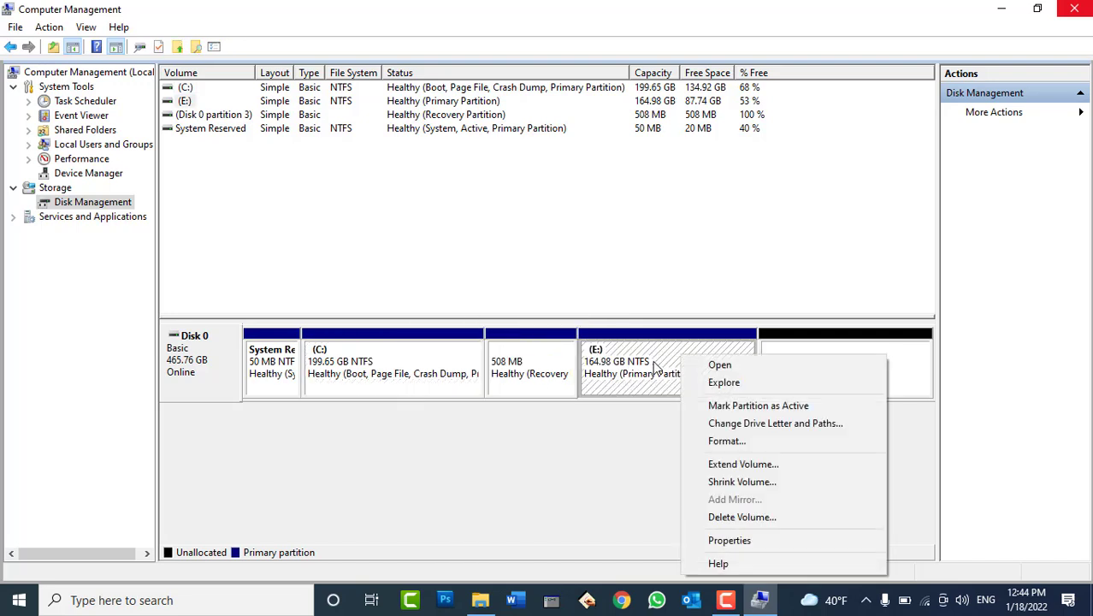
{"action": "left_click", "coordinate": [738, 462]}
Extend E: by the full 103000 MB of unallocated space, growing it to 265.56 GB
{"action": "left_click", "coordinate": [740, 462]}
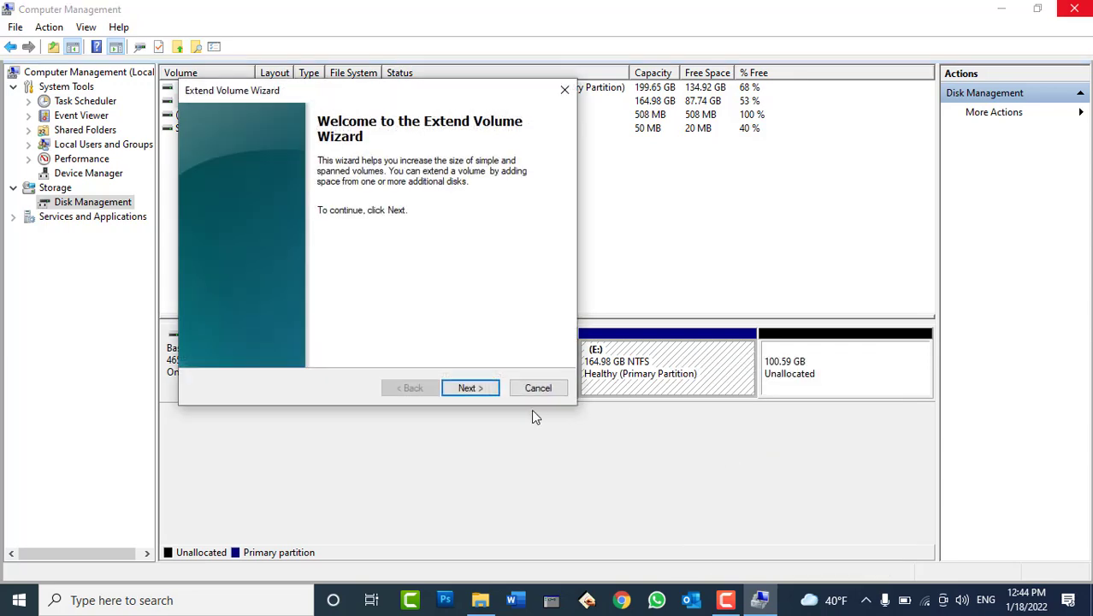
{"action": "left_click", "coordinate": [479, 389]}
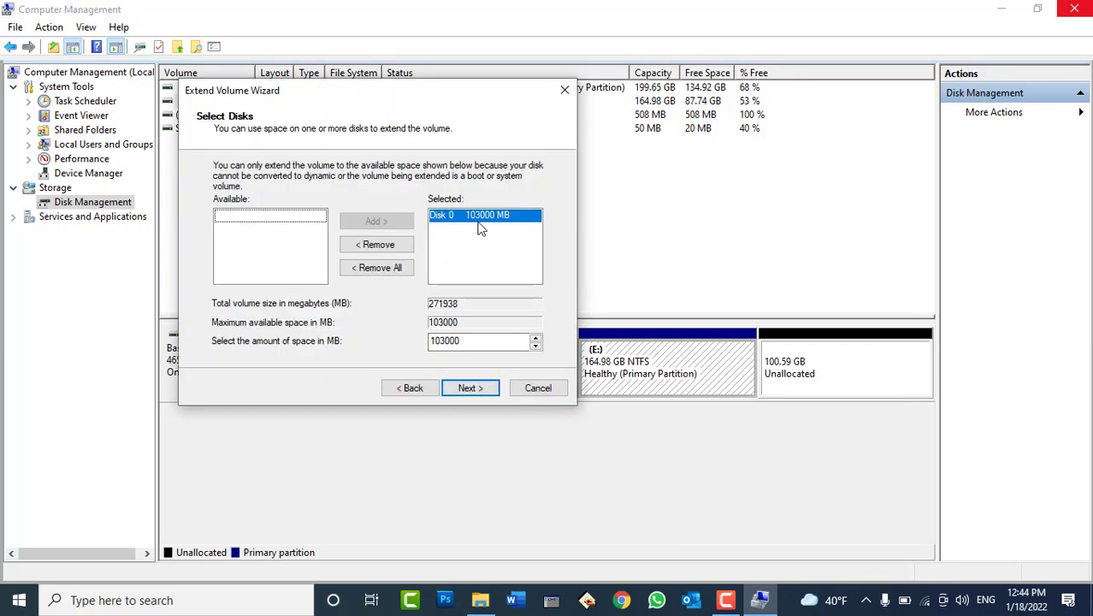
{"action": "left_click", "coordinate": [469, 388]}
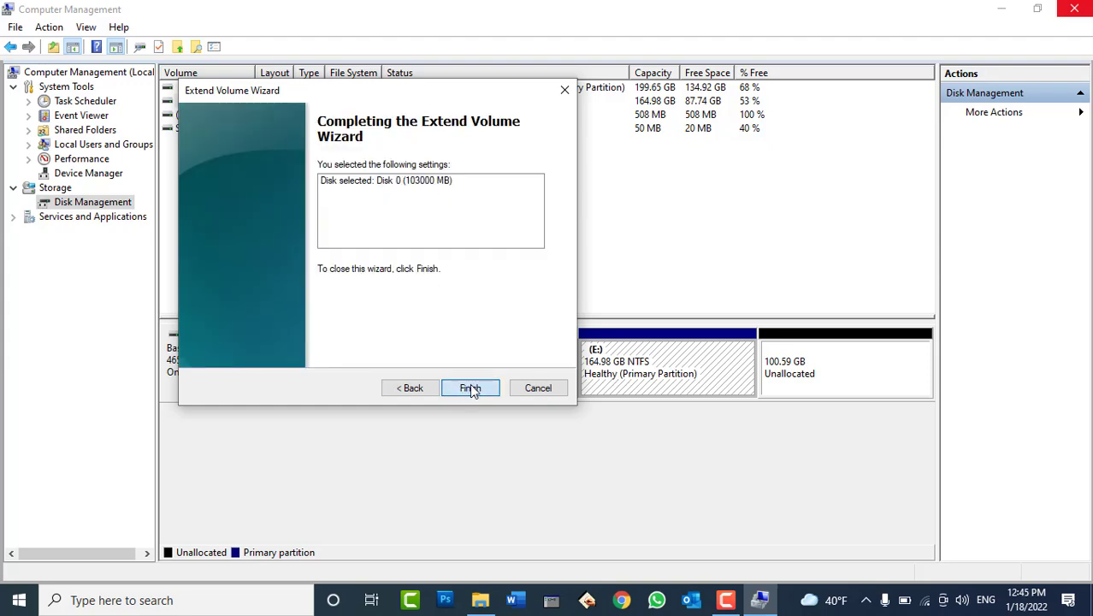
{"action": "left_click", "coordinate": [470, 388]}
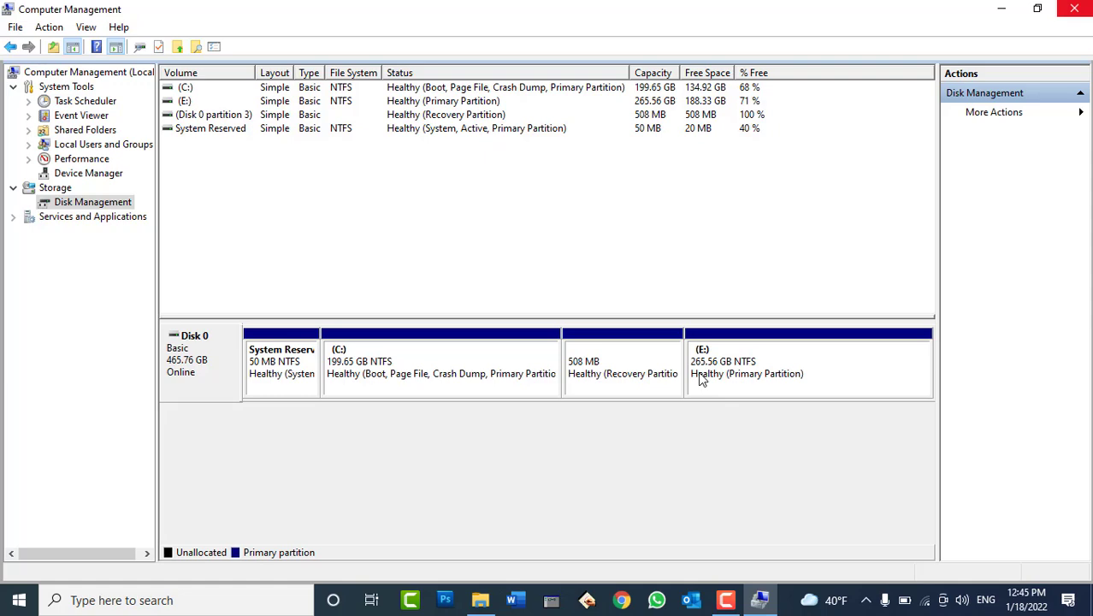
Check Local Disk (E:)'s listed size in This PC, then return to the E: partition in Disk Management
{"action": "left_click", "coordinate": [480, 599]}
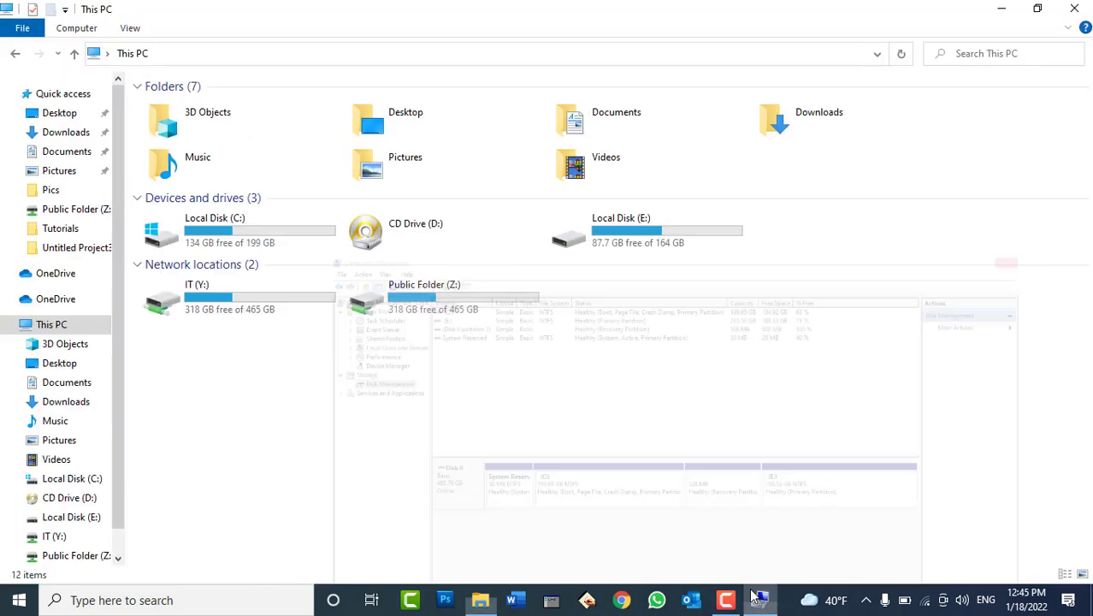
{"action": "left_click", "coordinate": [634, 236]}
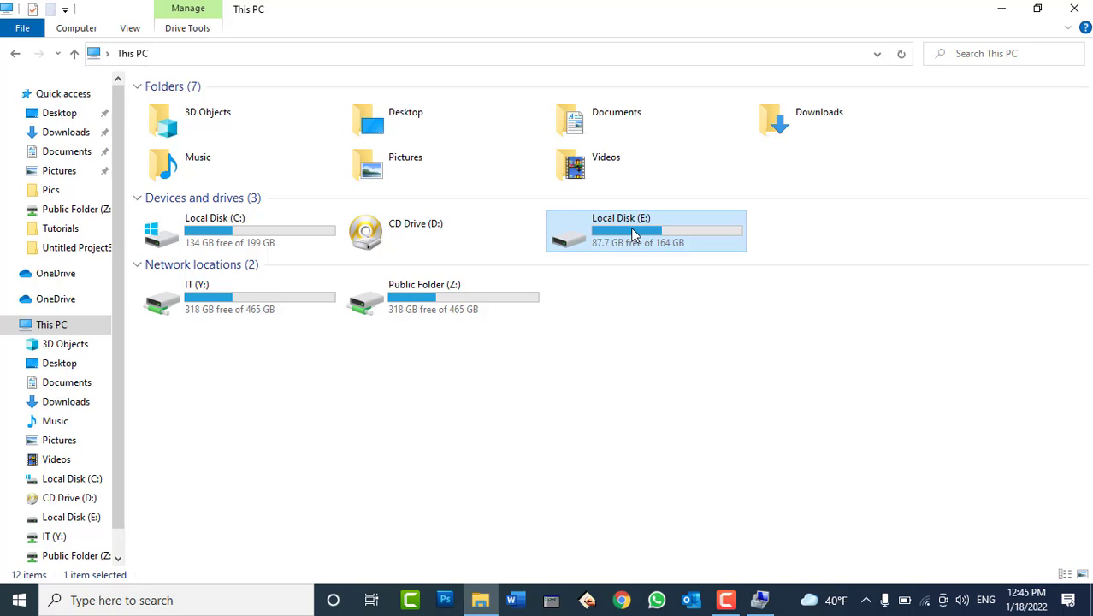
{"action": "left_click", "coordinate": [759, 600]}
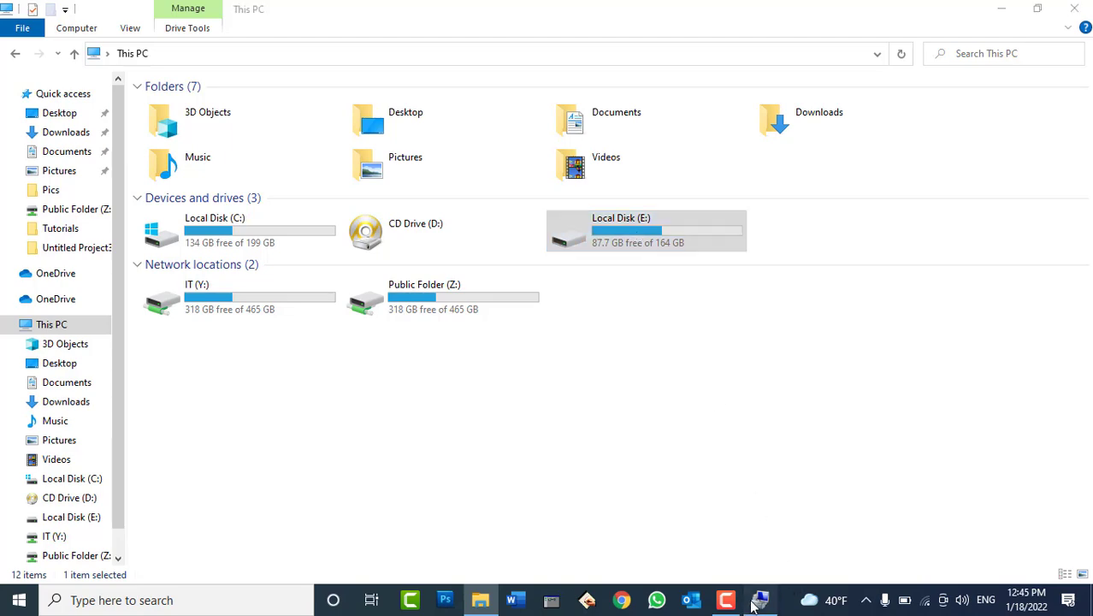
{"action": "right_click", "coordinate": [727, 373]}
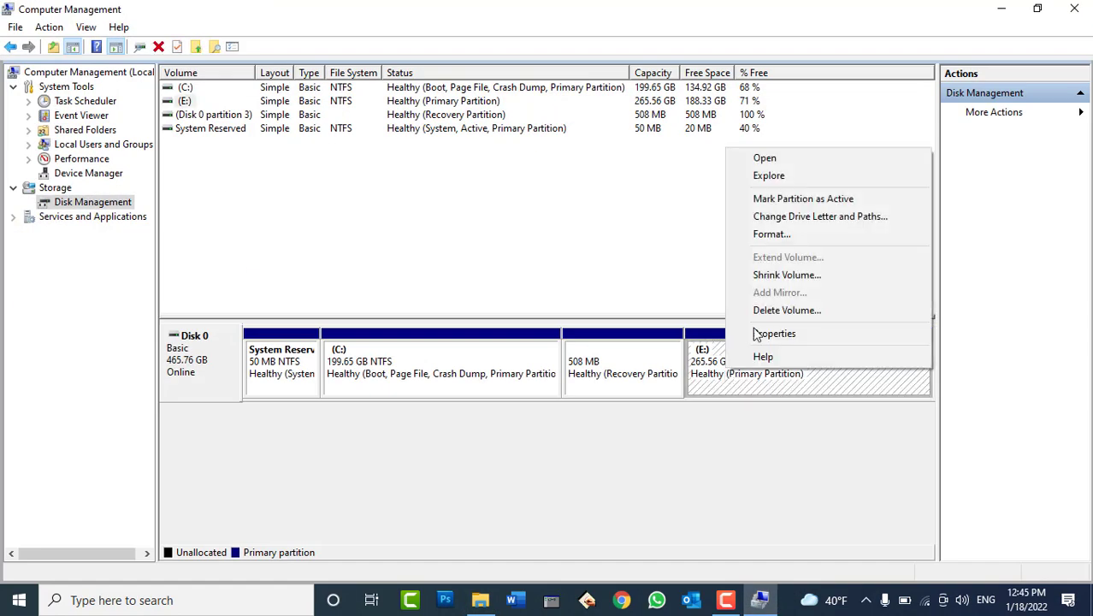
Remove the drive letter from the 265.56 GB E: partition, confirming both warnings
{"action": "left_click", "coordinate": [790, 220]}
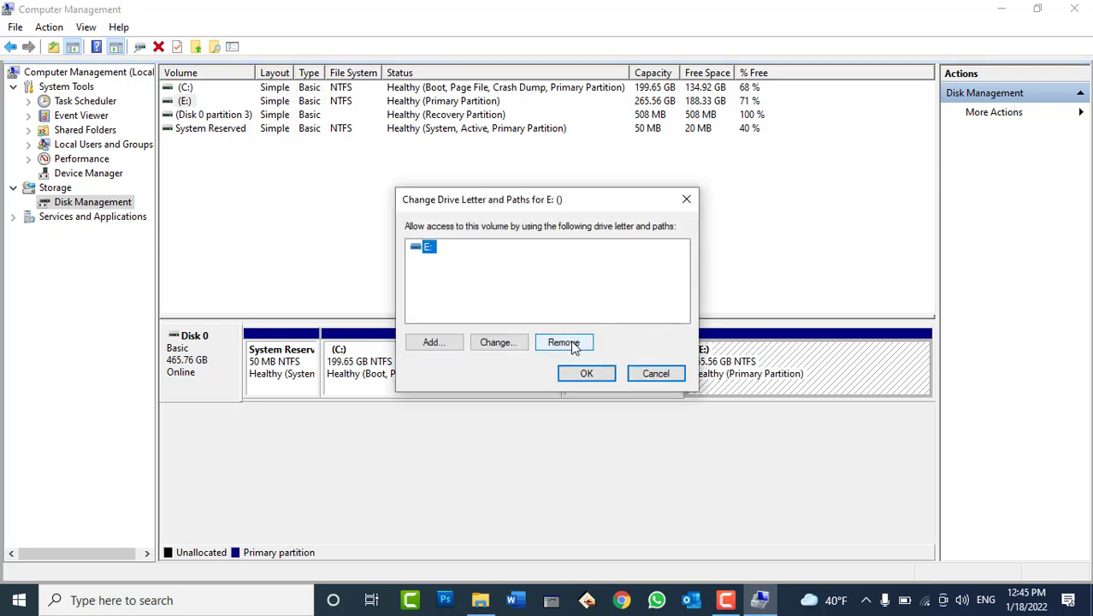
{"action": "left_click", "coordinate": [655, 374]}
{"action": "right_click", "coordinate": [719, 374]}
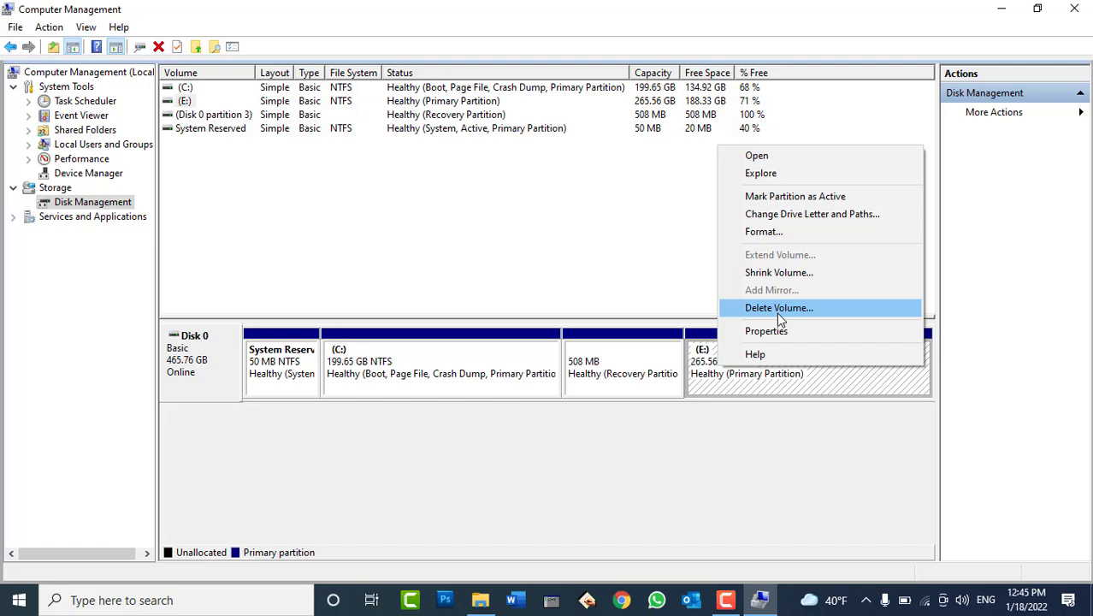
{"action": "left_click", "coordinate": [792, 215]}
{"action": "left_click", "coordinate": [564, 340]}
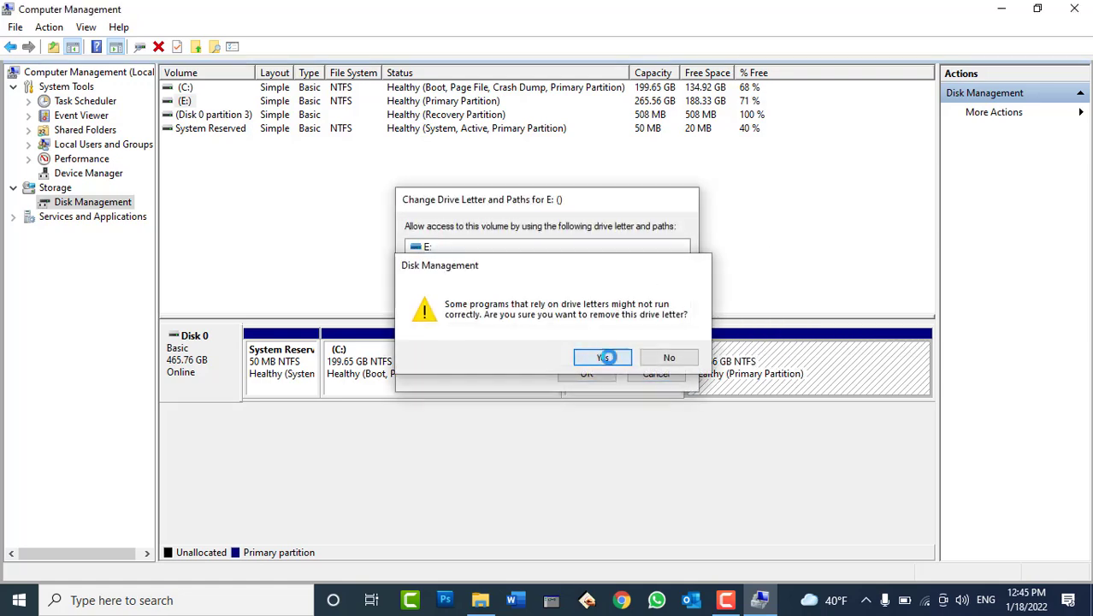
{"action": "left_click", "coordinate": [604, 357]}
{"action": "left_click", "coordinate": [609, 380]}
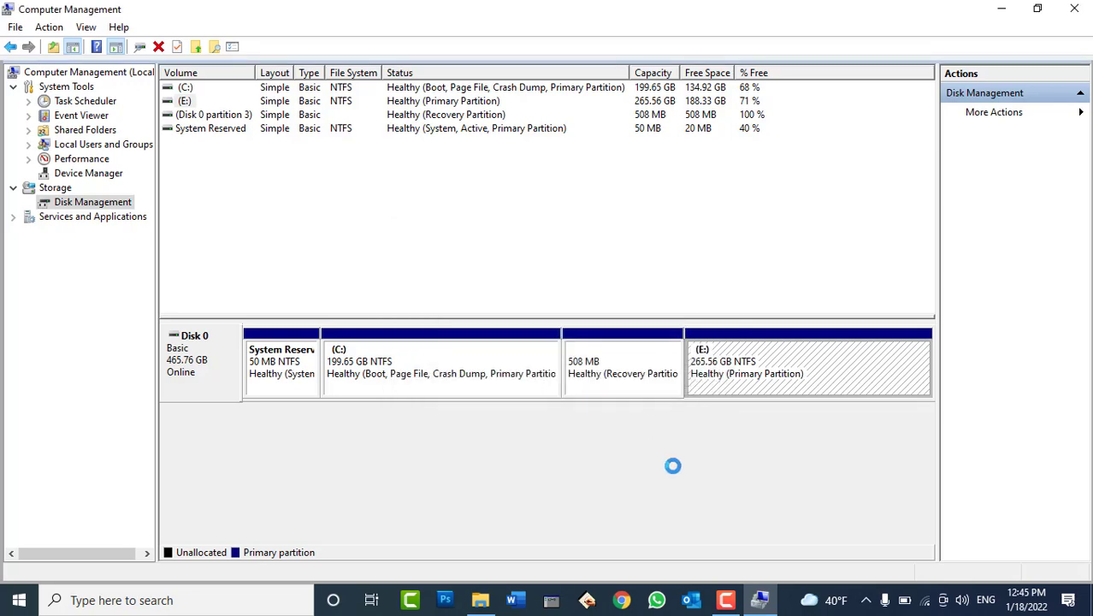
{"action": "left_click", "coordinate": [761, 603]}
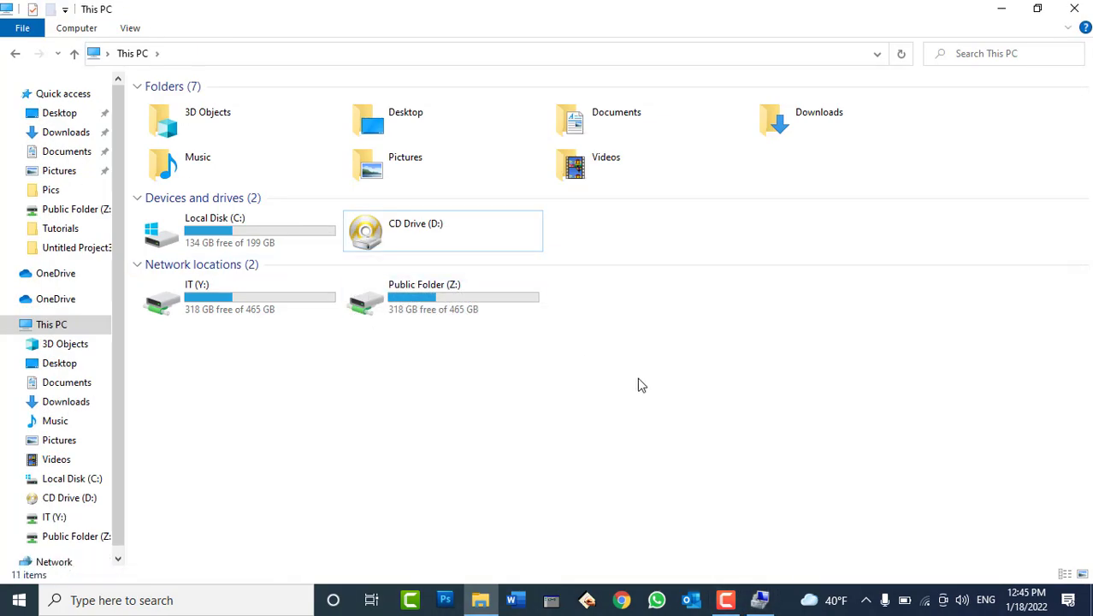
Refresh This PC so it lists only the C: and D: drives
{"action": "right_click", "coordinate": [637, 385]}
{"action": "left_click", "coordinate": [684, 443]}
{"action": "left_click", "coordinate": [298, 236]}
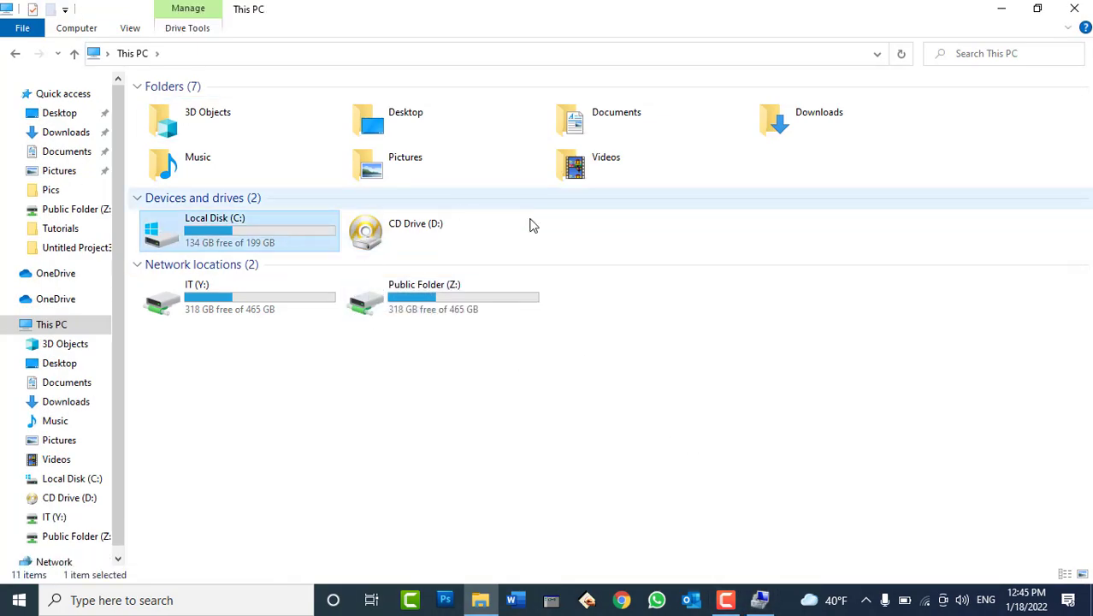
Try opening E: from the Run box, dismiss the location-unavailable error, and return to Disk Management
{"action": "key", "text": "super+r"}
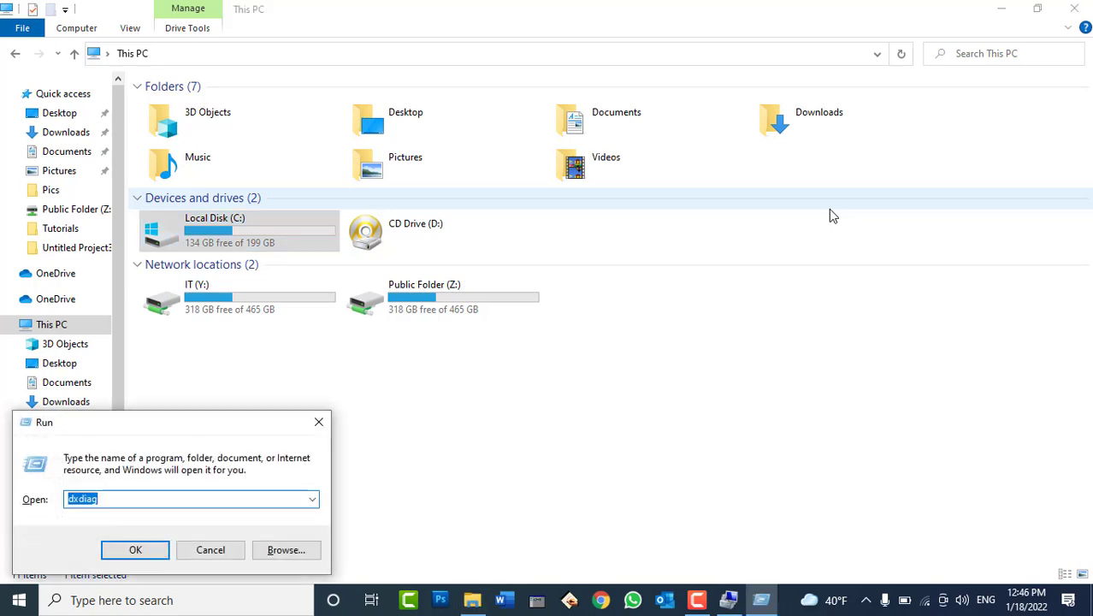
{"action": "type", "text": "E:"}
{"action": "key", "text": "Return"}
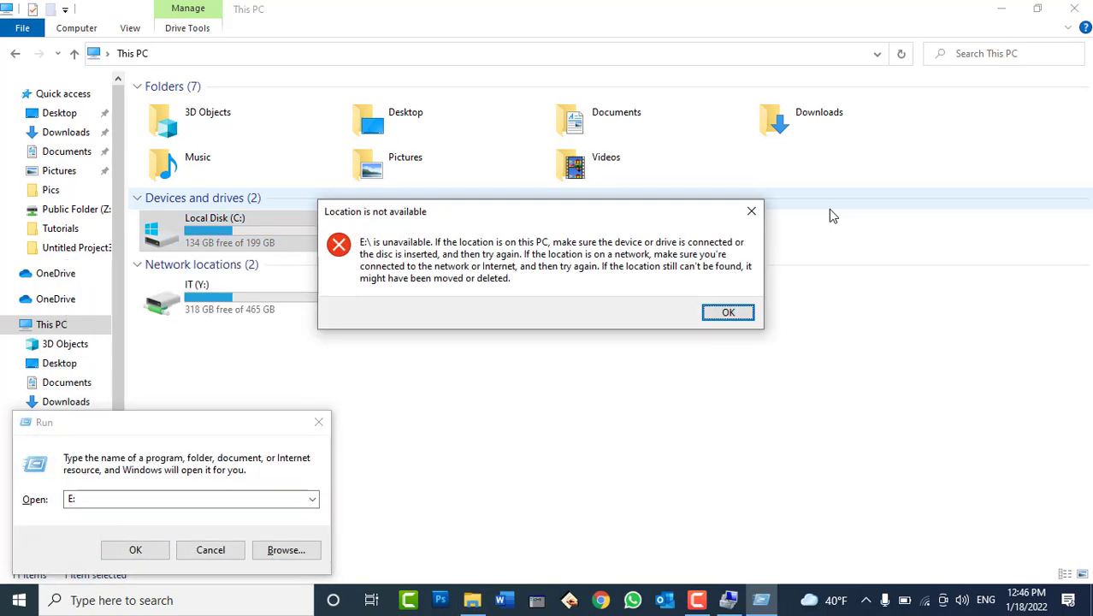
{"action": "key", "text": "Return"}
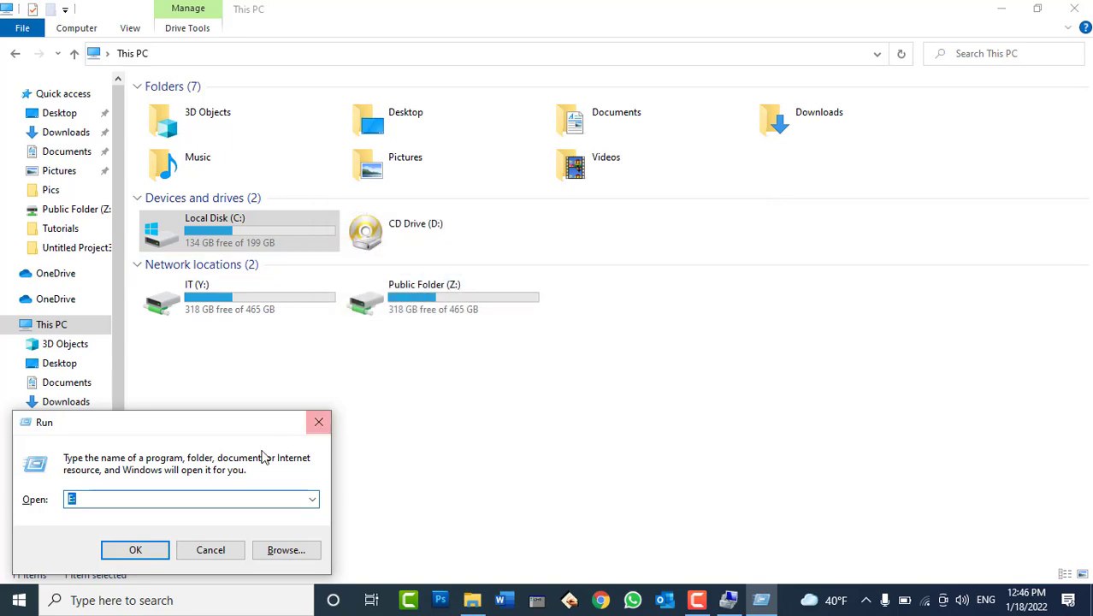
{"action": "left_click", "coordinate": [225, 548]}
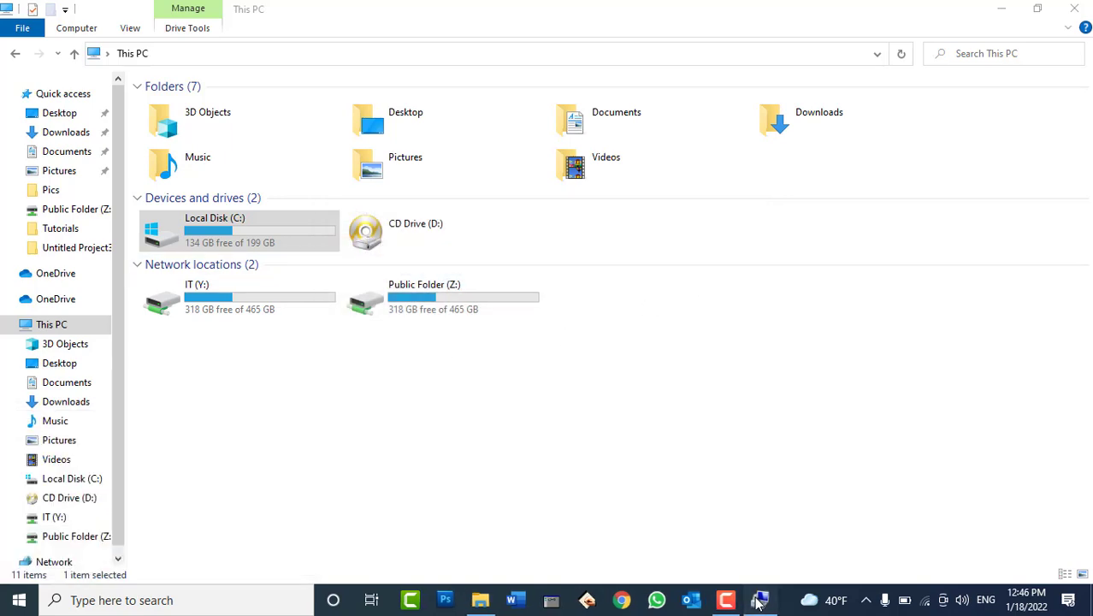
{"action": "left_click", "coordinate": [761, 599]}
Assign drive letter E back to the 265.56 GB partition
{"action": "right_click", "coordinate": [777, 363]}
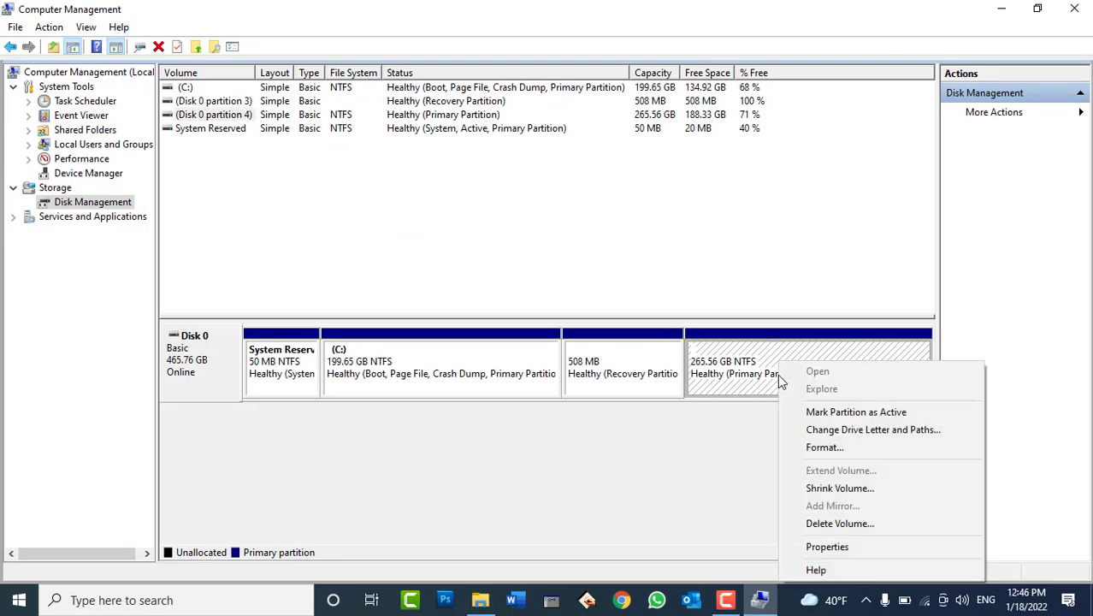
{"action": "left_click", "coordinate": [855, 429]}
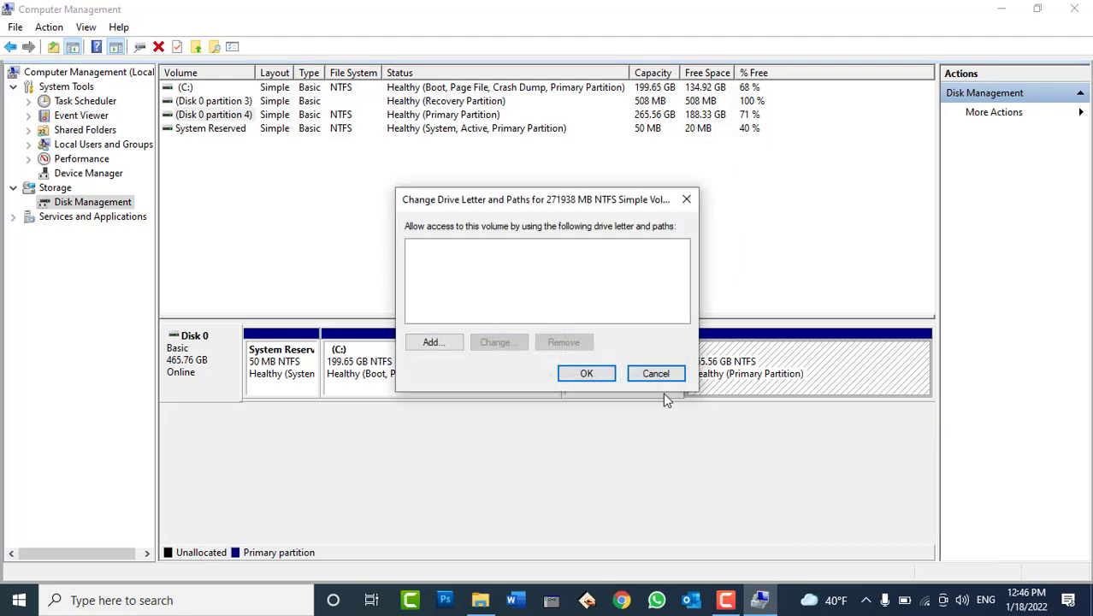
{"action": "left_click", "coordinate": [448, 345]}
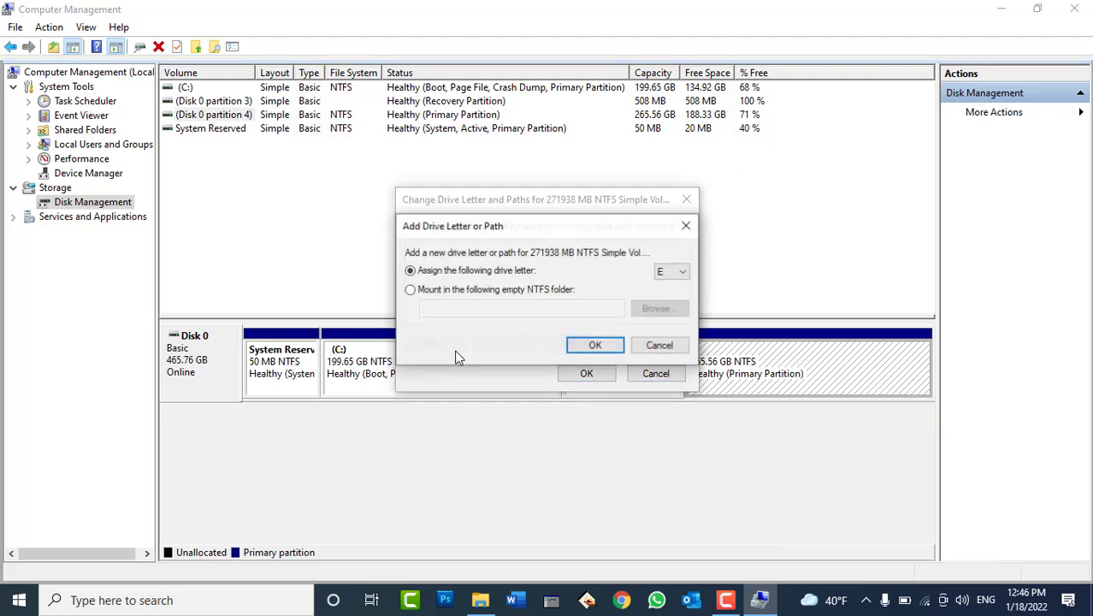
{"action": "left_click", "coordinate": [594, 345]}
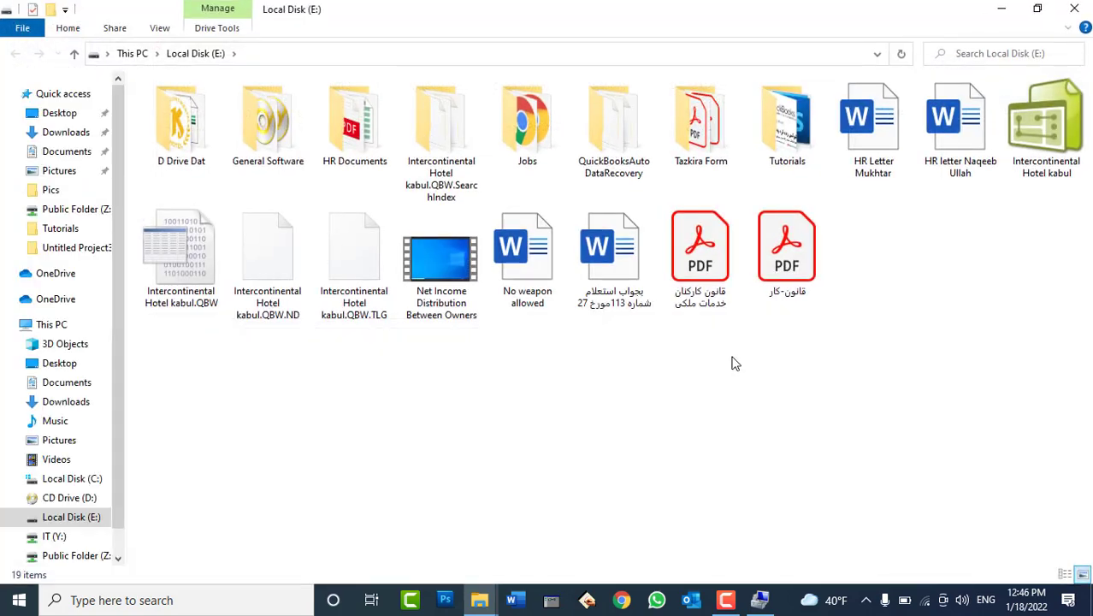
Close the Local Disk (E:) window and select Local Disk (E:) in This PC to check its size
{"action": "left_click", "coordinate": [1084, 10]}
{"action": "left_click", "coordinate": [480, 599]}
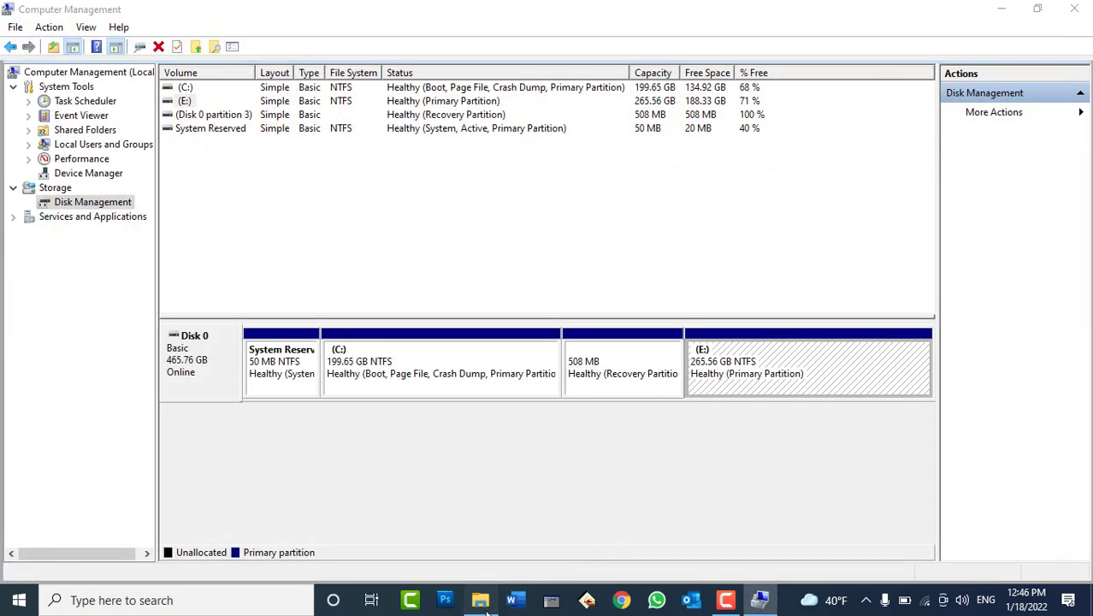
{"action": "left_click", "coordinate": [671, 230]}
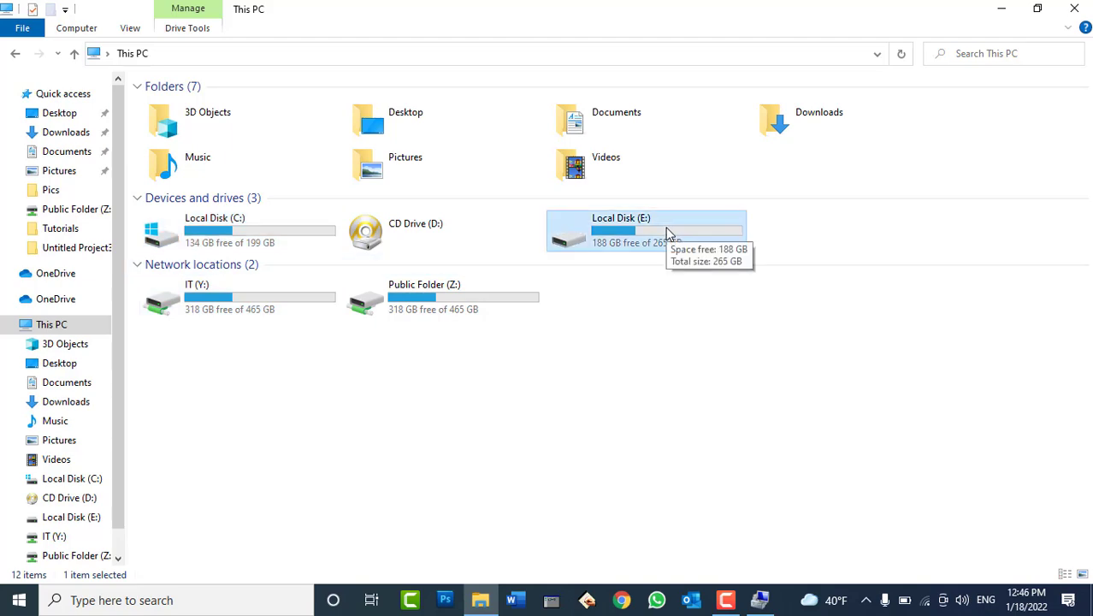
Close This PC after confirming Local Disk (E:) shows 188 GB free of 265 GB
{"action": "left_click", "coordinate": [1074, 9]}
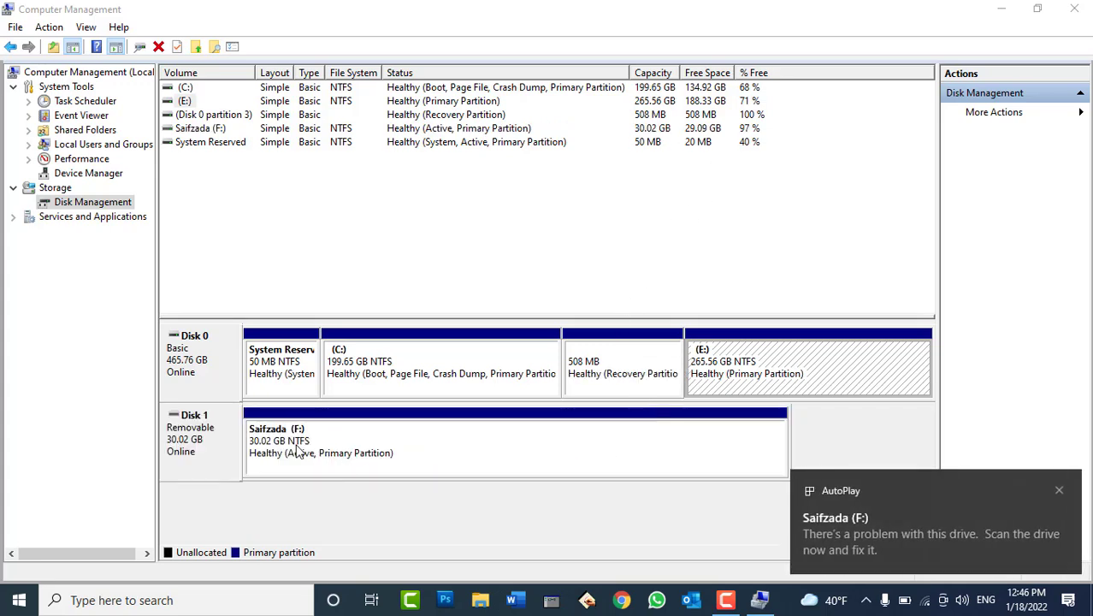
Close the F: Explorer window and open Format for the 30.02 GB F: partition, accepting the warning
{"action": "right_click", "coordinate": [299, 446]}
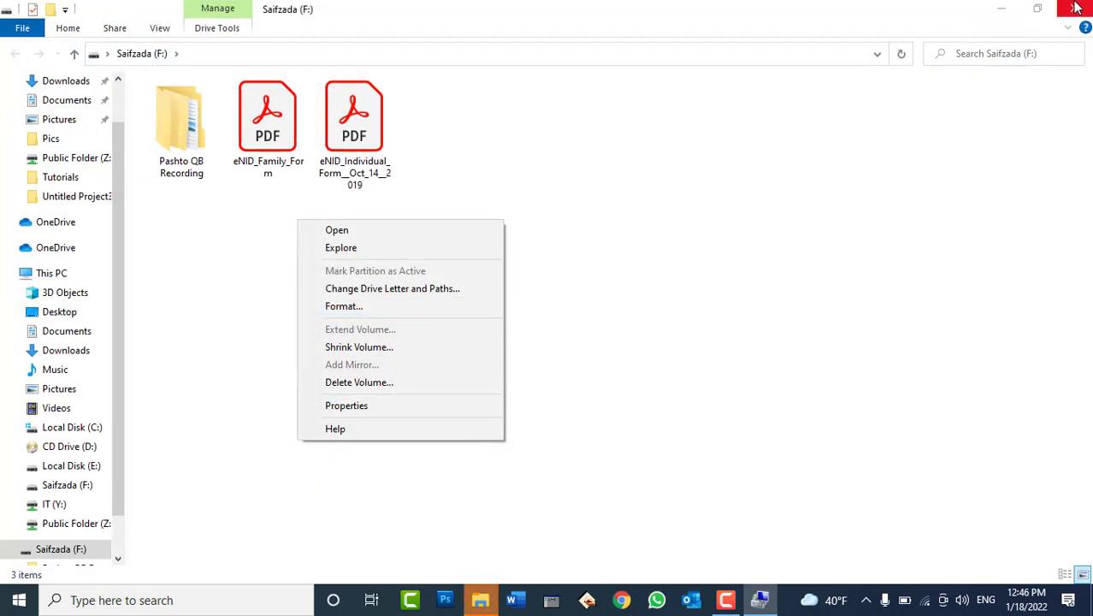
{"action": "left_click", "coordinate": [1076, 7]}
{"action": "right_click", "coordinate": [356, 433]}
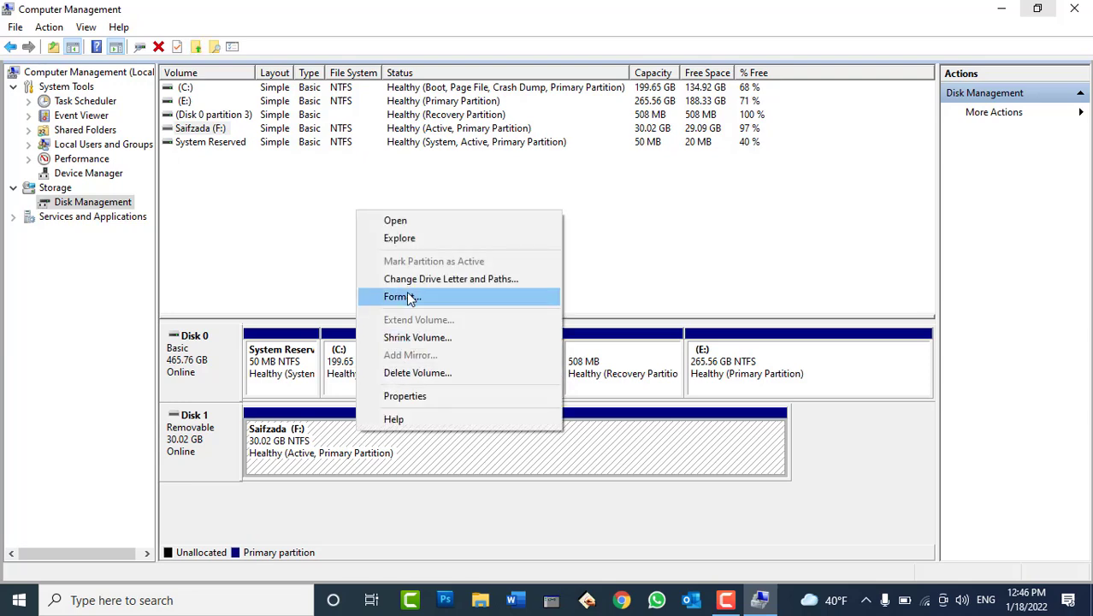
{"action": "left_click", "coordinate": [409, 297]}
{"action": "left_click", "coordinate": [601, 361]}
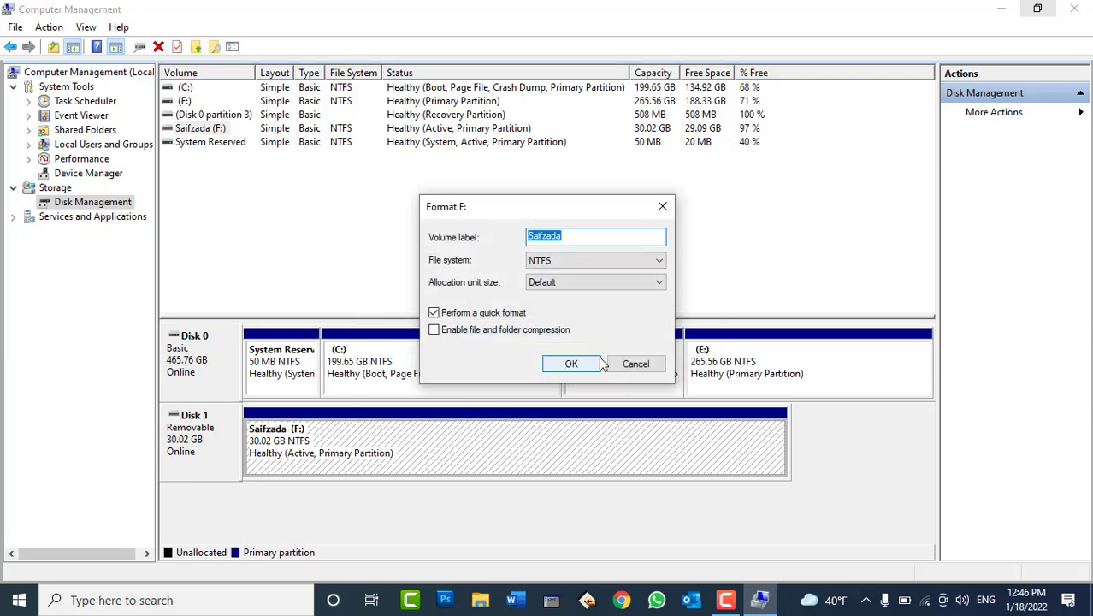
Quick-format F: as NTFS with default allocation size, keeping its volume label, and confirm erasing data
{"action": "left_click", "coordinate": [468, 316]}
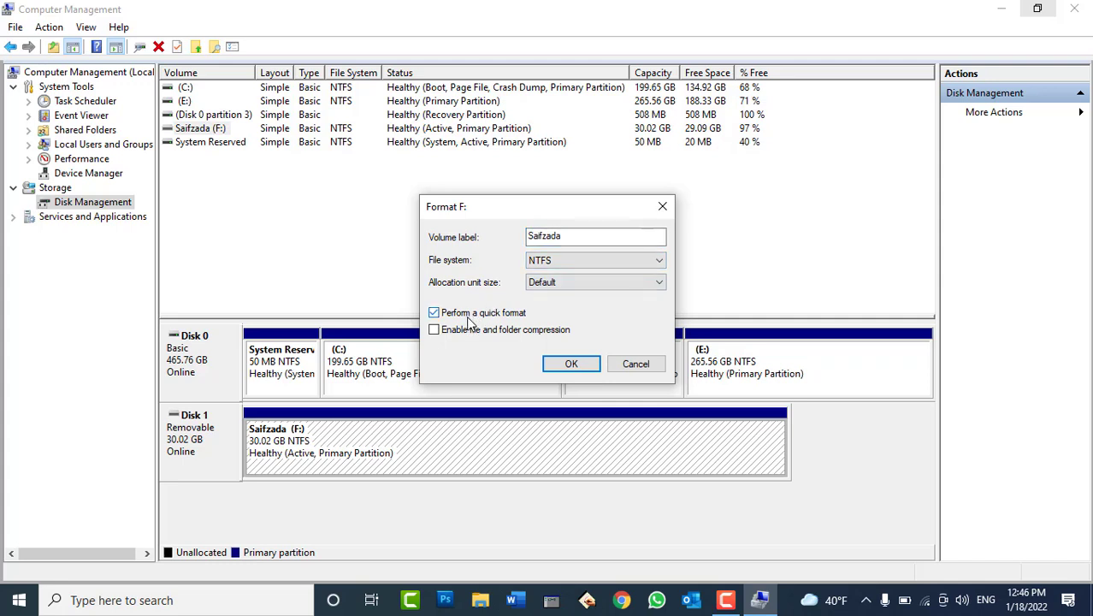
{"action": "left_click", "coordinate": [469, 320]}
{"action": "left_click", "coordinate": [468, 318]}
{"action": "left_click_drag", "start_coordinate": [586, 235], "coordinate": [524, 240]}
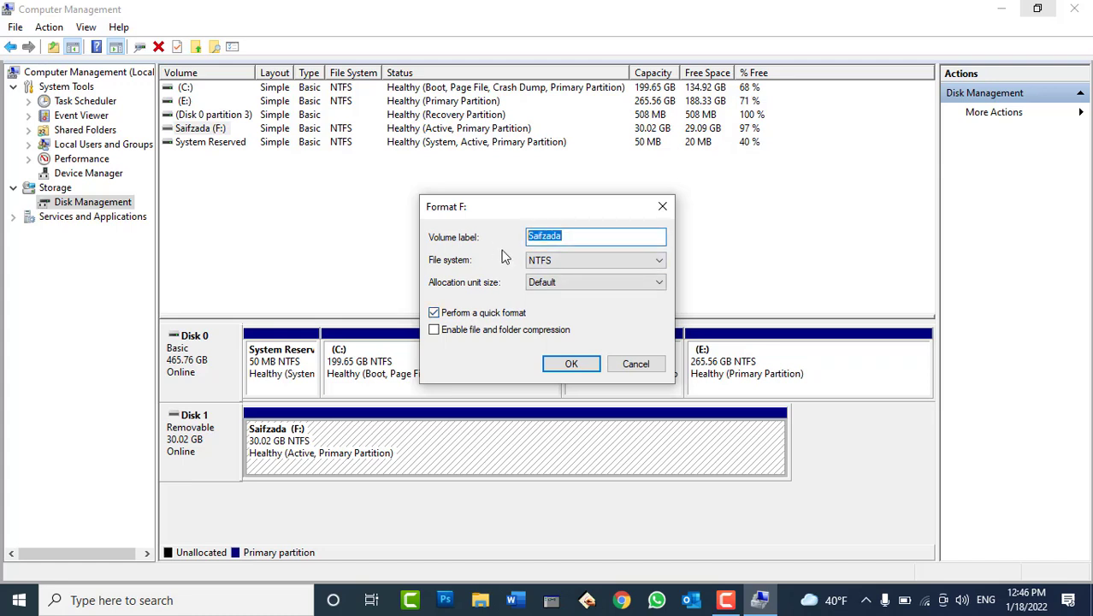
{"action": "left_click", "coordinate": [558, 259]}
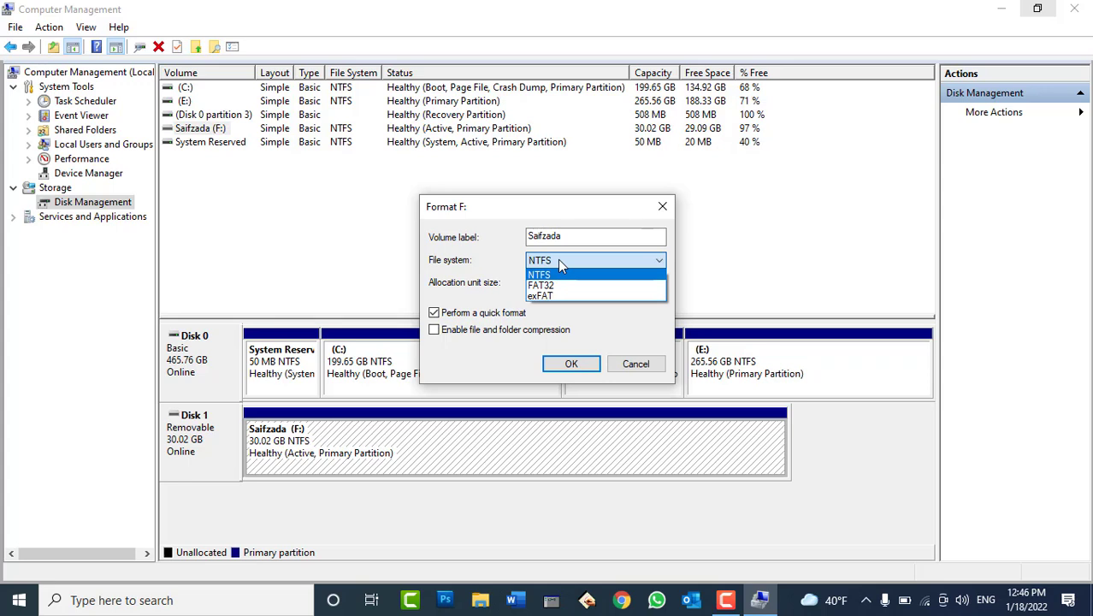
{"action": "left_click", "coordinate": [558, 263]}
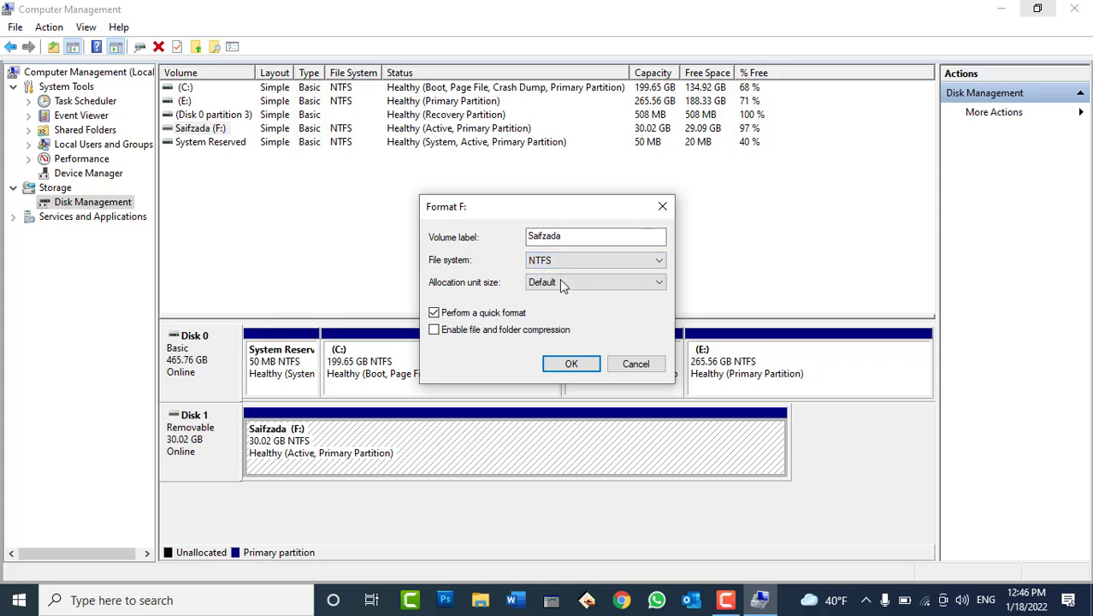
{"action": "left_click", "coordinate": [571, 363]}
{"action": "left_click", "coordinate": [603, 361]}
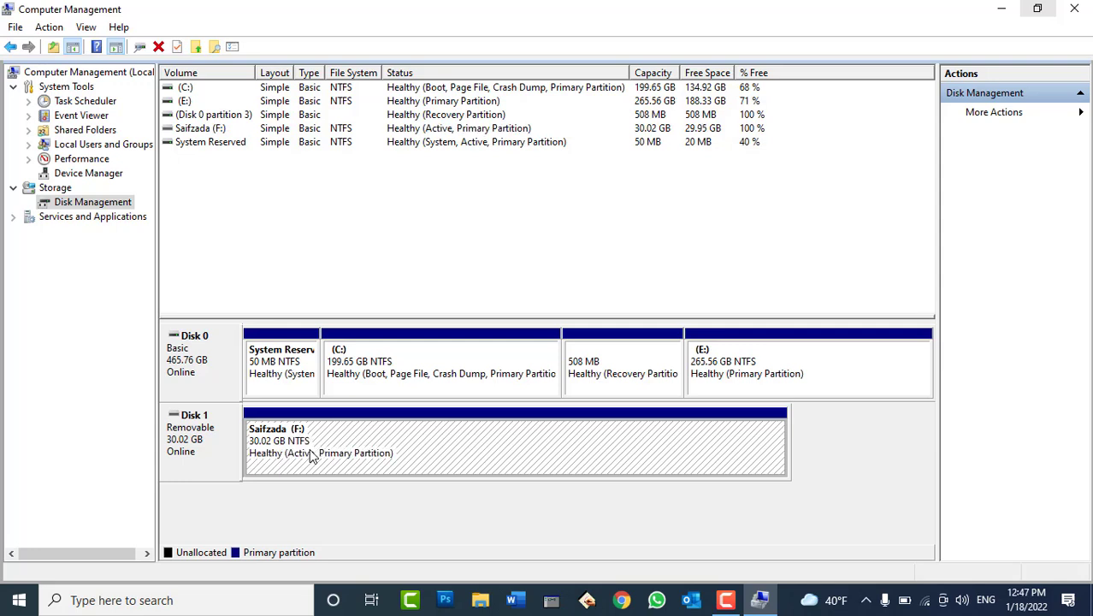
{"action": "left_click", "coordinate": [481, 599]}
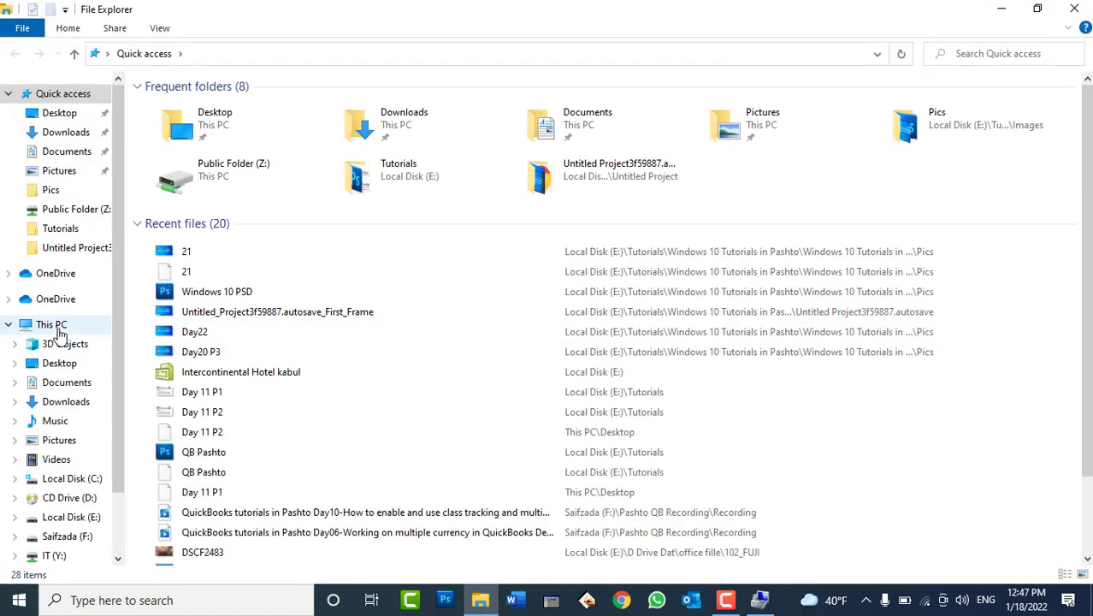
{"action": "left_click", "coordinate": [50, 325]}
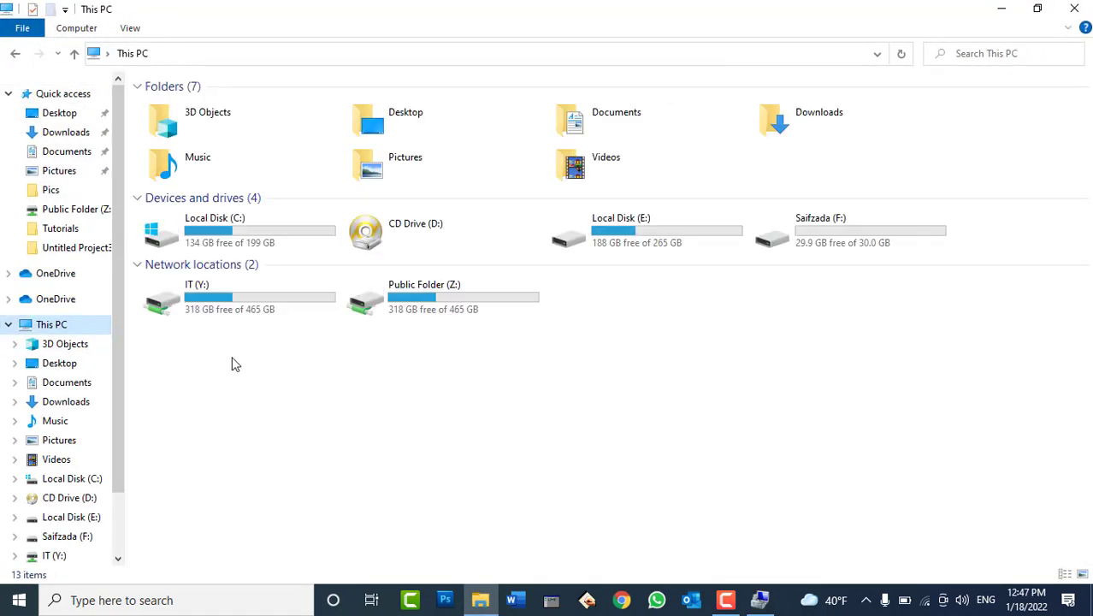
{"action": "double_click", "coordinate": [826, 233]}
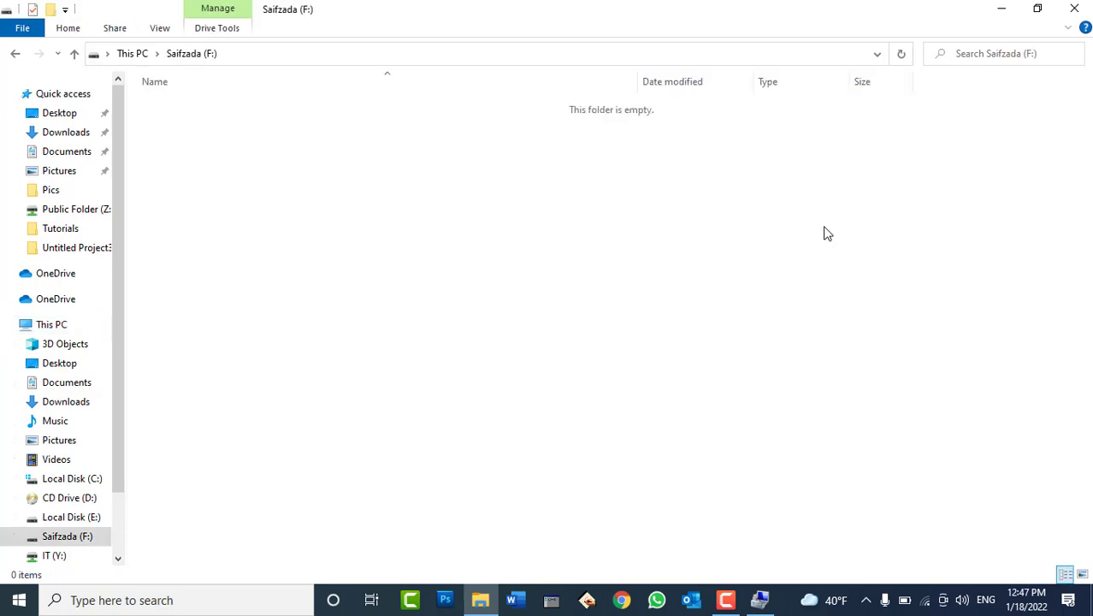
{"action": "left_click", "coordinate": [1073, 9]}
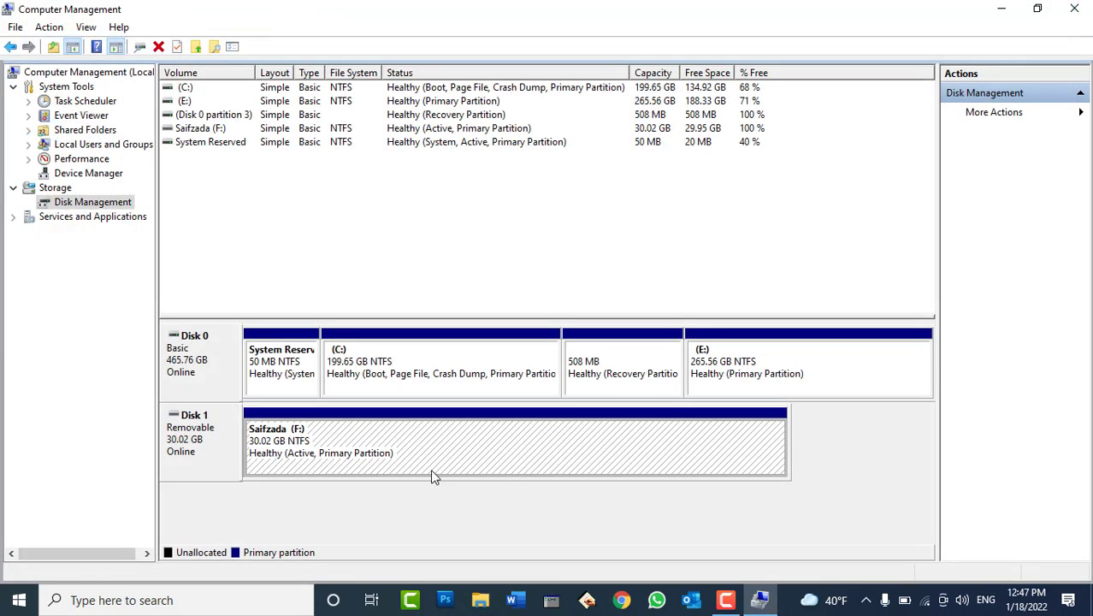
{"action": "right_click", "coordinate": [366, 455]}
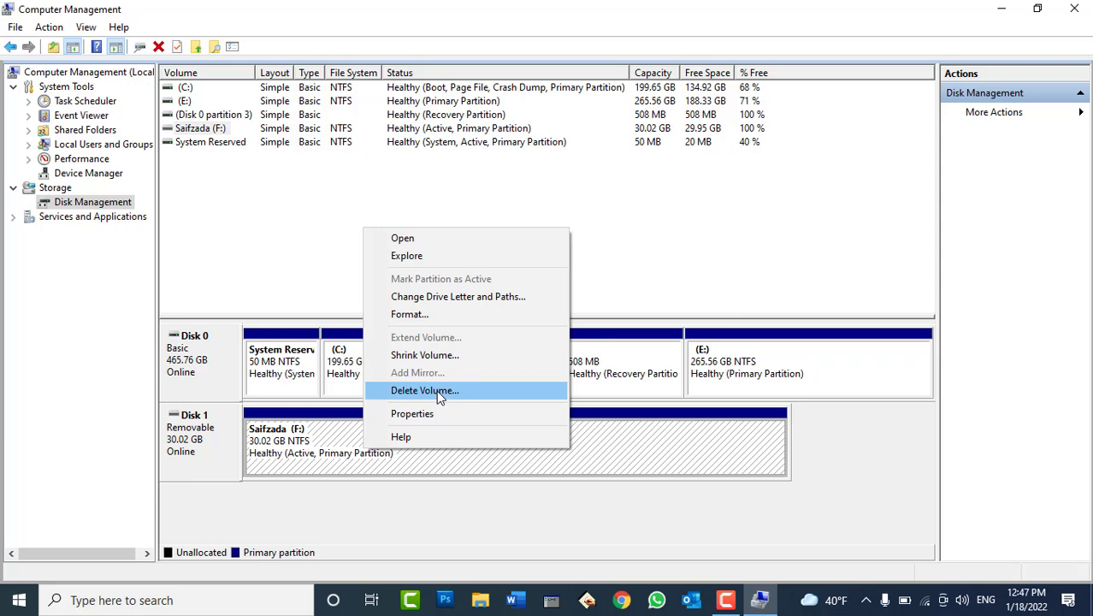
{"action": "left_click", "coordinate": [445, 513]}
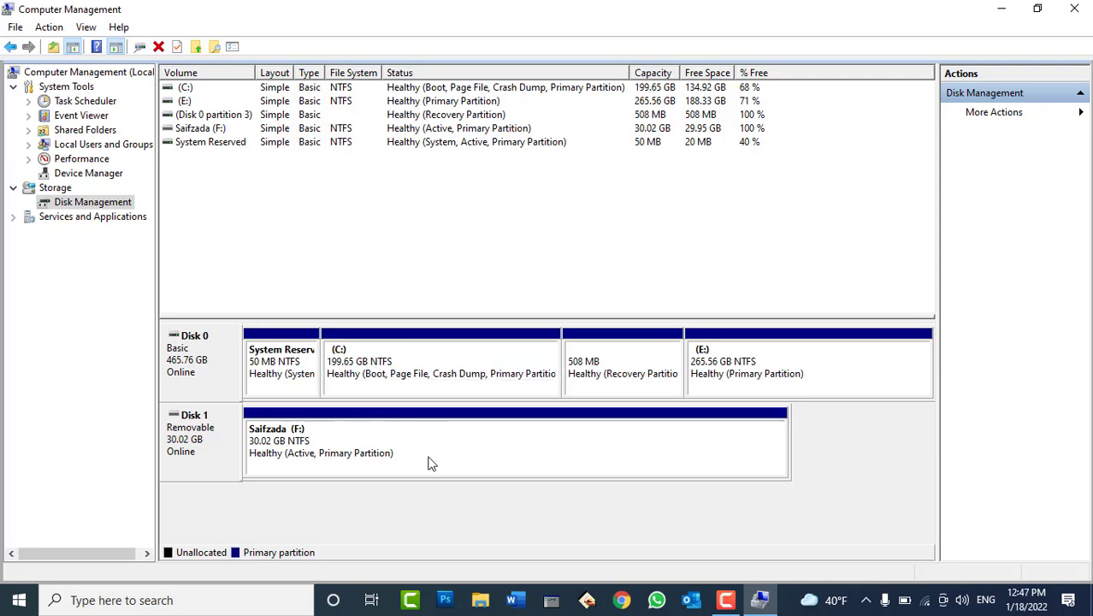
{"action": "right_click", "coordinate": [752, 367]}
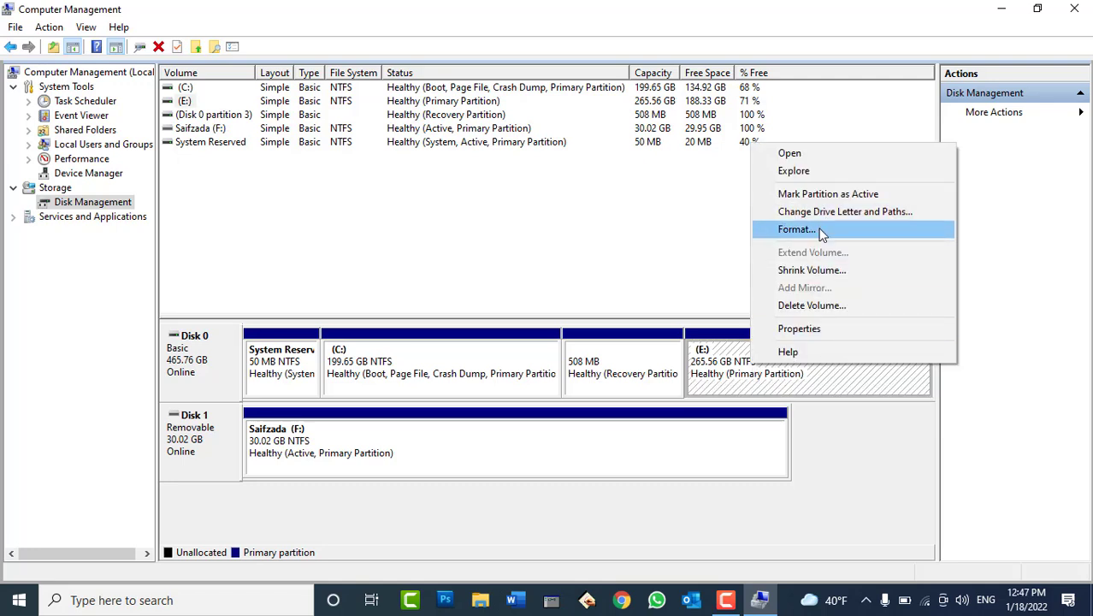
{"action": "left_click", "coordinate": [584, 251]}
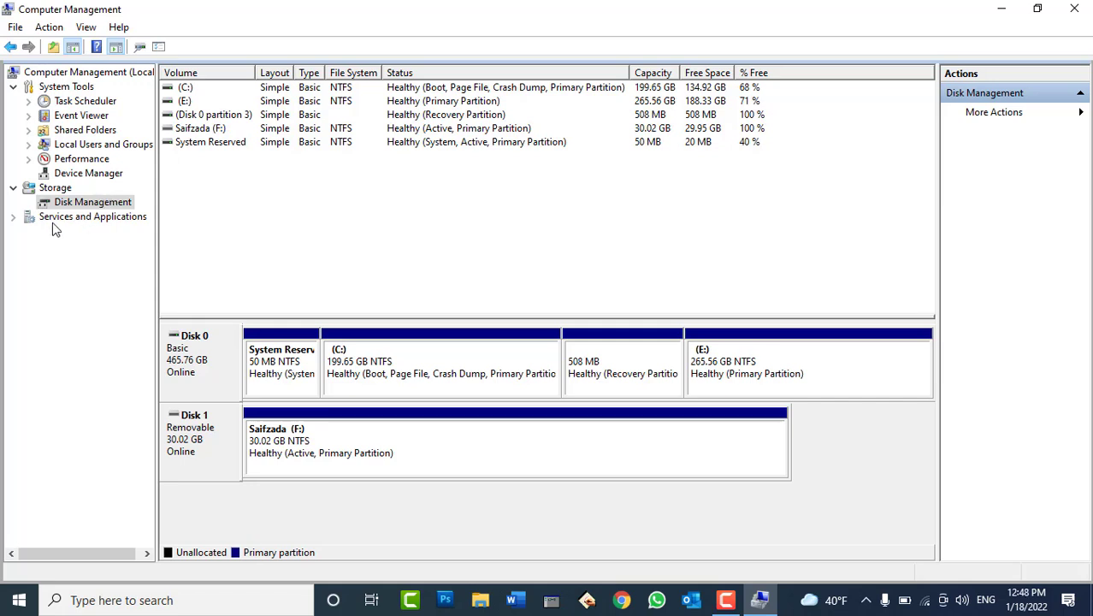
Open the Services list under Services and Applications and select Windows Update
{"action": "left_click", "coordinate": [76, 217]}
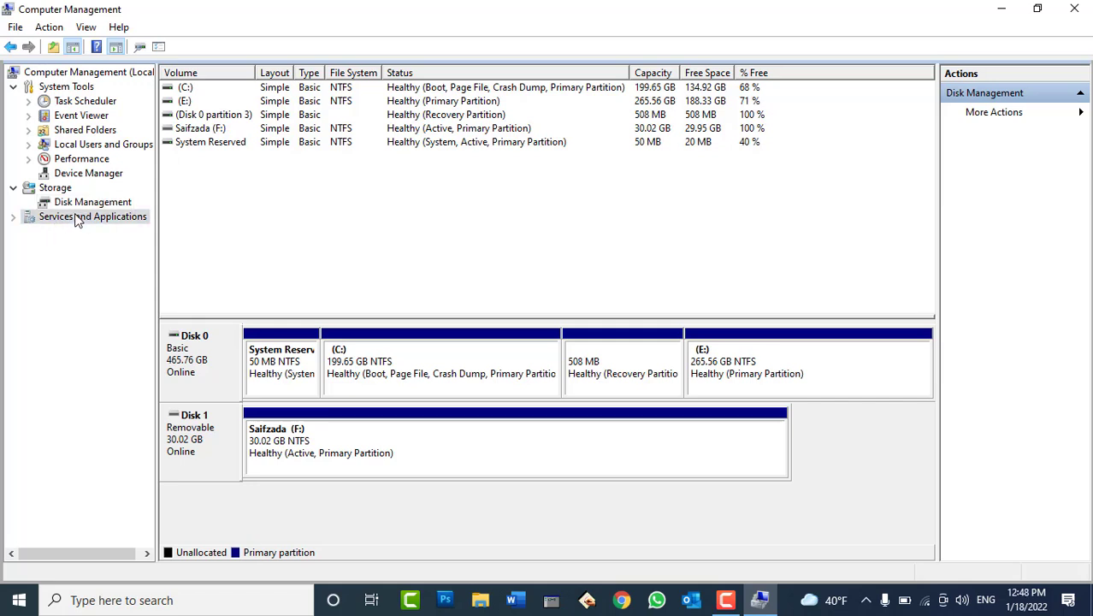
{"action": "left_click", "coordinate": [14, 217]}
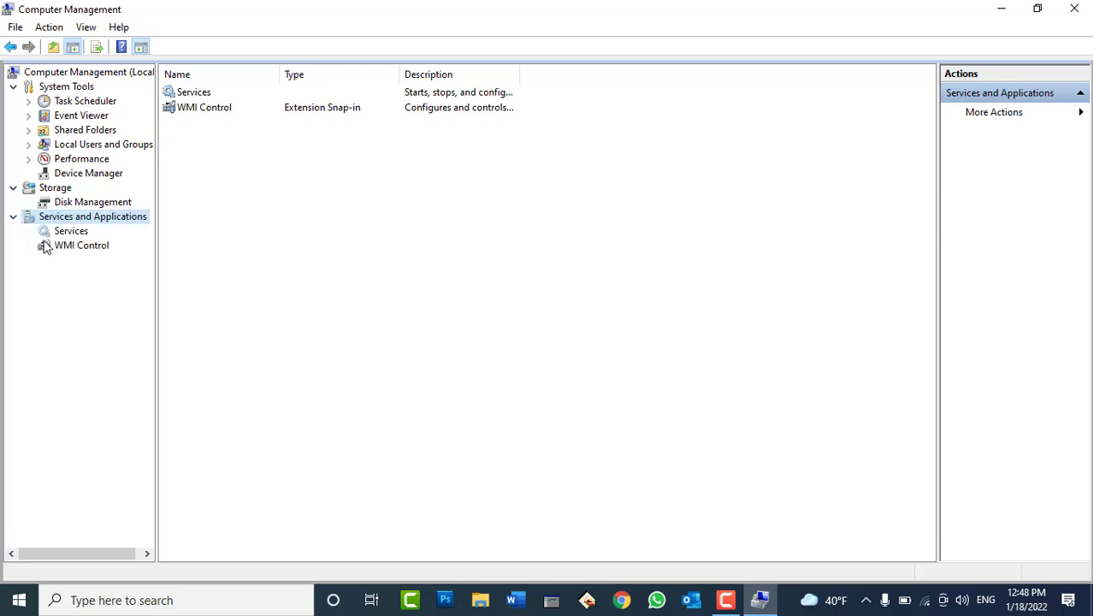
{"action": "left_click", "coordinate": [73, 233]}
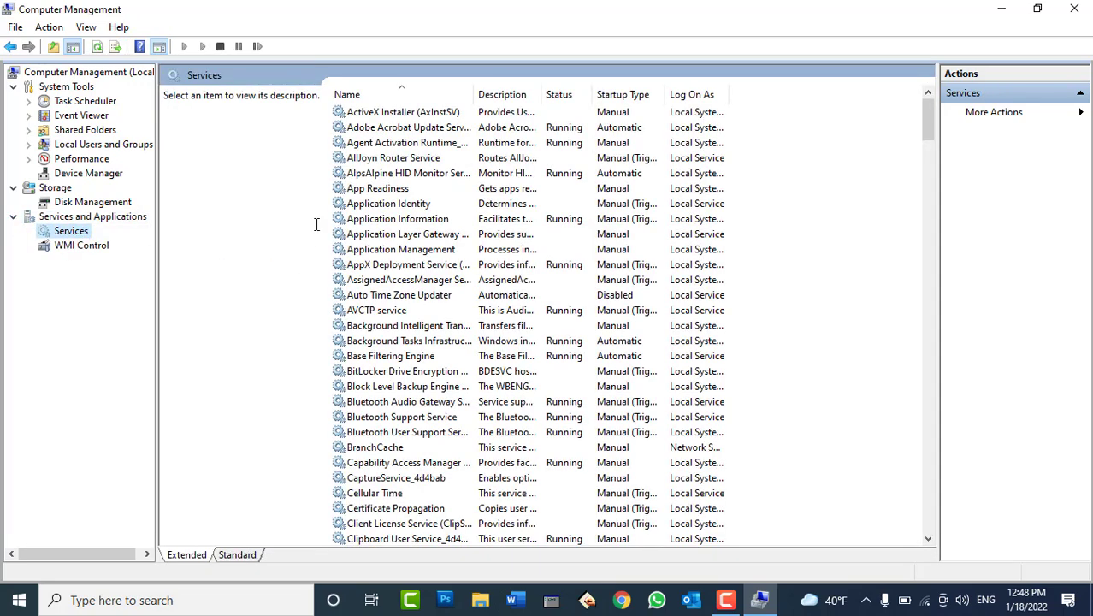
{"action": "left_click", "coordinate": [413, 295]}
{"action": "key", "text": "w"}
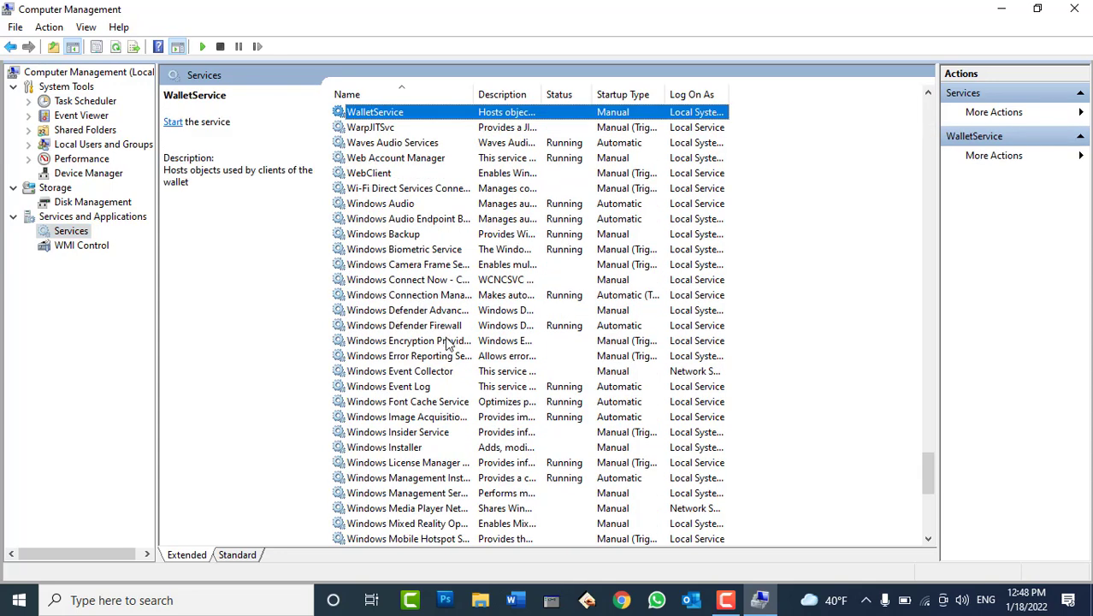
{"action": "key", "text": "Down"}
{"action": "key", "text": "Down"}
{"action": "key", "text": "Down"}
{"action": "key", "text": "Down"}
{"action": "key", "text": "Down"}
{"action": "key", "text": "Down"}
{"action": "key", "text": "Down"}
{"action": "key", "text": "Down"}
{"action": "key", "text": "Down"}
{"action": "key", "text": "Down"}
{"action": "key", "text": "Down"}
{"action": "key", "text": "Down"}
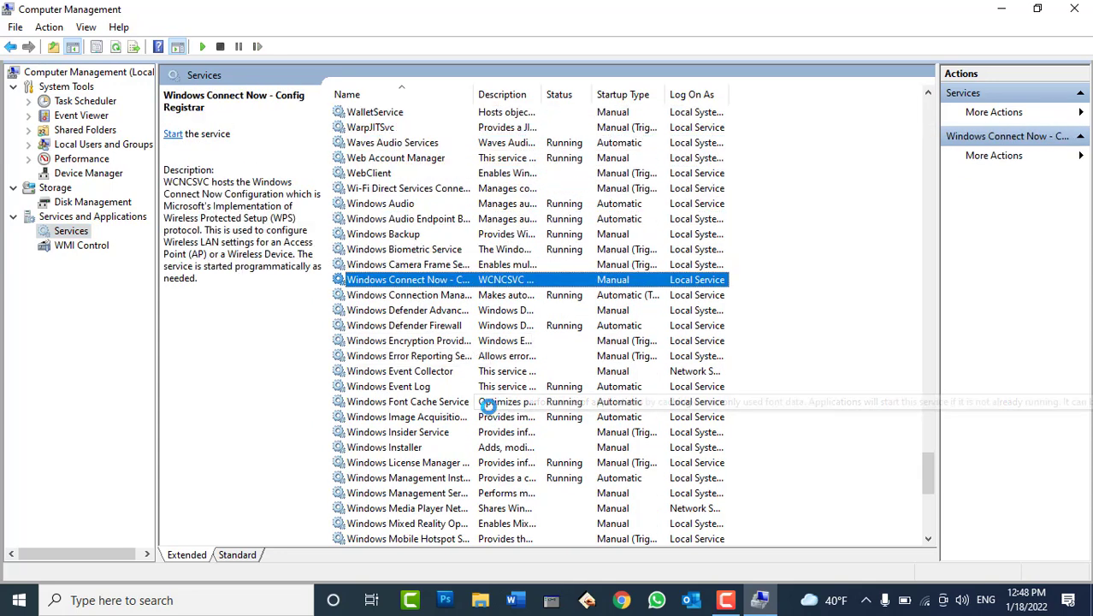
{"action": "key", "text": "Down"}
{"action": "key", "text": "Down"}
{"action": "key", "text": "Down"}
{"action": "key", "text": "Down"}
{"action": "key", "text": "Down"}
{"action": "key", "text": "Down"}
{"action": "key", "text": "Down"}
{"action": "key", "text": "Down"}
{"action": "key", "text": "Down"}
{"action": "key", "text": "Down"}
{"action": "key", "text": "Down"}
{"action": "key", "text": "Down"}
{"action": "key", "text": "Down"}
{"action": "key", "text": "Down"}
{"action": "key", "text": "Down"}
{"action": "key", "text": "Down"}
{"action": "key", "text": "Down"}
{"action": "key", "text": "Down"}
{"action": "key", "text": "Down"}
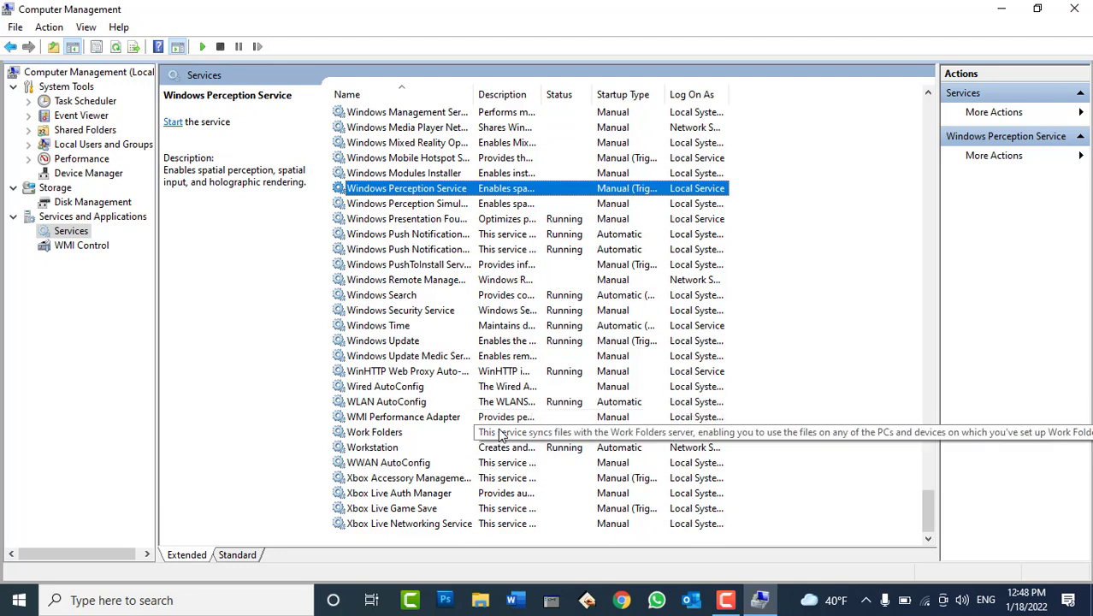
{"action": "key", "text": "Down"}
{"action": "key", "text": "Down"}
{"action": "key", "text": "Down"}
{"action": "key", "text": "Down"}
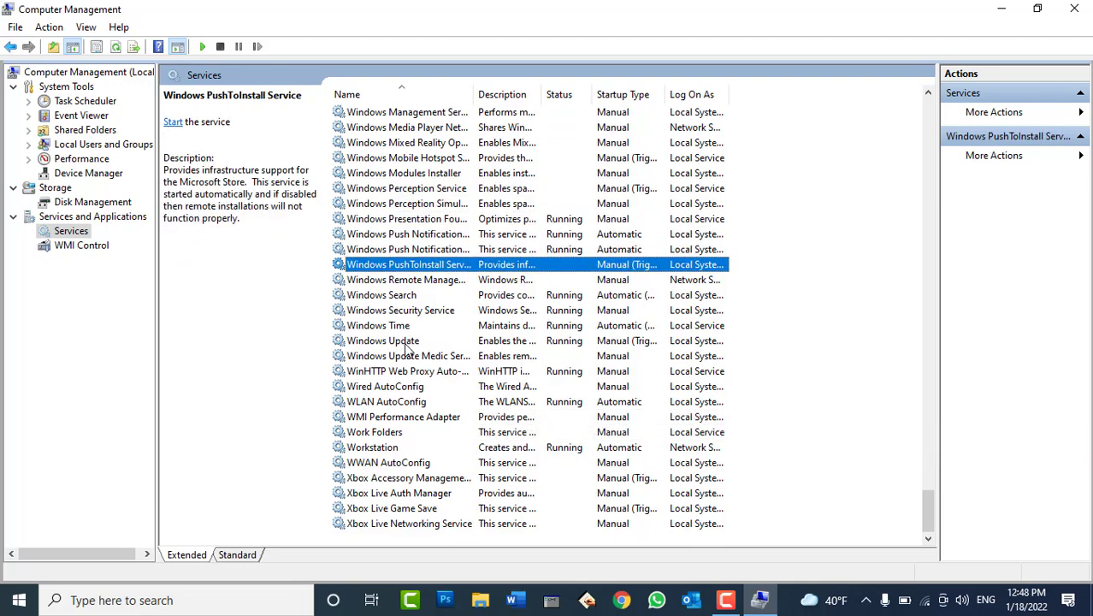
{"action": "left_click", "coordinate": [406, 341]}
Stop the Windows Update service from its properties dialog and dismiss the progress window
{"action": "double_click", "coordinate": [405, 341]}
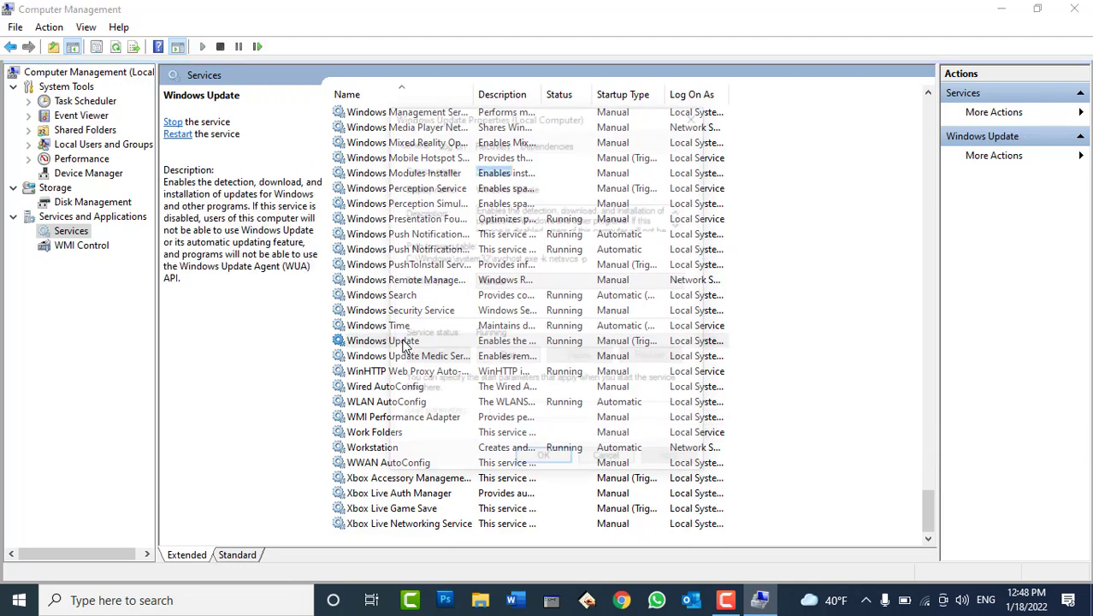
{"action": "left_click", "coordinate": [517, 282]}
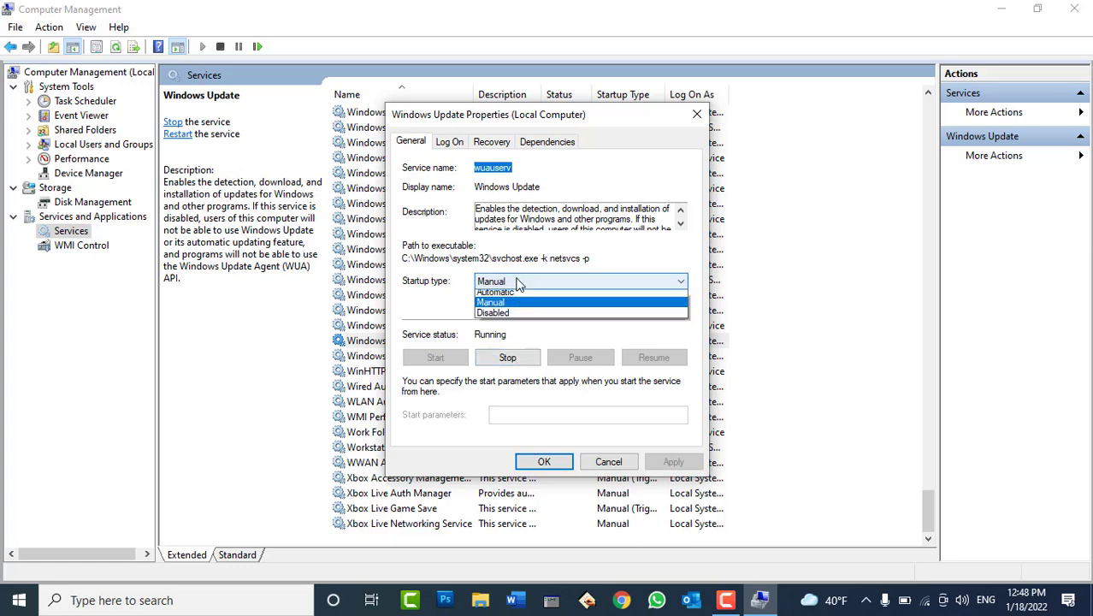
{"action": "left_click", "coordinate": [512, 326]}
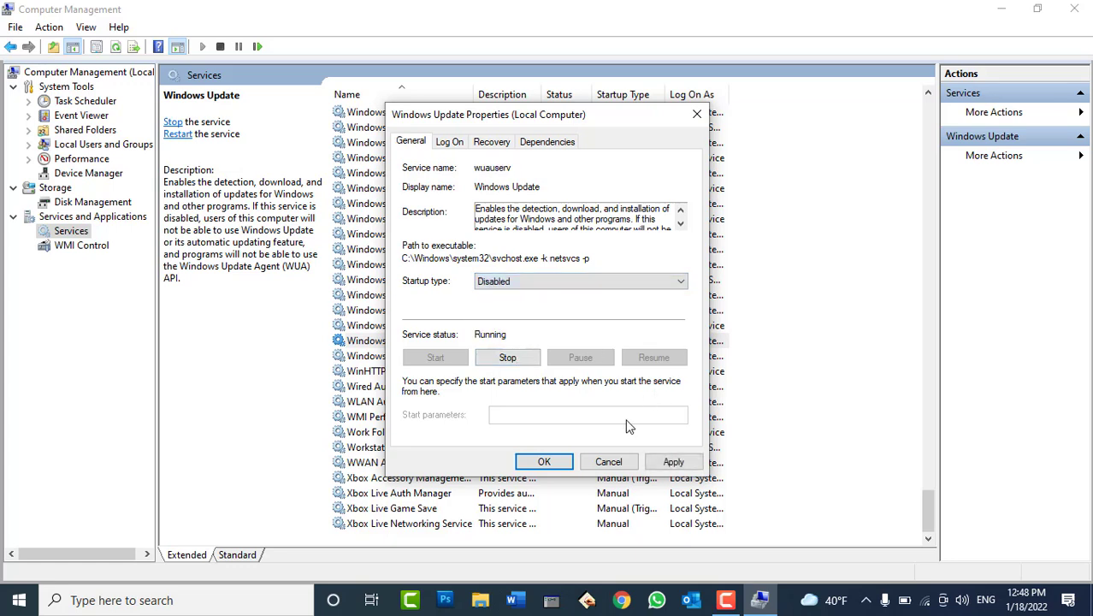
{"action": "left_click", "coordinate": [510, 358]}
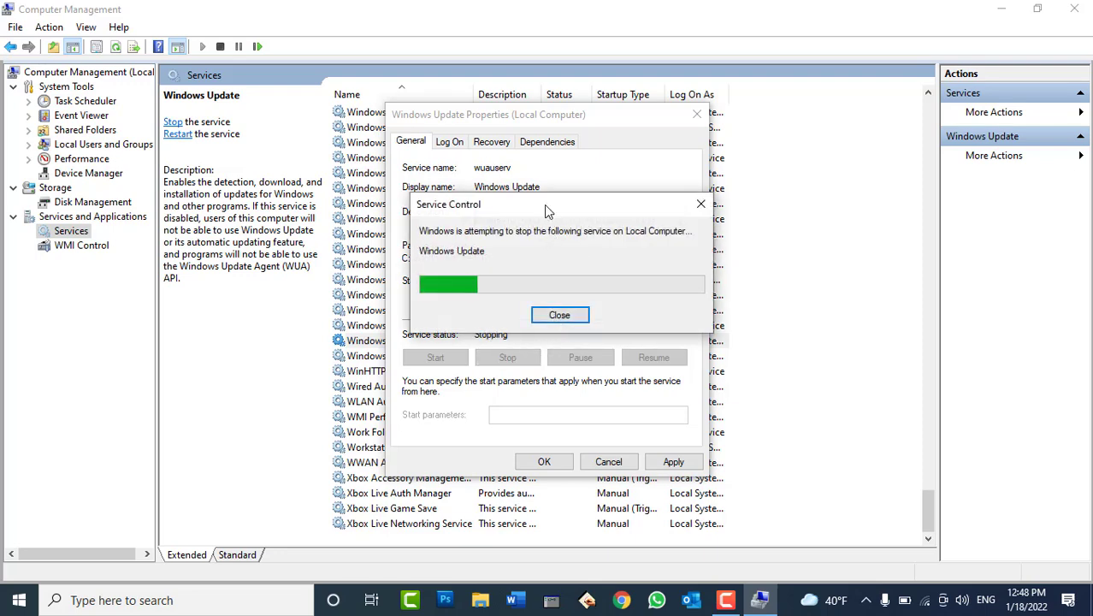
{"action": "left_click_drag", "start_coordinate": [544, 204], "coordinate": [547, 101]}
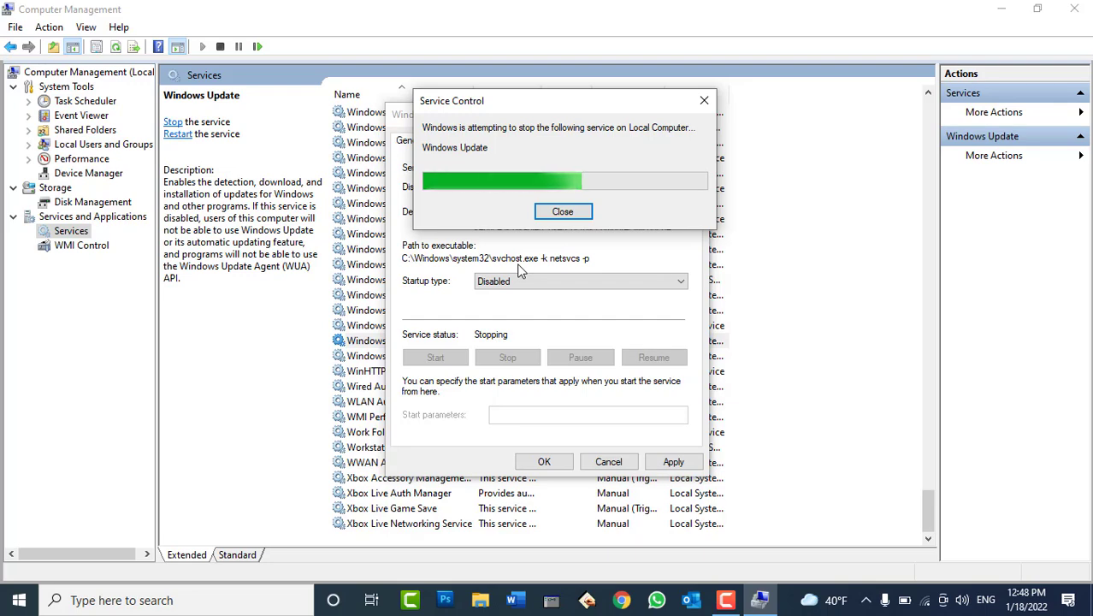
{"action": "left_click", "coordinate": [573, 205]}
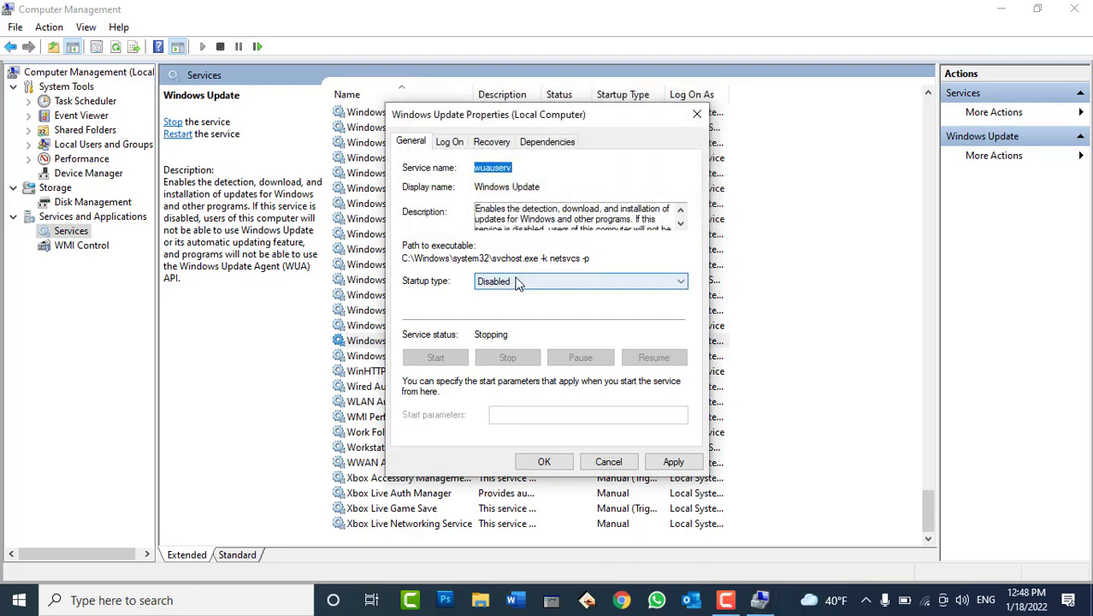
Leave Windows Update's startup type on Manual and apply the properties
{"action": "left_click", "coordinate": [523, 280]}
{"action": "left_click", "coordinate": [508, 307]}
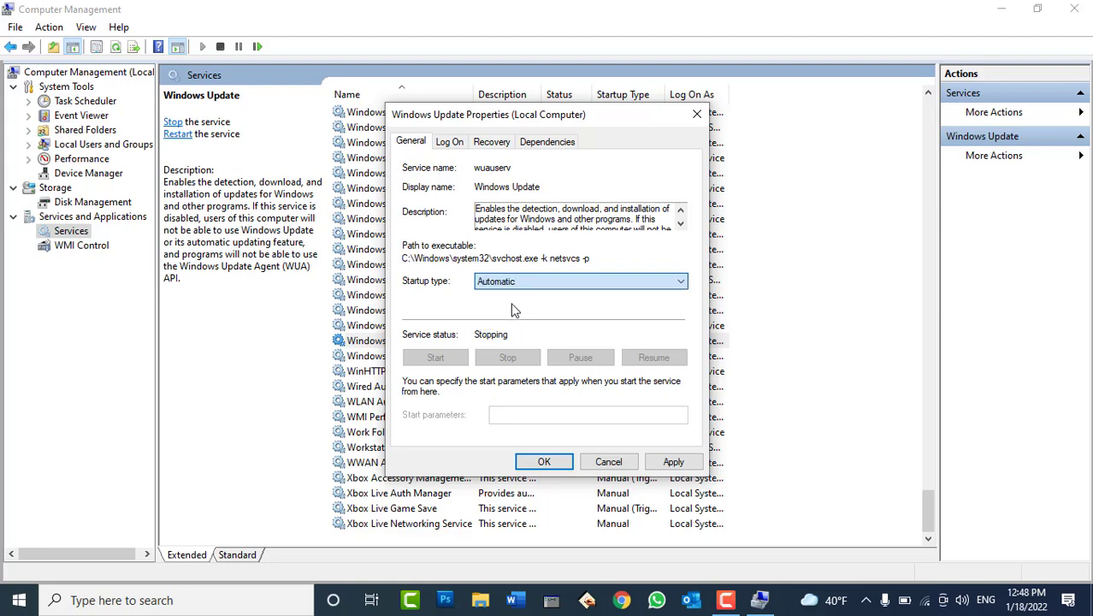
{"action": "left_click", "coordinate": [504, 282]}
{"action": "left_click", "coordinate": [492, 317]}
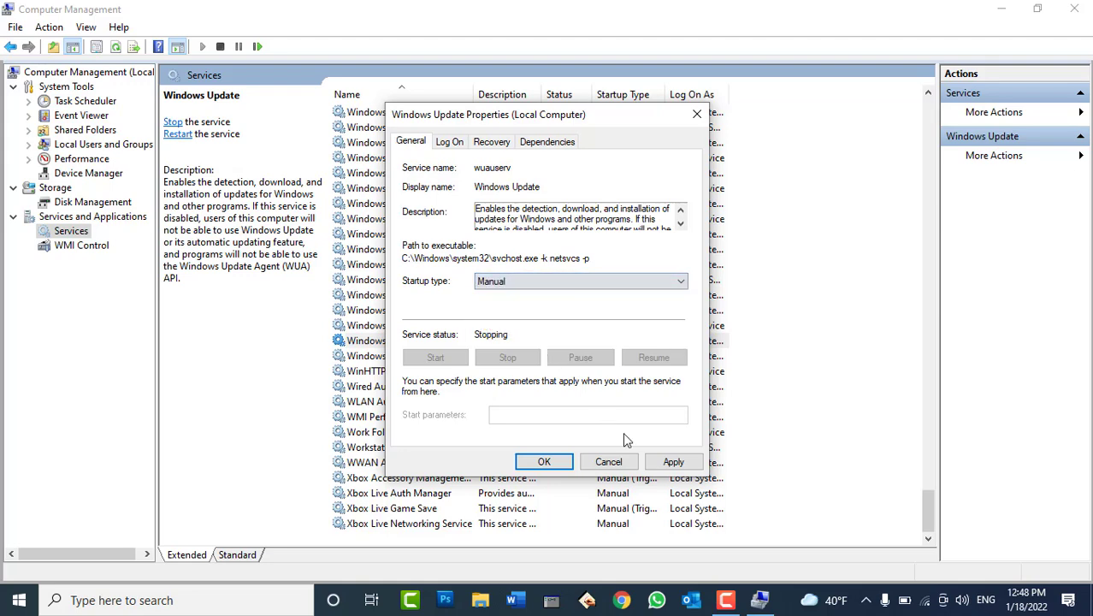
{"action": "left_click", "coordinate": [670, 461]}
{"action": "left_click", "coordinate": [544, 462]}
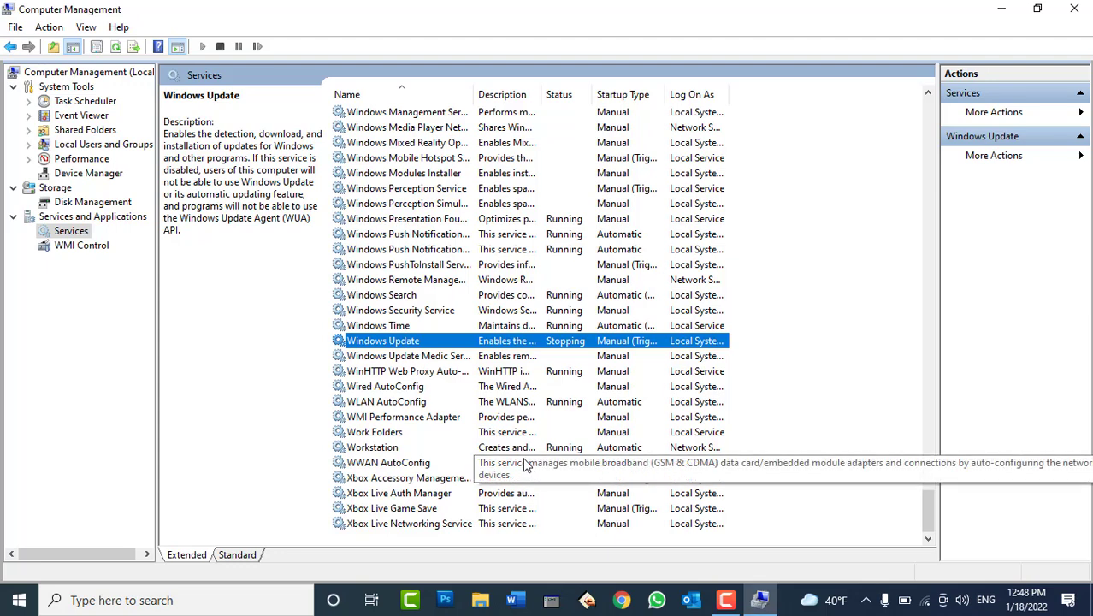
Close Computer Management, move the Data folder to the Recycle Bin, and empty the Recycle Bin
{"action": "left_click", "coordinate": [1078, 9]}
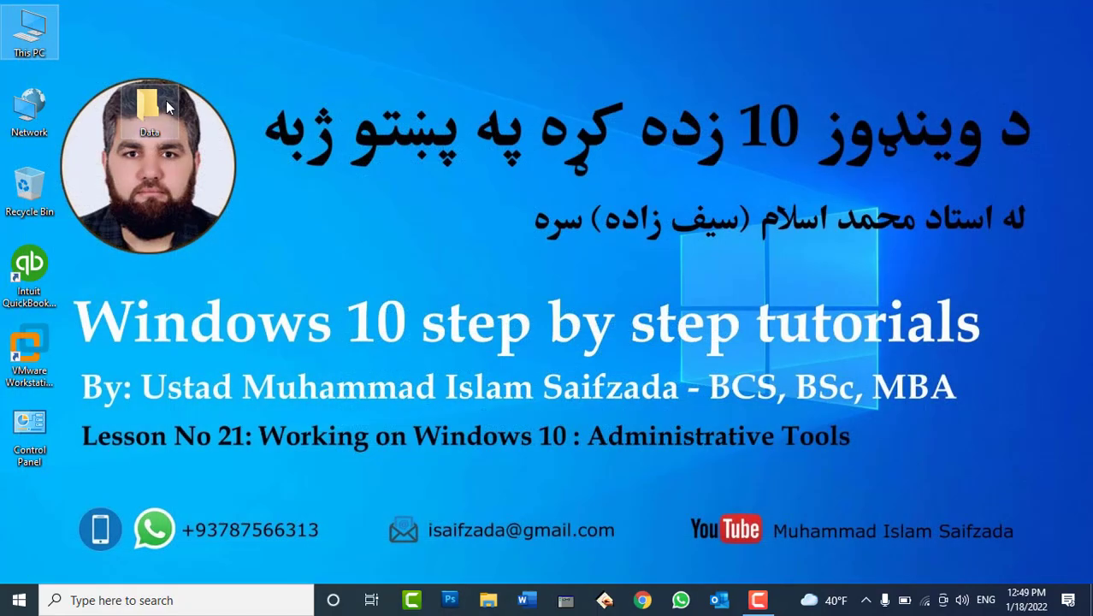
{"action": "left_click_drag", "start_coordinate": [147, 110], "coordinate": [41, 188]}
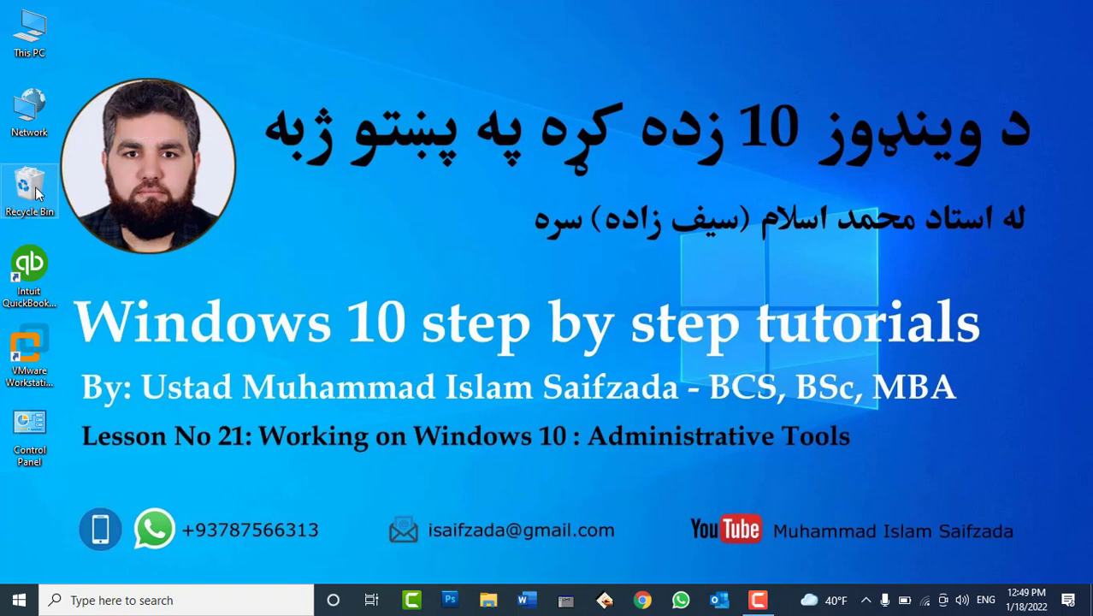
{"action": "right_click", "coordinate": [41, 188]}
{"action": "left_click", "coordinate": [68, 216]}
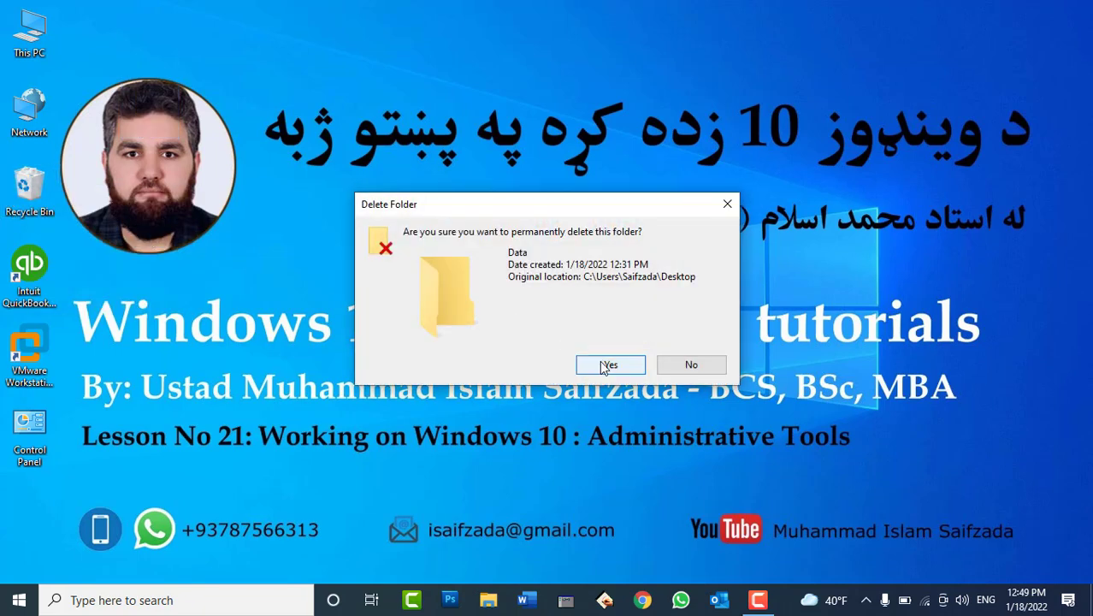
{"action": "left_click", "coordinate": [609, 364]}
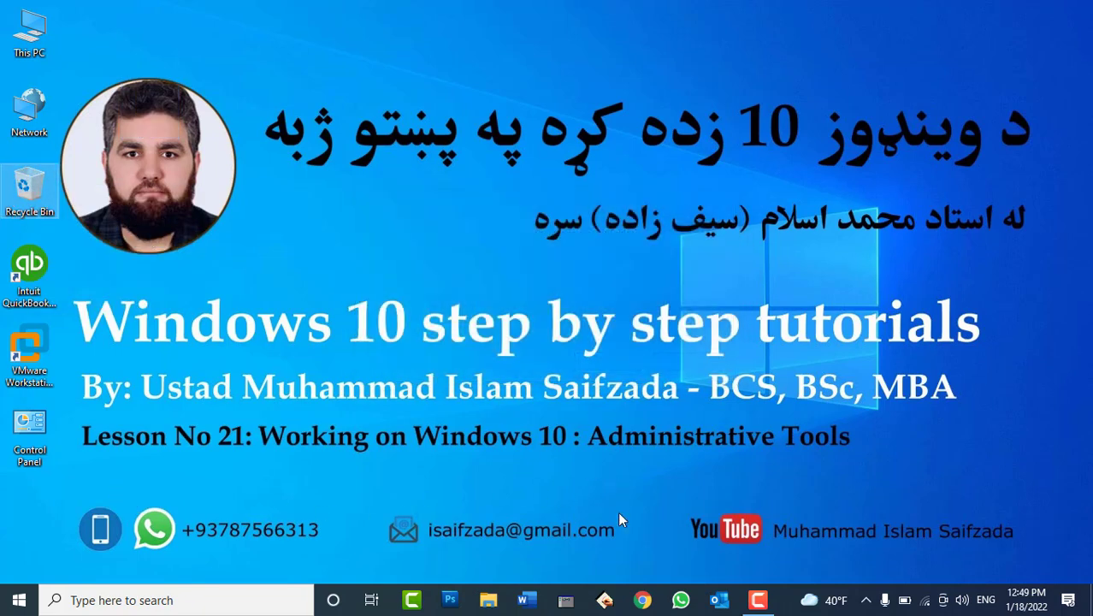